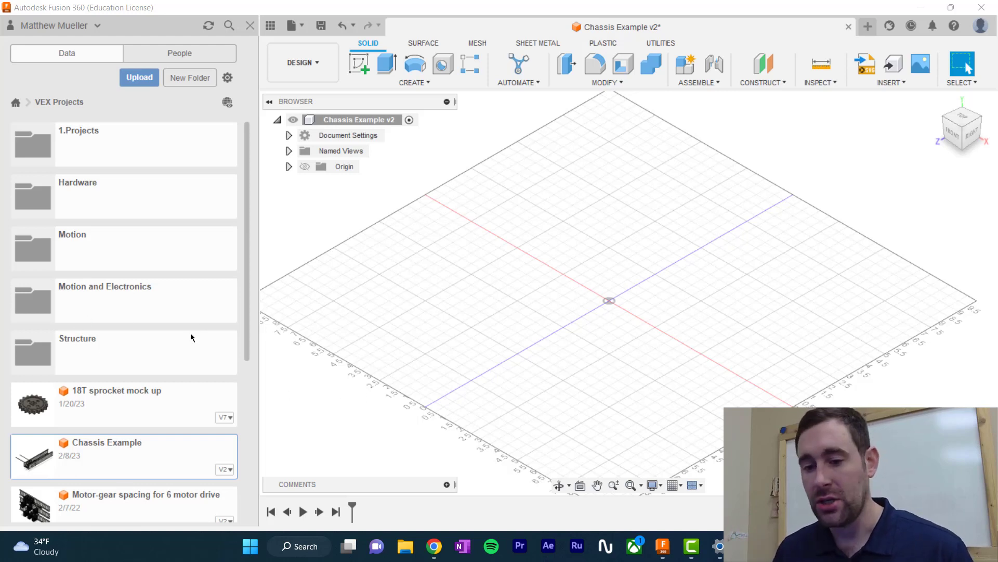
click(103, 357)
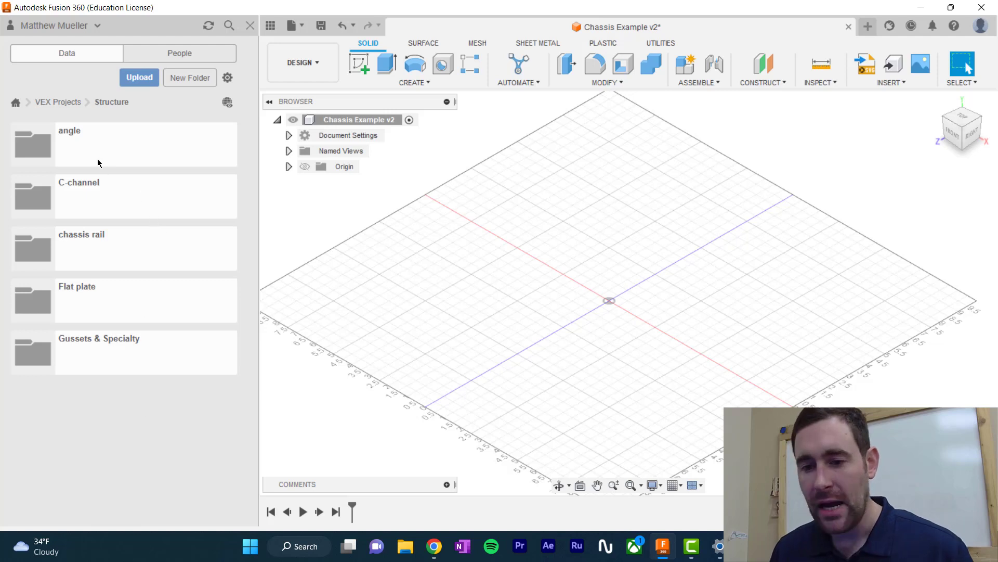
click(102, 214)
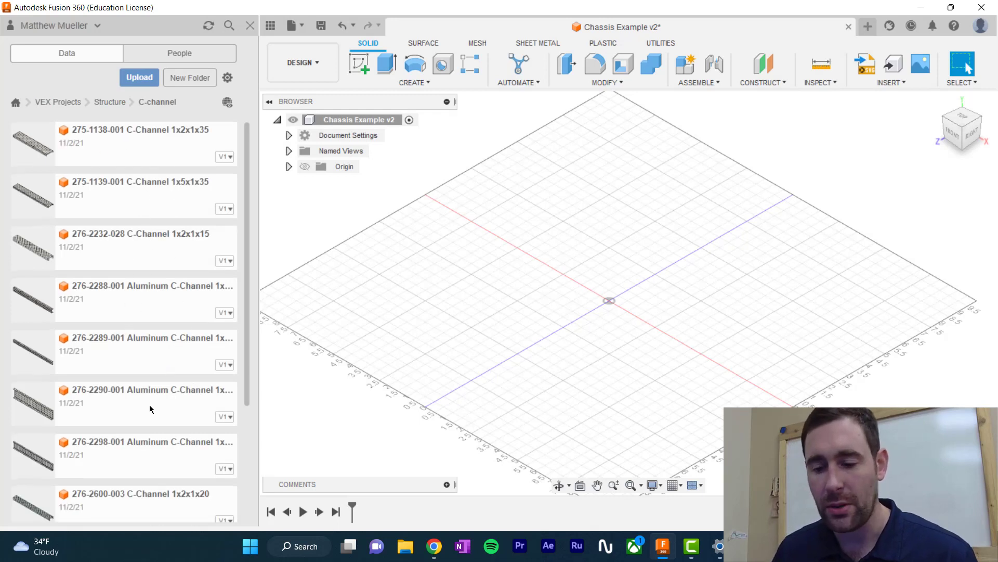
scroll(141, 368, down, 3)
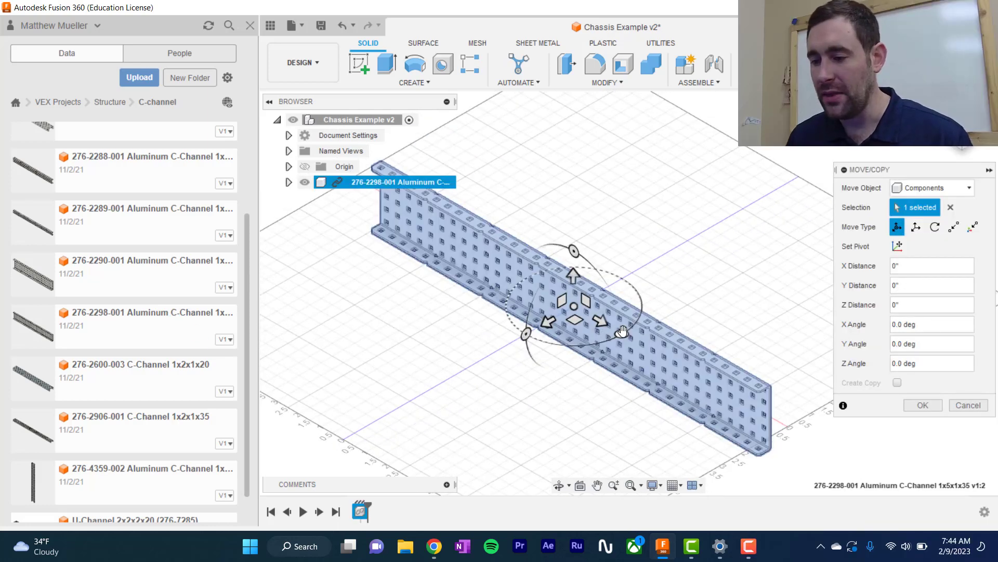
- Rotate the inserted C-channel 90 degrees about Y and shift it to one side of the origin
drag(622, 334, 637, 264)
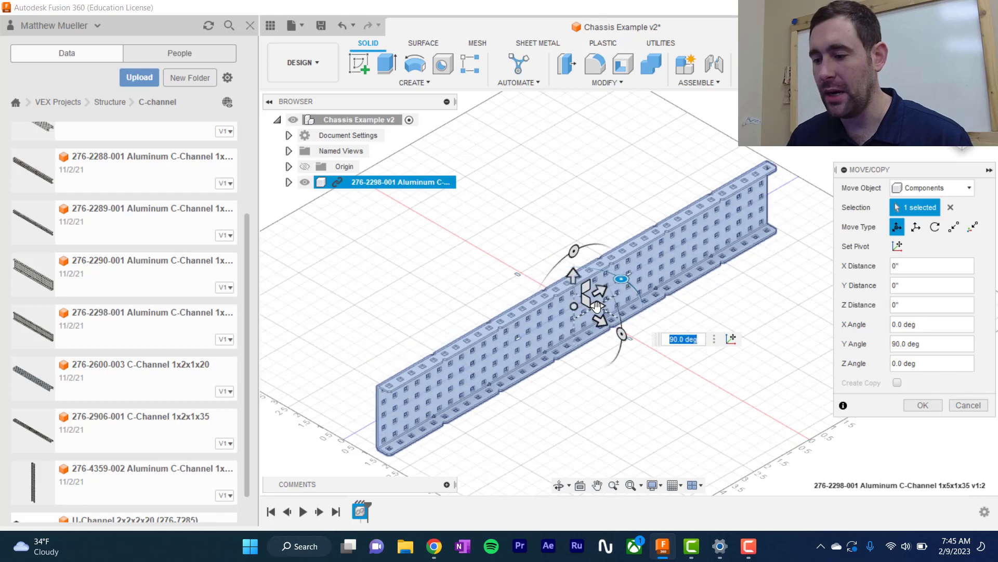
drag(592, 305, 556, 250)
key(Return)
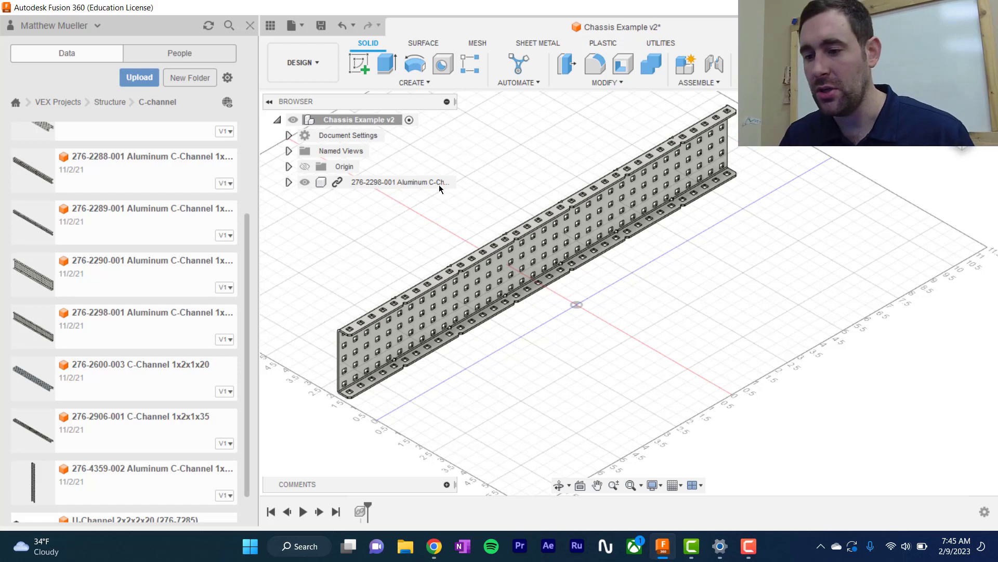
- Ground the inserted C-channel so it is fixed in place
click(421, 184)
right_click(421, 183)
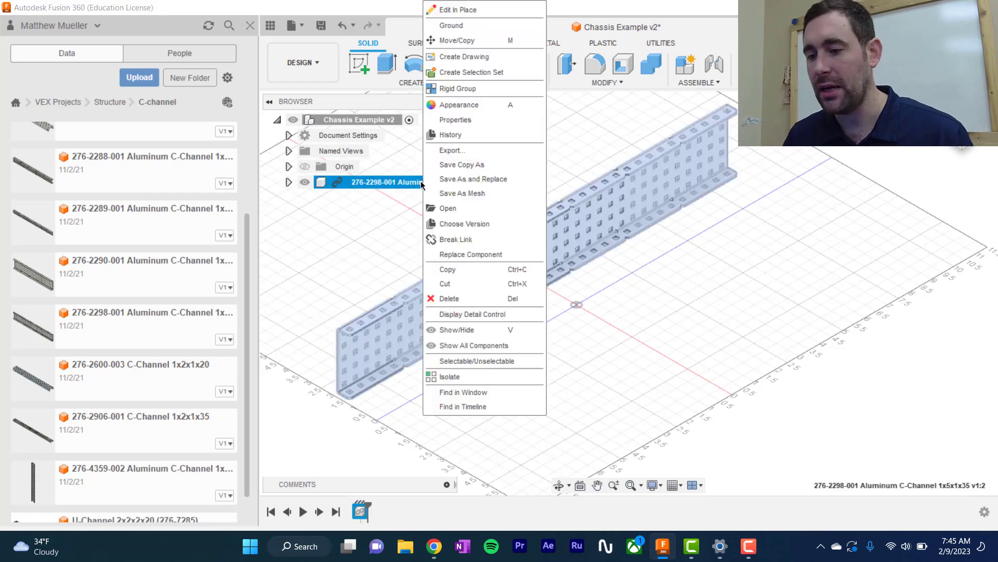
click(470, 27)
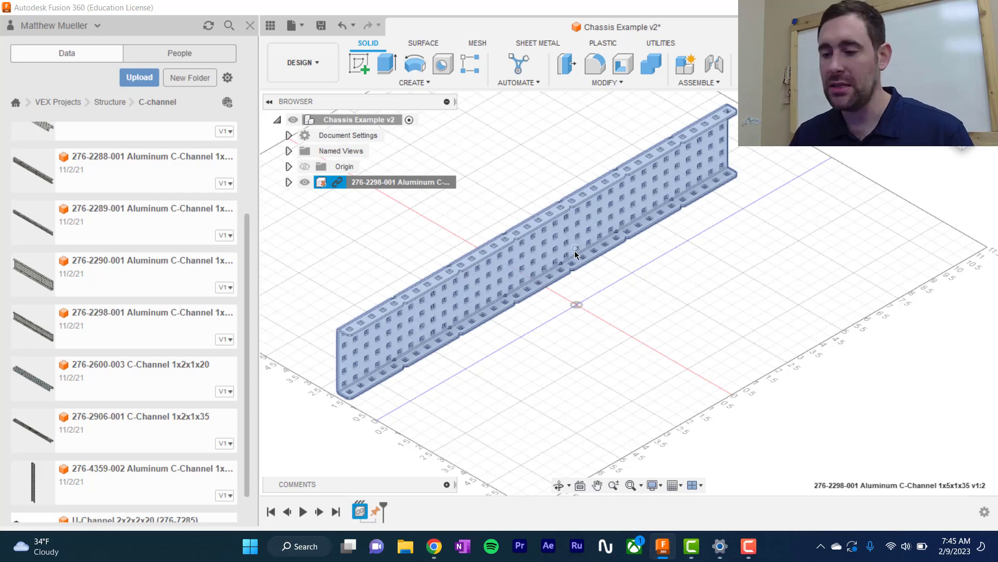
key(Escape)
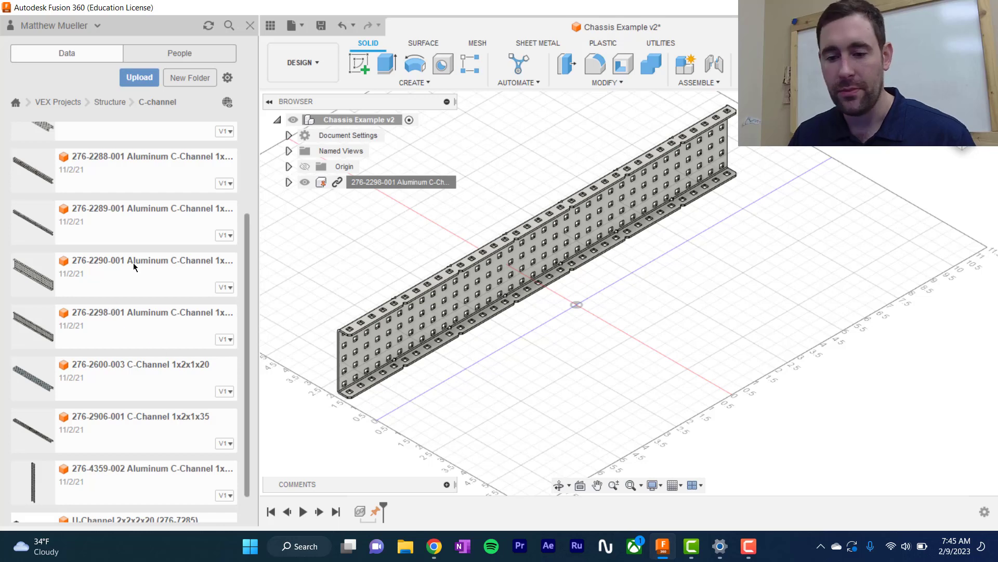
drag(114, 330, 709, 297)
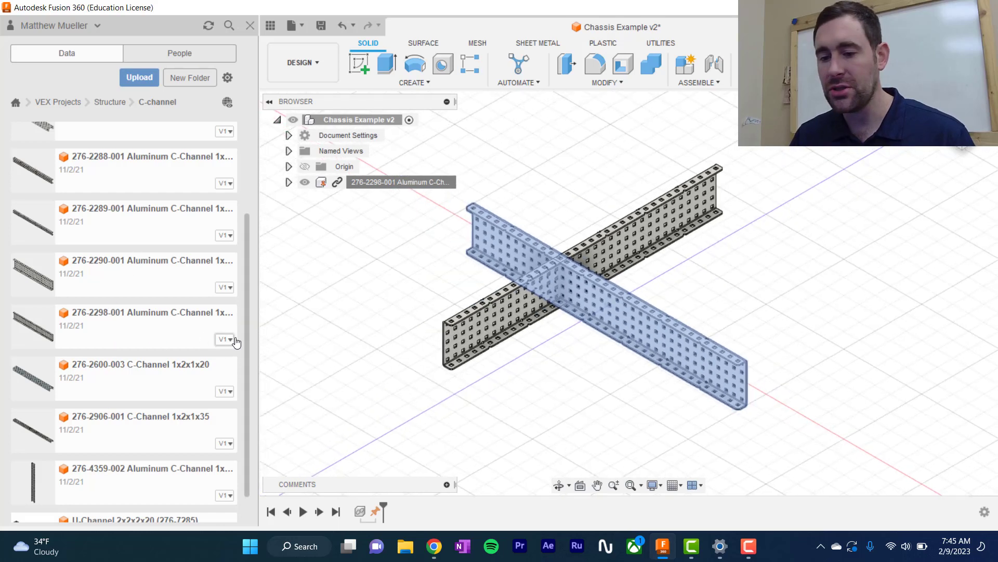
drag(608, 318, 759, 329)
middle_drag(711, 358, 533, 363)
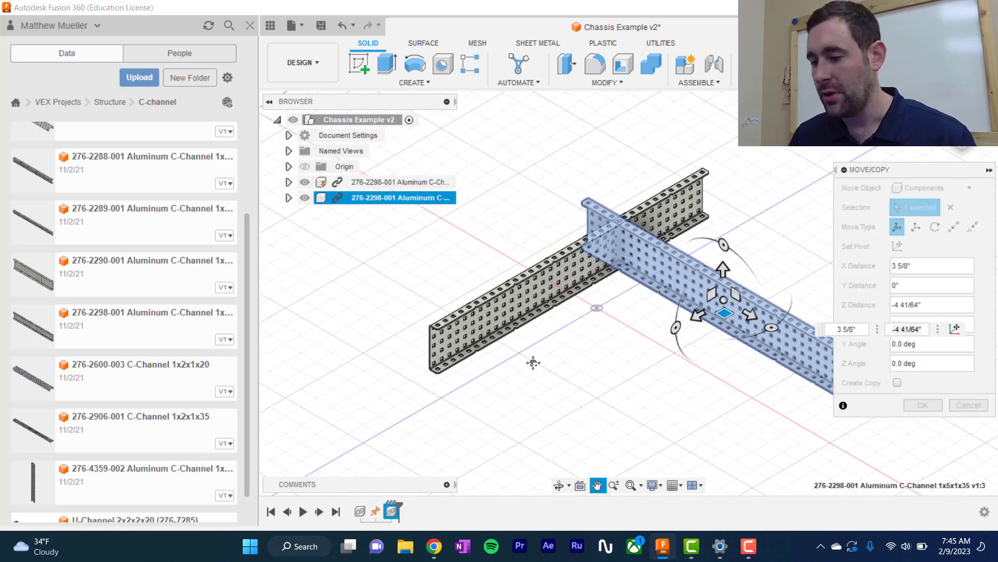
drag(608, 328, 473, 349)
key(Return)
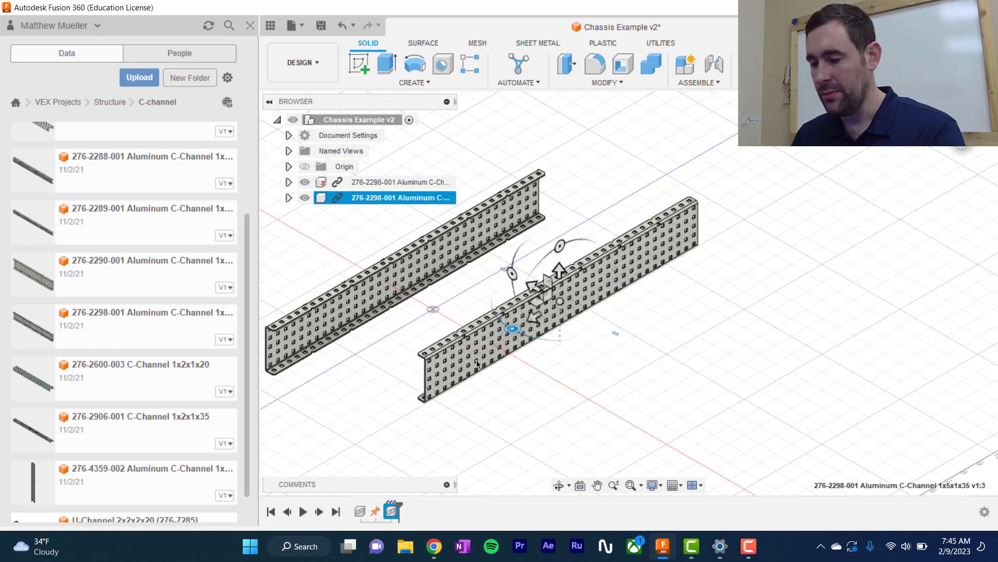
drag(590, 310, 550, 308)
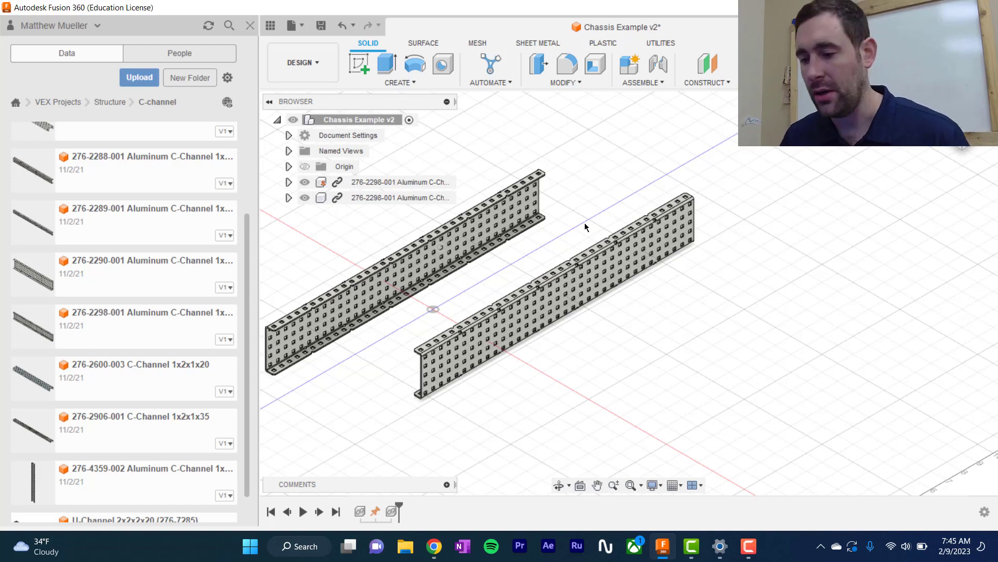
- Start a joint with its first snap on an edge midpoint of the end hole in the second channel's upper flange
scroll(444, 336, down, 1)
middle_drag(444, 336, 548, 337)
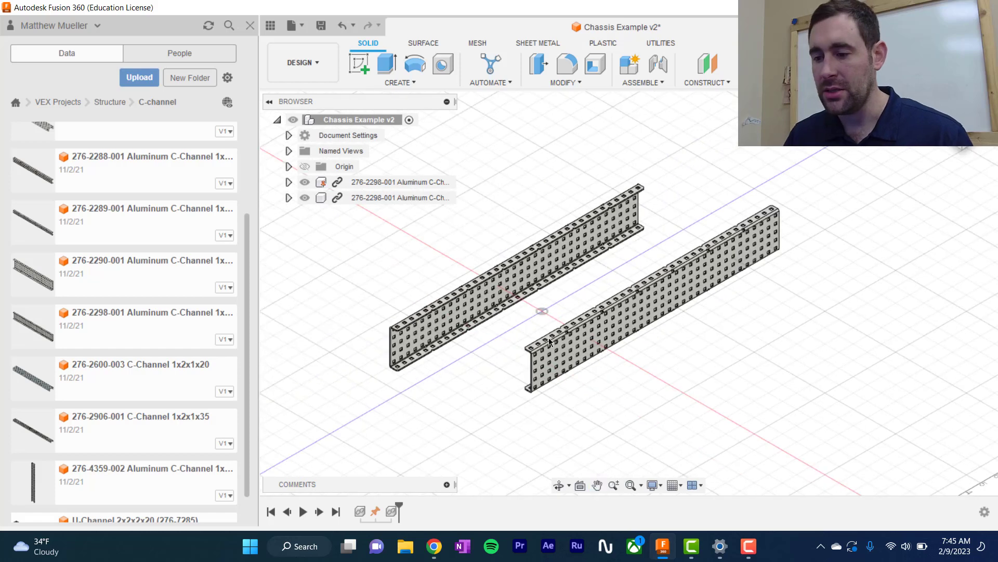
scroll(512, 347, up, 3)
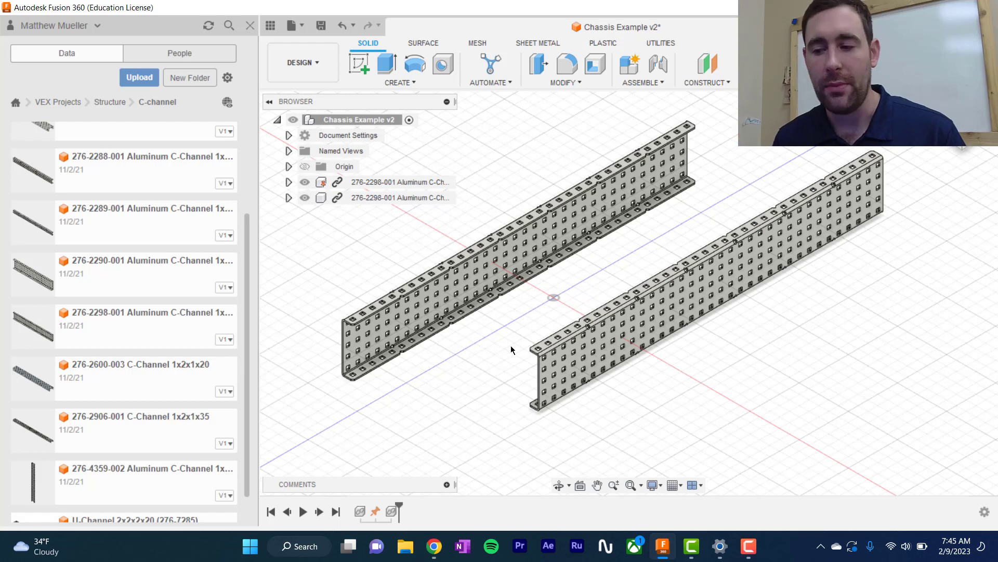
click(659, 65)
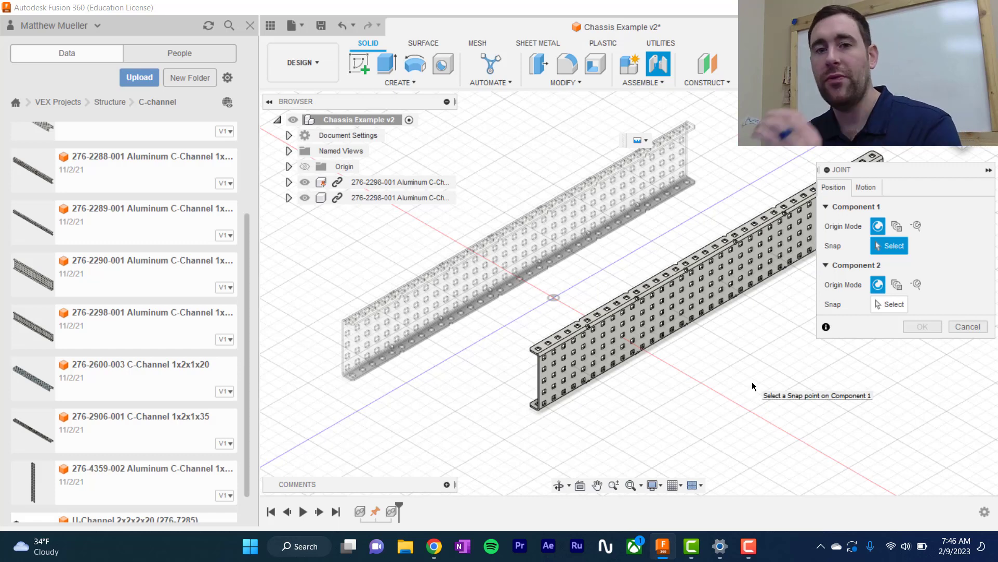
scroll(560, 376, up, 5)
scroll(539, 353, up, 6)
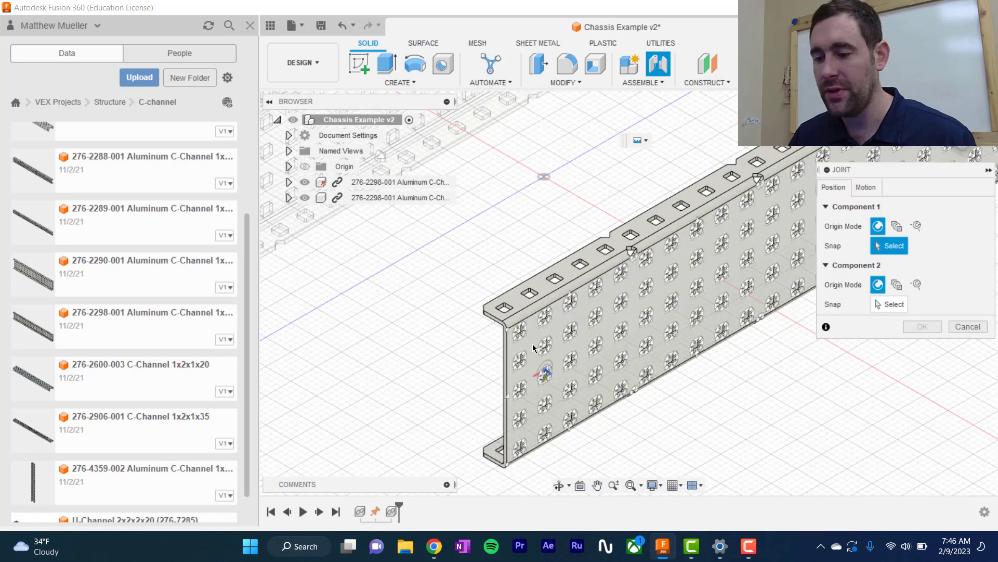
scroll(488, 282, up, 4)
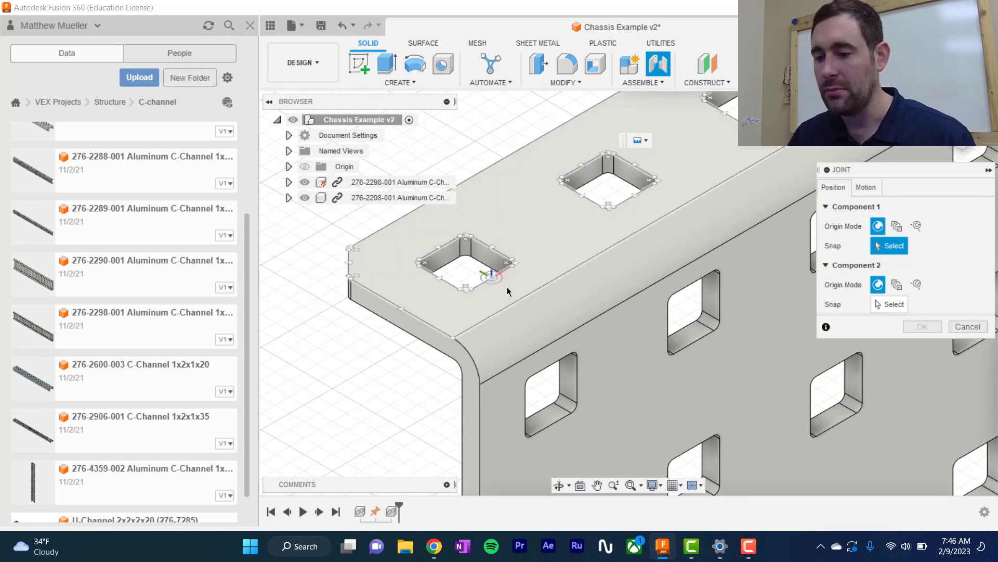
click(504, 290)
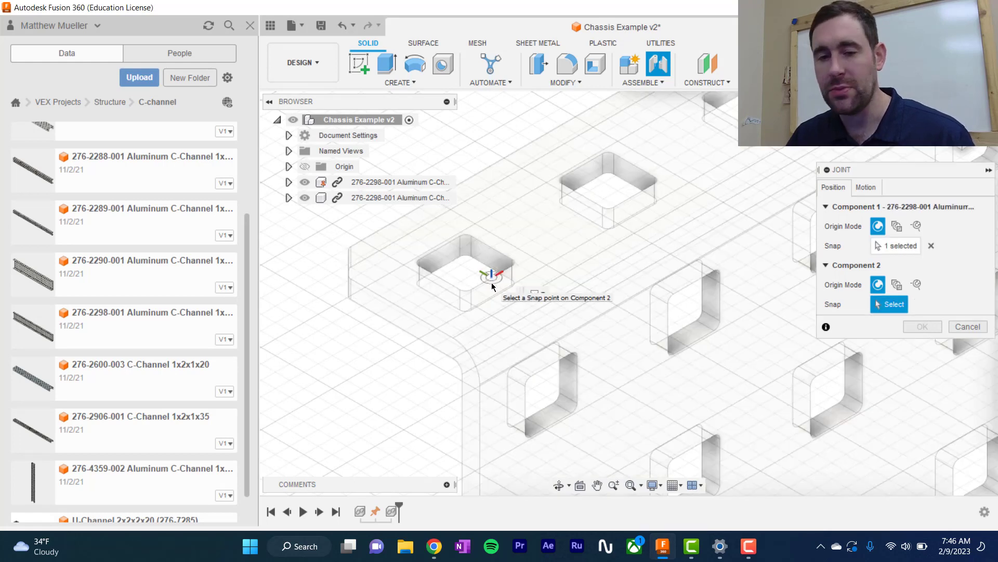
- Set the joint's second snap to an edge midpoint of the matching end hole in the grounded channel's upper flange
scroll(493, 284, down, 5)
scroll(495, 284, down, 3)
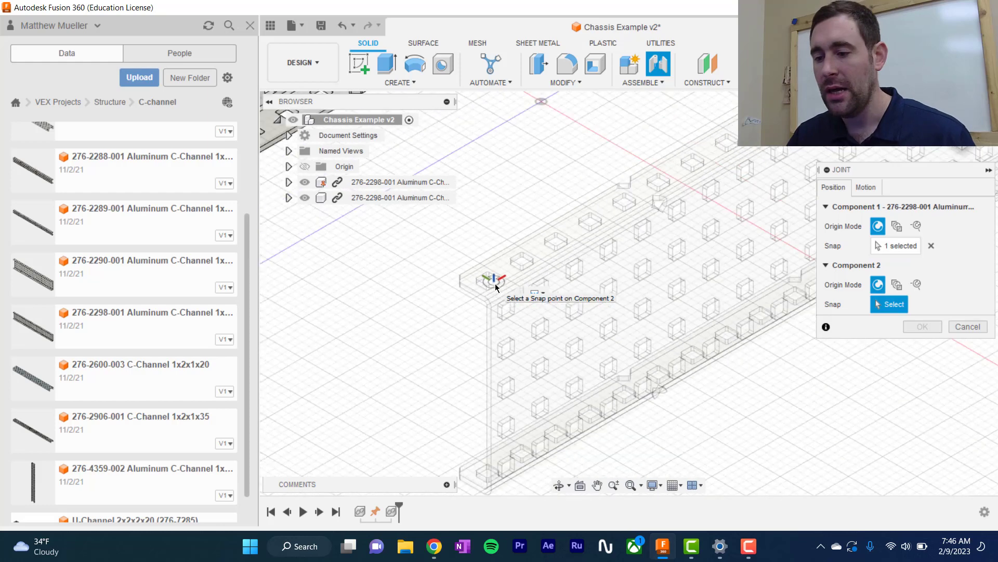
middle_drag(528, 321, 858, 365)
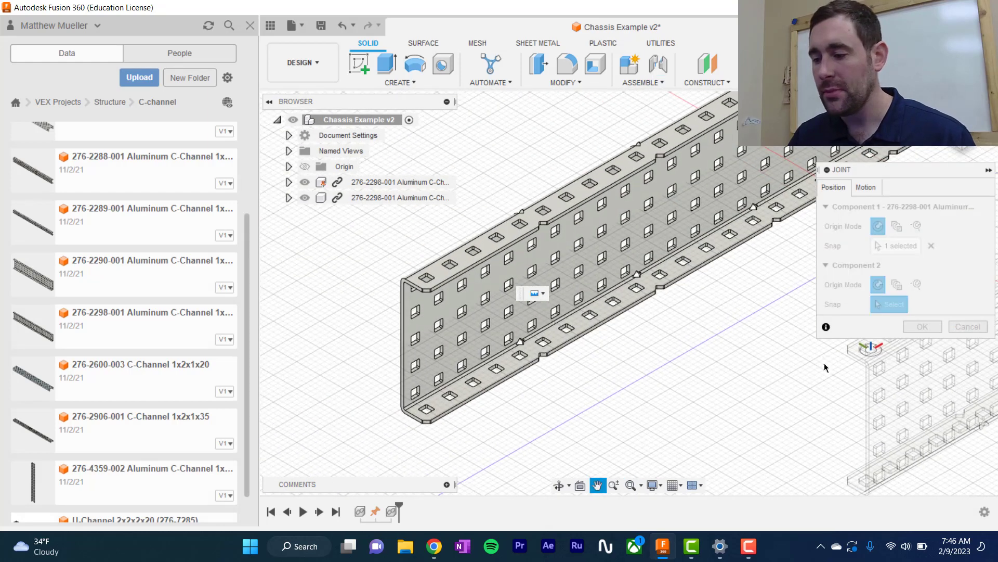
scroll(540, 347, up, 10)
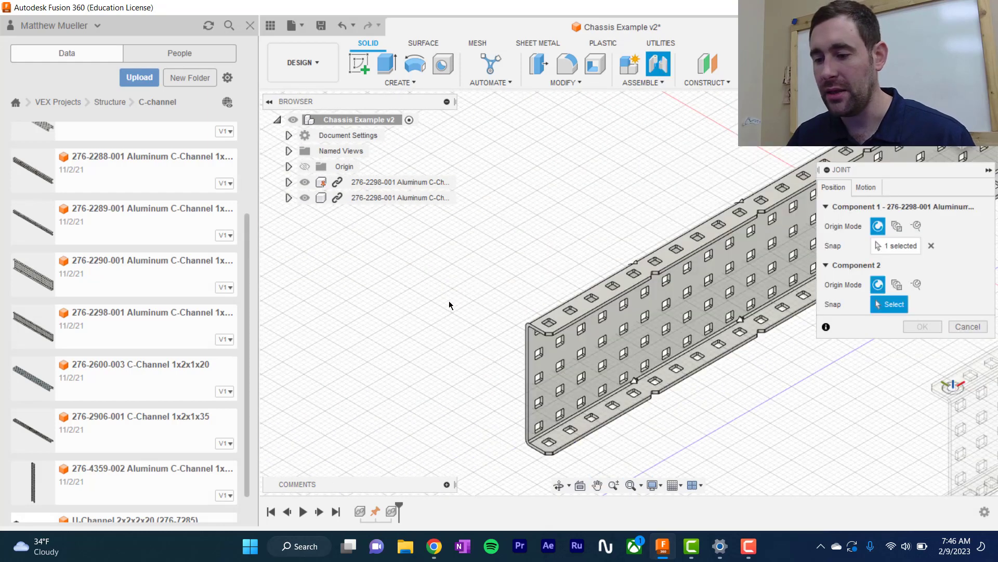
scroll(535, 327, up, 2)
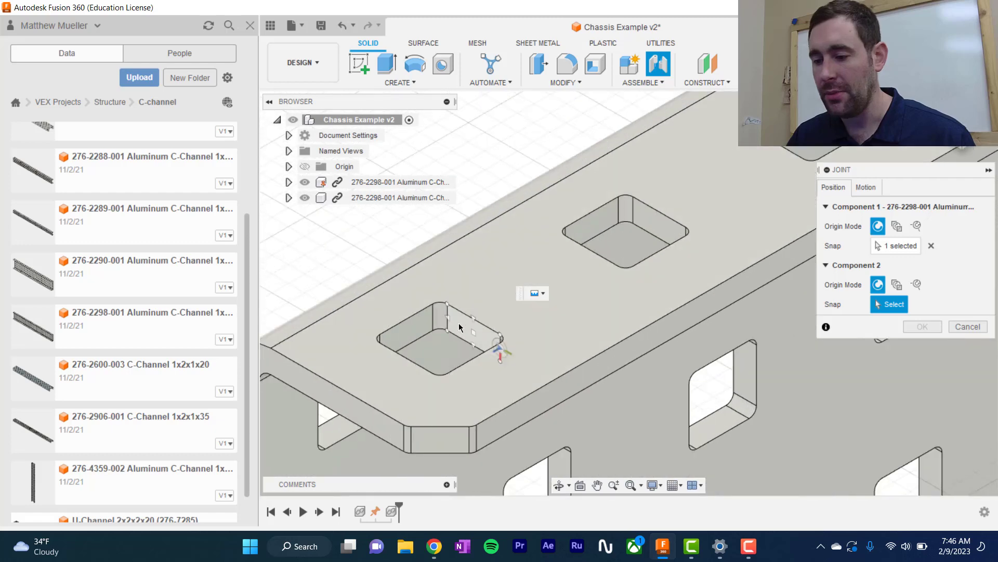
scroll(411, 318, up, 1)
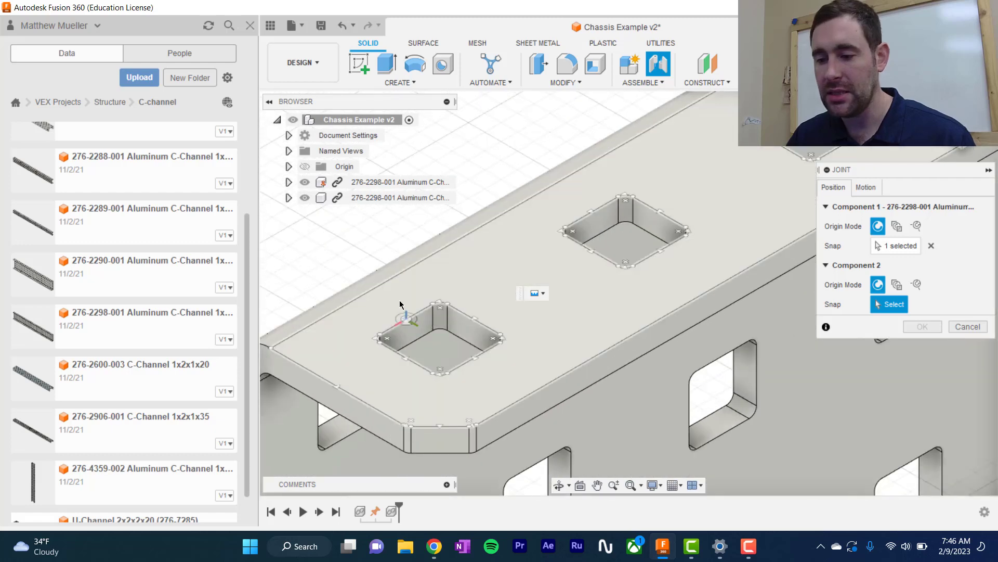
click(482, 364)
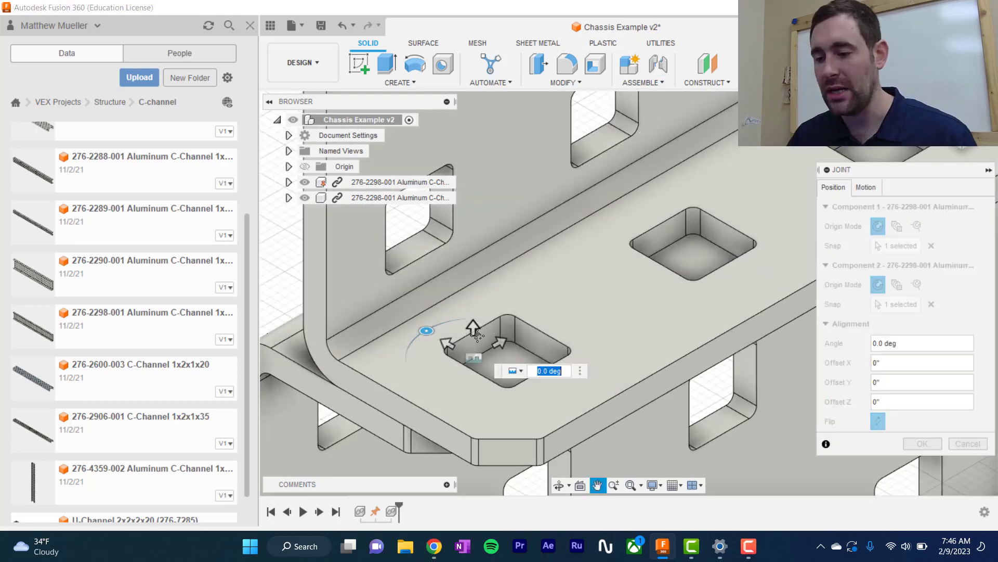
- Flip the joint alignment so the second channel stands upright, level with the grounded one
scroll(484, 350, down, 3)
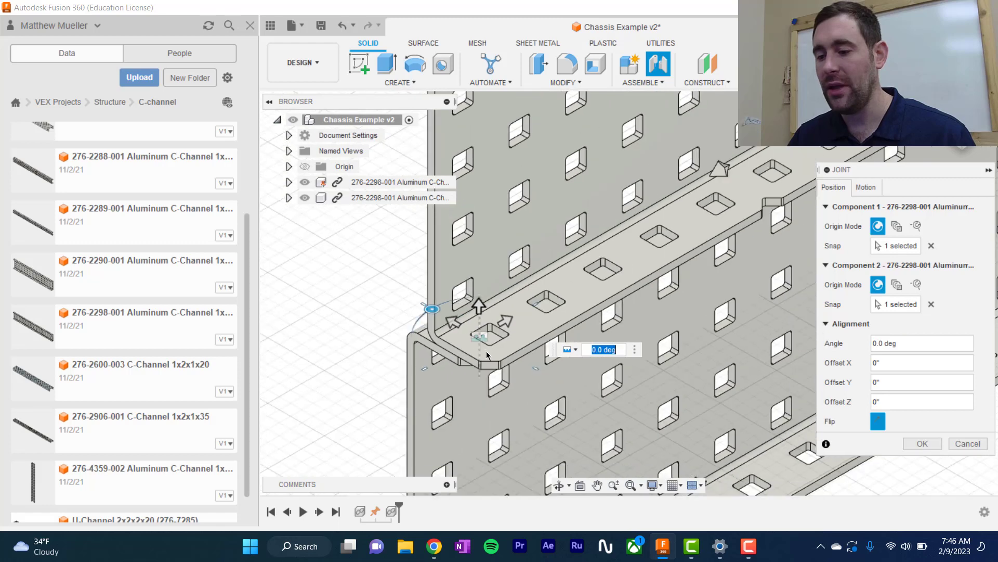
click(881, 421)
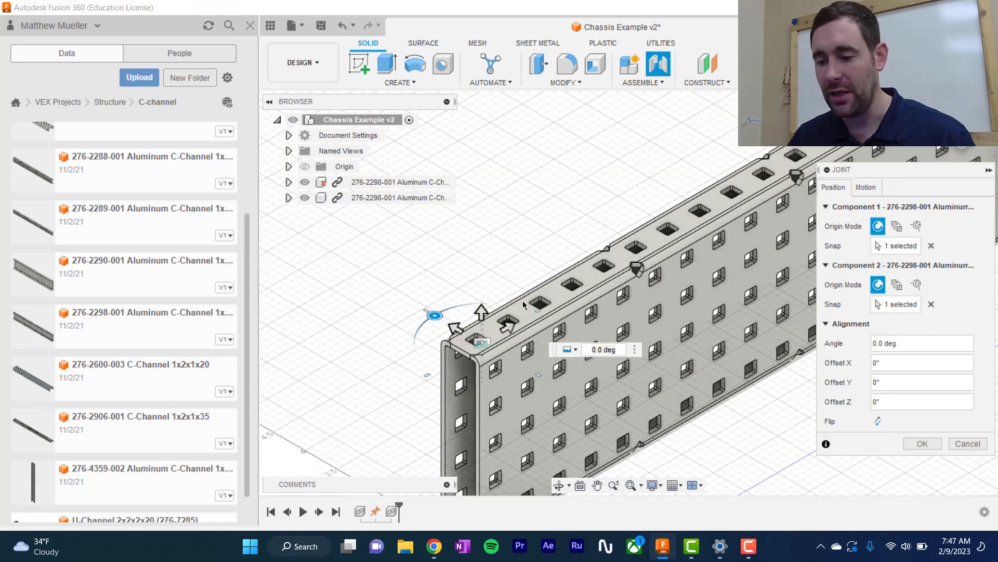
mouse_move(507, 280)
shift+middle_down()
mouse_move(530, 341)
mouse_move(504, 294)
mouse_move(512, 278)
shift+middle_up()
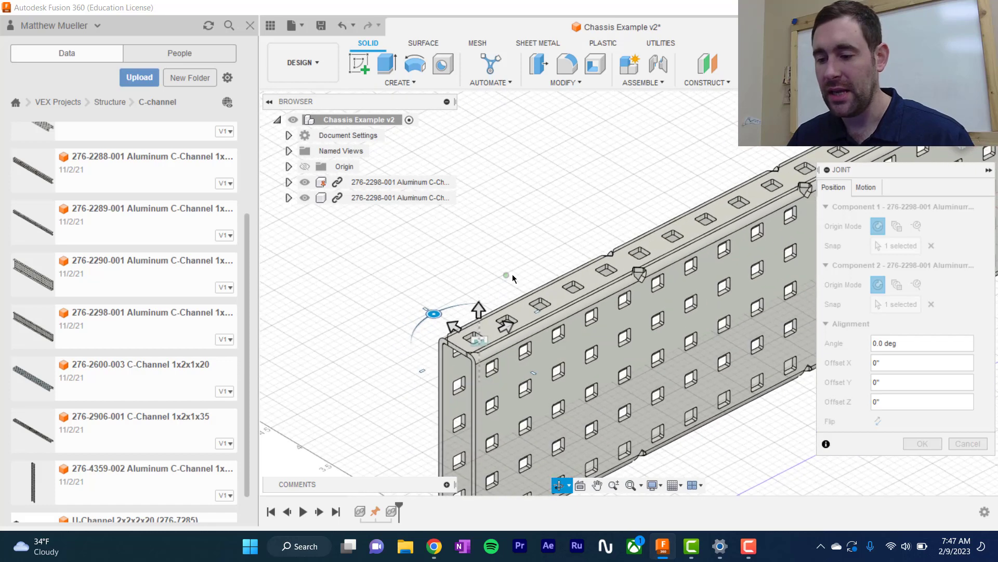
scroll(514, 275, down, 3)
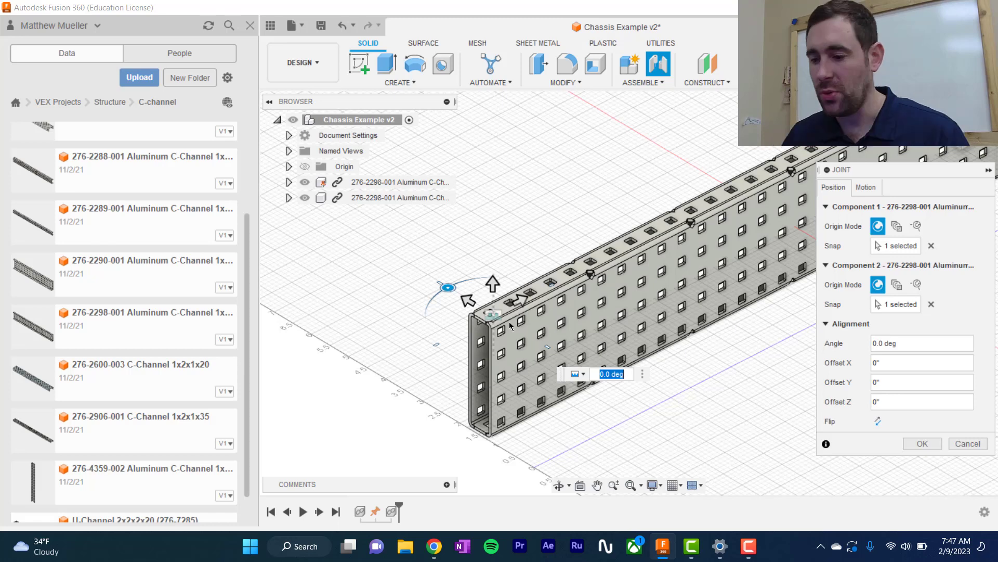
- Set the joint's Y offset to -3" to space the two channels apart, and complete the joint
click(468, 300)
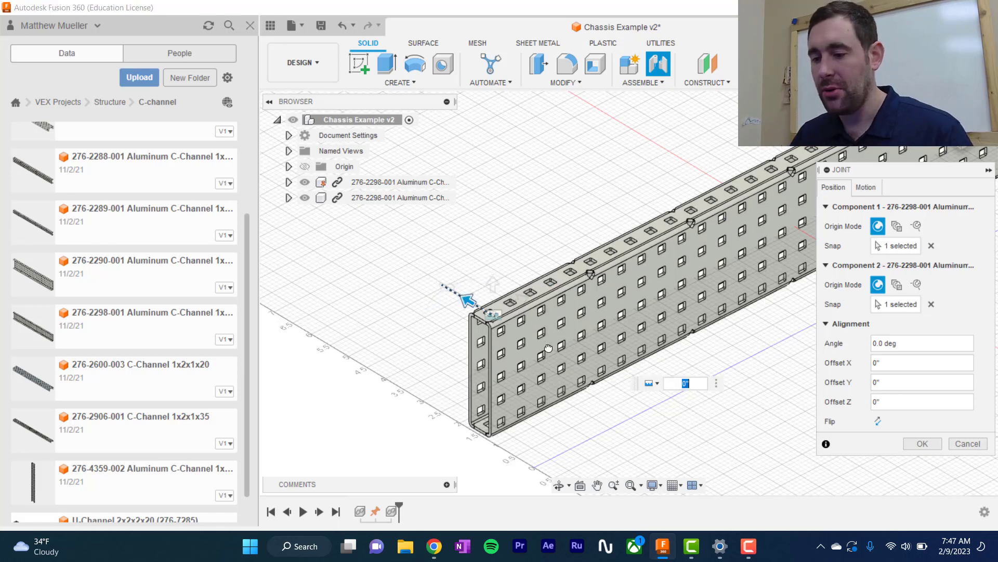
drag(549, 348, 577, 367)
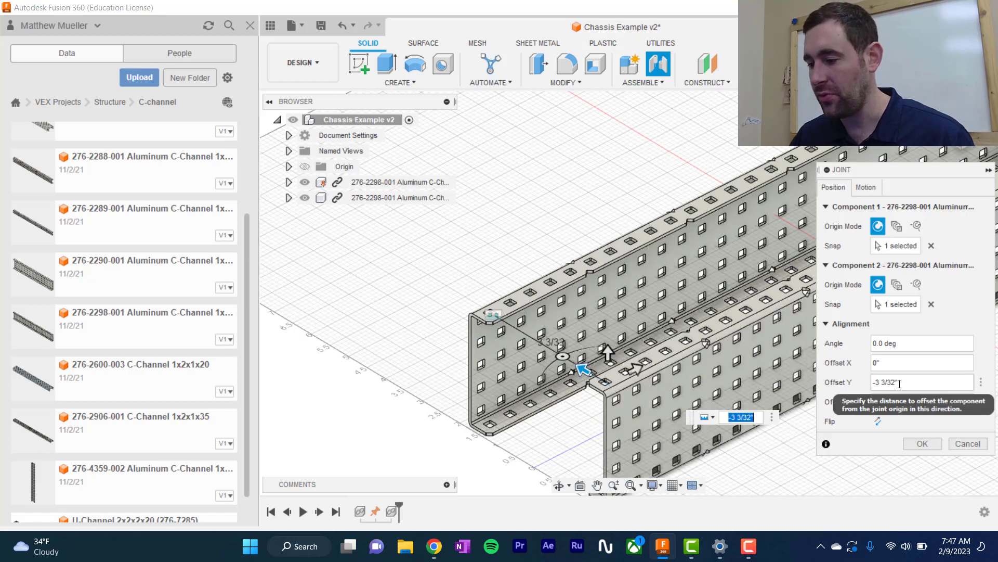
drag(900, 383, 883, 381)
key(BackSpace)
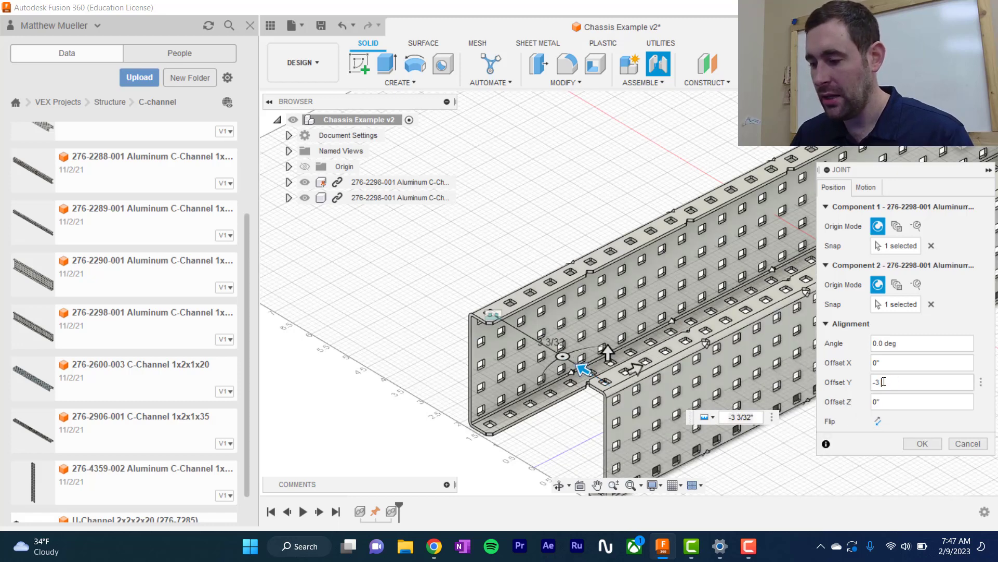
key(BackSpace)
key(Return)
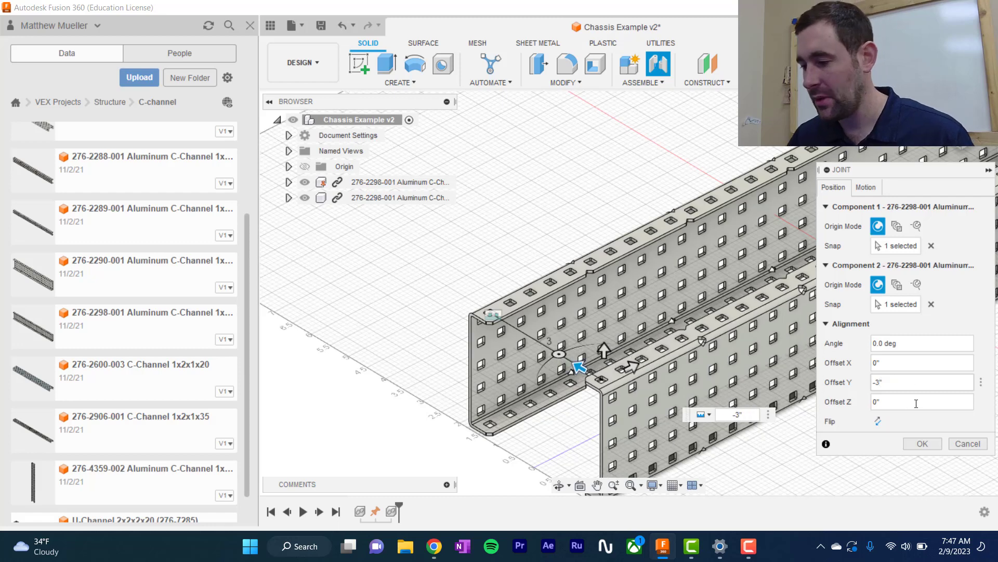
click(922, 444)
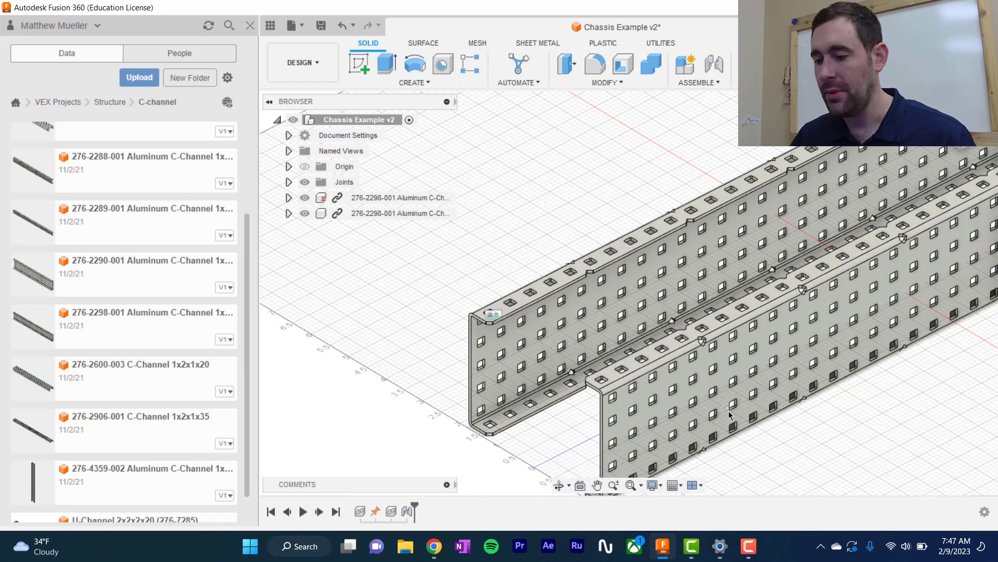
middle_drag(730, 411, 707, 328)
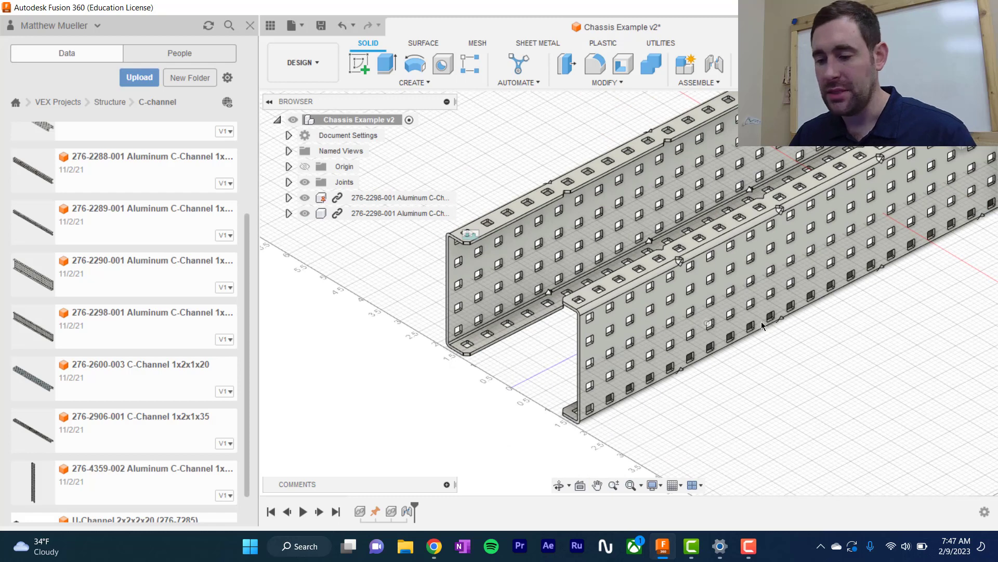
scroll(751, 339, down, 4)
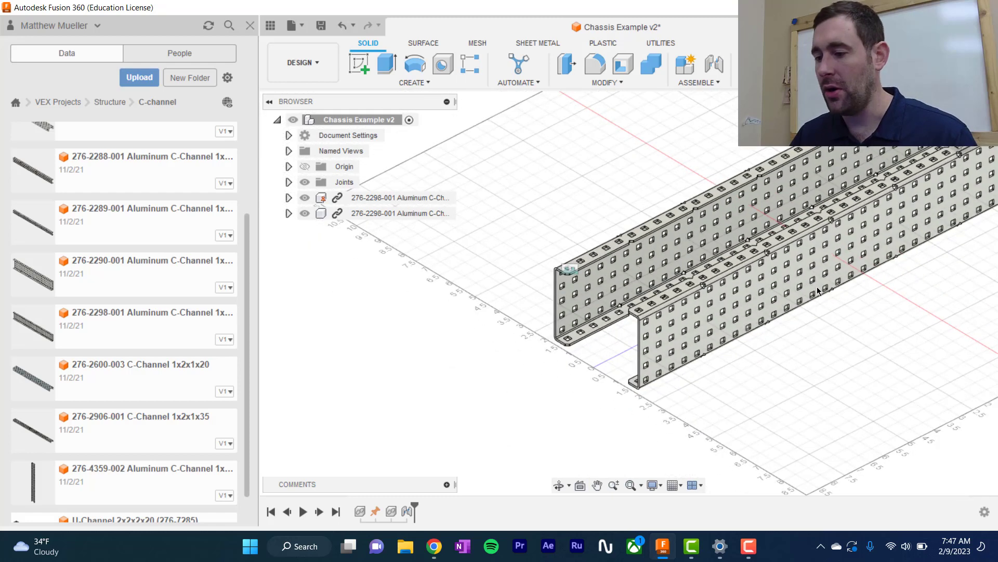
- Browse the VEX Projects library to the Shafts & Drive Hardware folder inside Motion
middle_drag(714, 348, 658, 382)
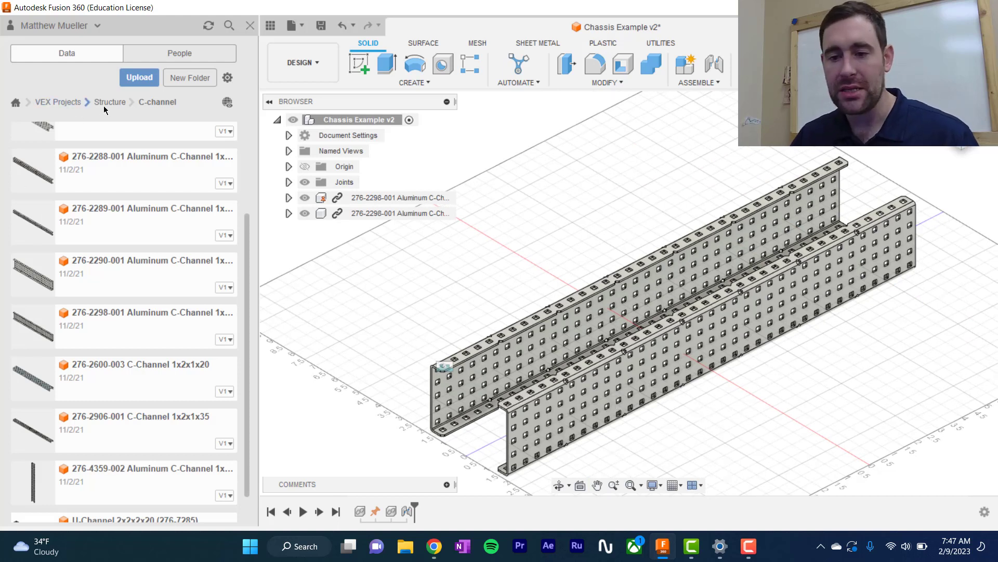
click(58, 101)
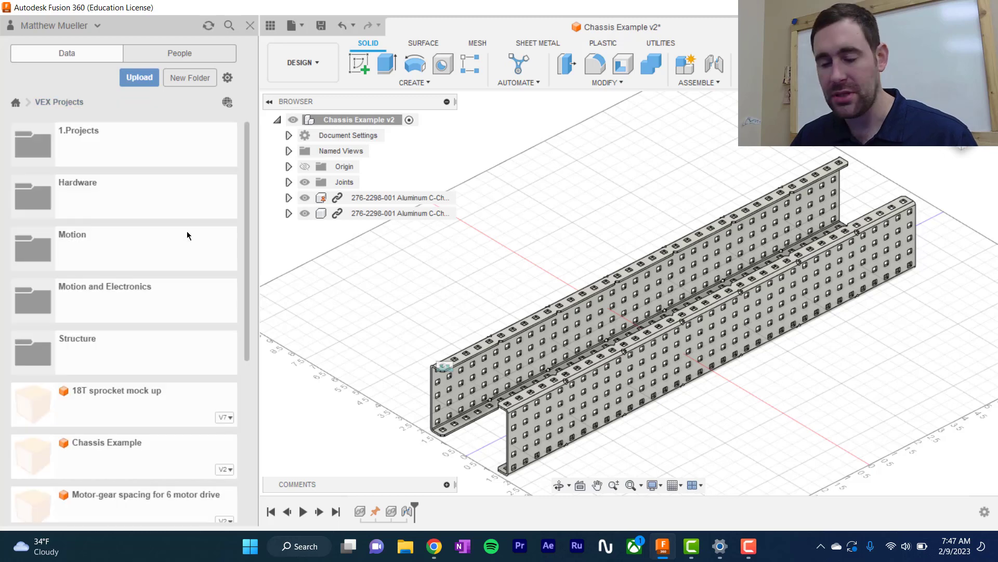
click(109, 299)
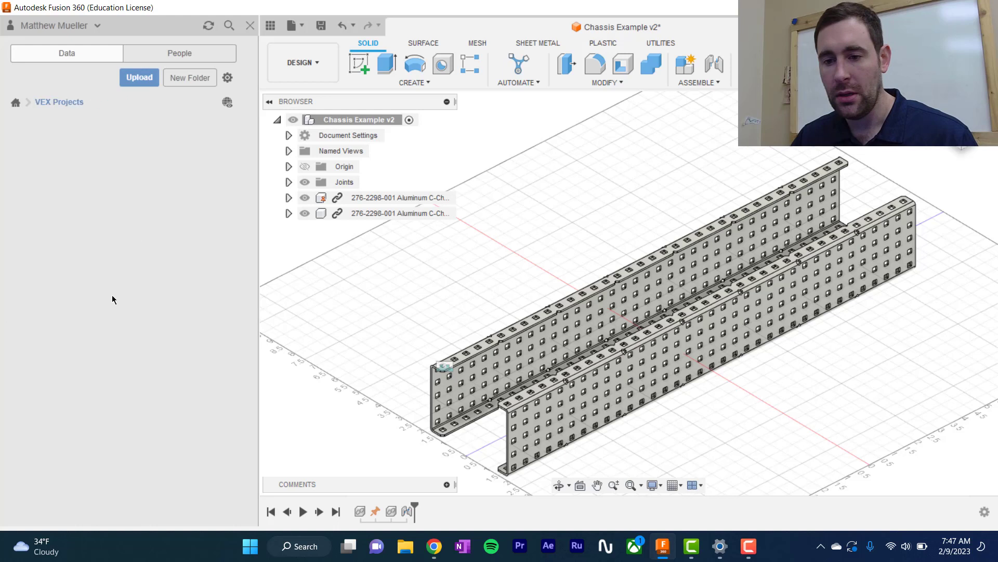
click(96, 242)
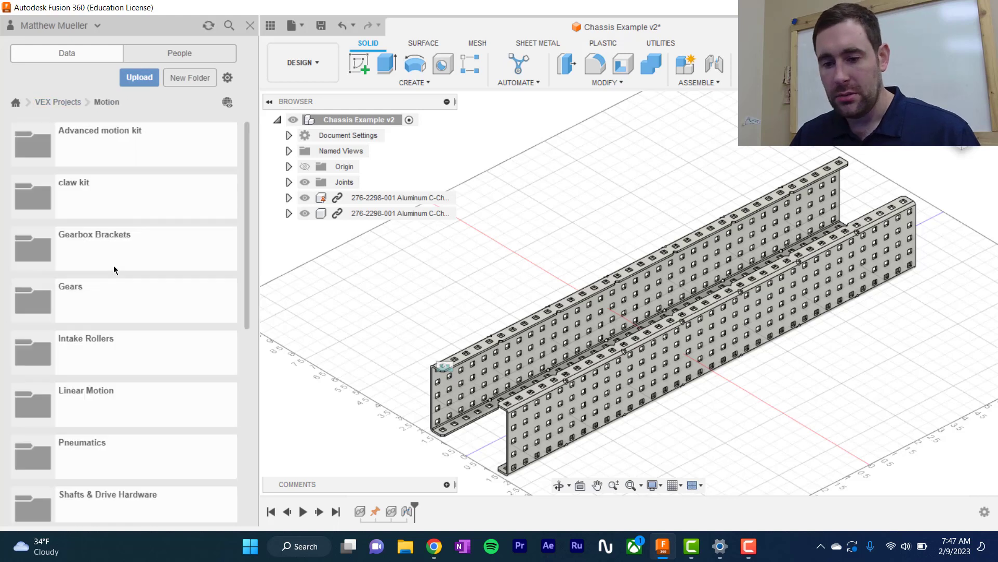
scroll(150, 457, down, 1)
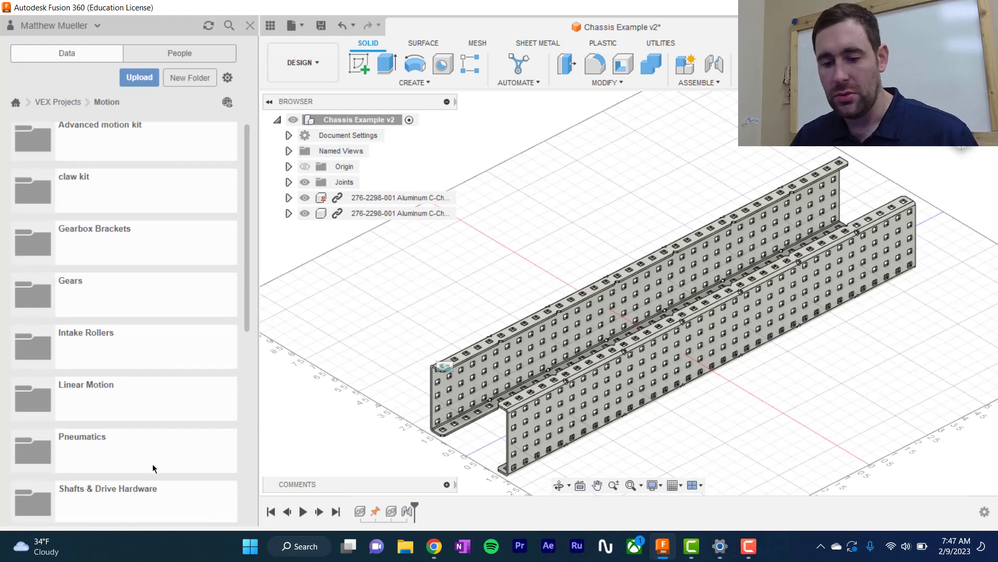
scroll(151, 463, down, 5)
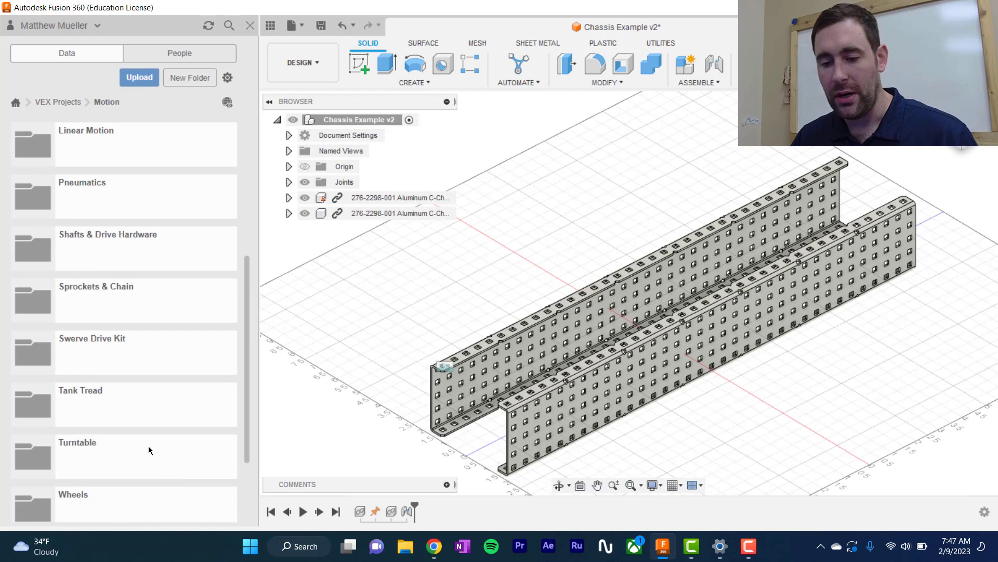
click(136, 253)
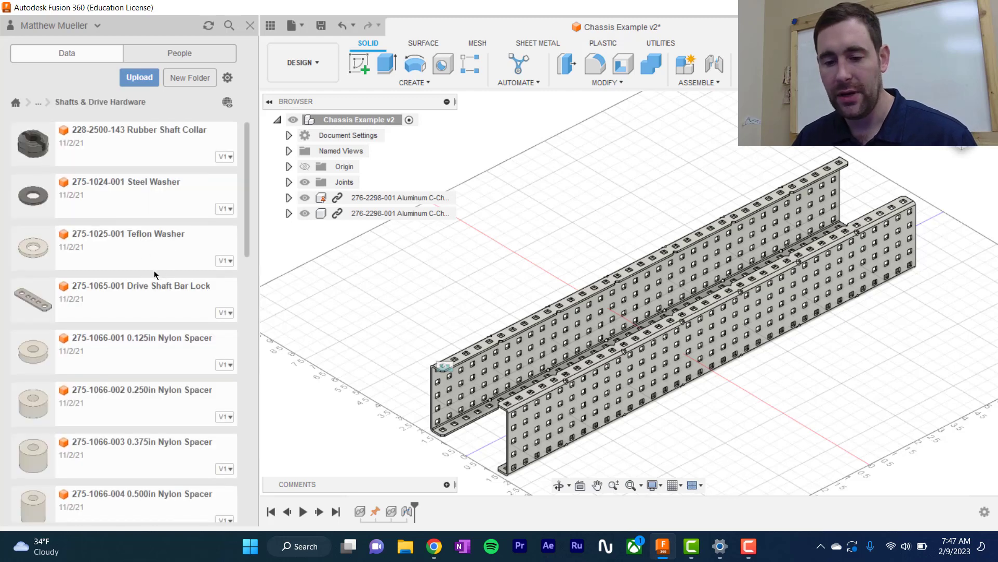
scroll(154, 276, down, 5)
scroll(154, 278, down, 4)
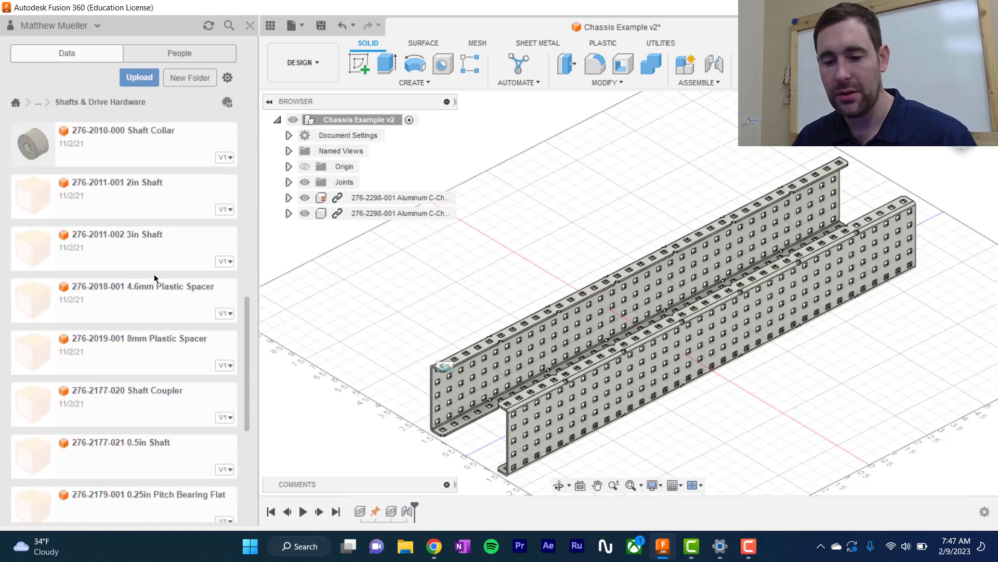
scroll(104, 424, down, 5)
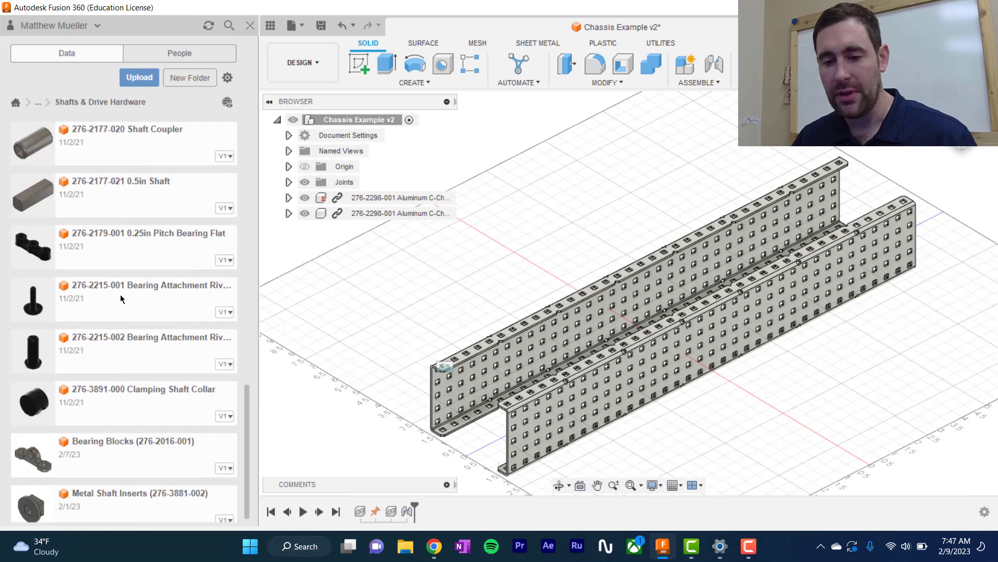
scroll(110, 242, down, 1)
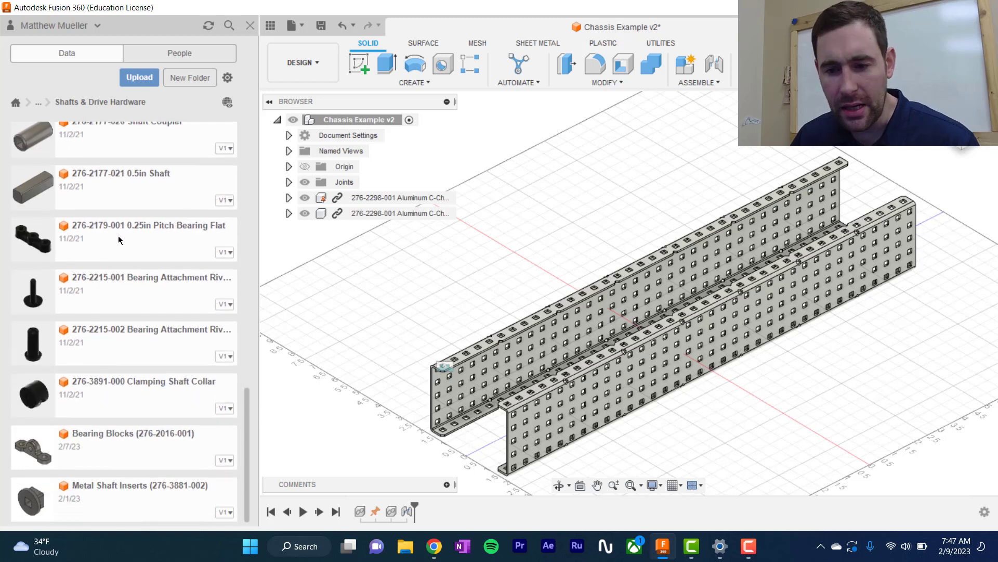
scroll(119, 239, up, 4)
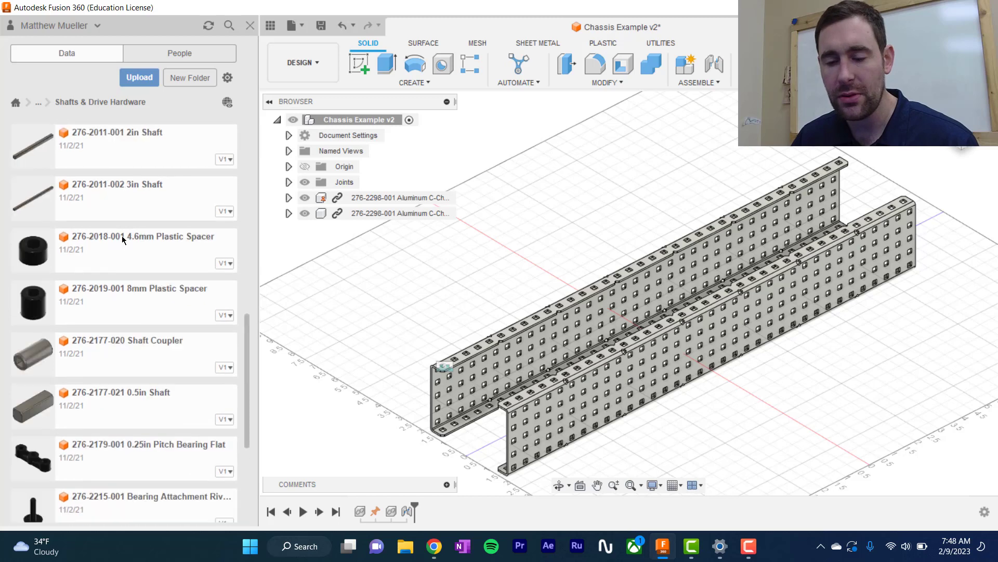
scroll(123, 237, up, 3)
scroll(156, 192, up, 1)
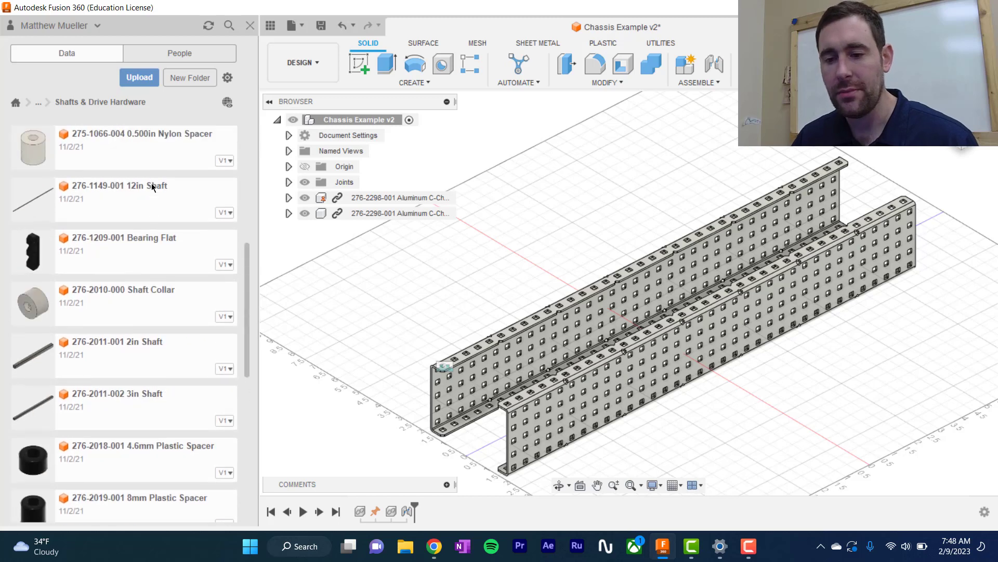
scroll(152, 187, up, 3)
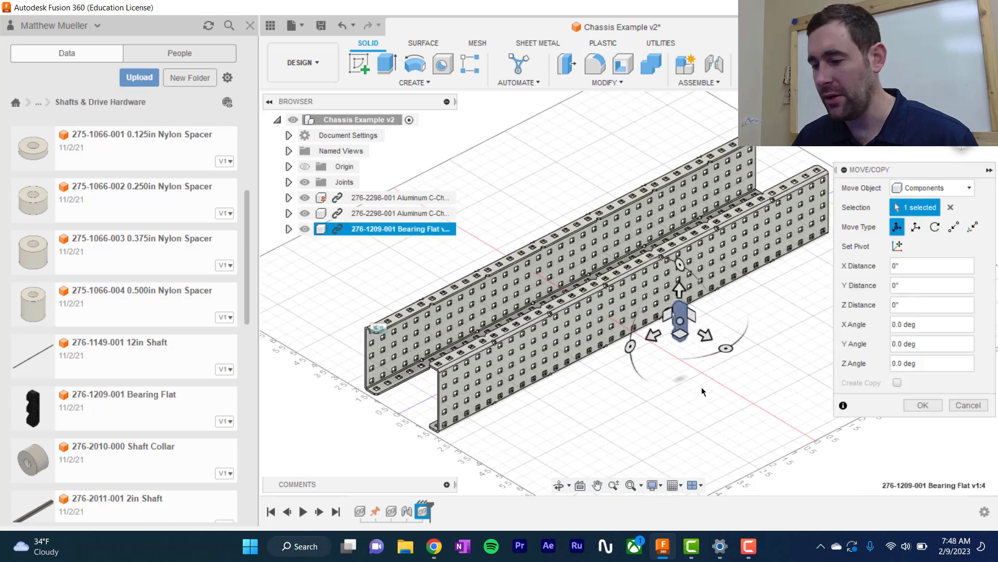
key(Return)
- Copy the bearing flat and paste a second one, moved 1" along Z from the original
click(677, 330)
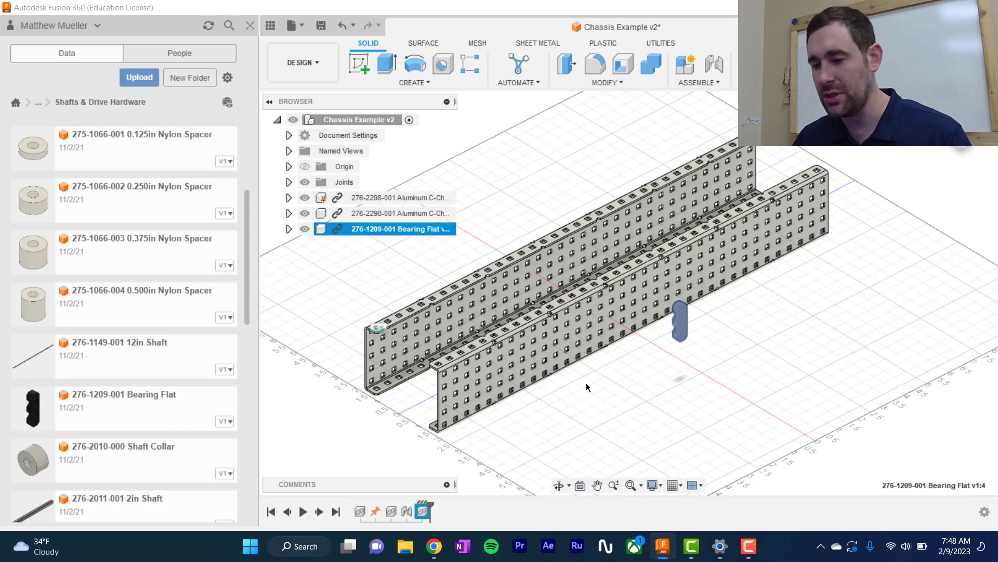
key(ctrl+v)
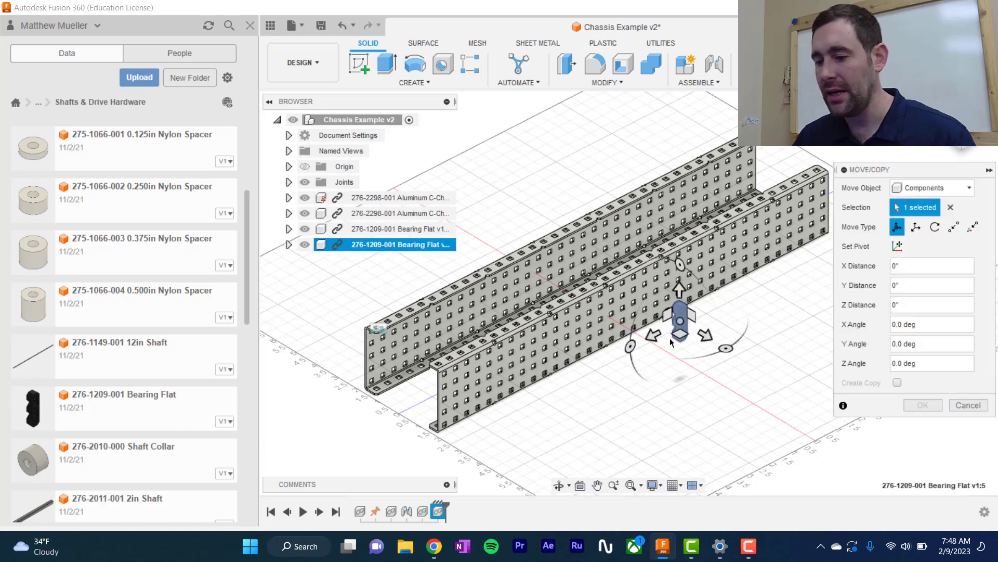
drag(655, 333, 631, 347)
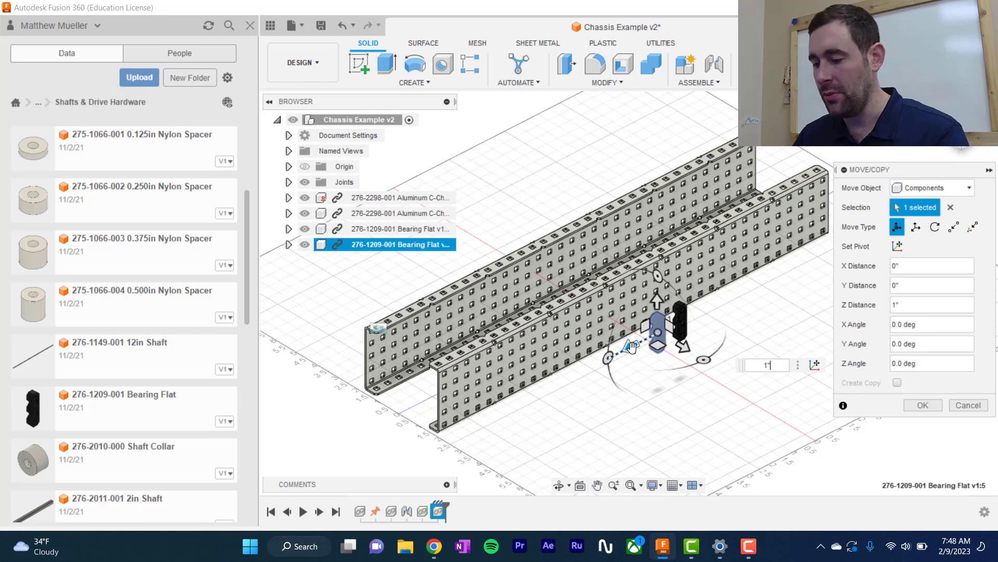
key(Return)
- Paste two more bearing flats, moved 2" and 3" along Z from the original to continue the row
key(ctrl+v)
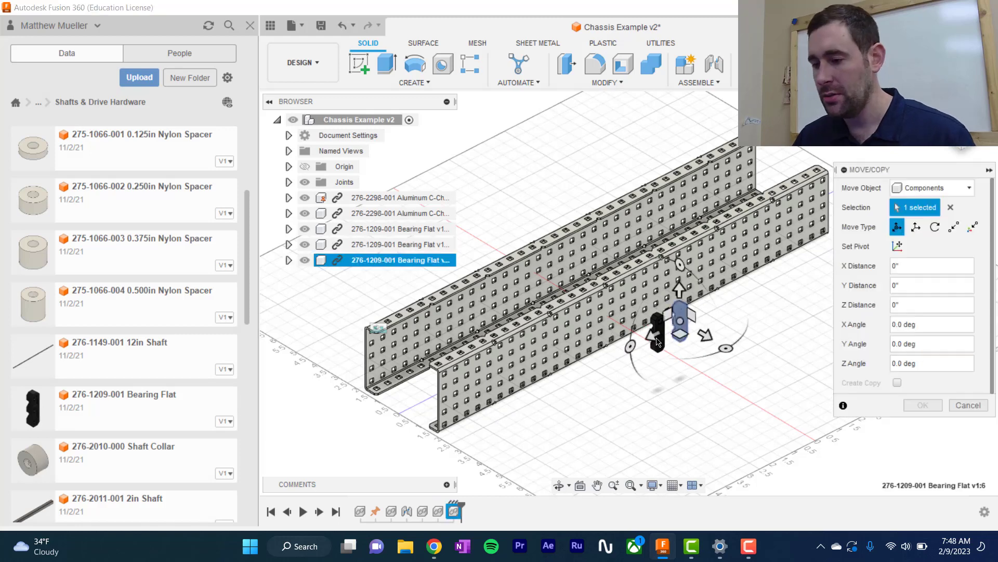
drag(651, 336, 606, 355)
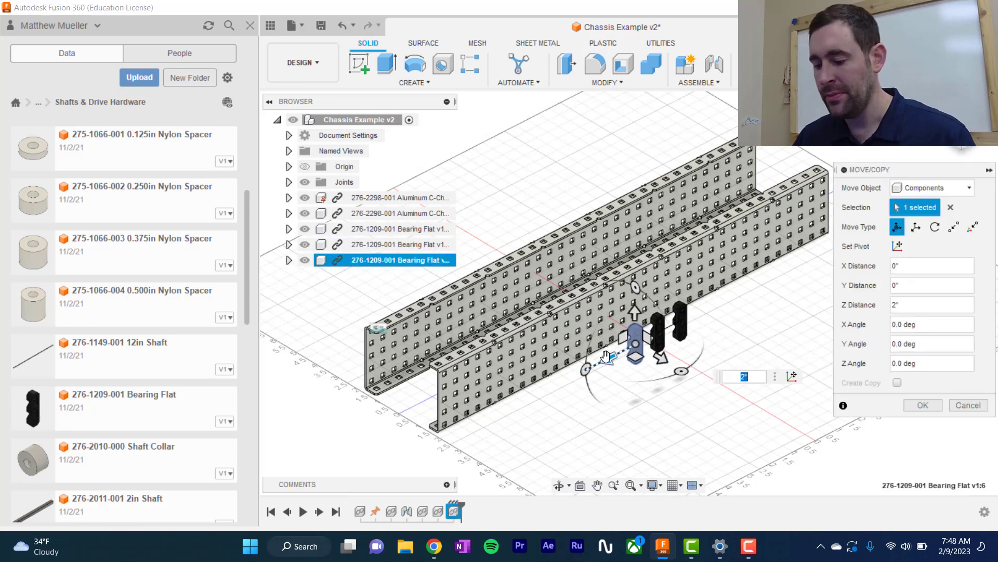
key(Return)
key(ctrl+v)
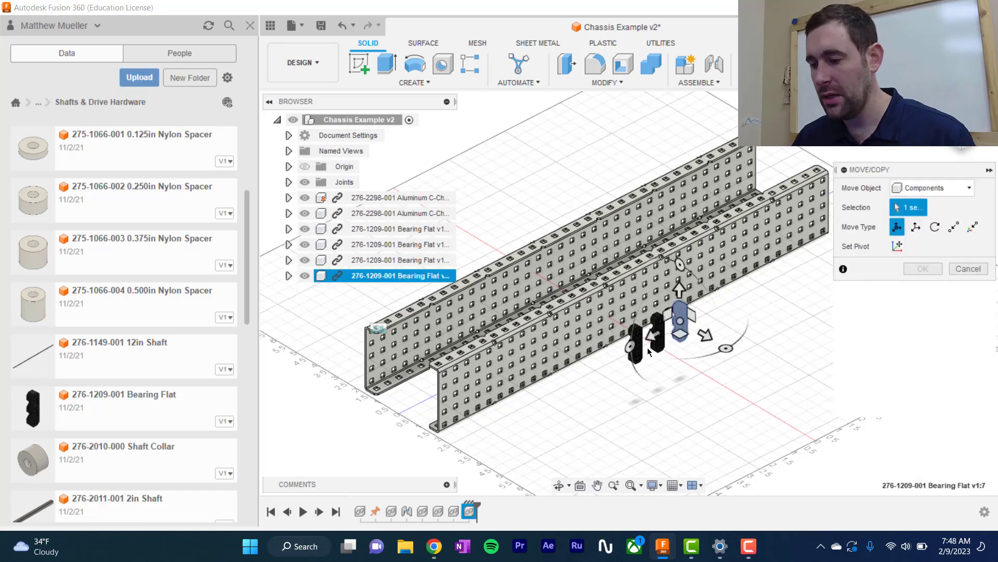
drag(654, 337, 584, 367)
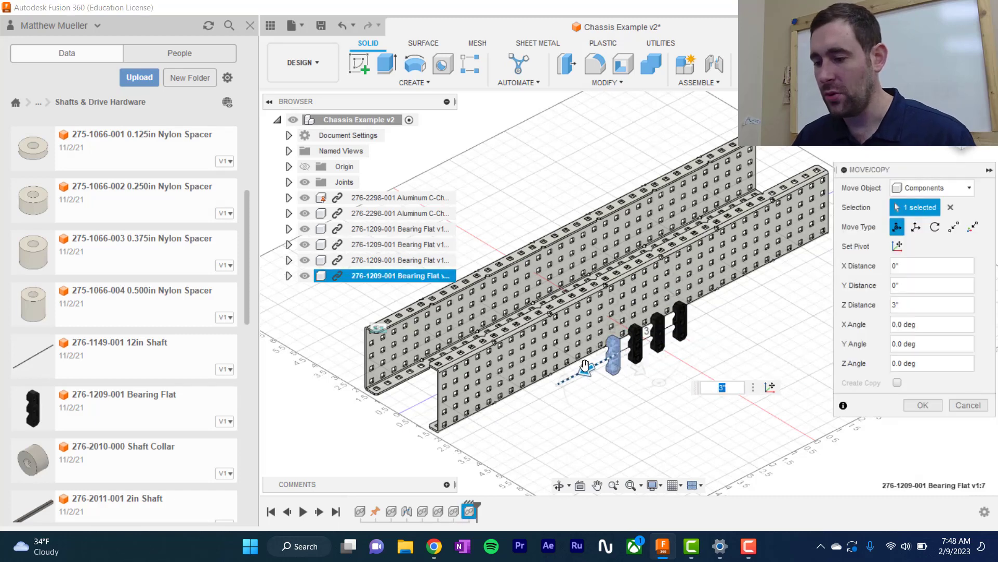
key(Return)
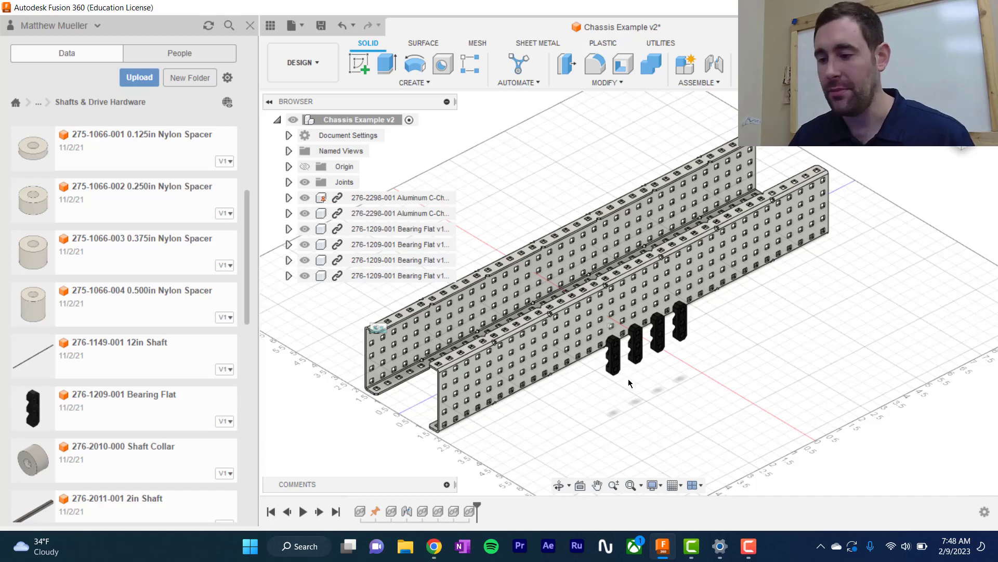
- Start a joint with its first snap on the nearest bearing flat, at the midpoint of the recess edge just above the middle hole
scroll(621, 374, up, 6)
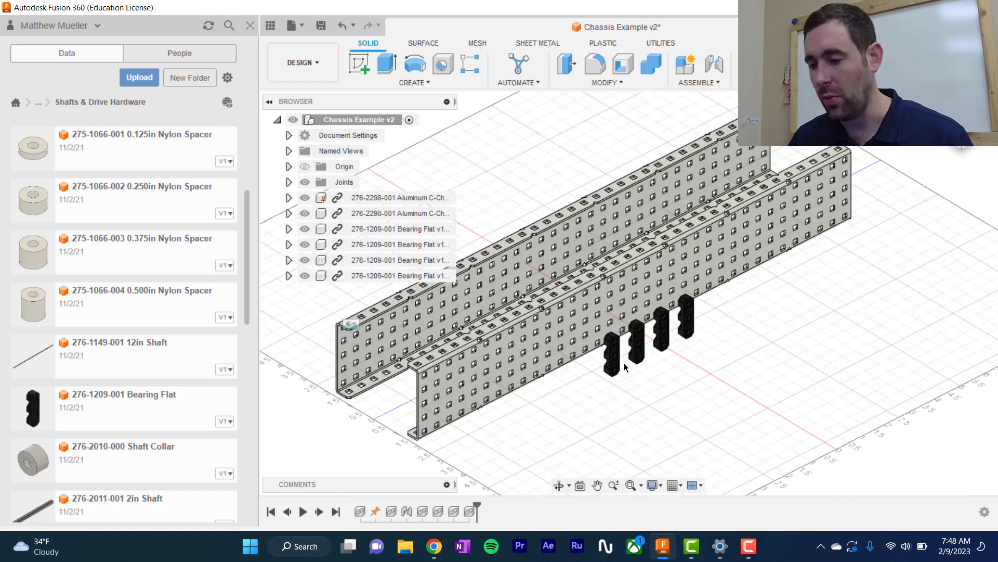
scroll(625, 369, up, 2)
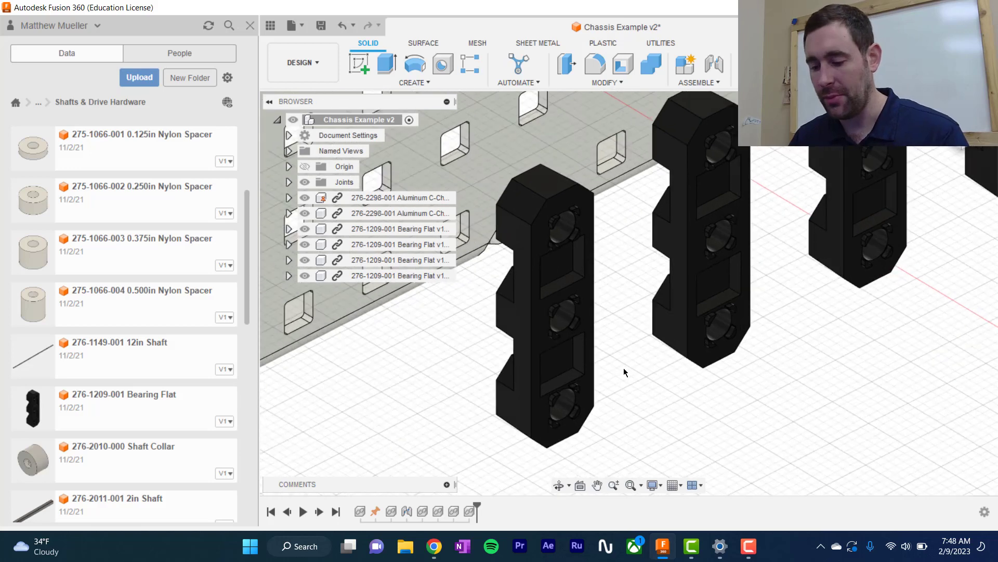
key(j)
scroll(572, 293, up, 6)
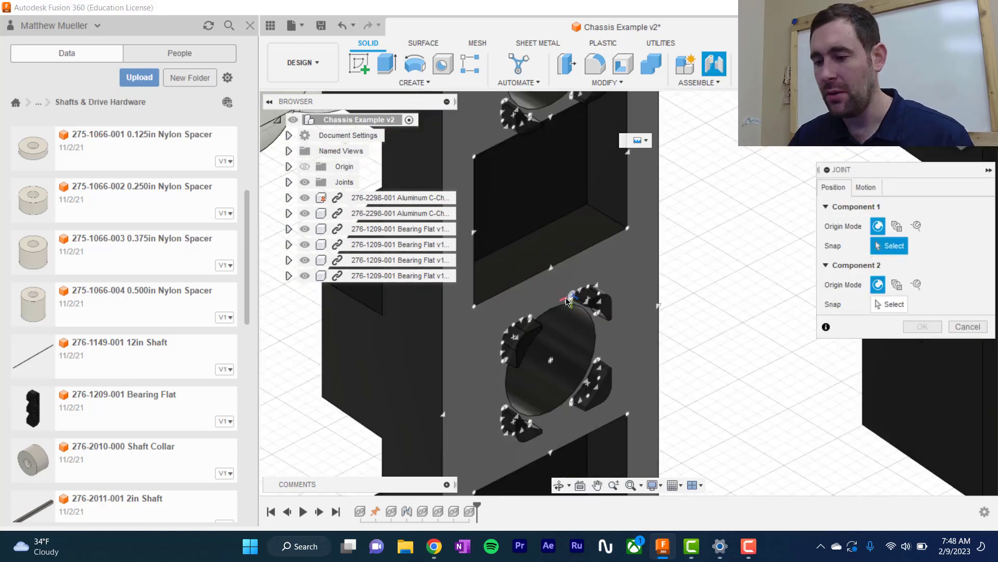
scroll(568, 301, up, 2)
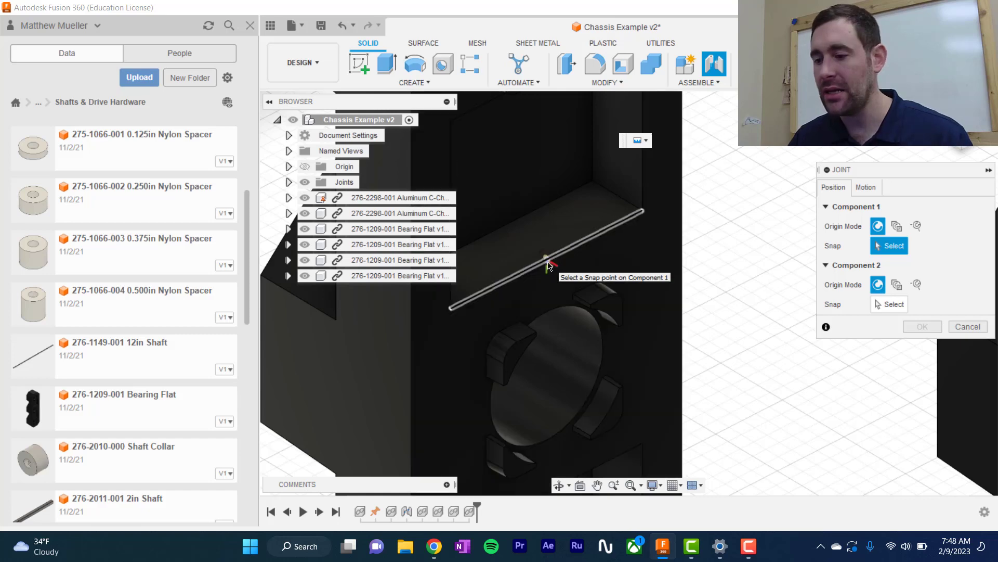
click(548, 266)
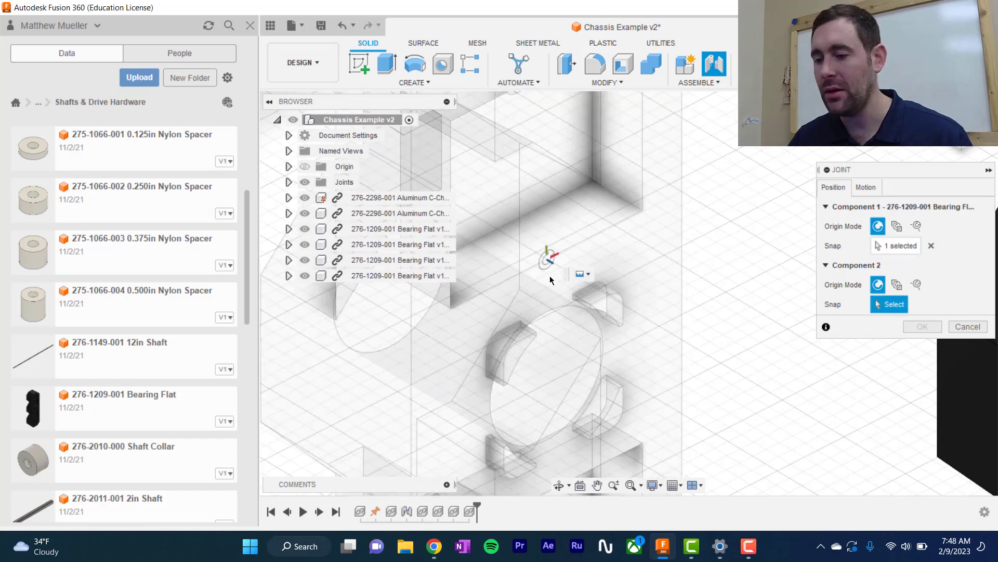
- Set the joint's second snap to the midpoint of a square hole's vertical edge on the rear channel's inner face, near its end
scroll(551, 284, down, 2)
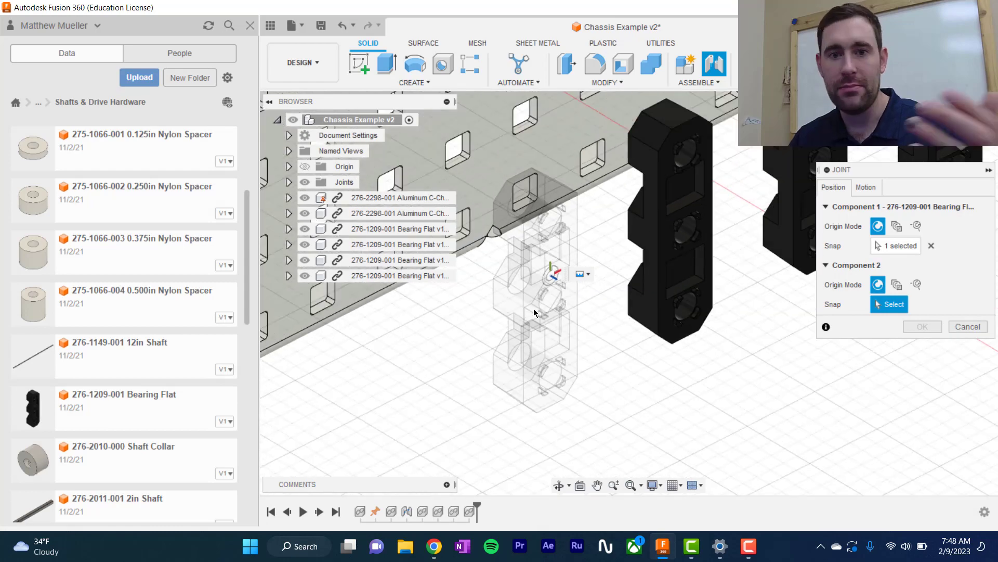
middle_drag(454, 323, 717, 386)
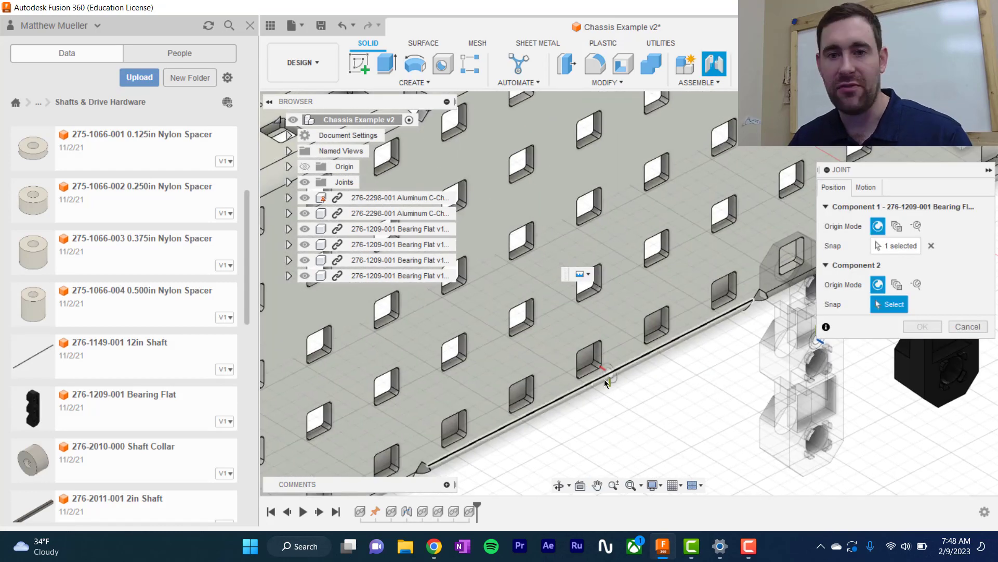
scroll(605, 379, down, 6)
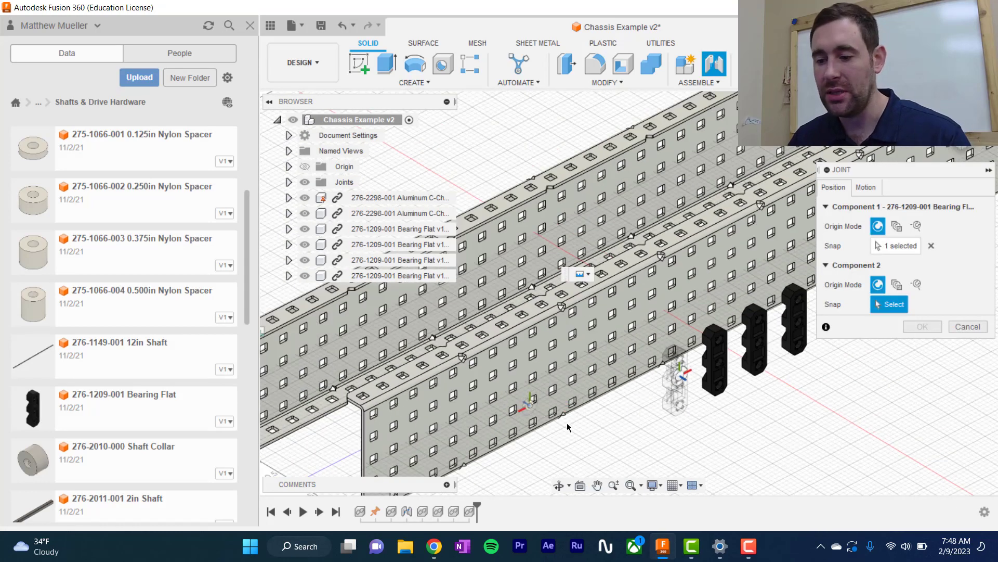
middle_drag(608, 420, 720, 341)
scroll(600, 409, down, 1)
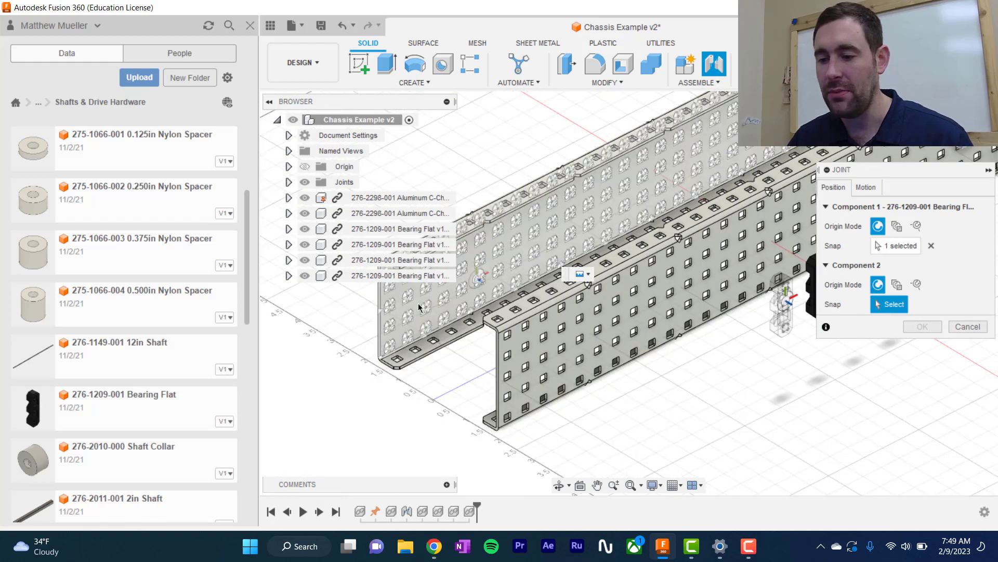
scroll(418, 332, up, 5)
click(279, 120)
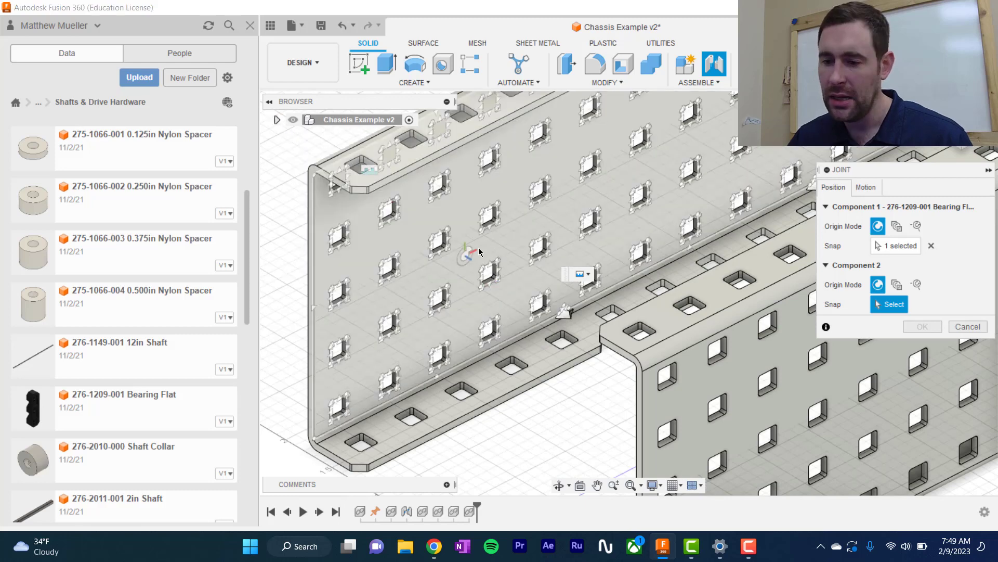
scroll(484, 230, up, 6)
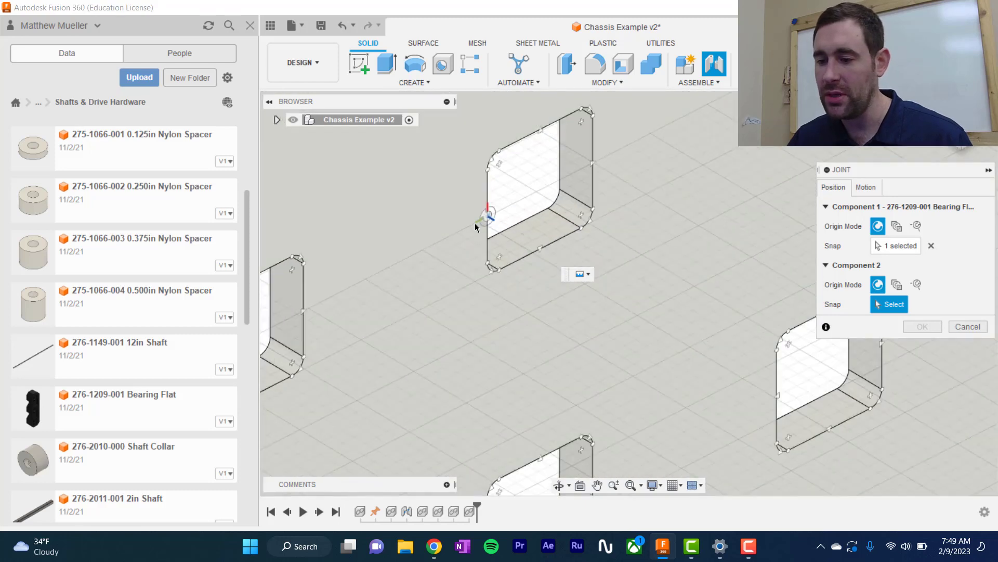
click(483, 221)
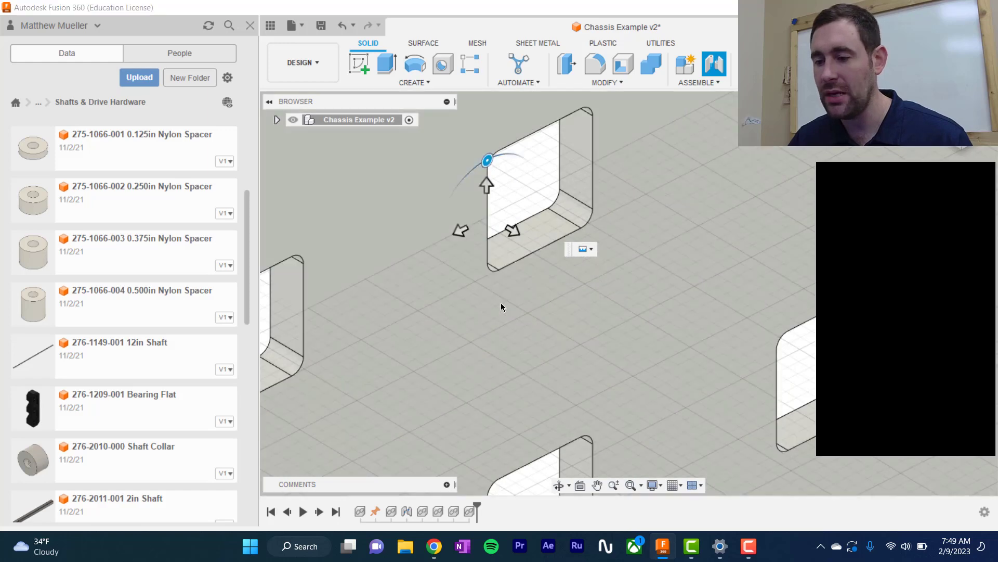
- Set the joint's angle to 0 degrees so the bearing flat lies along the channel, and shift it with an Offset Y of -1/4"
scroll(490, 316, down, 5)
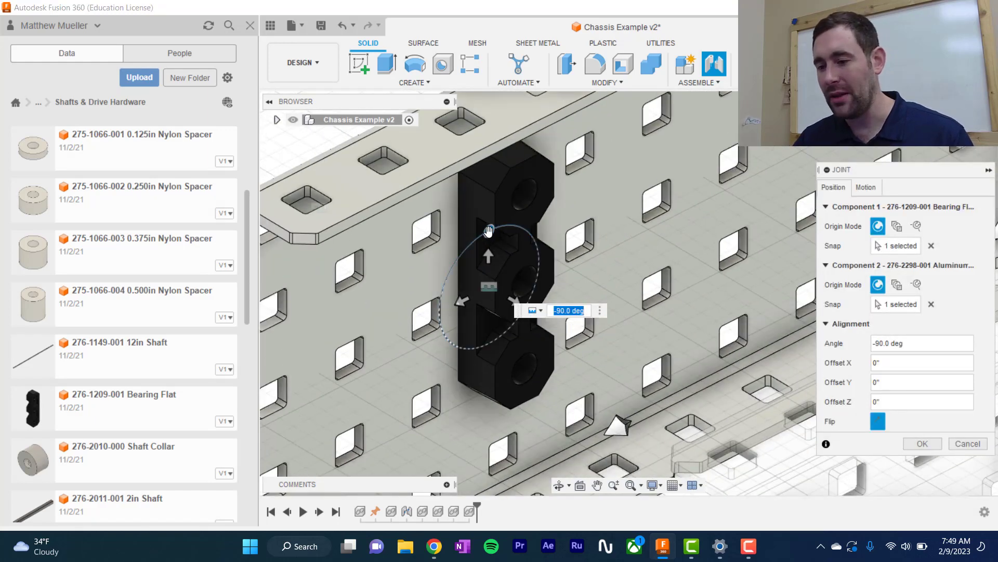
drag(489, 230, 440, 311)
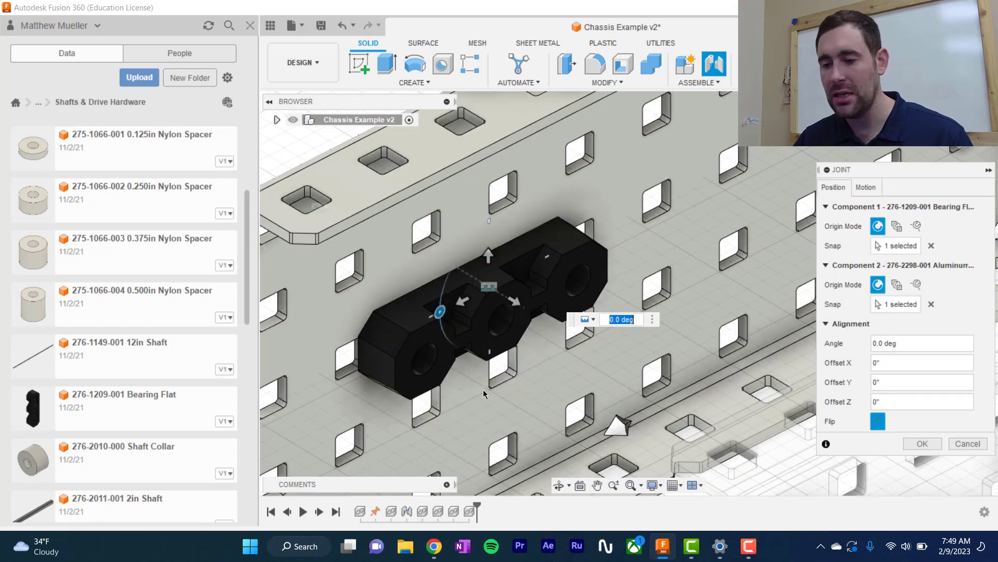
shift+middle_drag(489, 388, 632, 340)
drag(552, 264, 498, 261)
scroll(498, 291, up, 3)
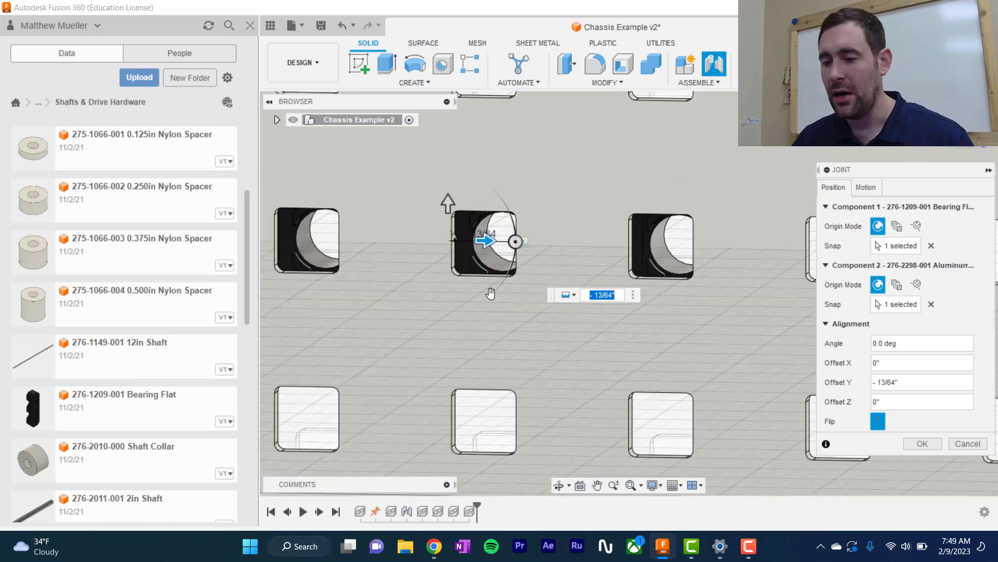
middle_drag(490, 292, 525, 291)
mouse_move(526, 286)
mouse_down()
mouse_move(504, 285)
mouse_move(518, 285)
mouse_up()
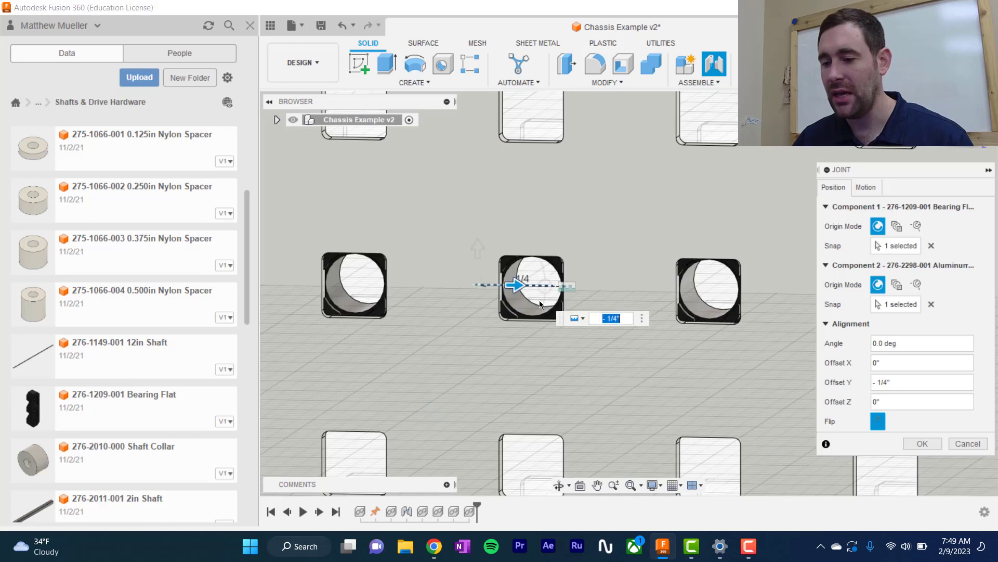
- Fine-tune the joint's Offset Y to -15/64" to align the bearing flat with the square holes, and finish the joint
scroll(518, 285, up, 5)
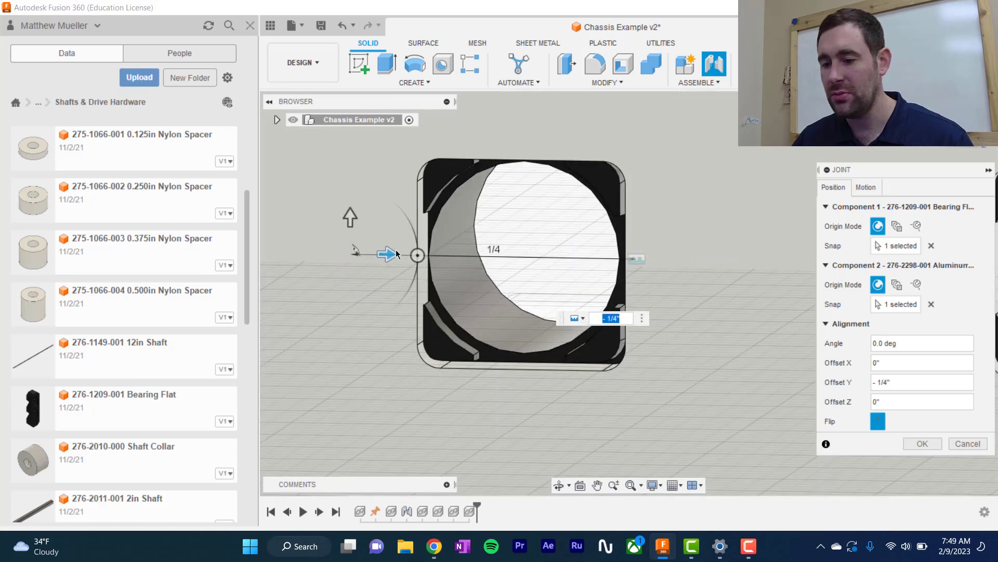
drag(388, 254, 397, 254)
middle_drag(510, 344, 560, 379)
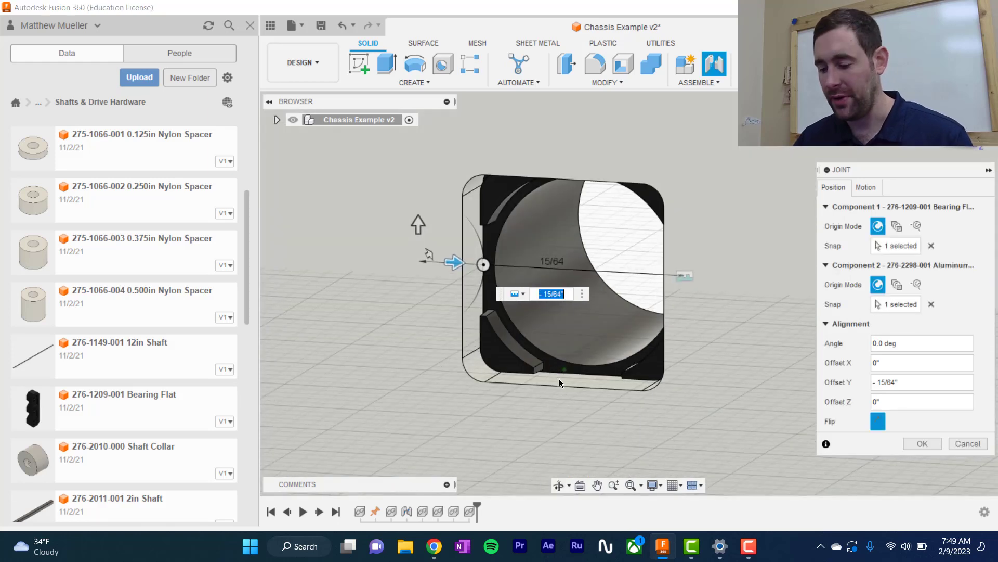
key(Return)
- Start a new joint with its first snap at the center of the upper hole on the nearest loose bearing flat
scroll(561, 388, up, 2)
scroll(564, 388, down, 6)
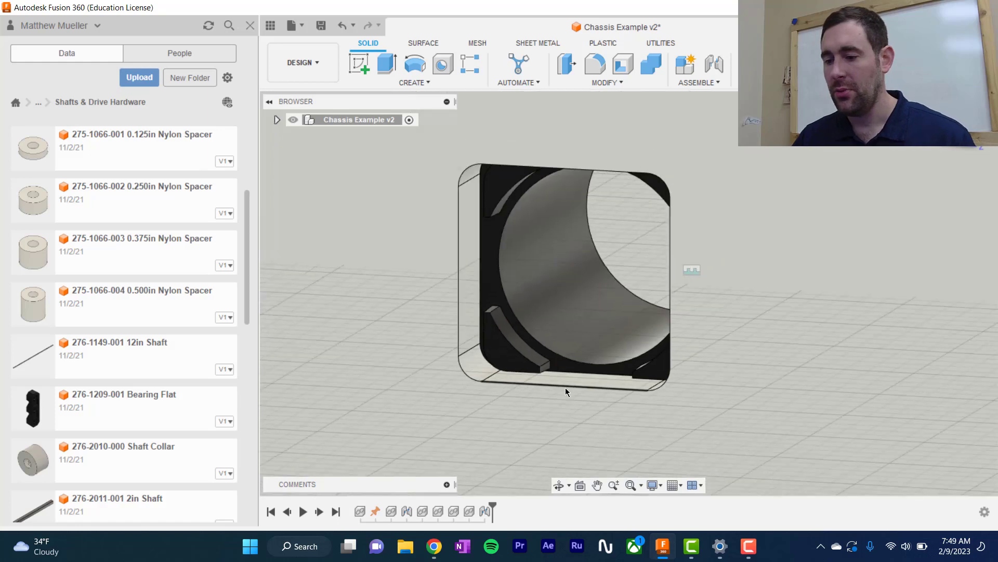
scroll(566, 387, down, 4)
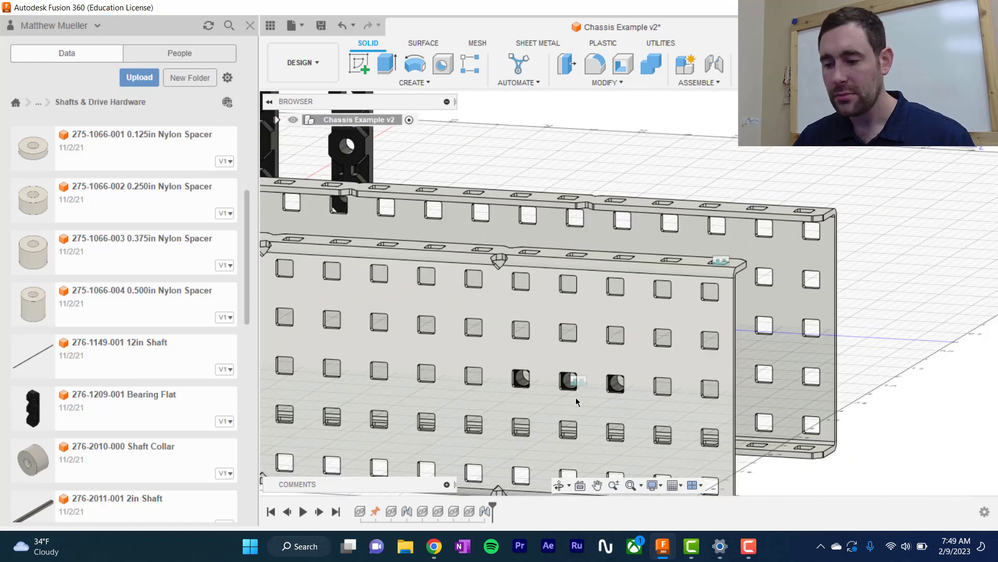
scroll(576, 402, down, 2)
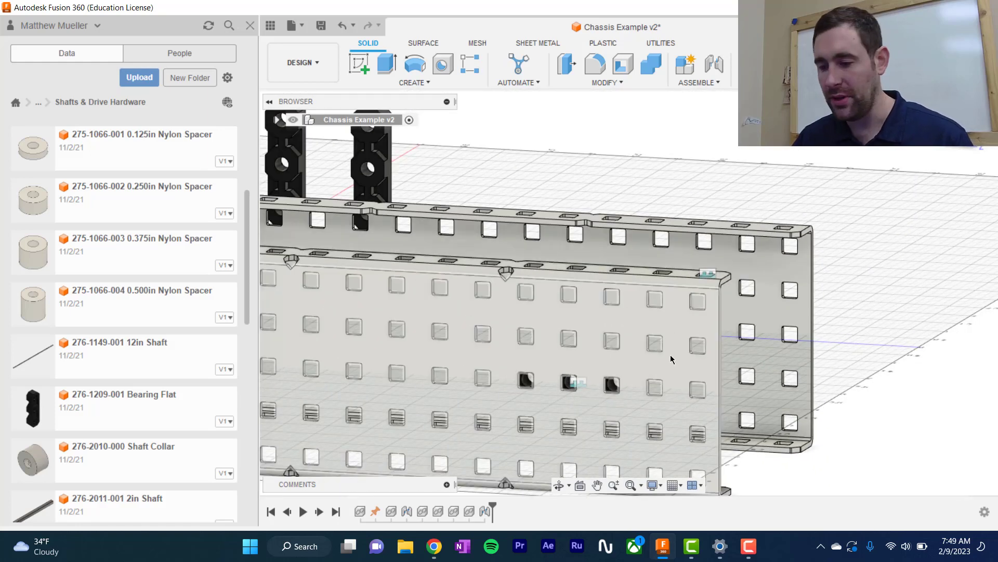
mouse_move(670, 358)
shift+middle_down()
mouse_move(627, 364)
mouse_move(663, 372)
shift+middle_up()
scroll(733, 394, down, 3)
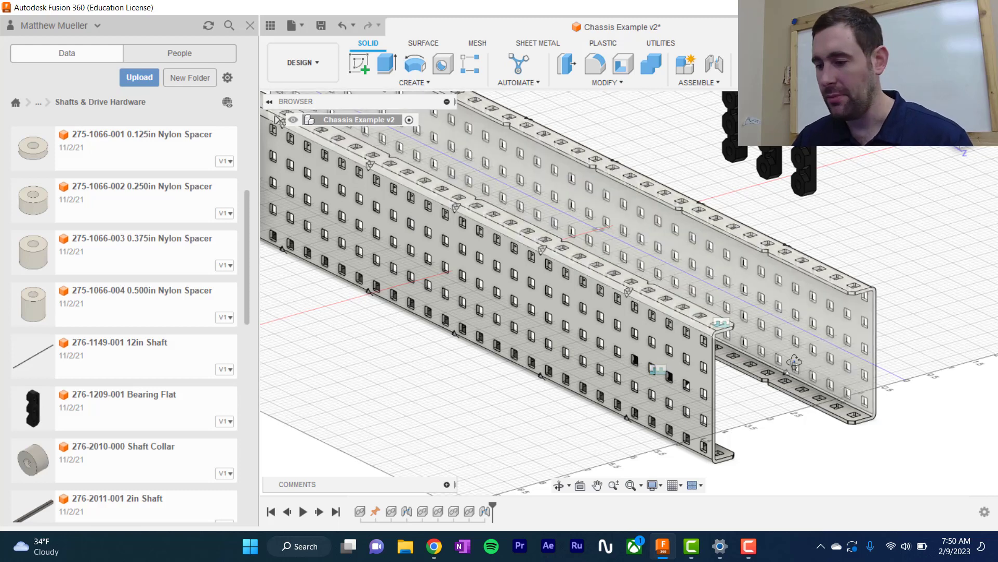
shift+middle_drag(794, 363, 515, 317)
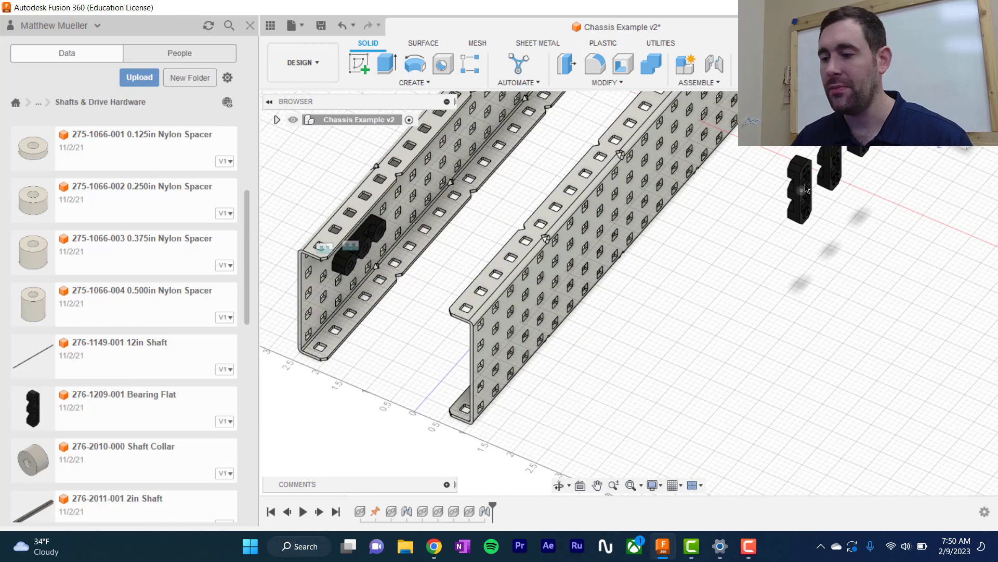
shift+middle_drag(781, 254, 784, 184)
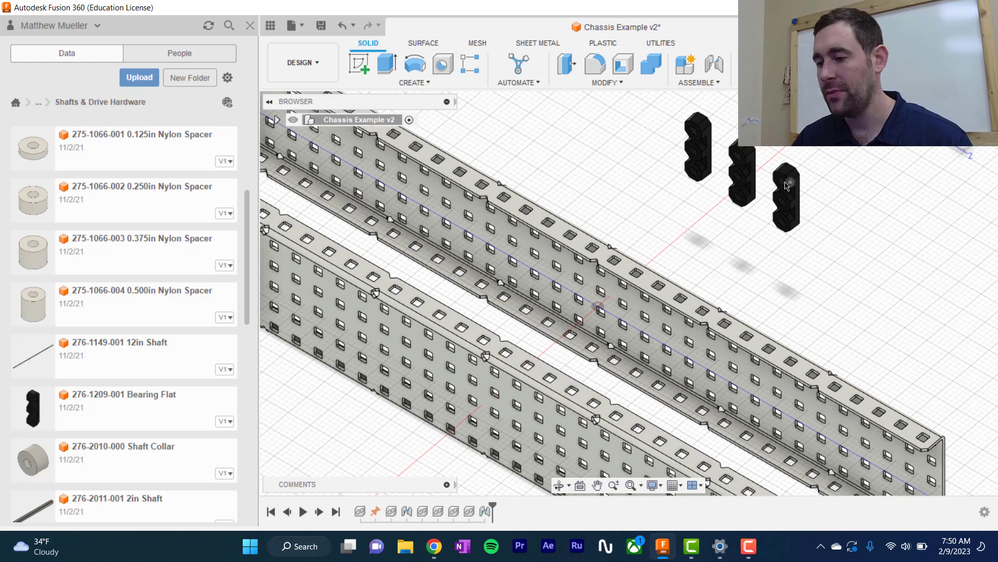
key(j)
scroll(790, 181, up, 5)
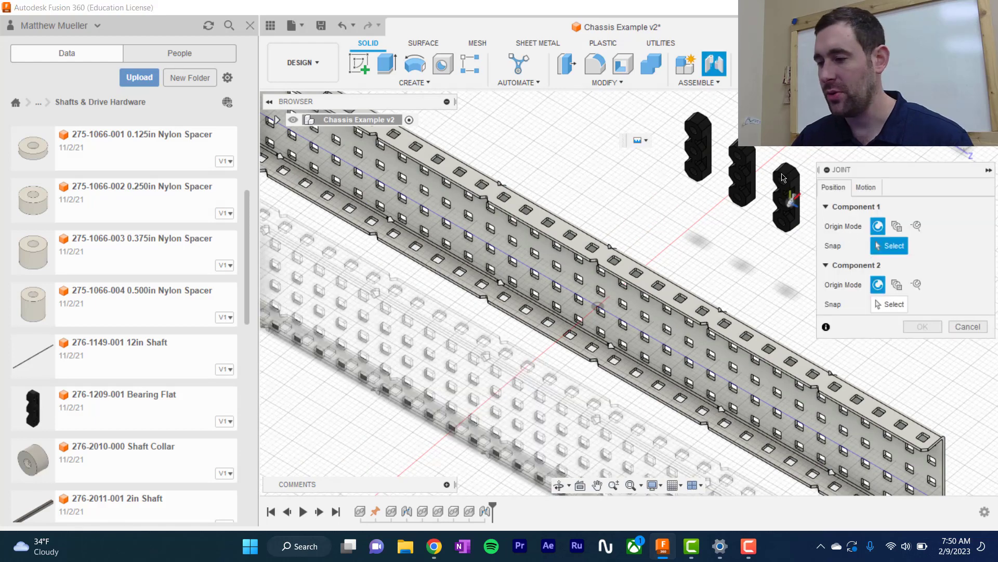
scroll(790, 181, up, 5)
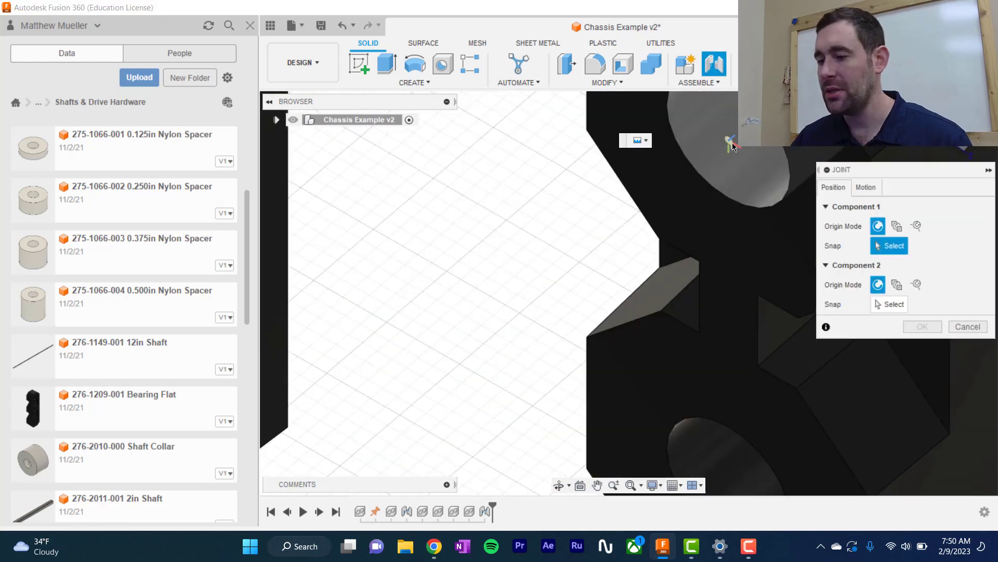
click(737, 174)
- Set the joint's second snap to the center of the mounted bearing flat's hole nearest the channel end
scroll(738, 182, down, 10)
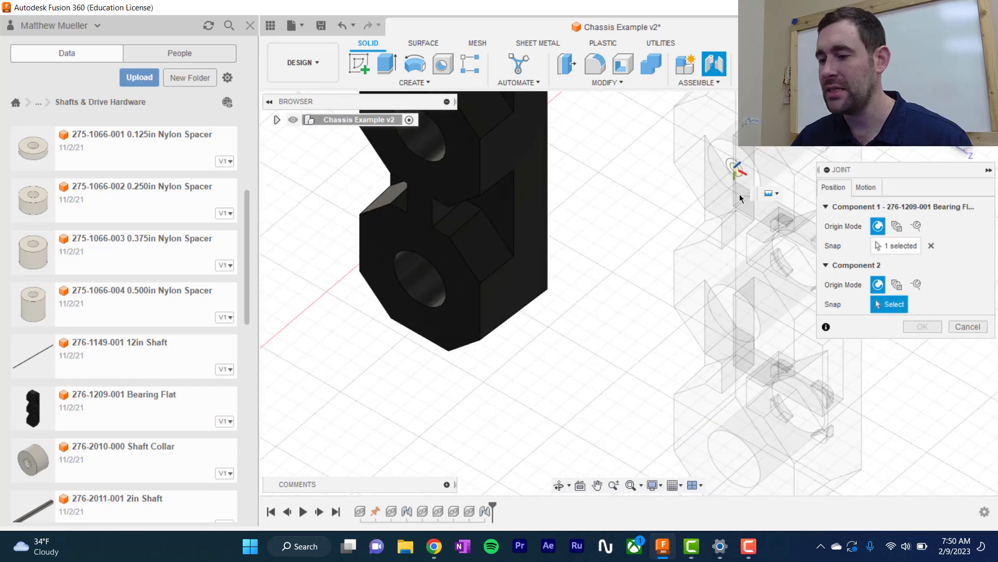
middle_drag(723, 327, 728, 207)
scroll(731, 206, down, 1)
scroll(744, 235, down, 4)
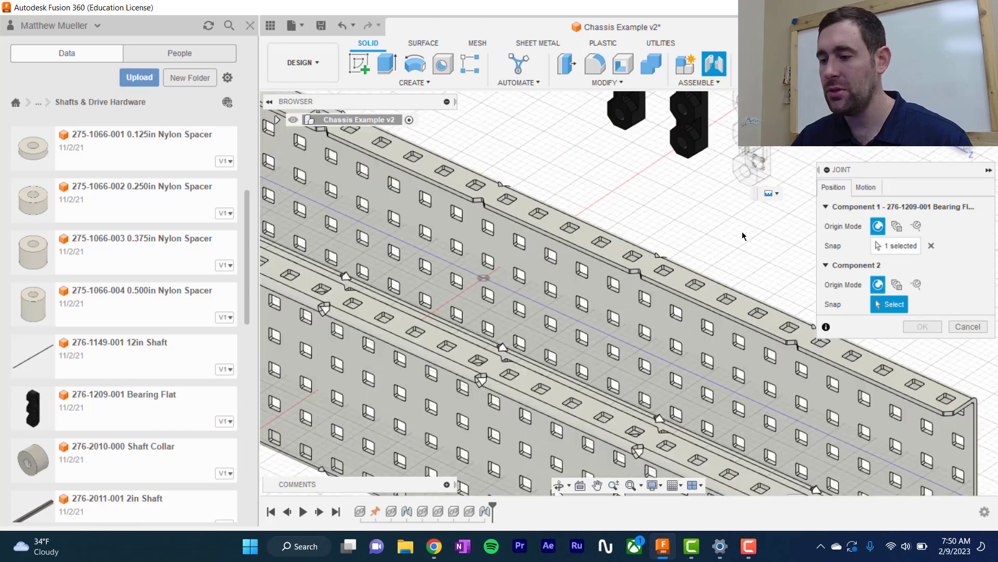
middle_drag(747, 274, 643, 122)
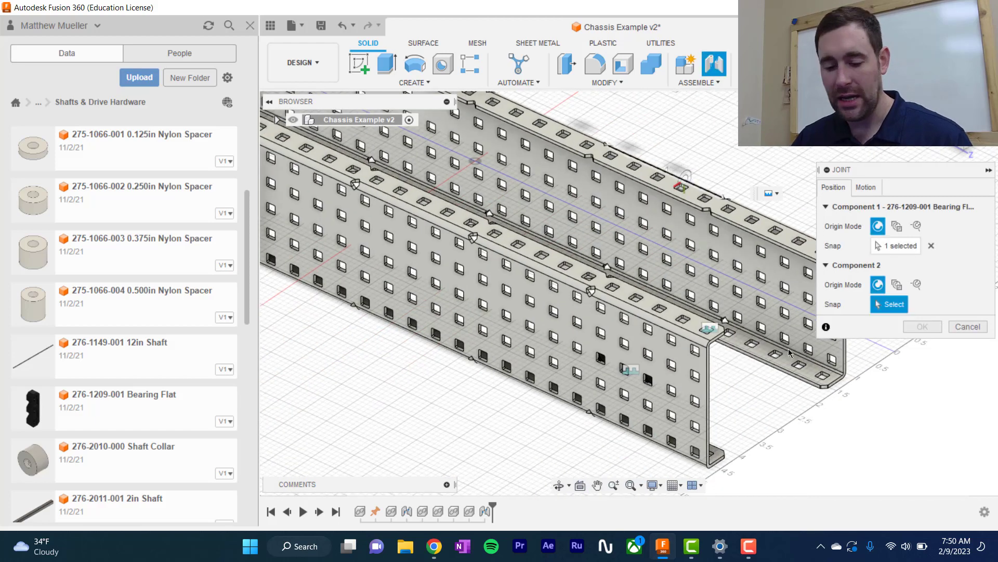
scroll(671, 337, up, 4)
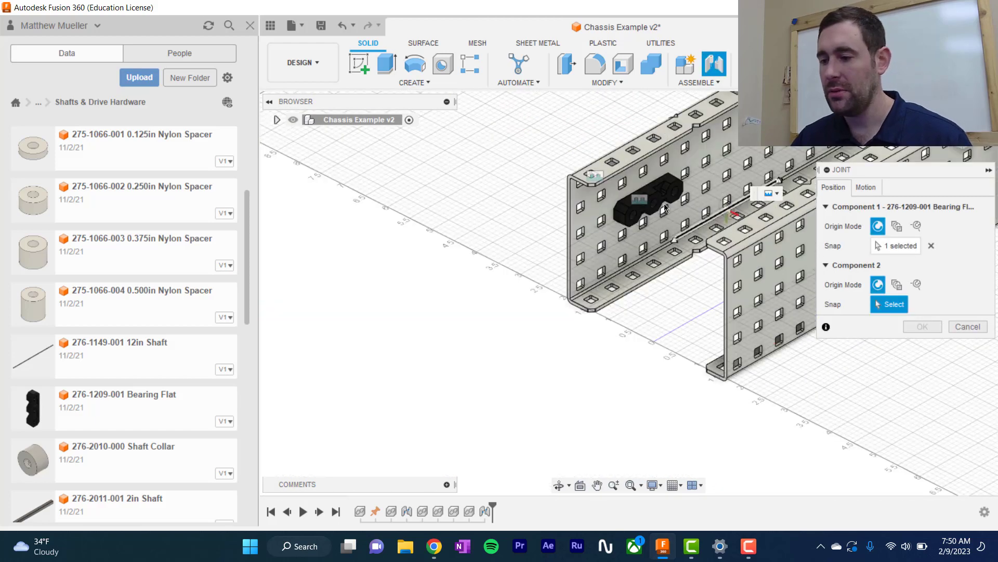
scroll(626, 218, up, 4)
scroll(627, 218, up, 5)
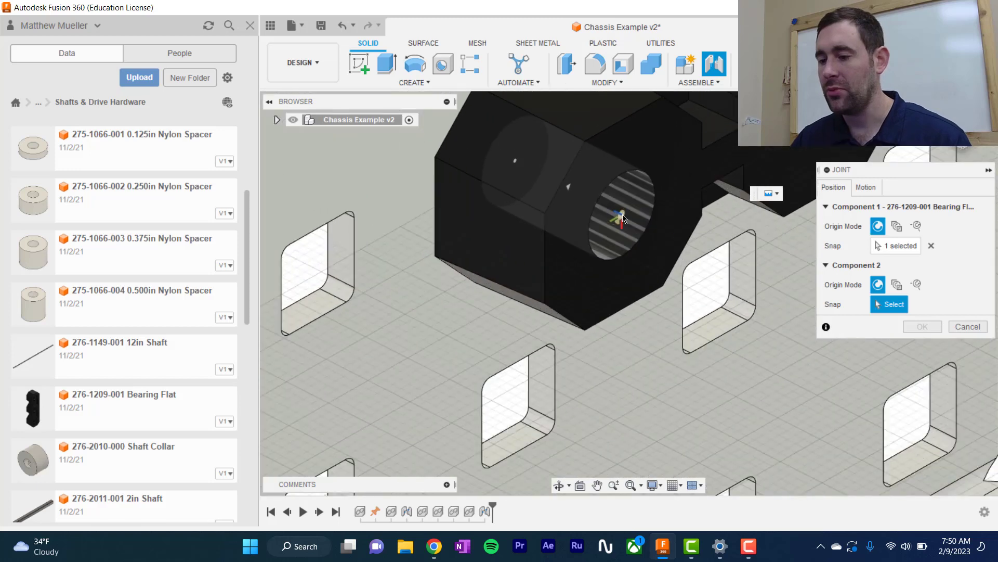
click(608, 237)
- Set the joint's angle to 0 degrees and Offset Z to -3" to seat the bearing flat on the opposite channel, and finish the joint
scroll(670, 273, down, 5)
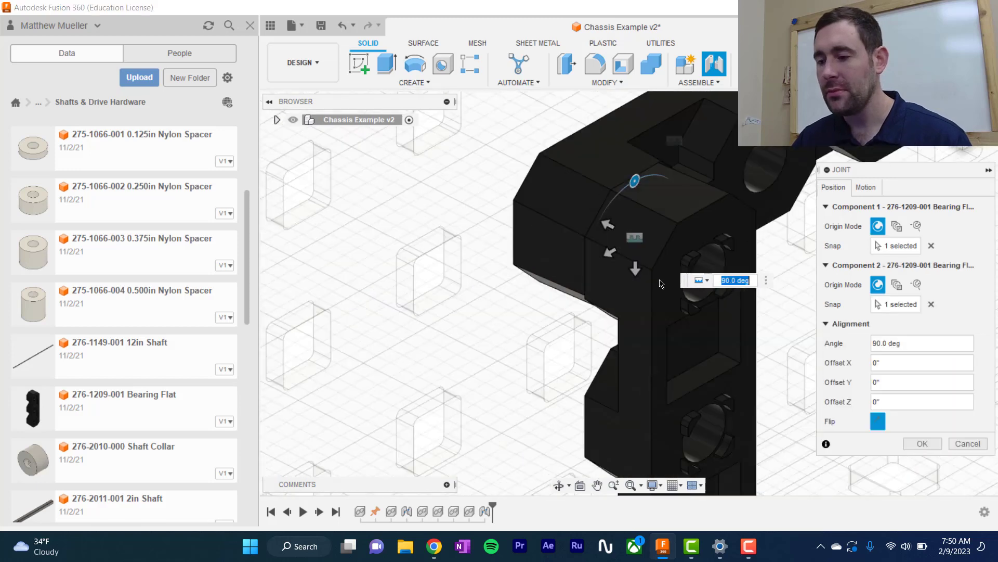
drag(648, 206, 599, 287)
scroll(703, 268, down, 5)
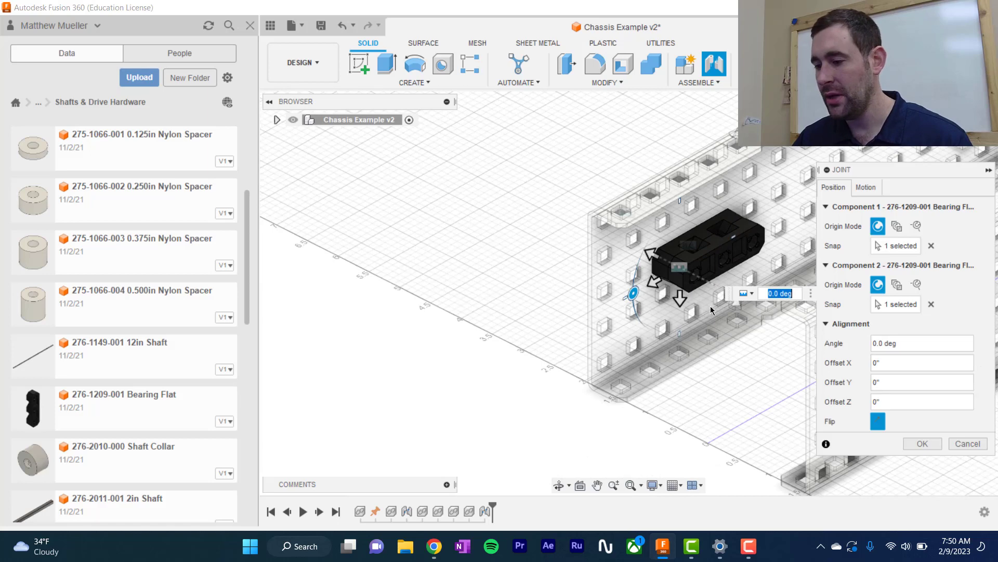
middle_drag(712, 311, 620, 286)
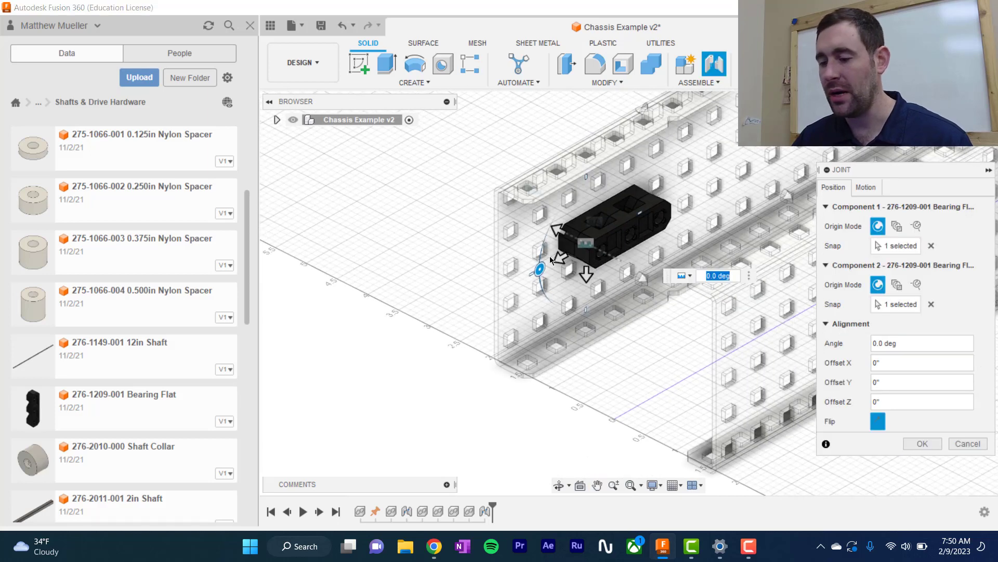
drag(557, 229, 728, 351)
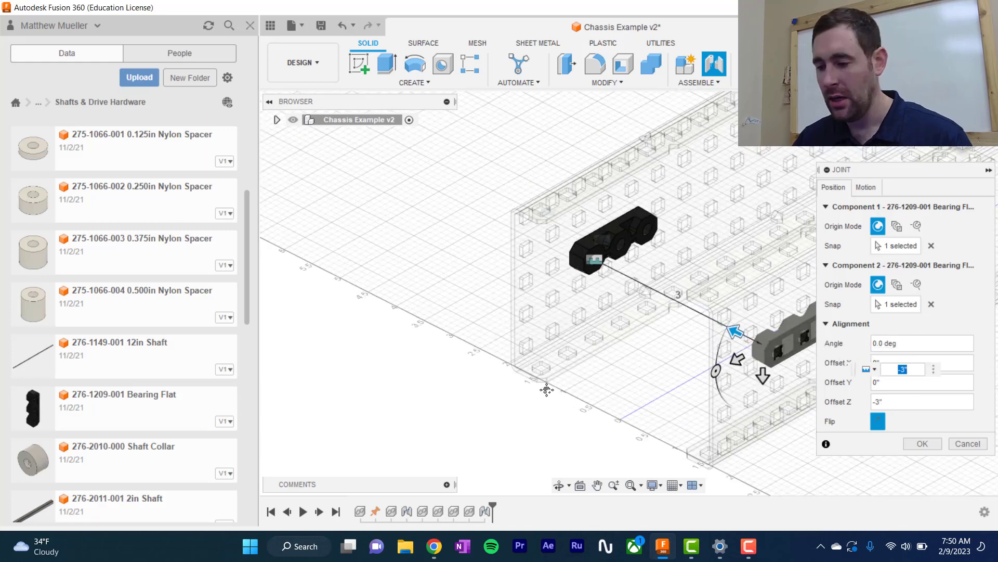
scroll(656, 315, up, 5)
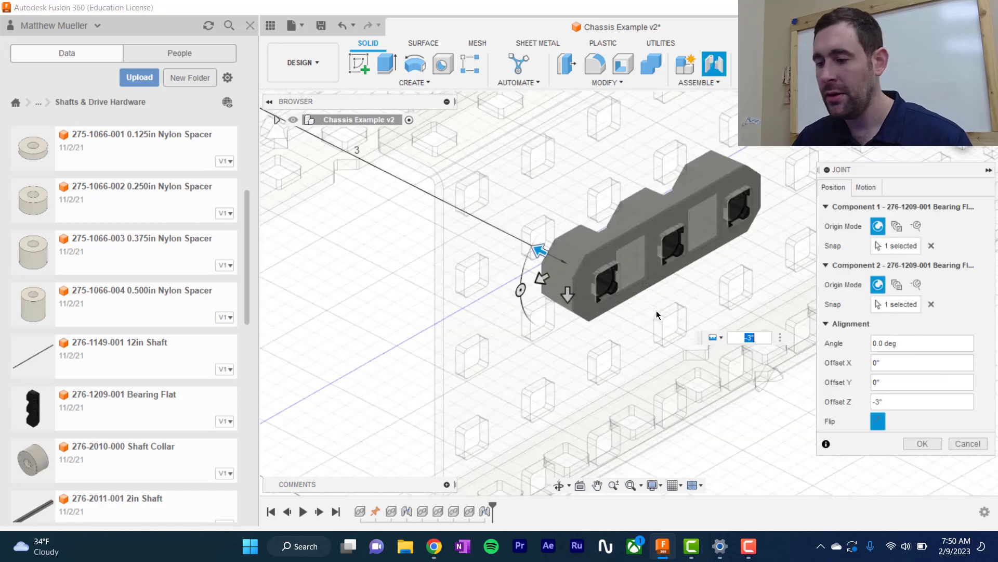
scroll(656, 310, up, 3)
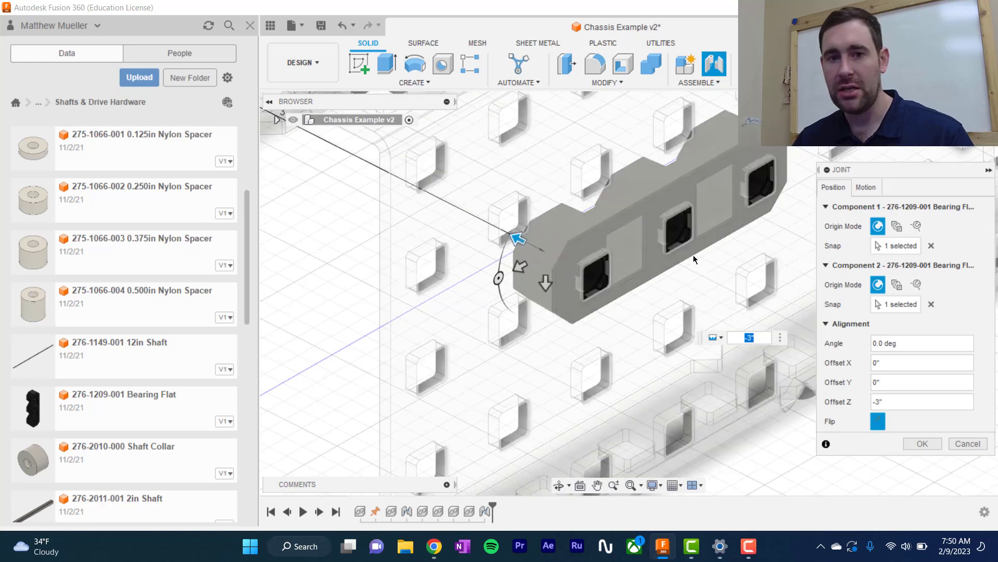
key(Return)
- Start another joint with its first snap at the center of the upper hole on the nearer of the two remaining loose bearing flats
scroll(823, 340, down, 5)
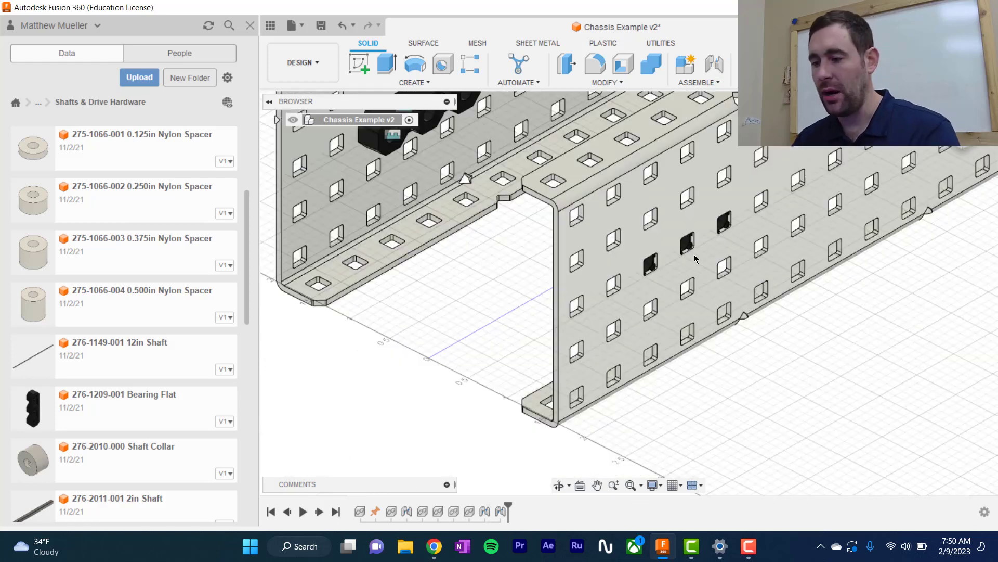
scroll(822, 340, down, 2)
middle_drag(749, 374, 632, 398)
scroll(820, 385, down, 3)
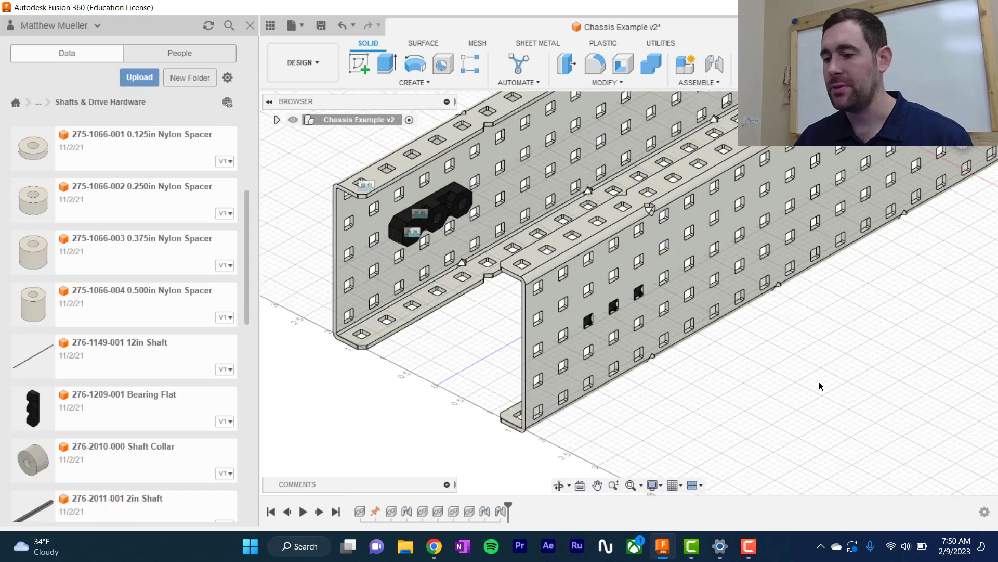
middle_drag(825, 376, 506, 390)
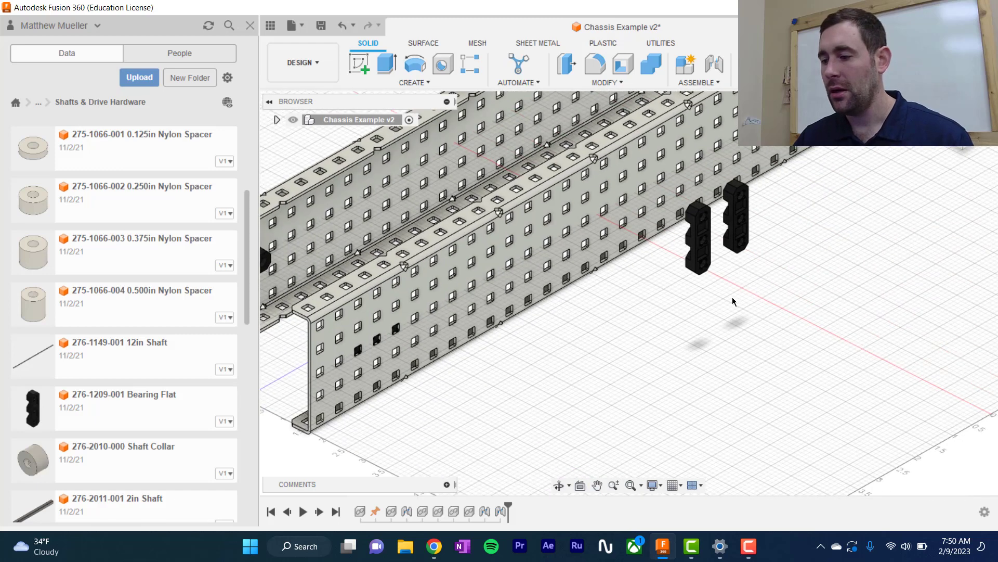
key(j)
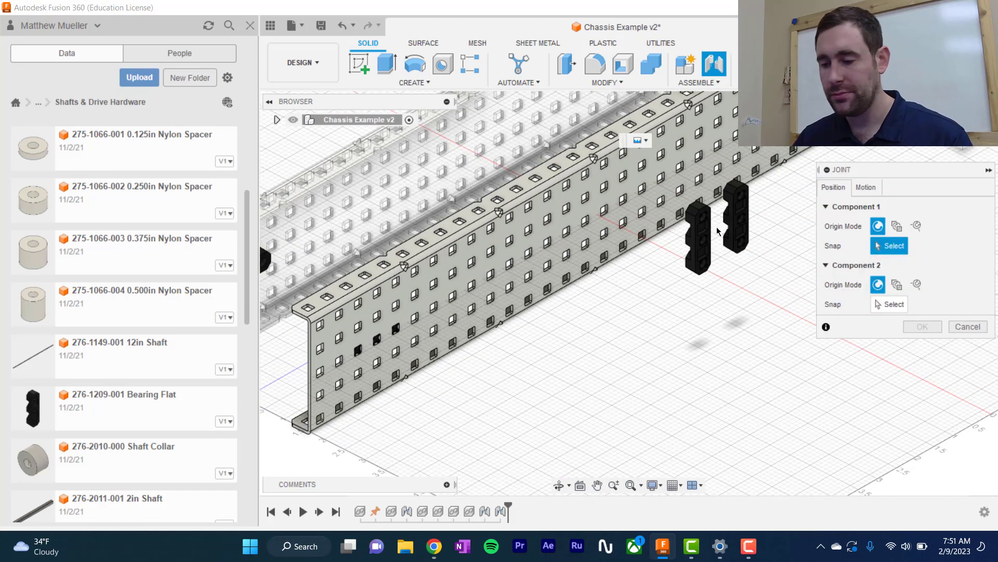
shift+middle_drag(655, 266, 720, 262)
scroll(698, 246, up, 8)
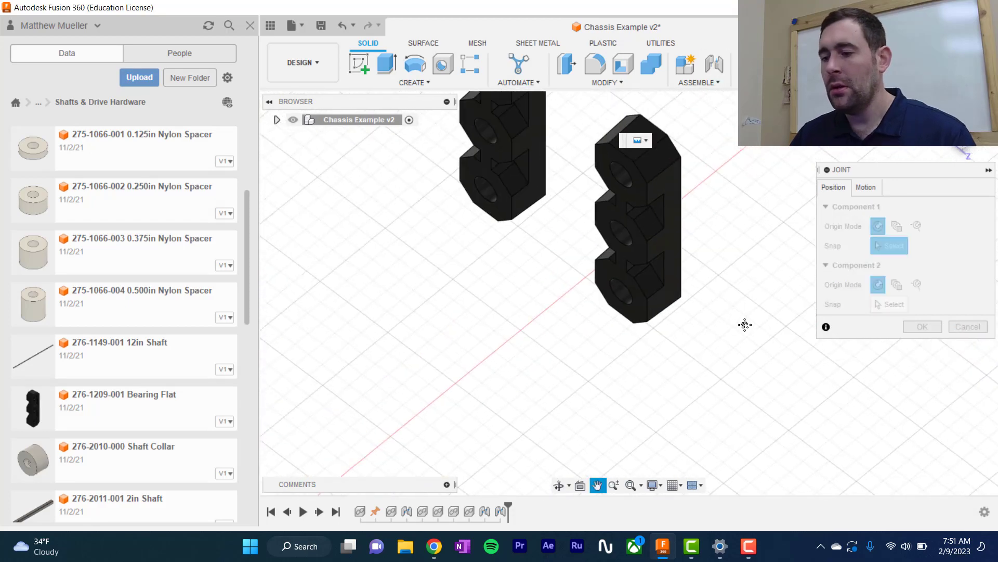
scroll(641, 206, up, 5)
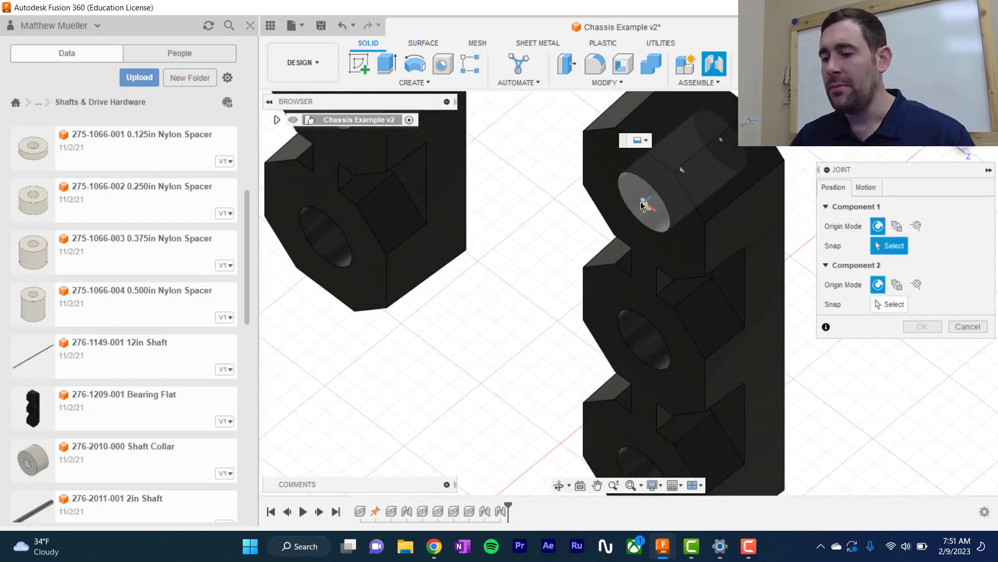
click(647, 205)
- Set the joint's second snap to the center of the mounted bearing flat's hole farthest from the channel end
scroll(644, 240, down, 10)
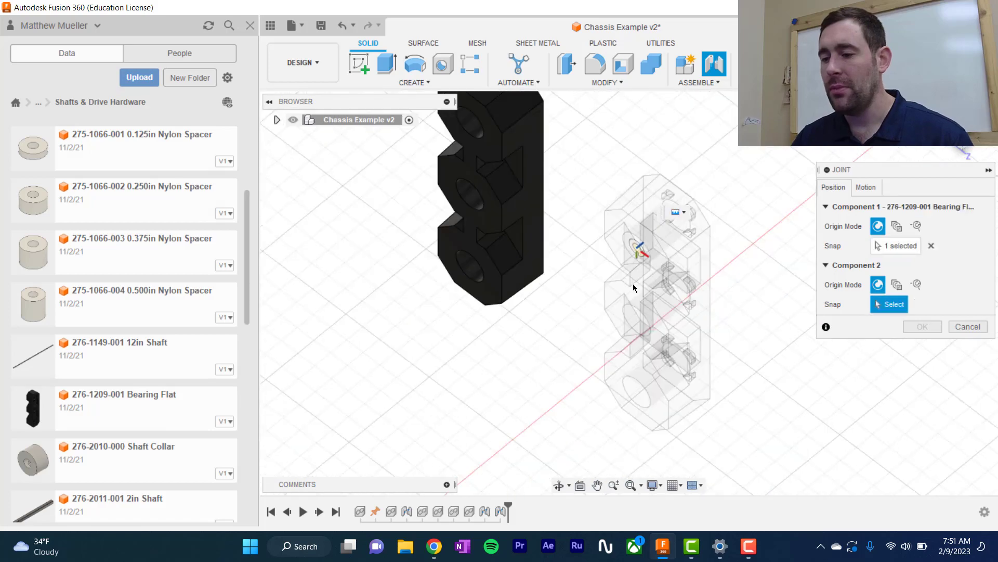
shift+middle_drag(721, 334, 837, 342)
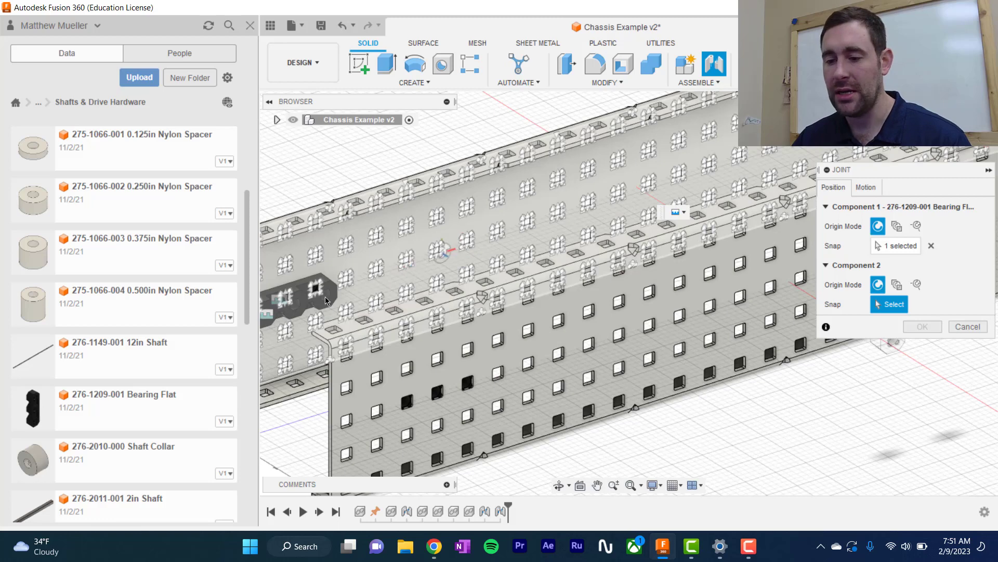
scroll(325, 300, up, 10)
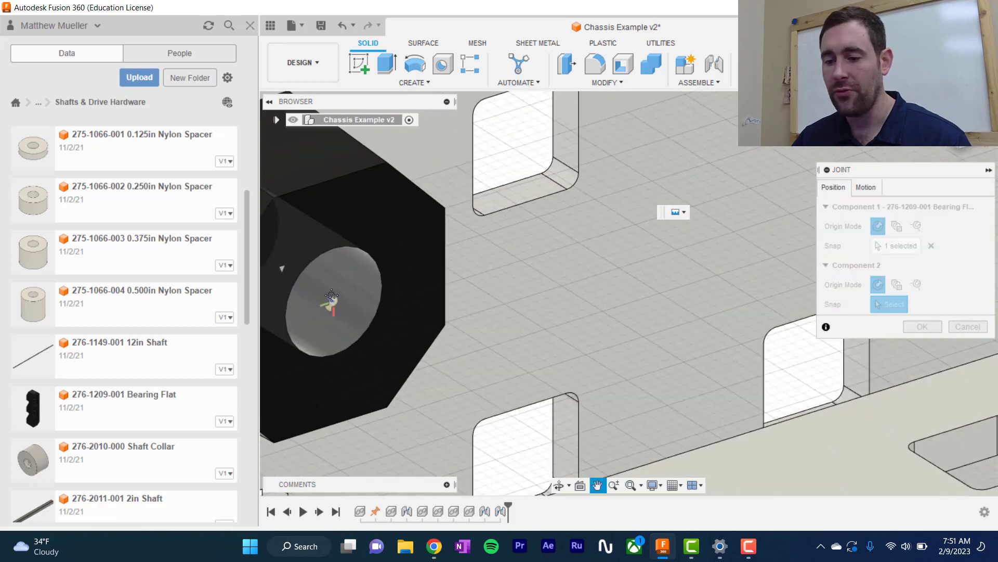
middle_drag(332, 295, 609, 269)
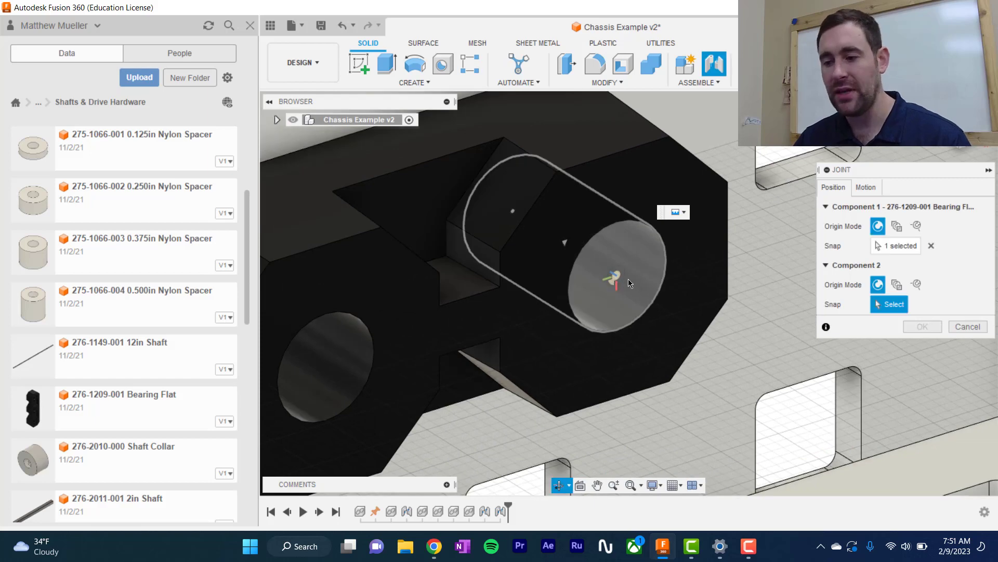
shift+middle_drag(628, 279, 624, 289)
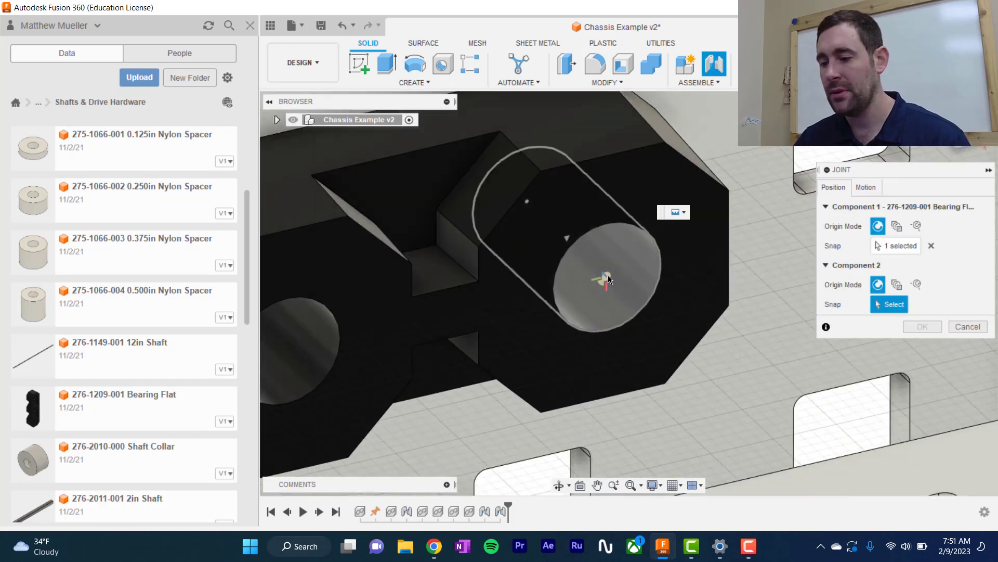
click(624, 292)
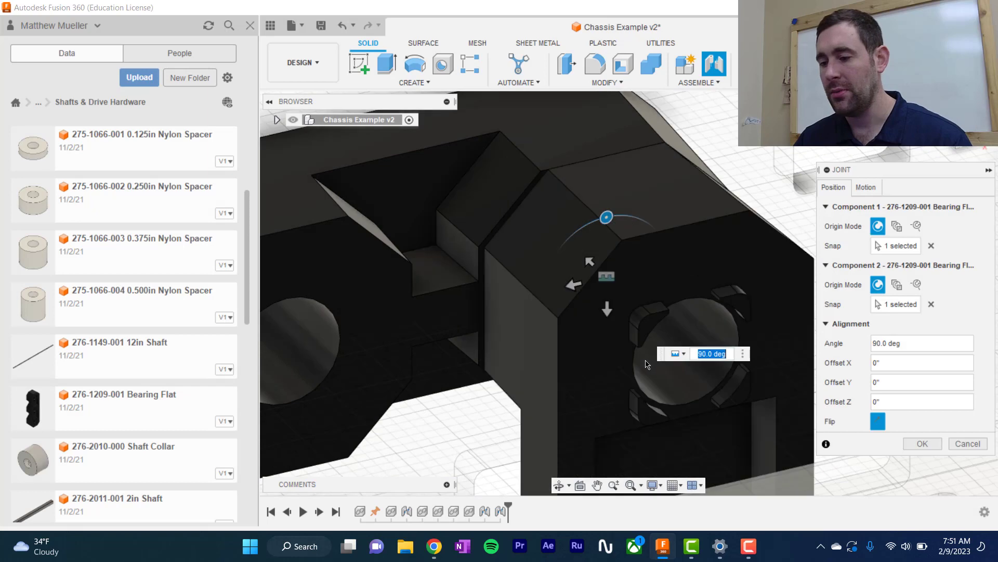
- Flip the joined bearing flat and set its angle to 180 degrees so it extends in line with the mounted one
middle_drag(636, 284, 608, 197)
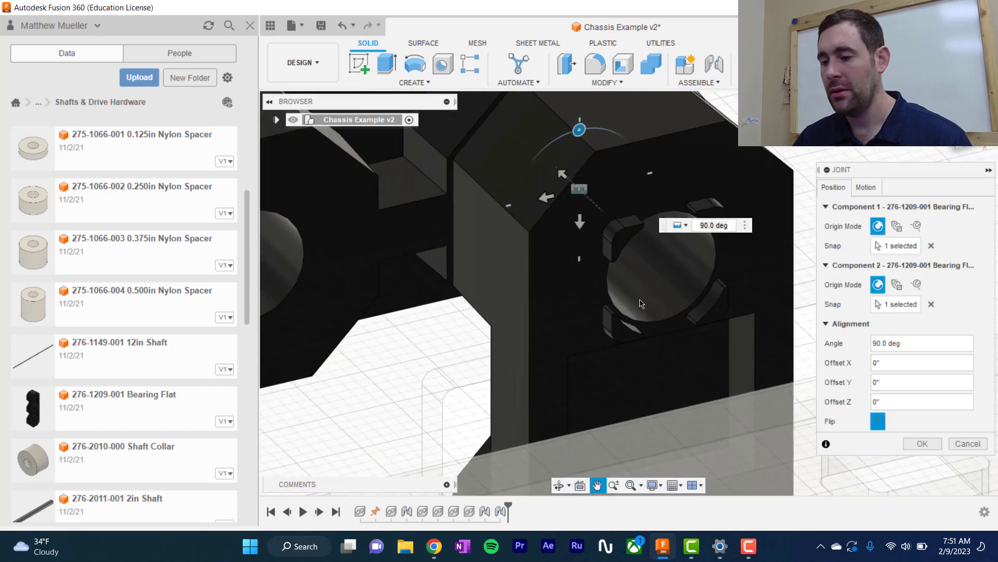
scroll(640, 300, down, 2)
scroll(640, 300, up, 5)
scroll(641, 303, down, 6)
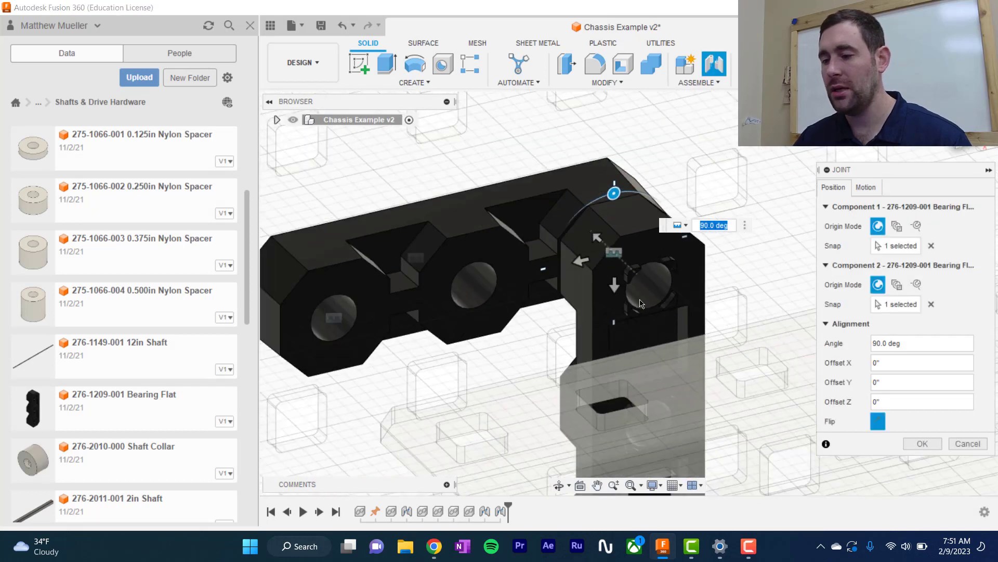
click(878, 421)
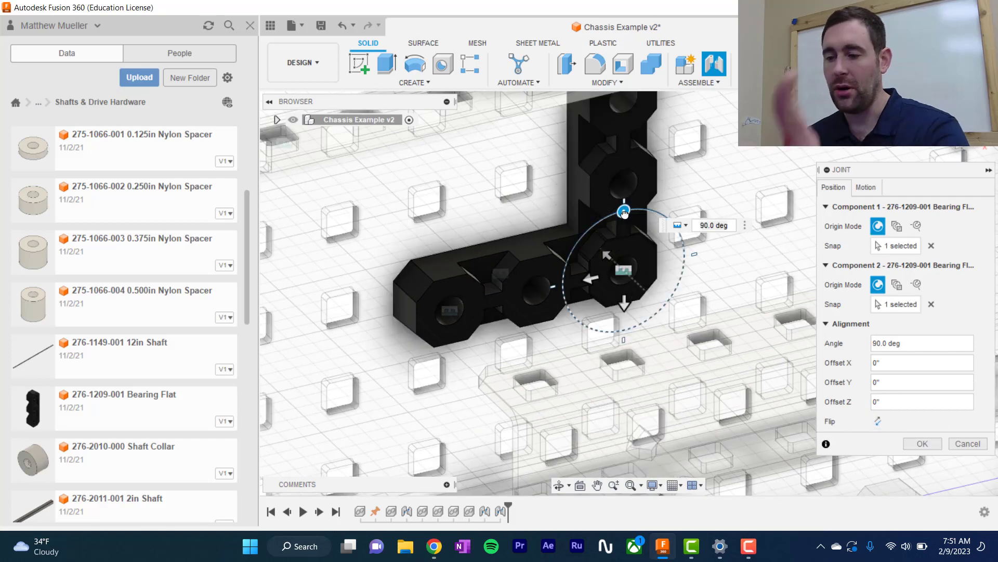
drag(623, 210, 673, 285)
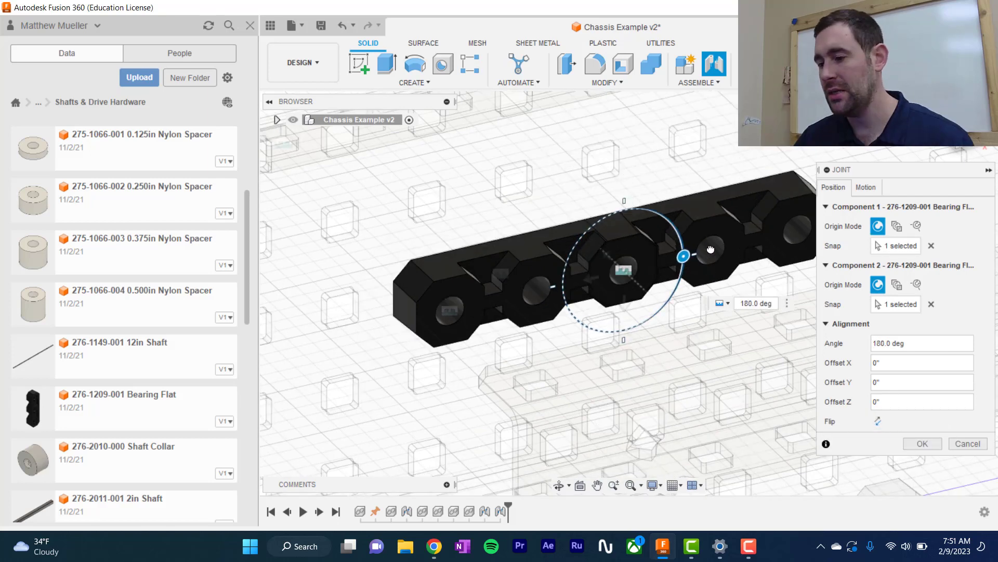
- Offset the bearing flat along the channel by setting the joint's Offset Y to -2"
scroll(673, 285, down, 2)
scroll(672, 288, down, 1)
middle_drag(625, 284, 456, 302)
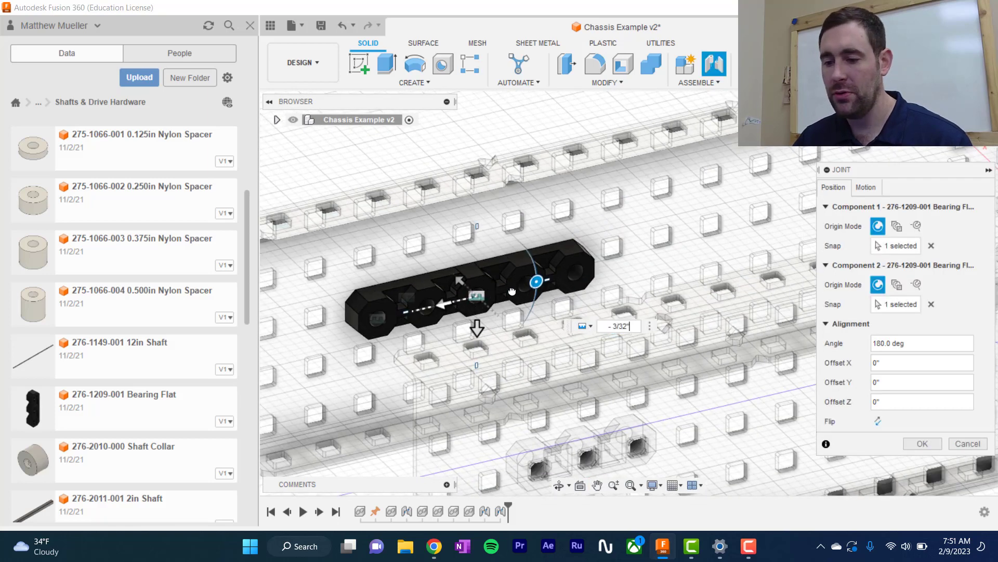
drag(512, 291, 658, 258)
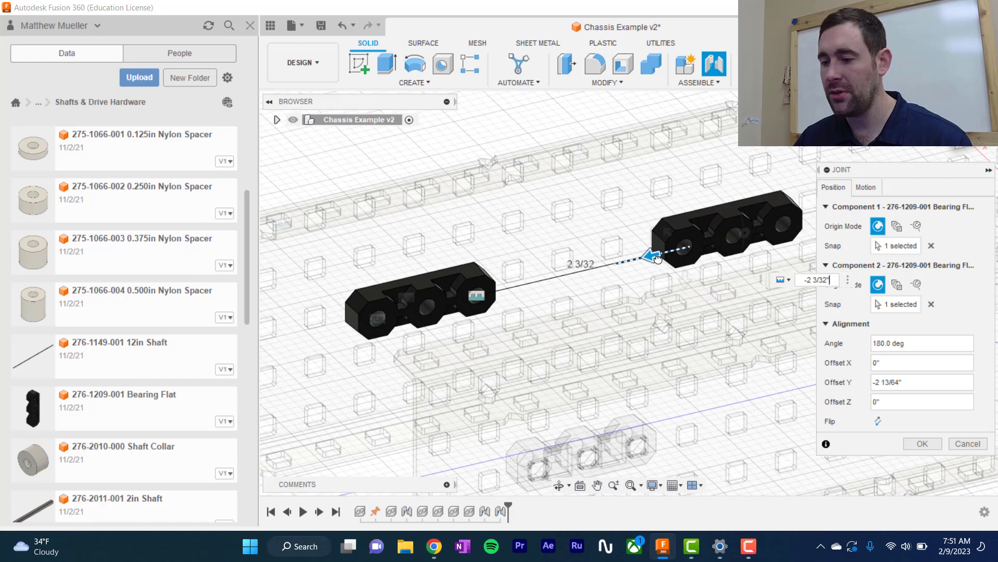
text(-2)
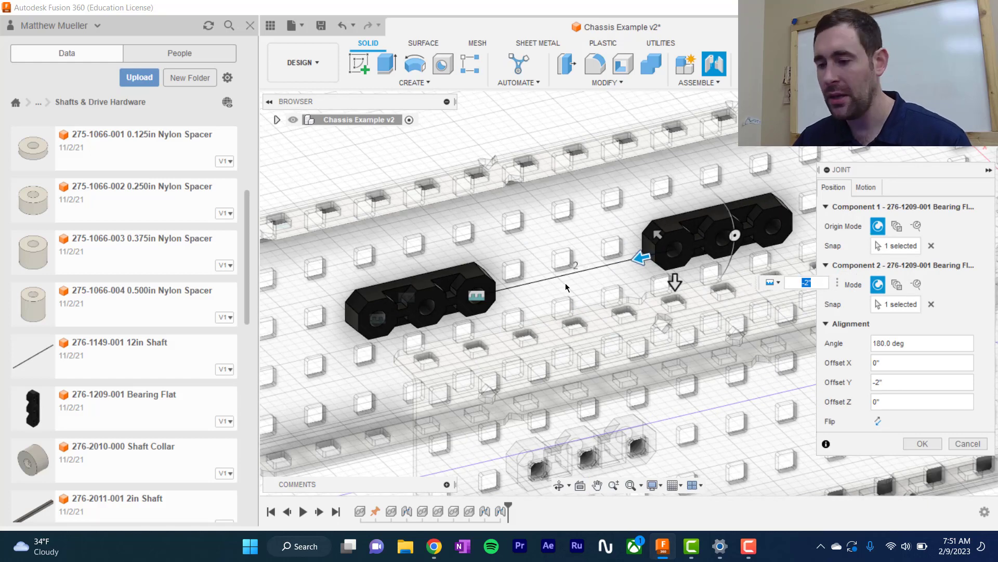
- Fine-tune Offset Y to -2 1/64" to center the bearing flat in the channel's square holes, and finish the joint
shift+middle_drag(663, 329, 625, 325)
middle_drag(626, 325, 824, 193)
middle_drag(520, 332, 728, 290)
scroll(522, 366, up, 5)
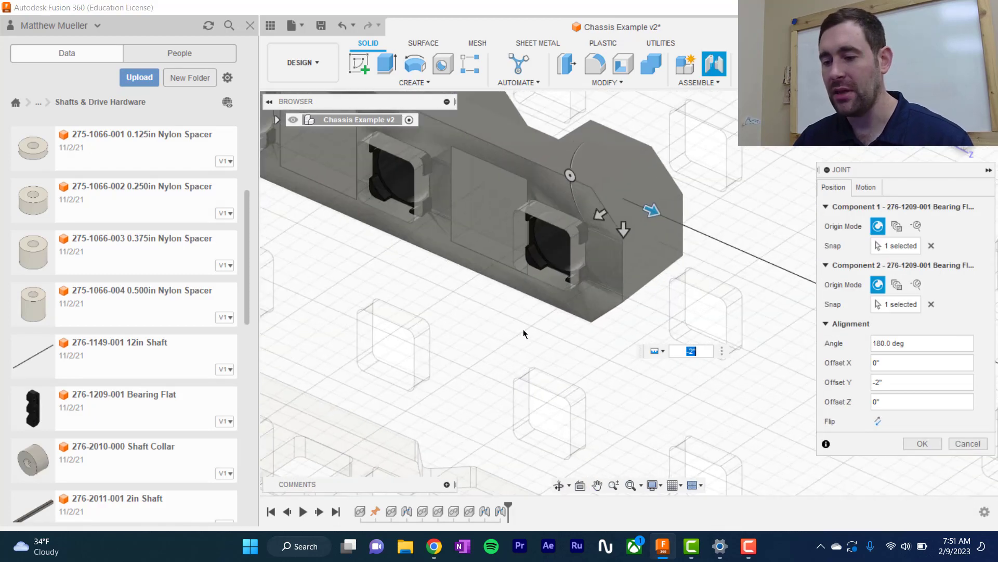
shift+middle_drag(512, 330, 664, 201)
scroll(549, 264, up, 4)
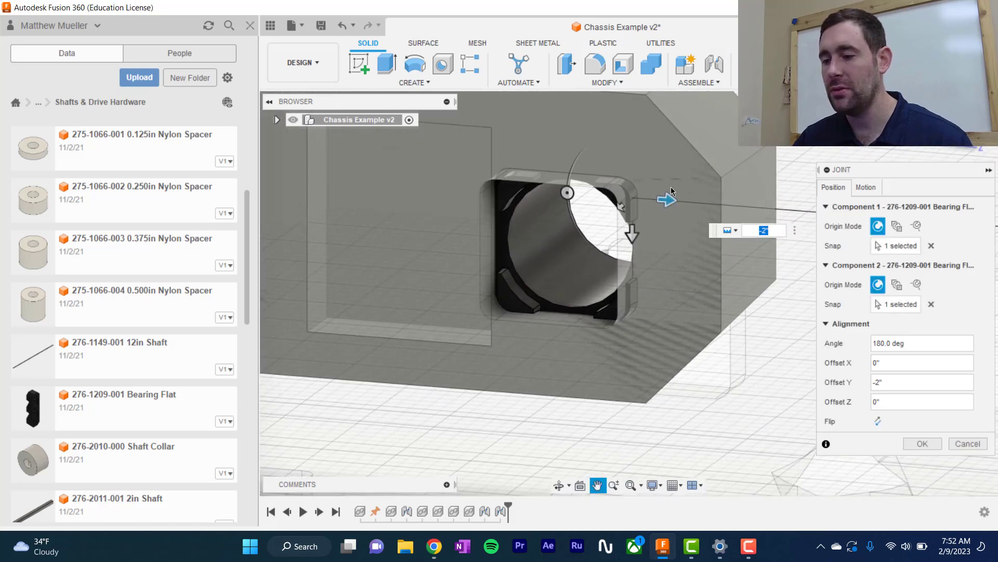
drag(664, 200, 658, 200)
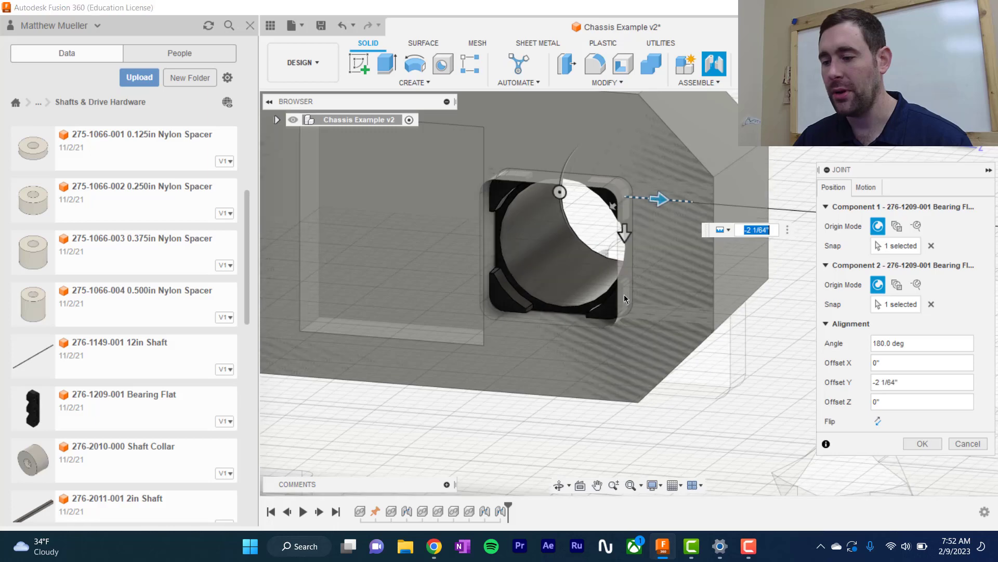
key(Return)
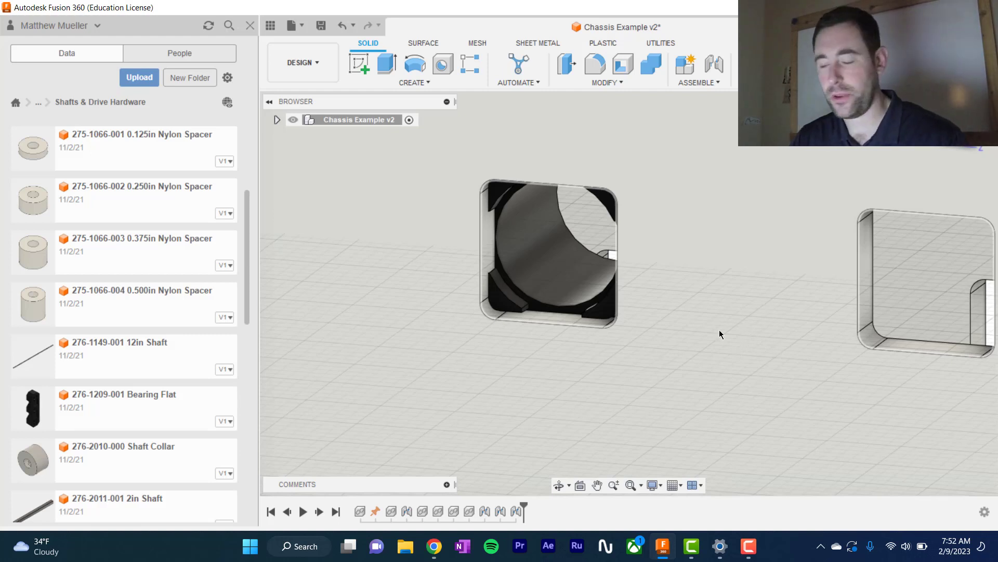
- Start a new joint with its first snap at the center of the upper hole on the last loose bearing flat
scroll(703, 348, down, 5)
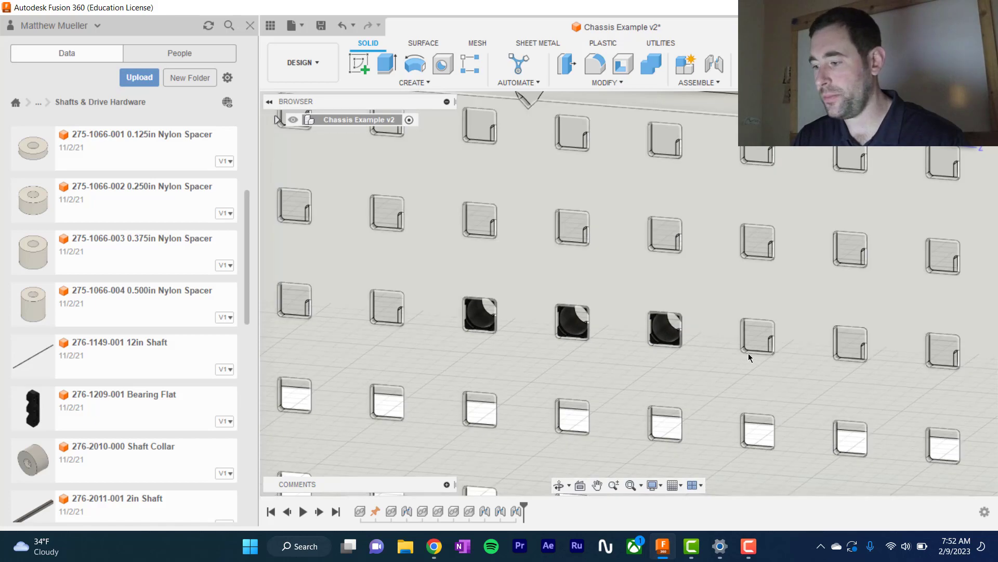
shift+middle_drag(748, 354, 650, 375)
scroll(650, 375, down, 4)
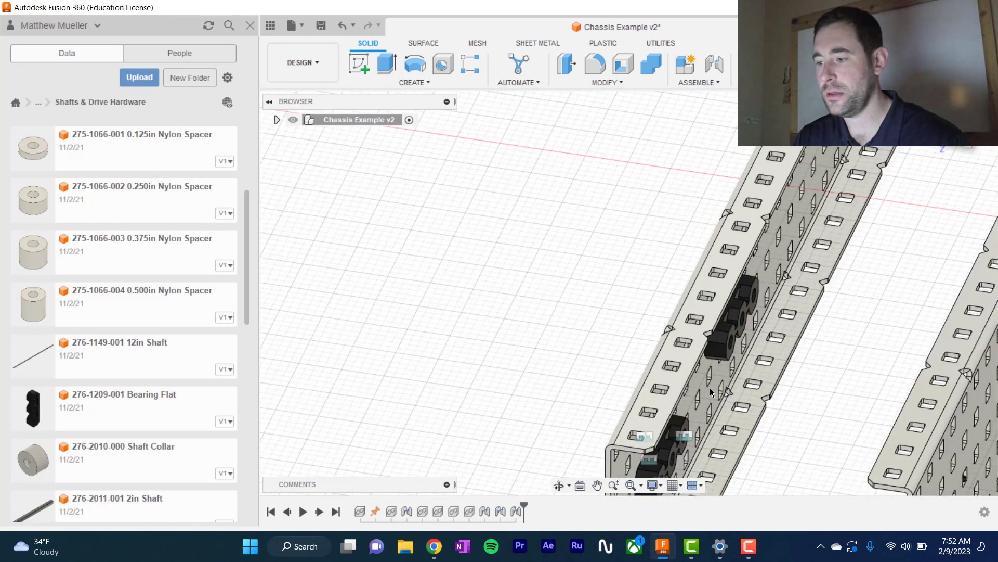
shift+middle_drag(770, 396, 518, 169)
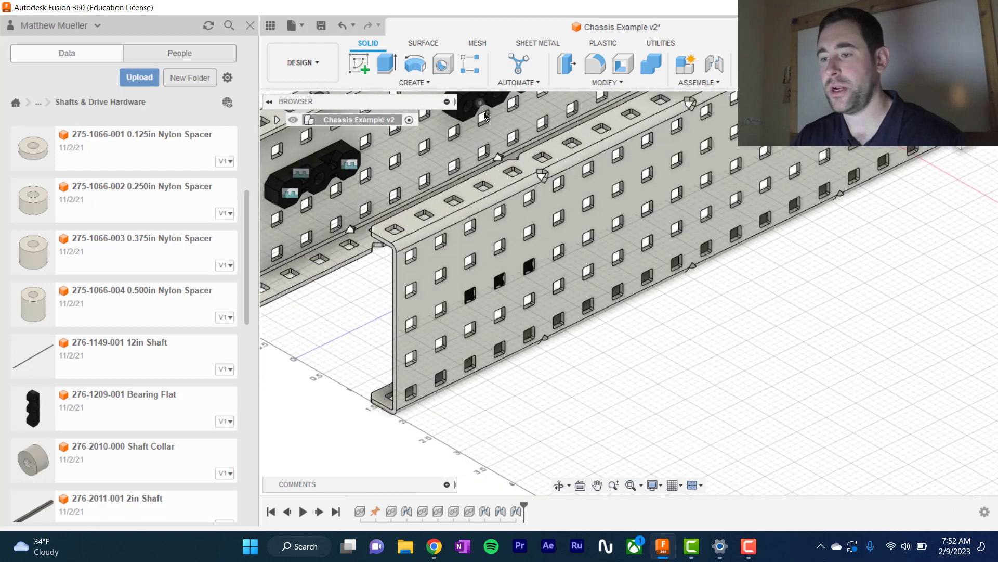
scroll(690, 285, down, 4)
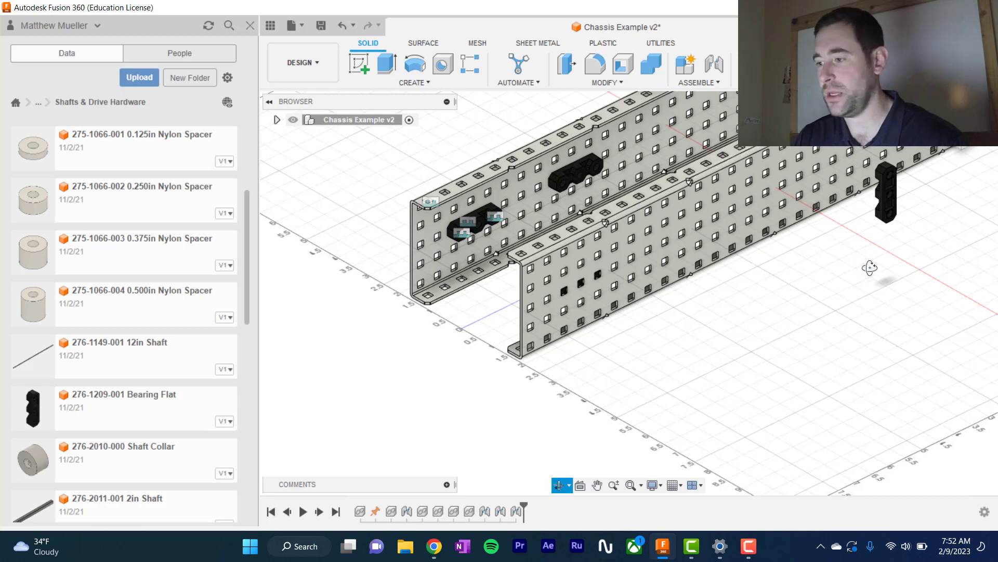
shift+middle_drag(870, 268, 857, 303)
scroll(919, 230, up, 2)
key(j)
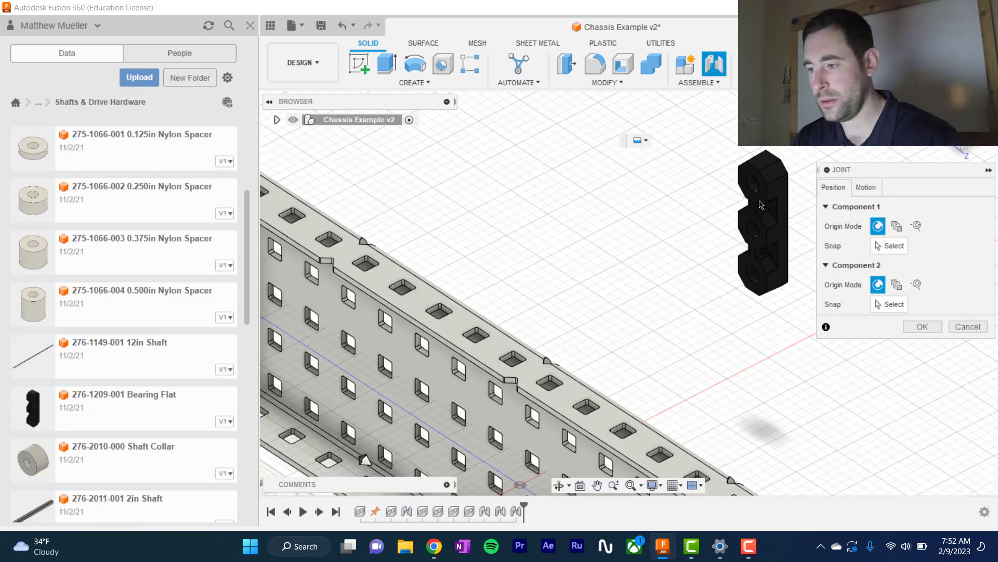
scroll(760, 205, up, 6)
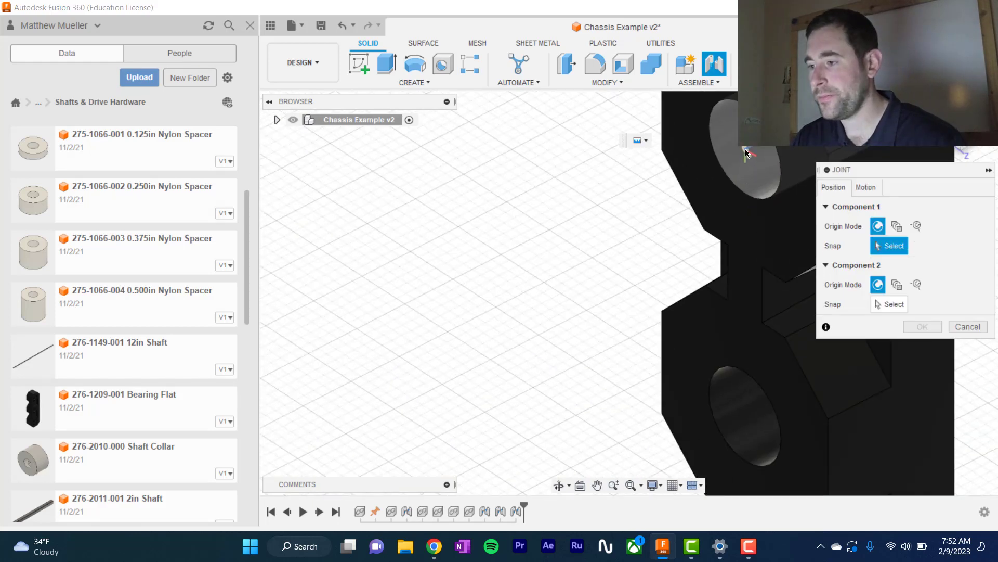
click(747, 153)
- Set the second snap to the newly placed bearing flat's end hole nearest the first mounted bearing flat
scroll(704, 281, down, 8)
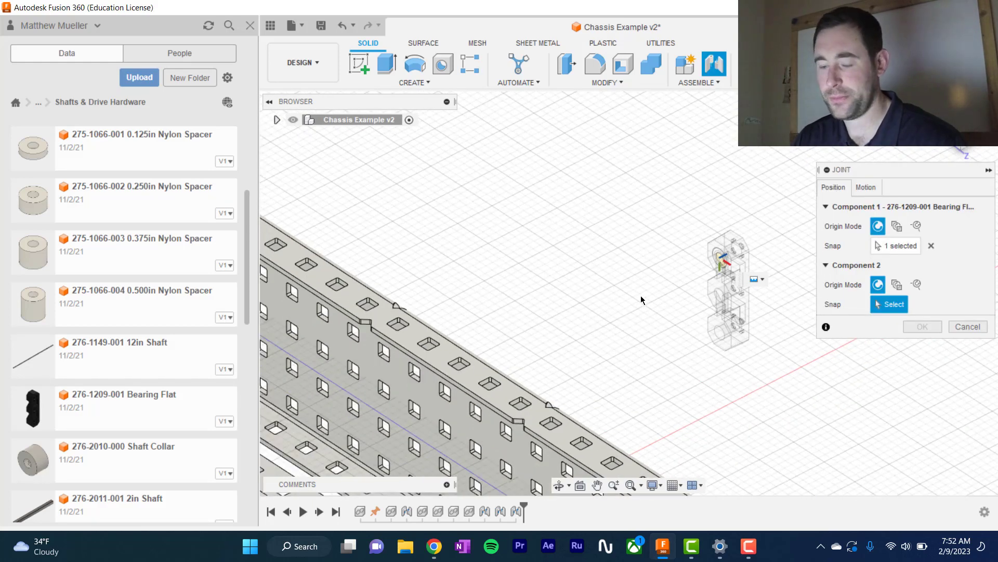
shift+middle_drag(630, 297, 460, 288)
middle_drag(460, 288, 863, 297)
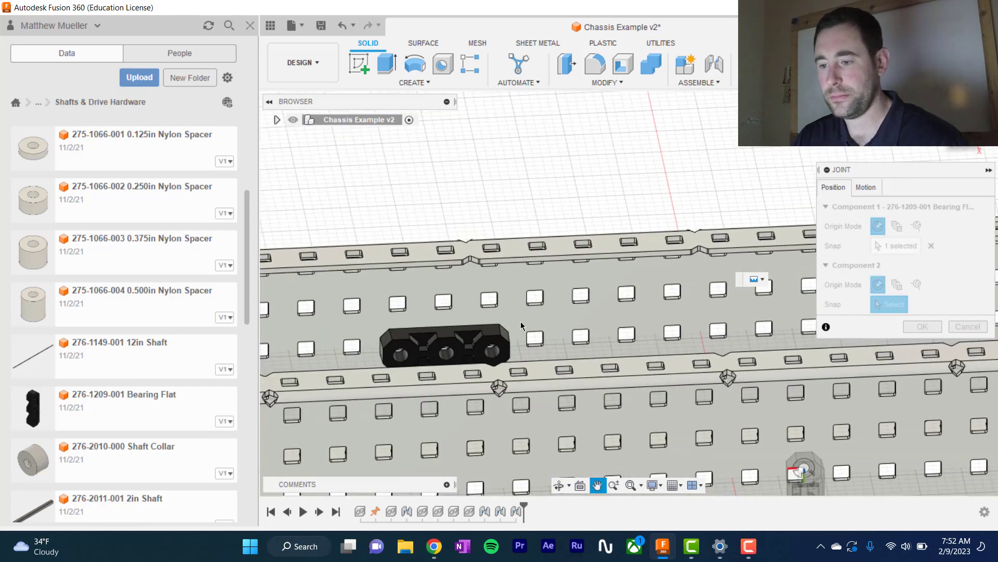
scroll(481, 342, up, 8)
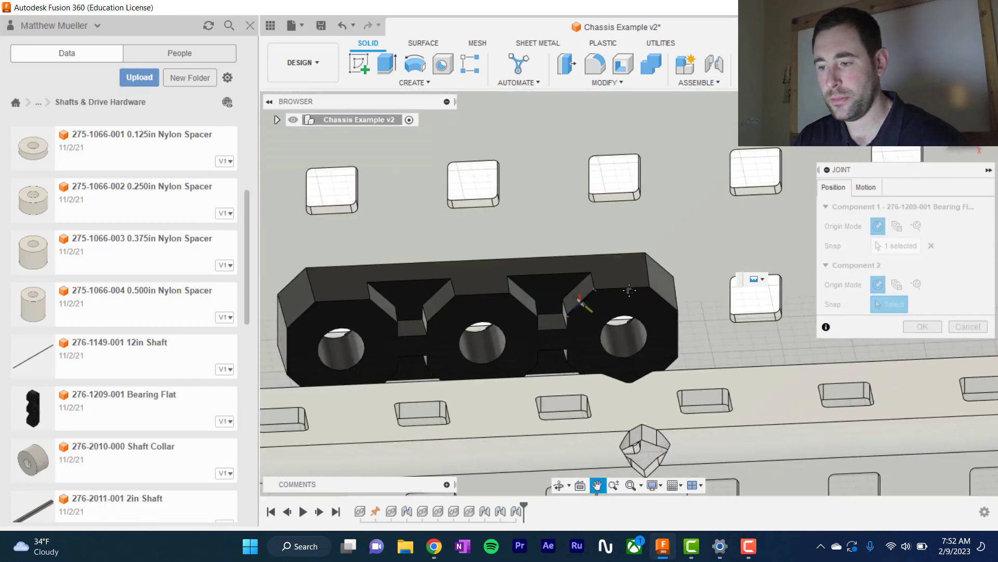
click(411, 338)
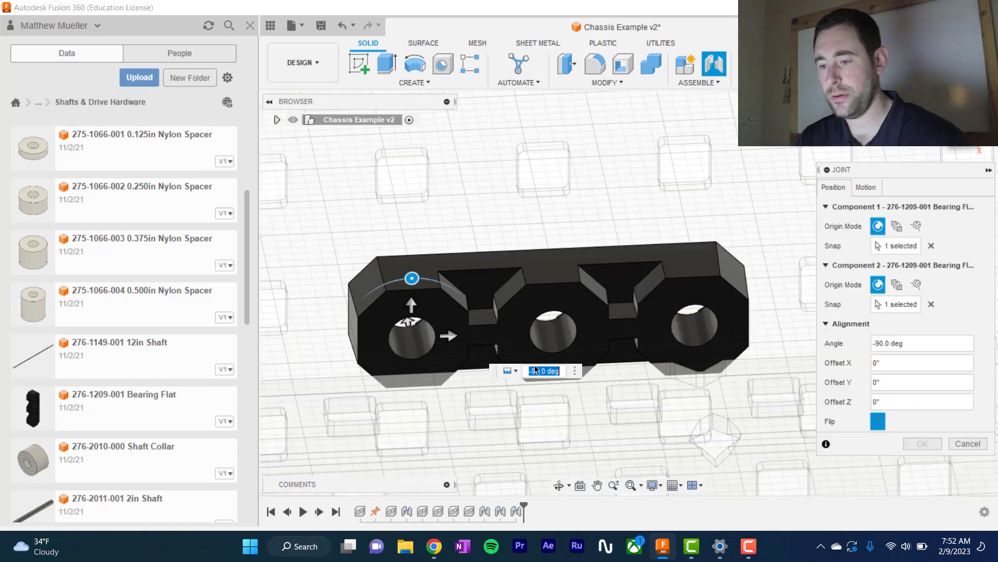
- Set the joint's angle to -180 degrees and Offset Z to -3" to seat the bearing flat on the opposite channel, and finish the joint
scroll(558, 382, down, 6)
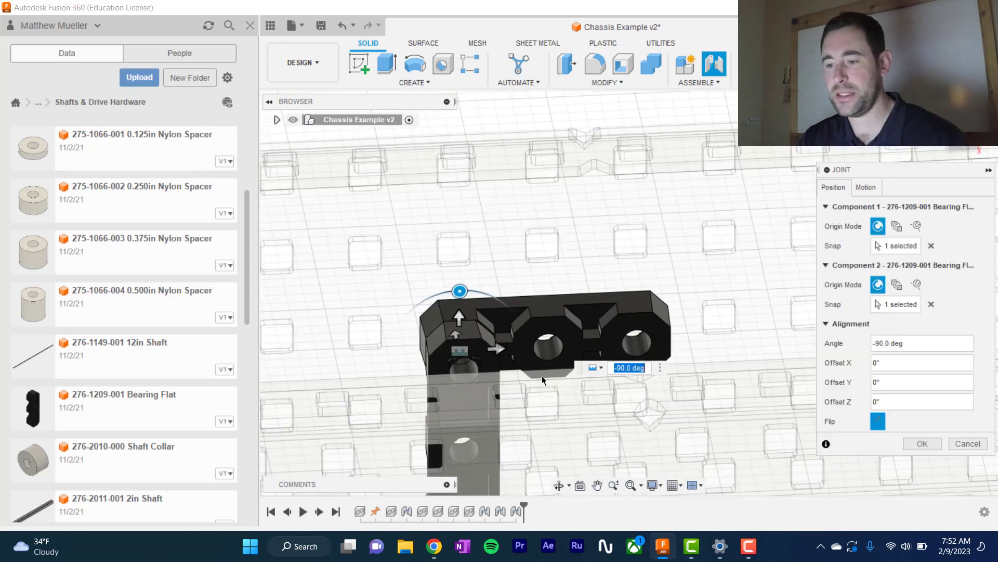
drag(473, 296, 384, 359)
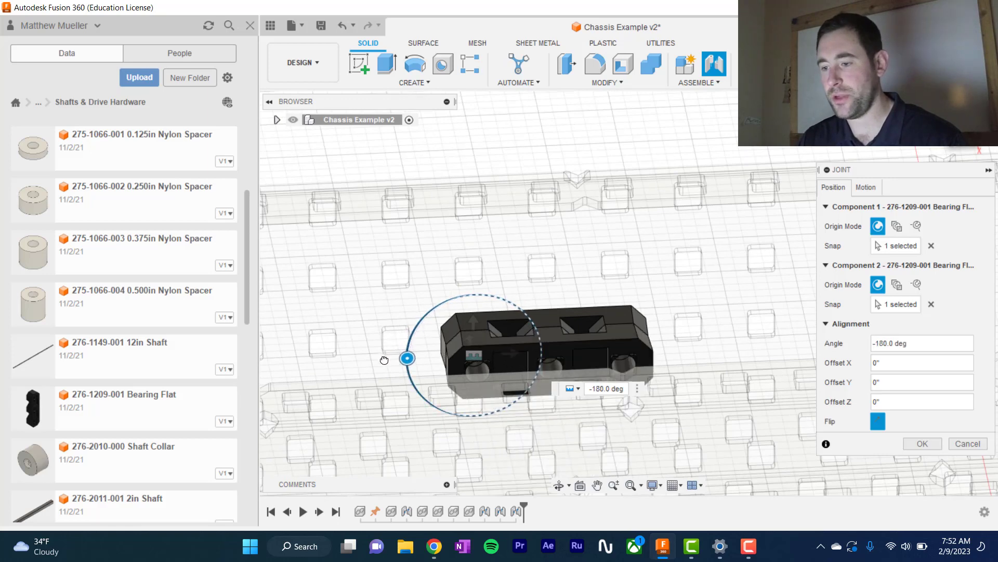
shift+middle_drag(413, 365, 522, 206)
scroll(459, 403, up, 3)
scroll(458, 403, down, 5)
drag(564, 213, 724, 327)
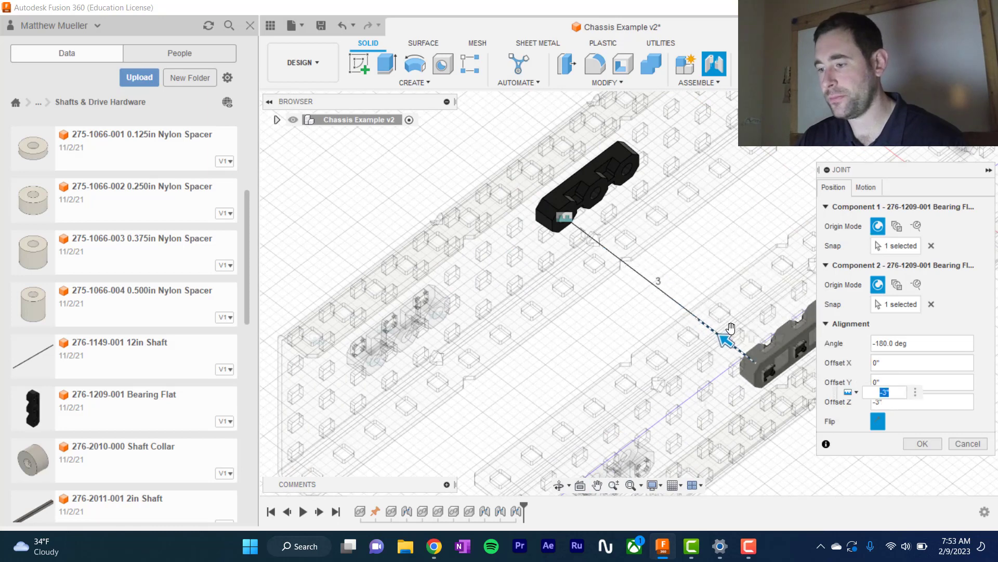
key(Return)
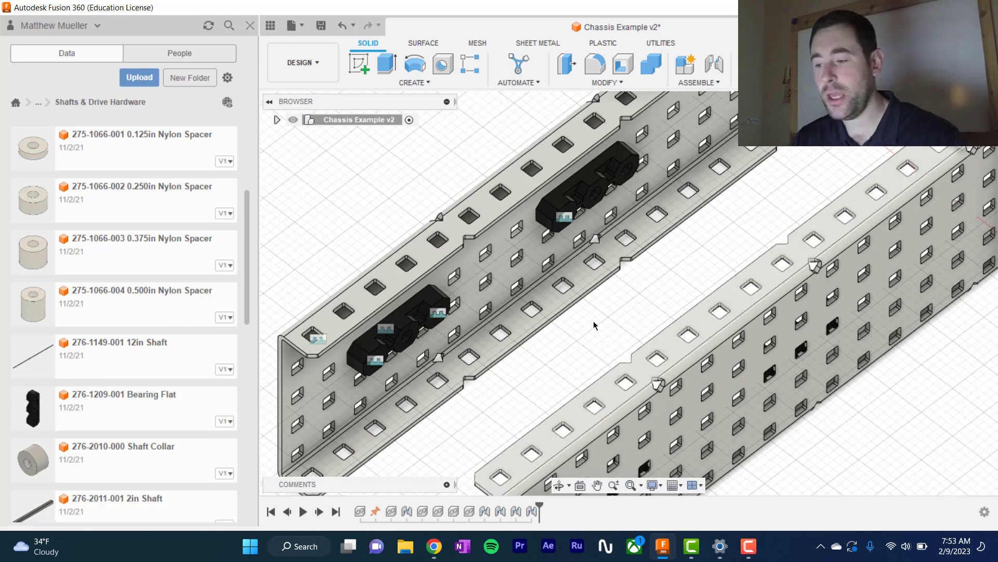
- Inspect how the four bearing flats sit in the holes of both C-channels
shift+middle_drag(635, 307, 733, 287)
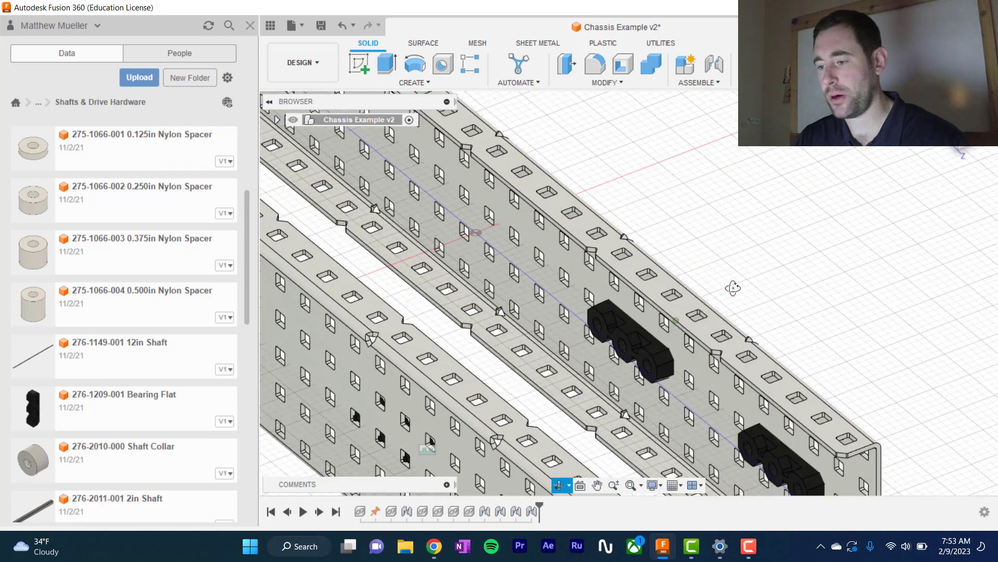
scroll(641, 404, up, 3)
scroll(642, 404, down, 4)
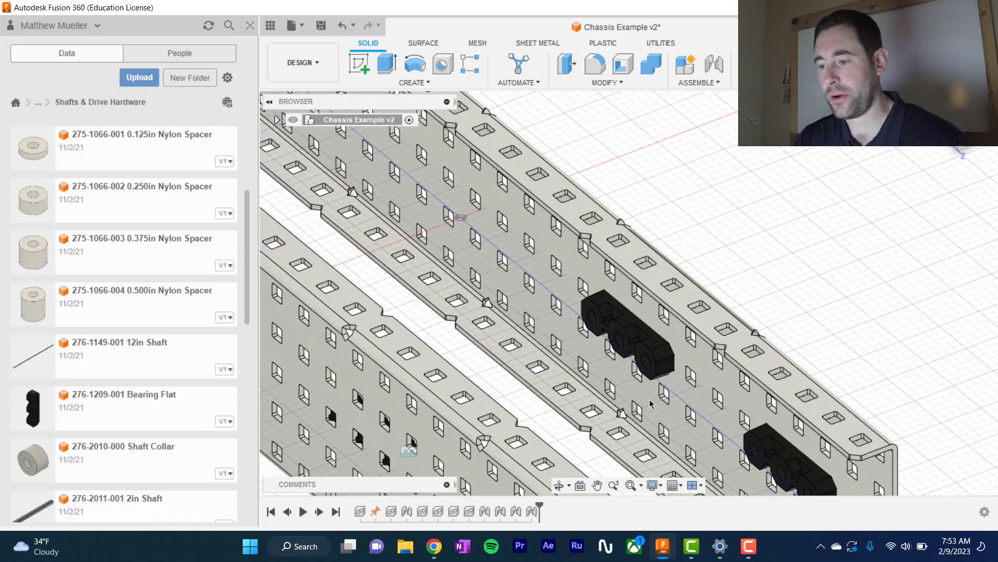
scroll(645, 404, down, 3)
shift+middle_drag(648, 406, 741, 302)
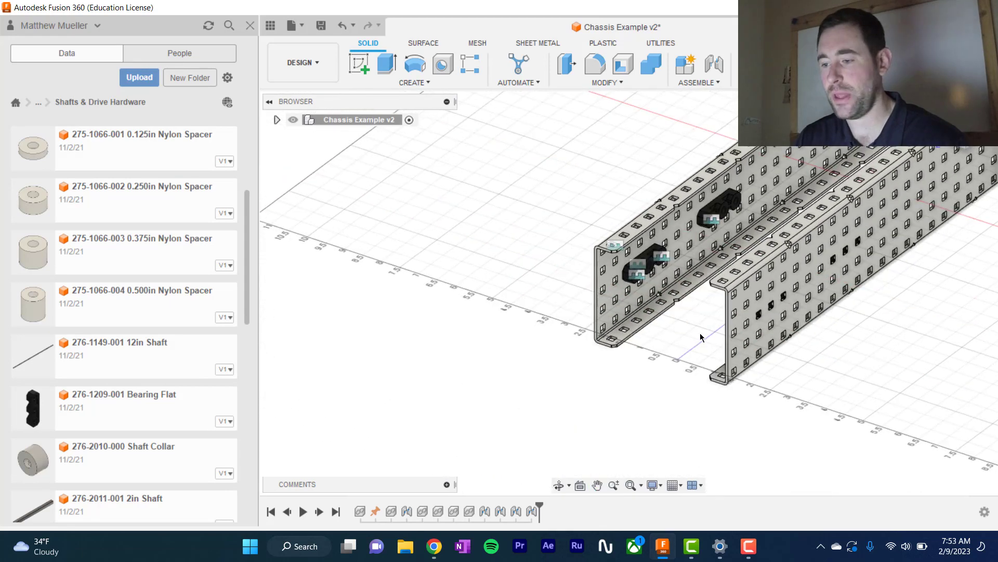
scroll(675, 344, up, 5)
scroll(675, 343, up, 2)
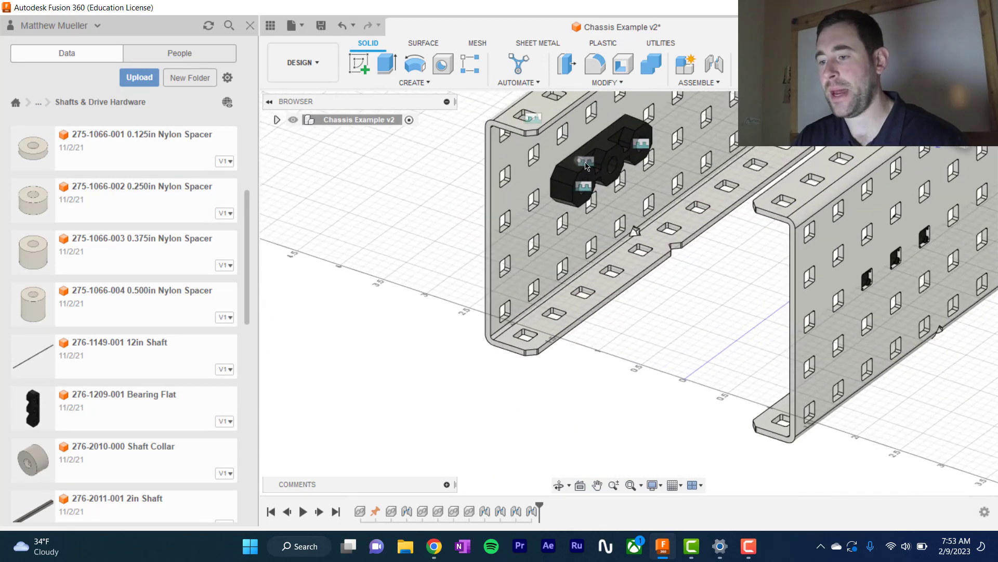
- Try editing the first bearing flat's rigid joint to an Offset Y of -1", and undo the change
scroll(645, 318, down, 4)
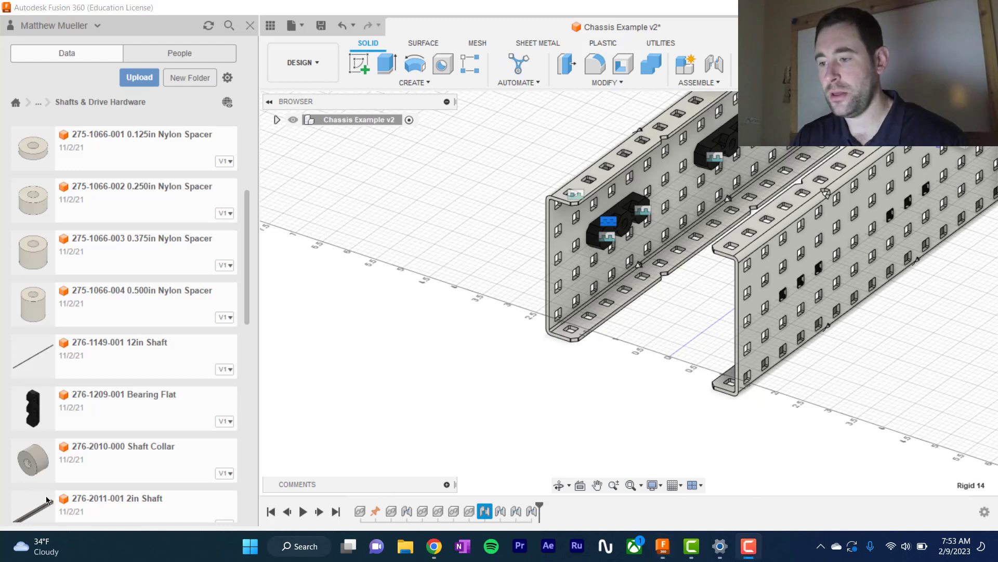
right_click(609, 223)
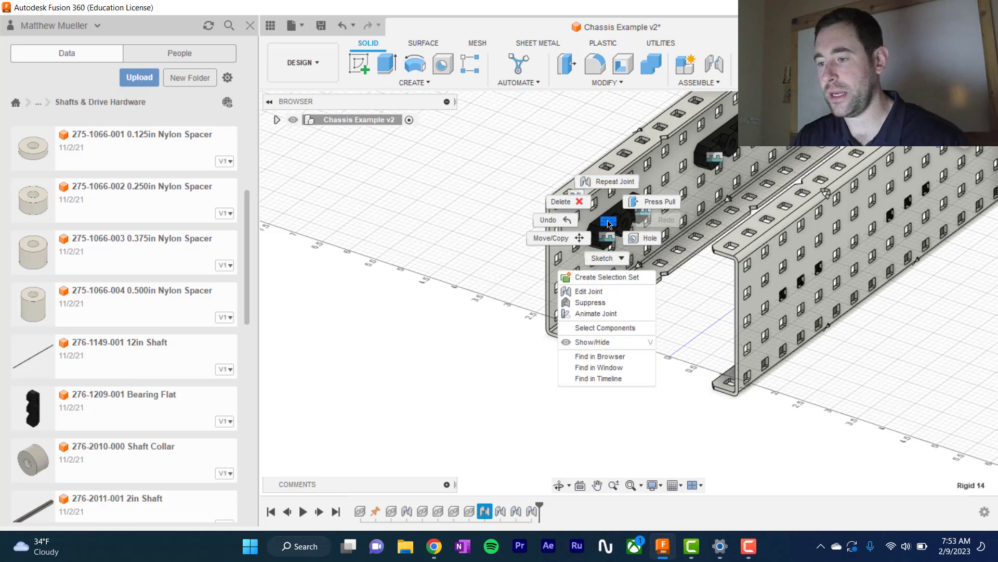
click(590, 292)
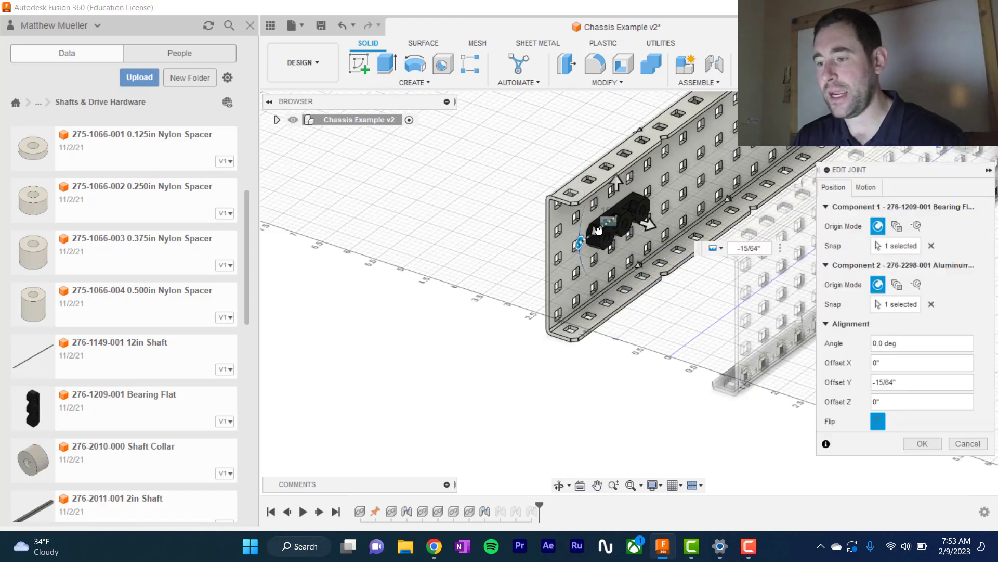
drag(598, 230, 629, 217)
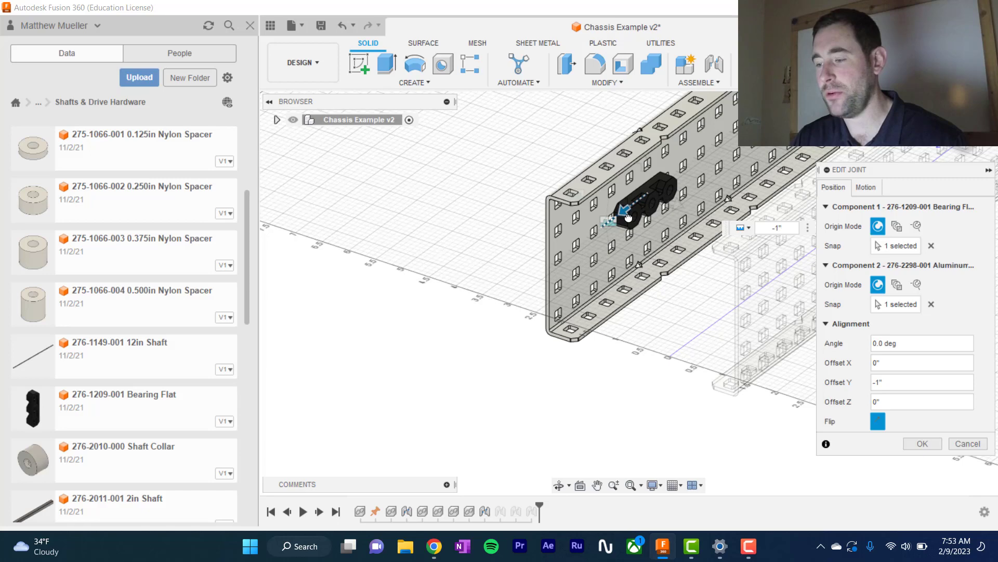
key(Return)
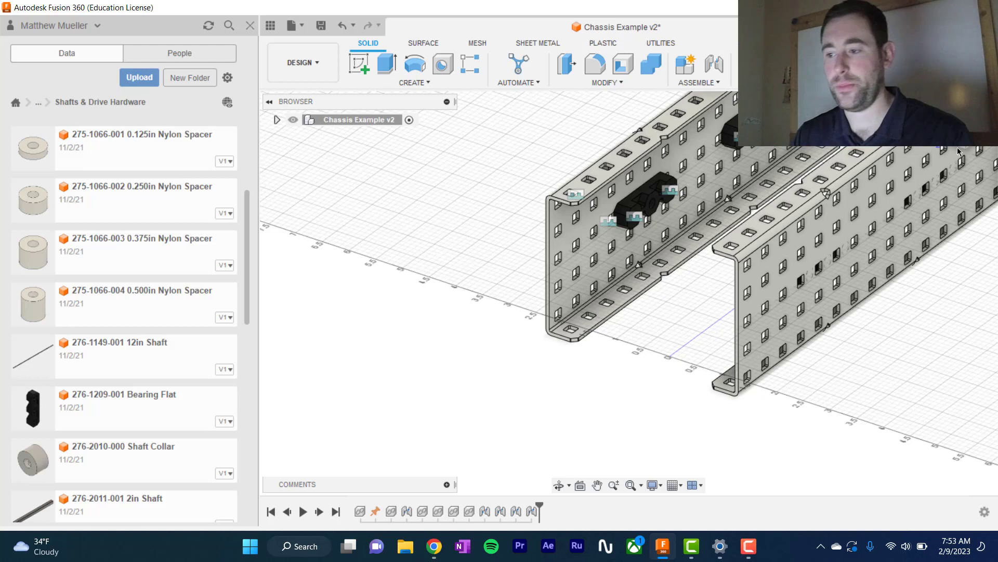
click(342, 25)
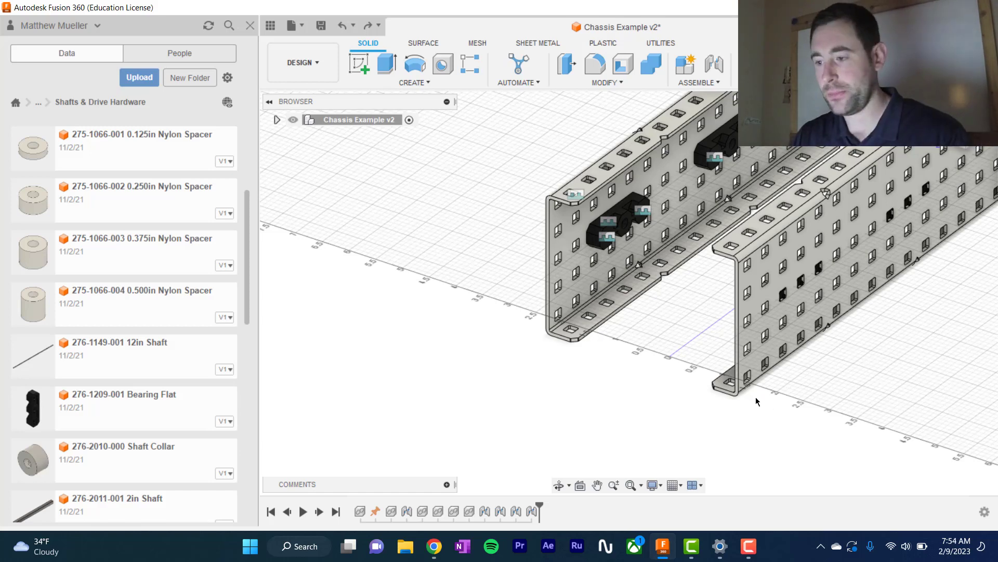
scroll(756, 397, down, 2)
middle_drag(775, 408, 651, 417)
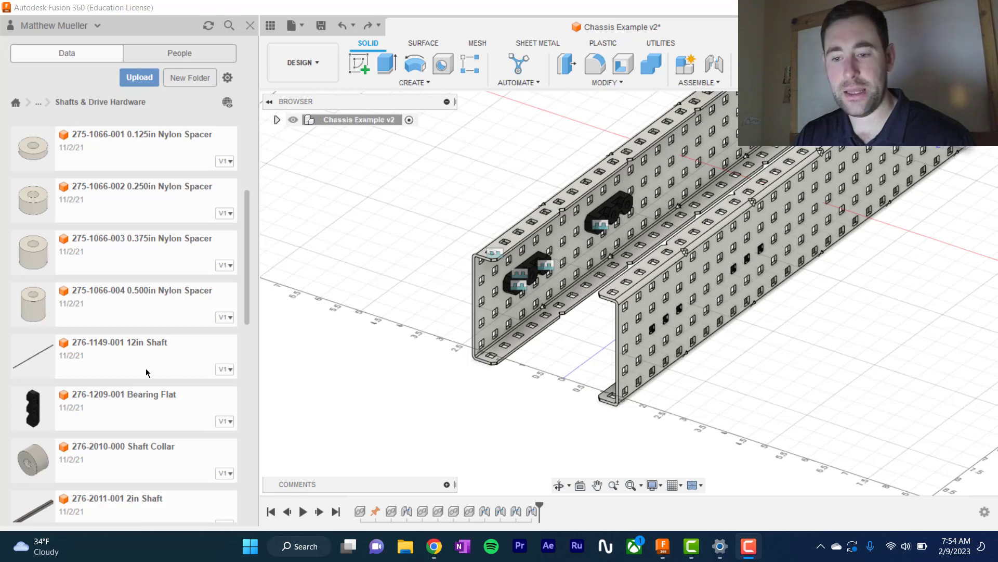
scroll(115, 347, down, 4)
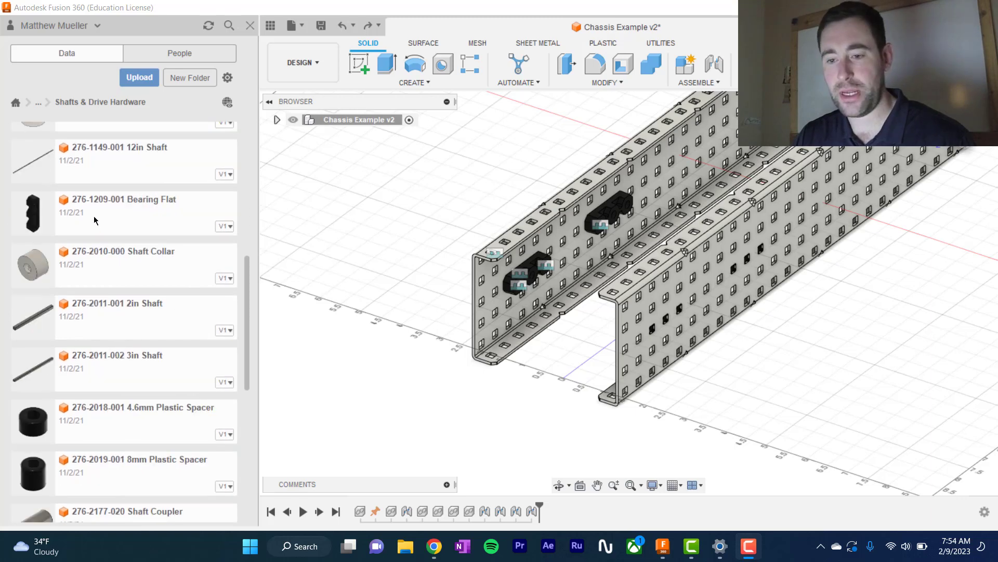
drag(84, 173, 390, 232)
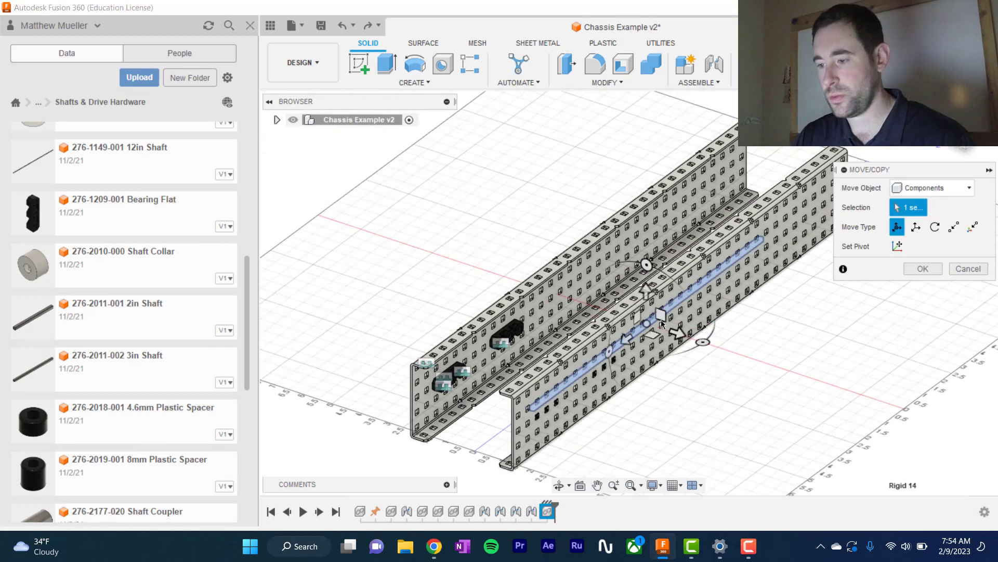
drag(730, 355, 730, 356)
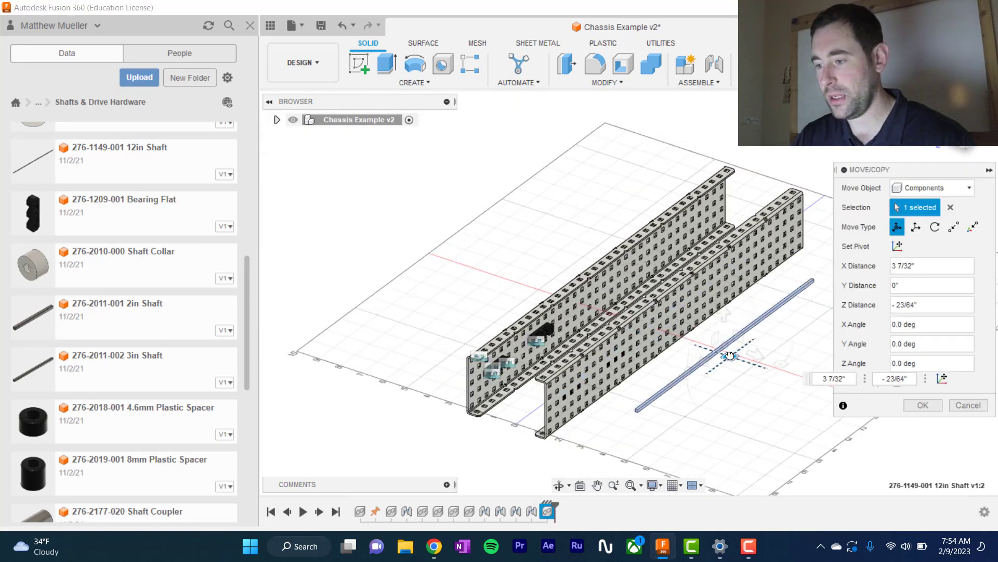
key(Return)
- Add a second 12in Shaft and move it 5" outward, parallel to the first one
click(708, 360)
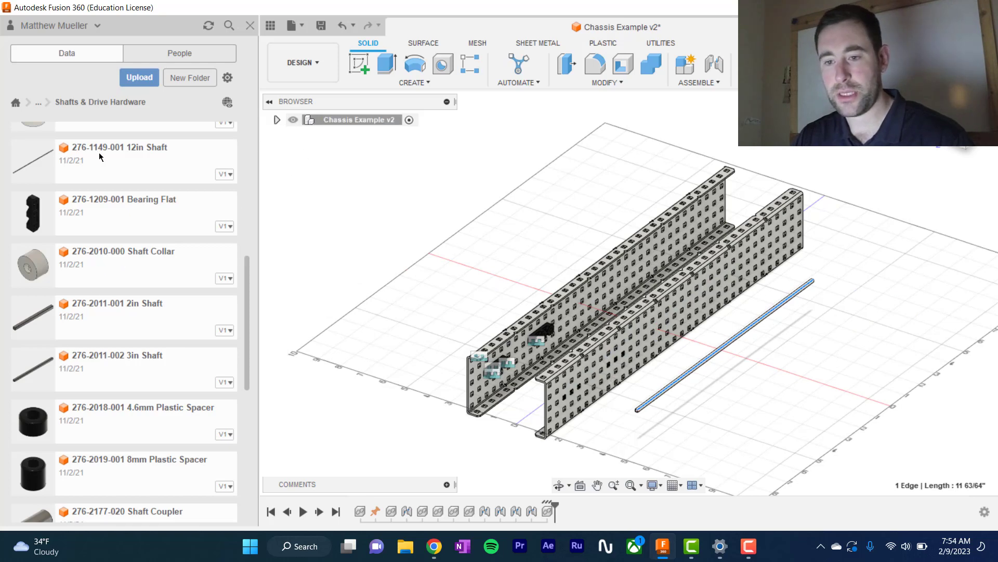
key(ctrl+v)
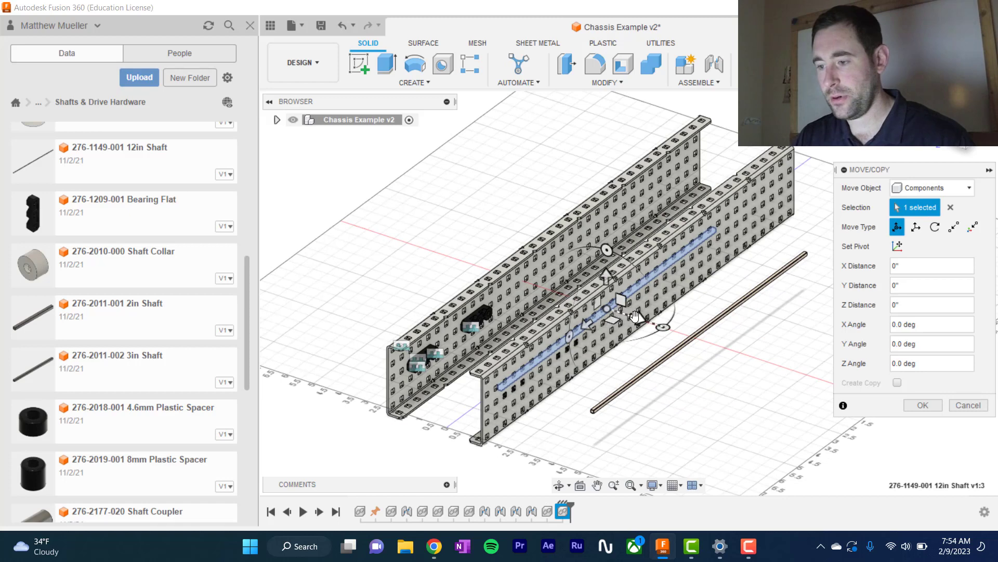
drag(628, 318, 773, 348)
key(Return)
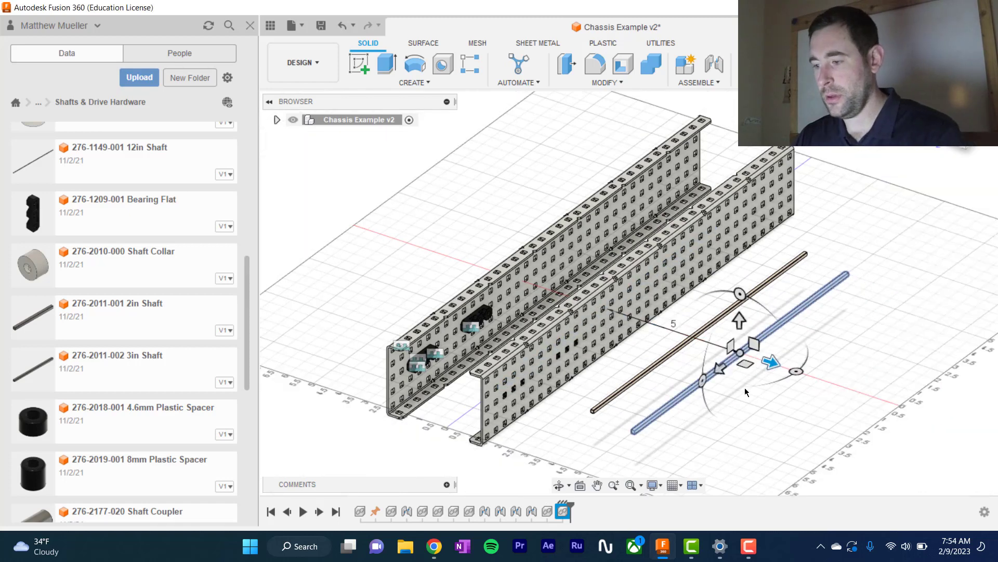
- Start a joint with its first snap at the center of the outer shaft's near end face
scroll(734, 401, up, 3)
key(j)
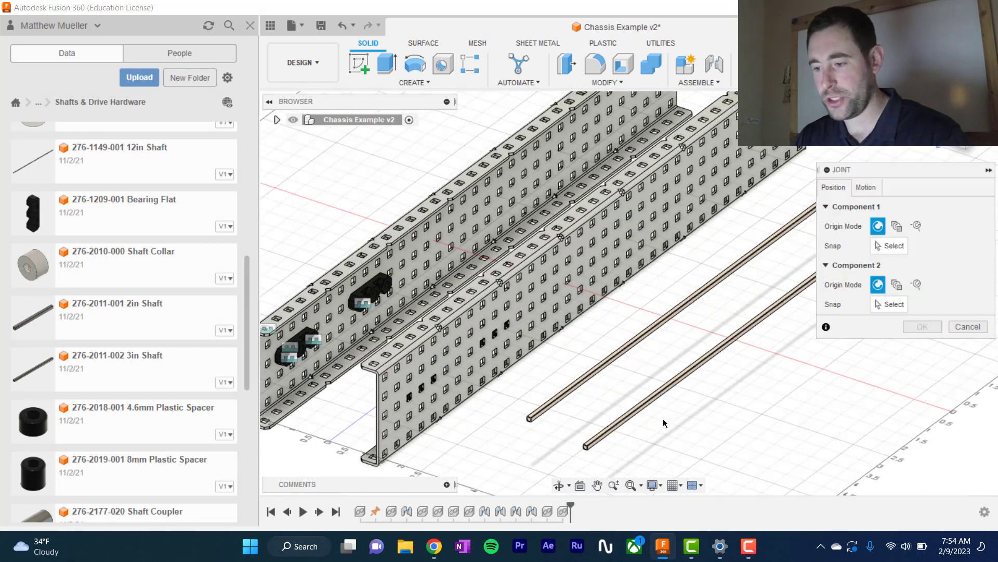
middle_drag(621, 450, 733, 301)
scroll(715, 294, up, 8)
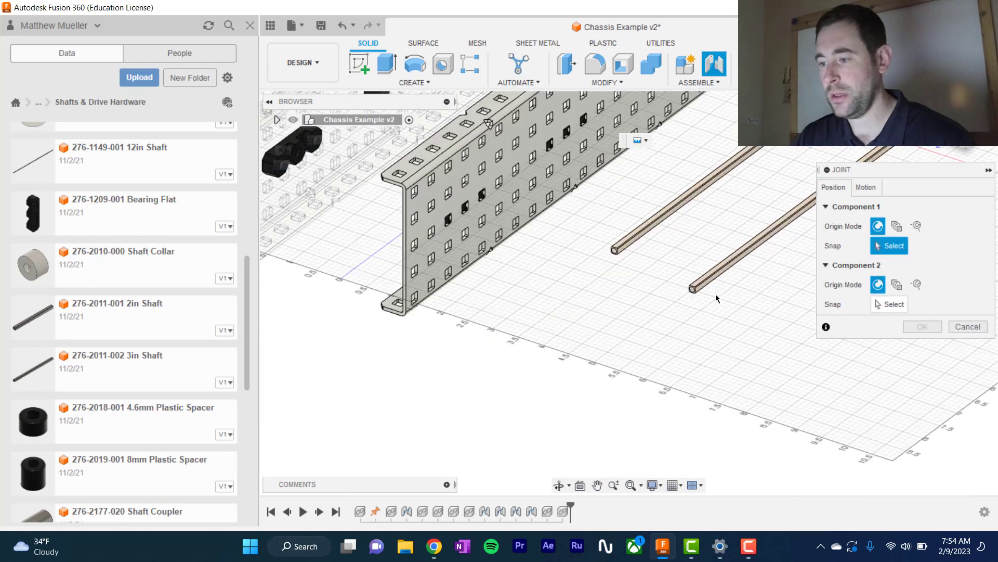
click(668, 283)
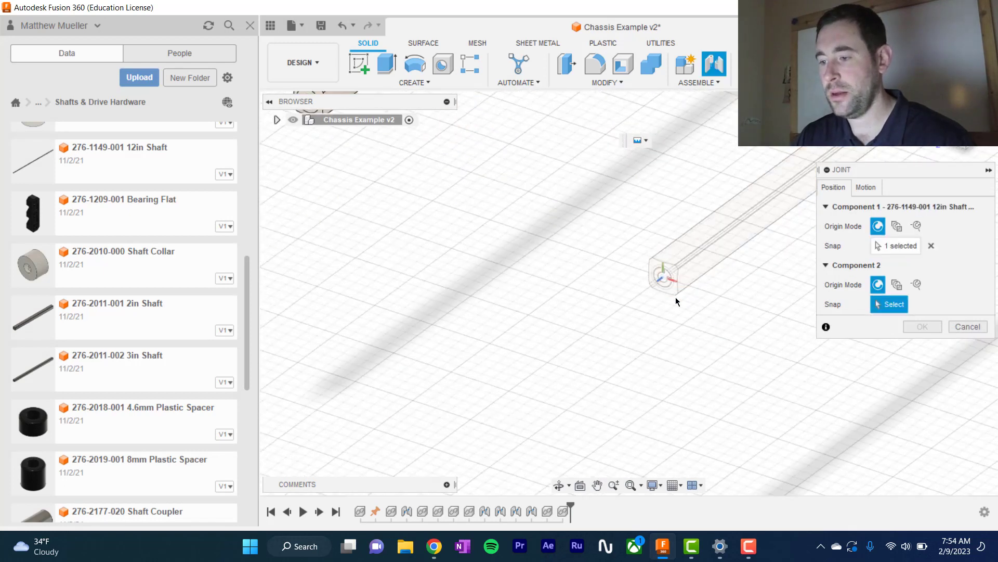
- Set the joint's second snap to the bearing flat hole nearest the open end of the opposite channel
scroll(702, 360, down, 8)
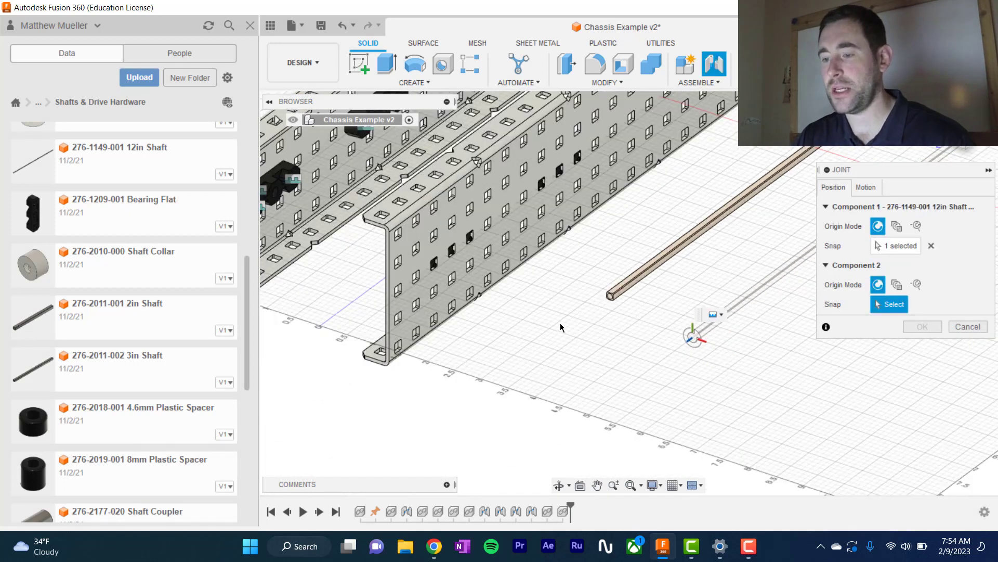
middle_drag(560, 323, 741, 369)
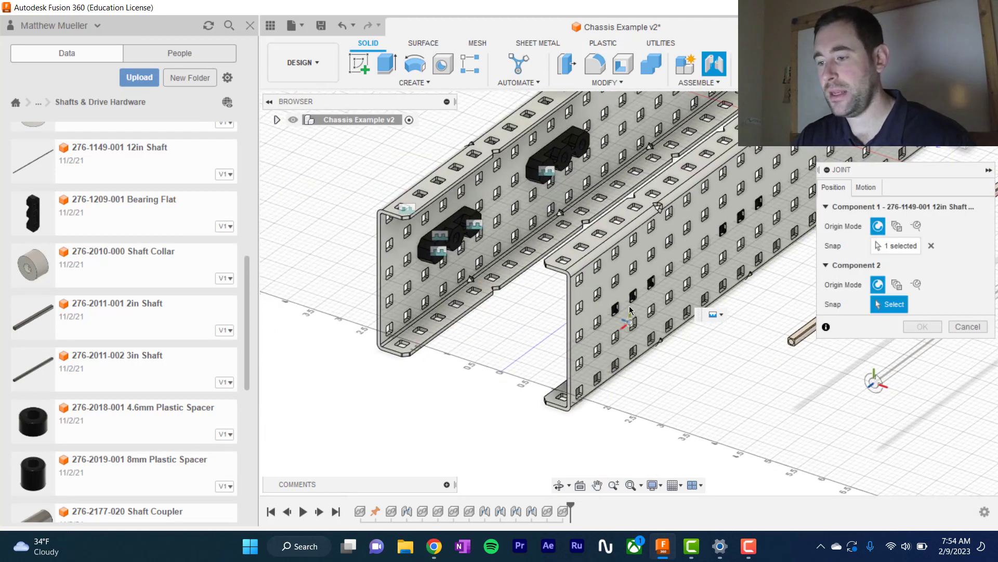
scroll(630, 308, up, 3)
scroll(630, 307, down, 2)
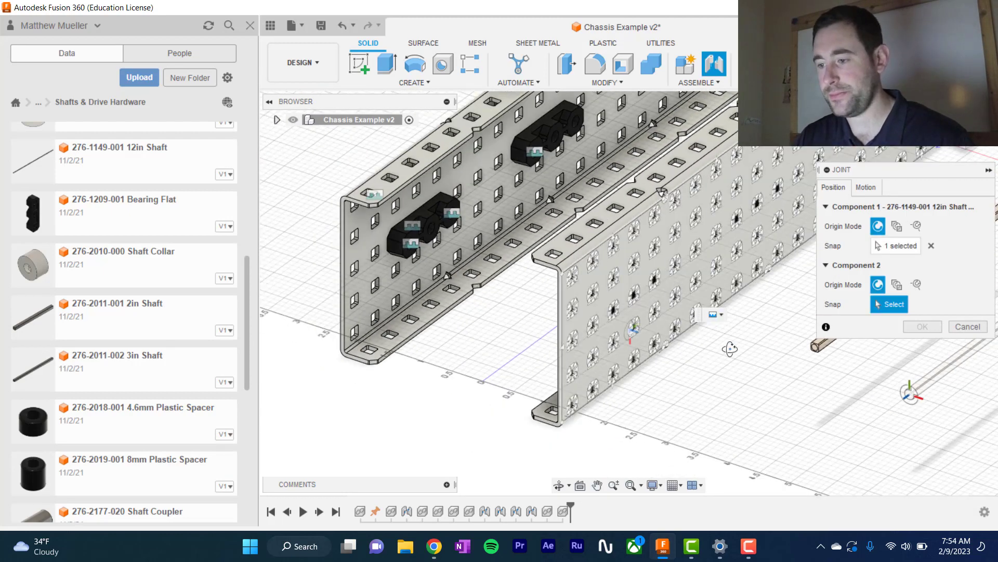
shift+middle_drag(593, 349, 481, 333)
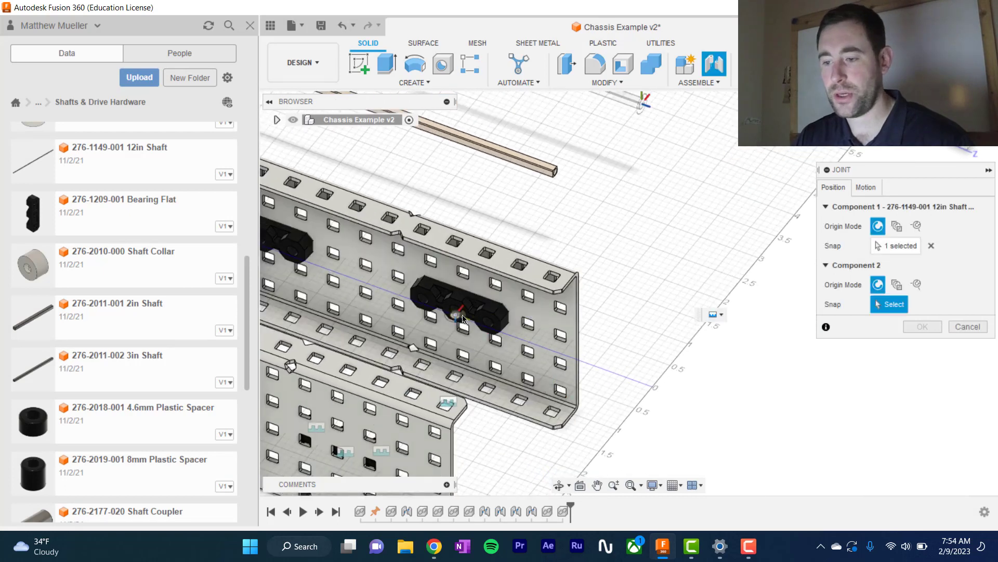
scroll(494, 328, up, 6)
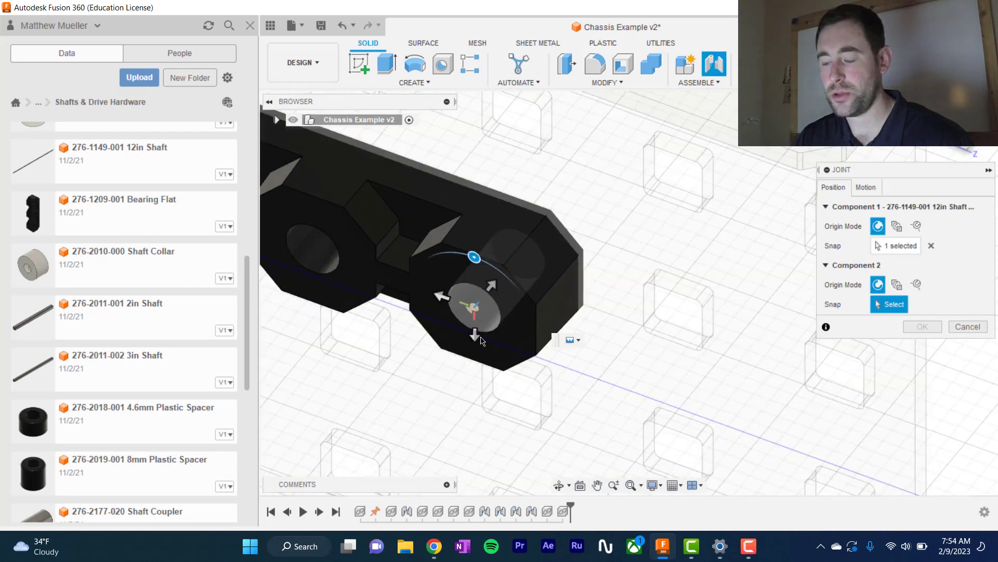
scroll(481, 350, down, 6)
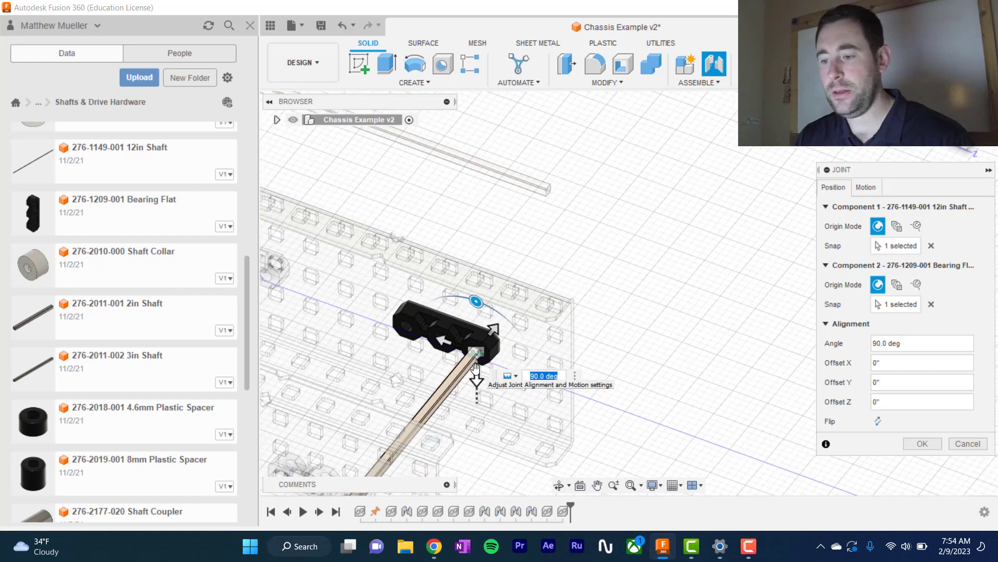
- Set the shaft joint's Offset Z to 1/2" so the shaft end extends through the channel wall
shift+middle_drag(515, 410, 677, 410)
scroll(686, 406, down, 3)
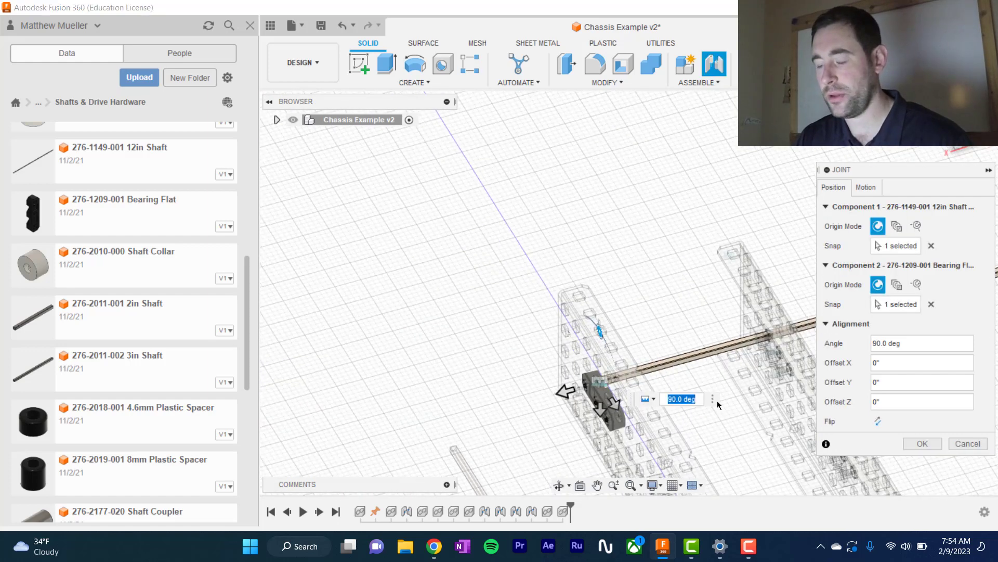
middle_drag(650, 426, 563, 385)
drag(484, 351, 447, 352)
middle_drag(485, 436, 452, 435)
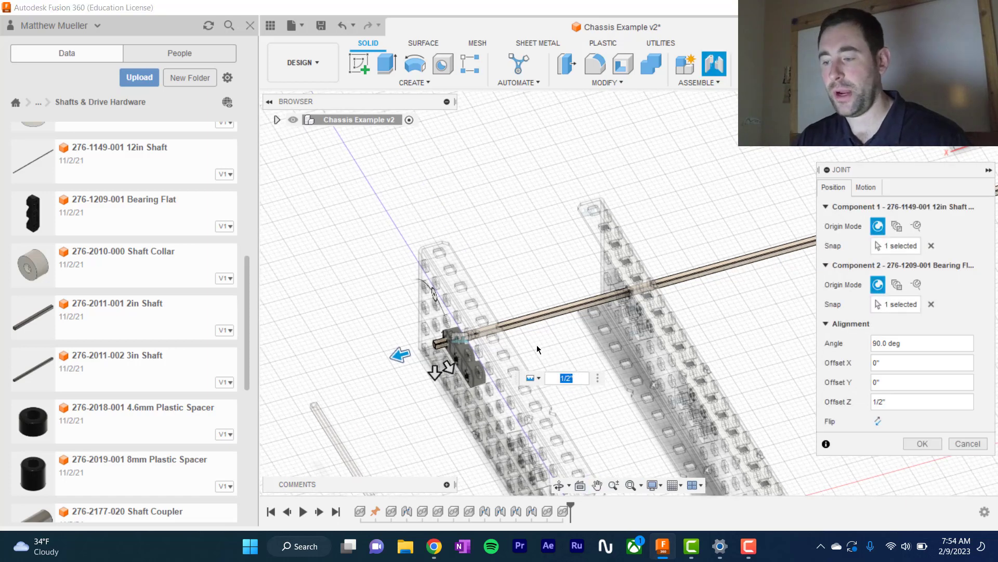
mouse_move(585, 345)
shift+middle_down()
mouse_move(553, 341)
mouse_move(582, 344)
shift+middle_up()
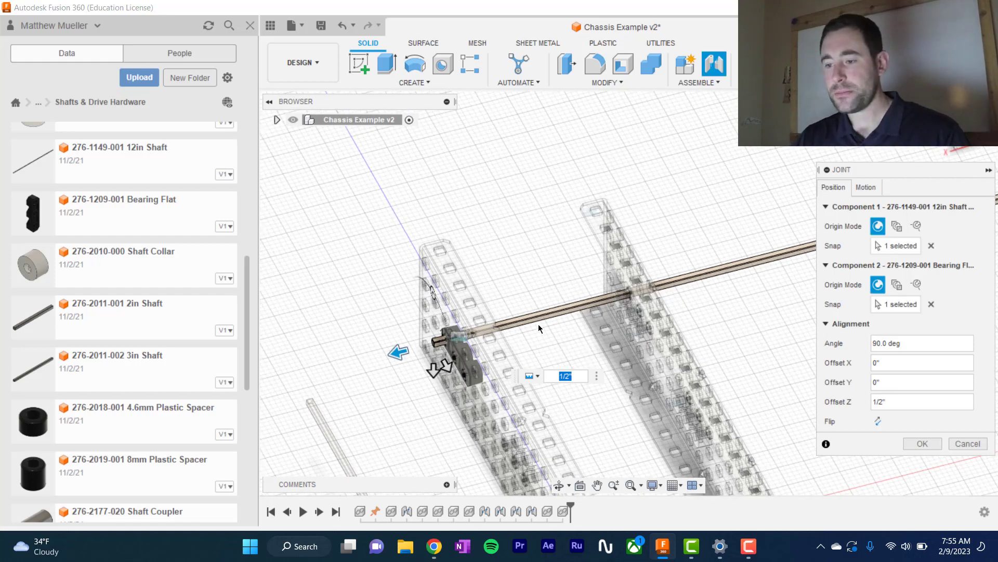
- Change the shaft joint's motion type to Revolute about the Z Axis and finish the joint
click(866, 188)
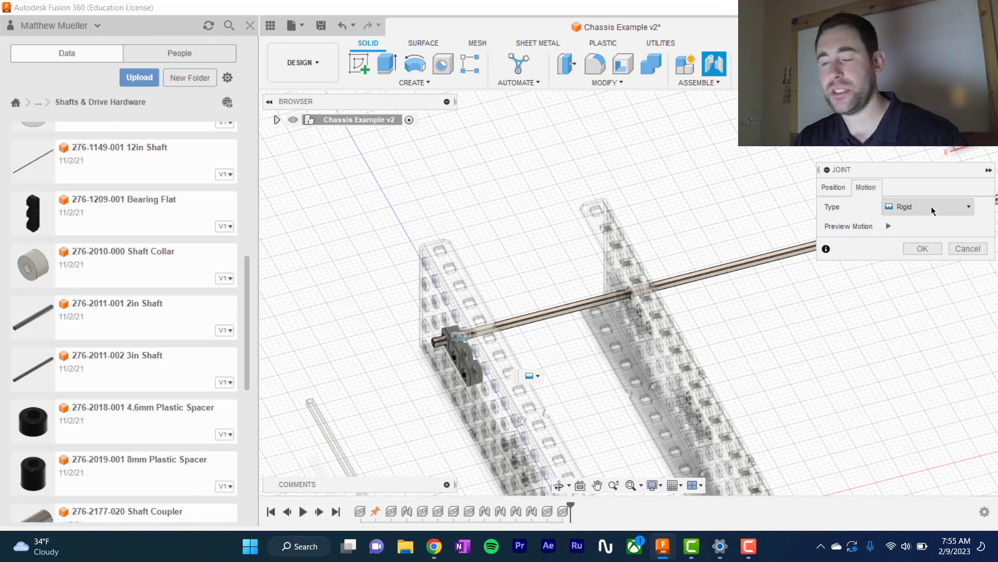
click(932, 208)
click(912, 240)
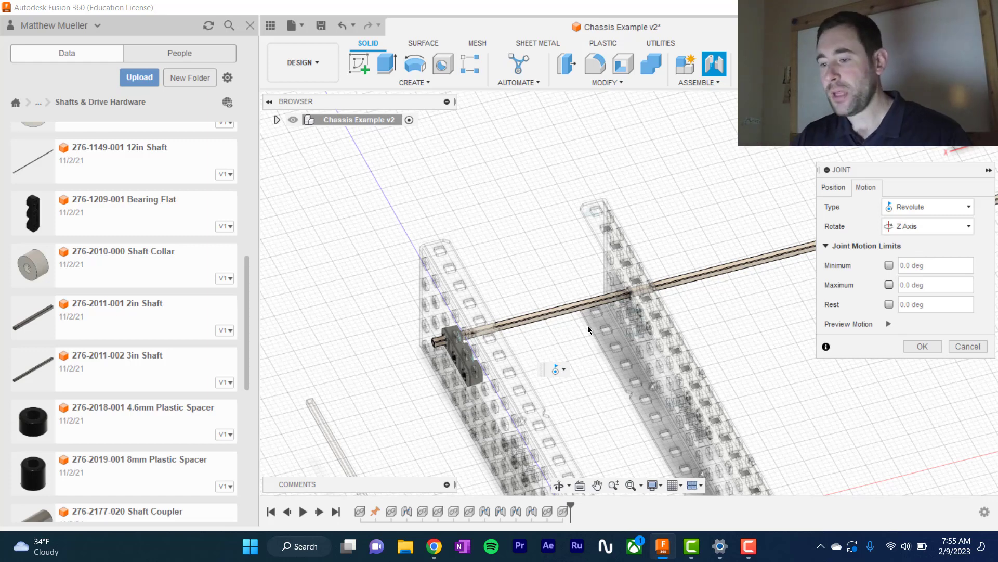
click(923, 346)
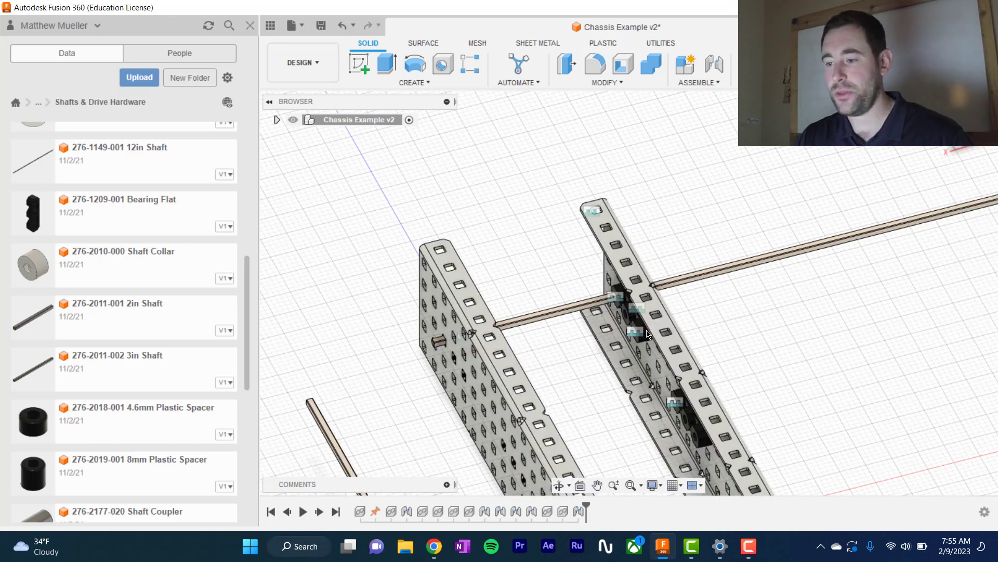
- Rotate the mounted shaft between the channels to test its revolute joint
scroll(557, 314, up, 6)
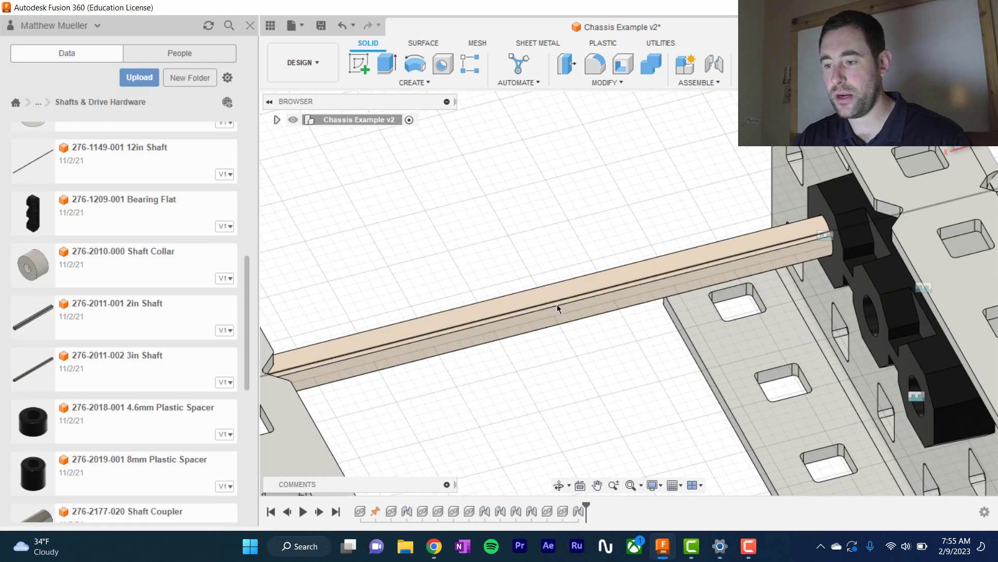
drag(557, 306, 586, 360)
scroll(586, 360, down, 5)
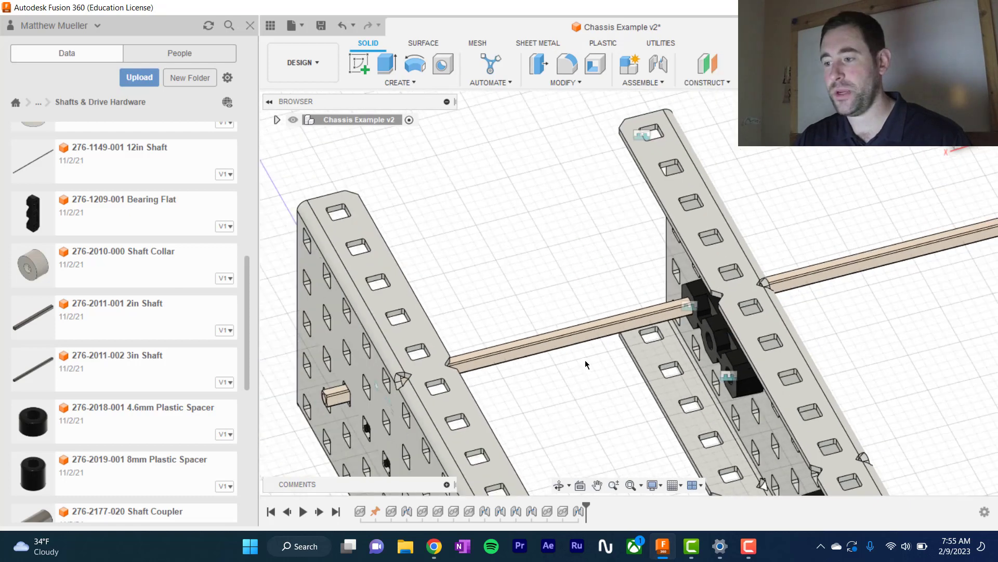
scroll(585, 363, down, 2)
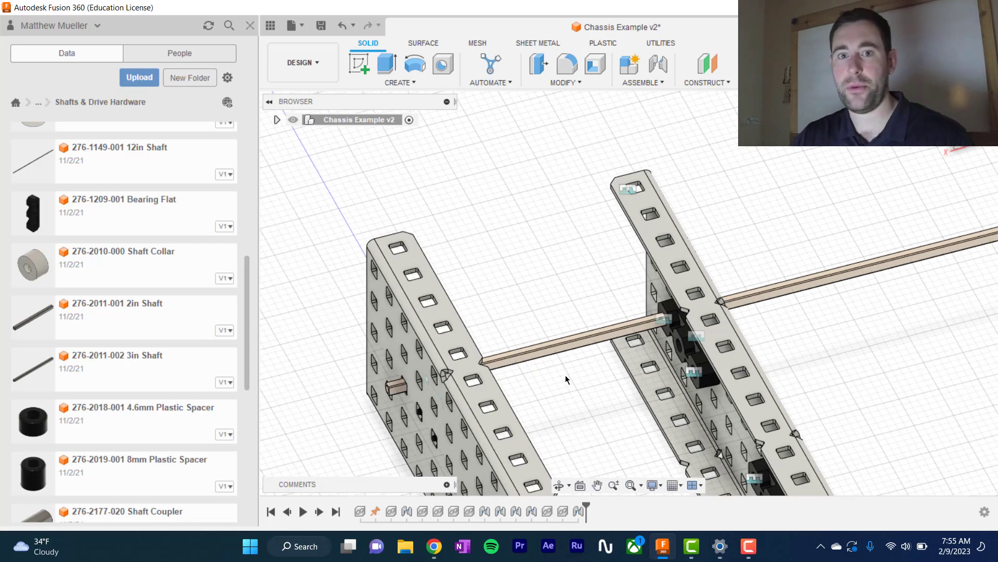
- Start another joint with its first snap at the center of the remaining loose shaft's end face
middle_drag(545, 370, 529, 201)
shift+middle_drag(392, 329, 484, 368)
key(j)
scroll(572, 341, up, 6)
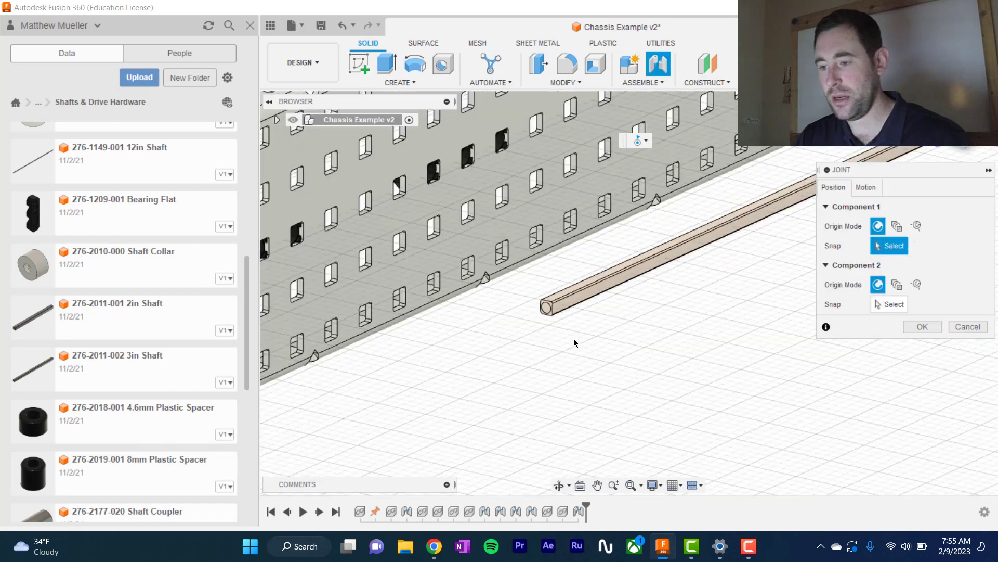
click(532, 264)
- Joint the loose 12in shaft's end center to the end hole of the free bearing flat with an Offset Z of 1/2"
scroll(497, 348, down, 8)
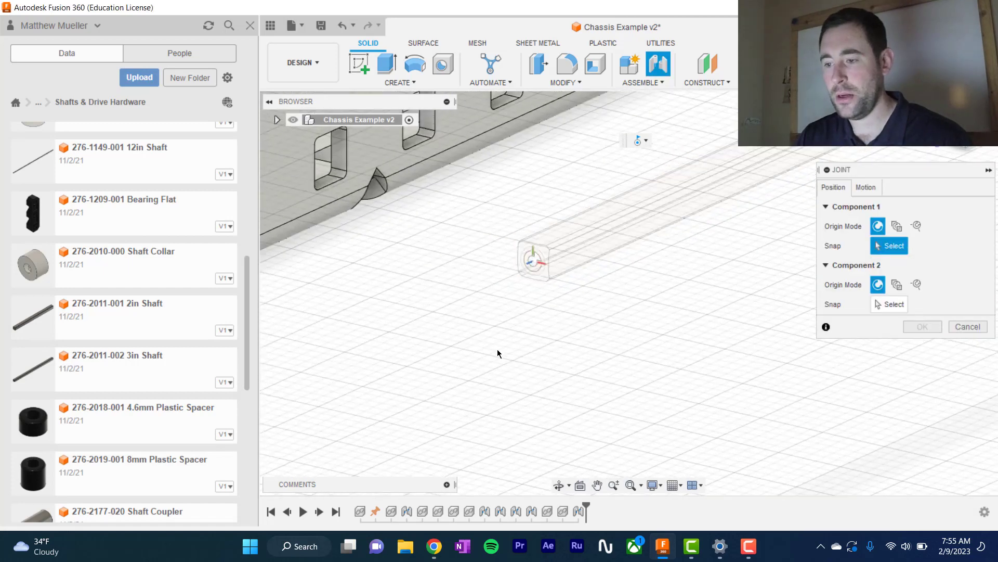
shift+middle_drag(445, 391, 700, 358)
scroll(531, 411, down, 3)
scroll(531, 338, up, 10)
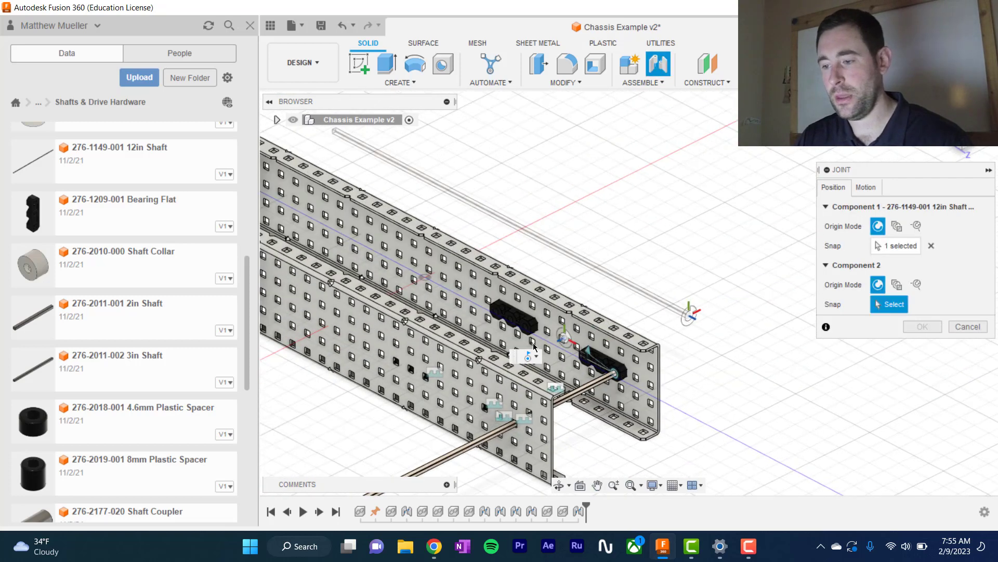
scroll(539, 348, down, 6)
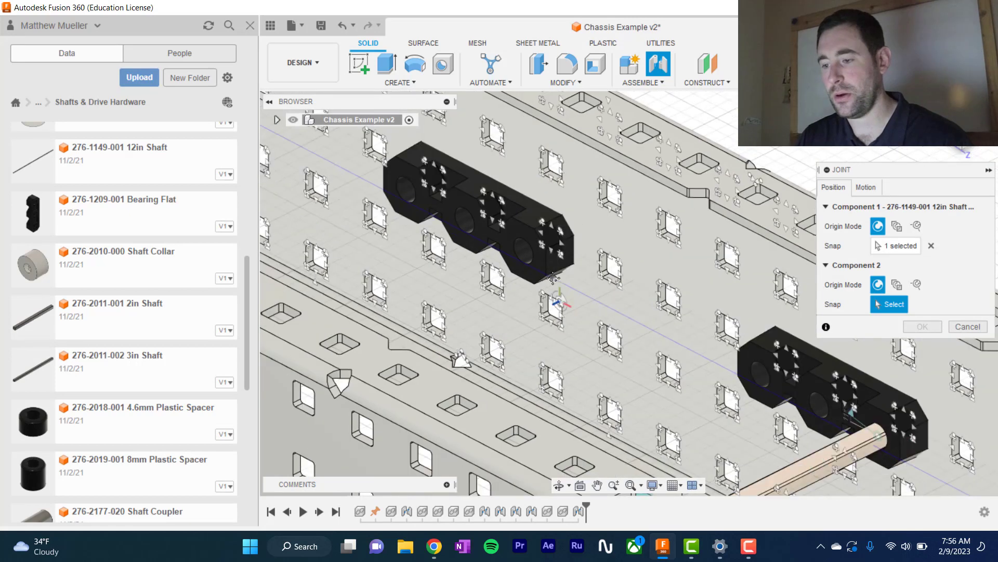
middle_drag(553, 278, 549, 263)
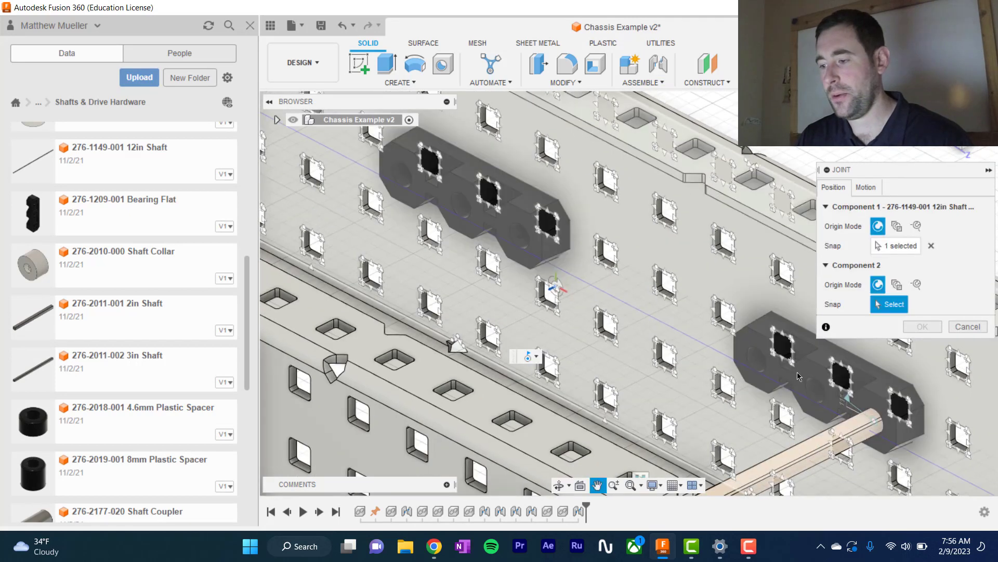
click(519, 236)
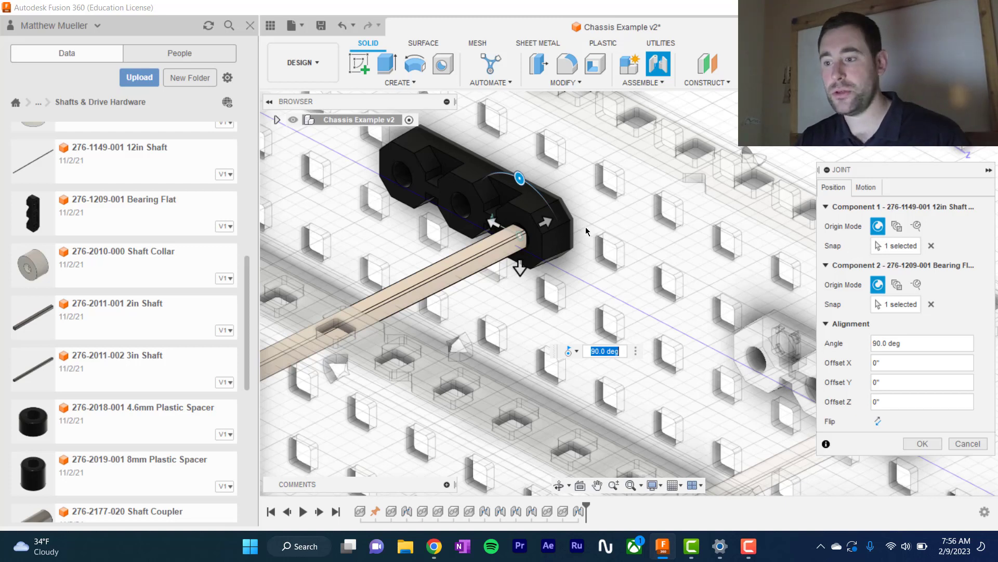
drag(545, 219, 585, 210)
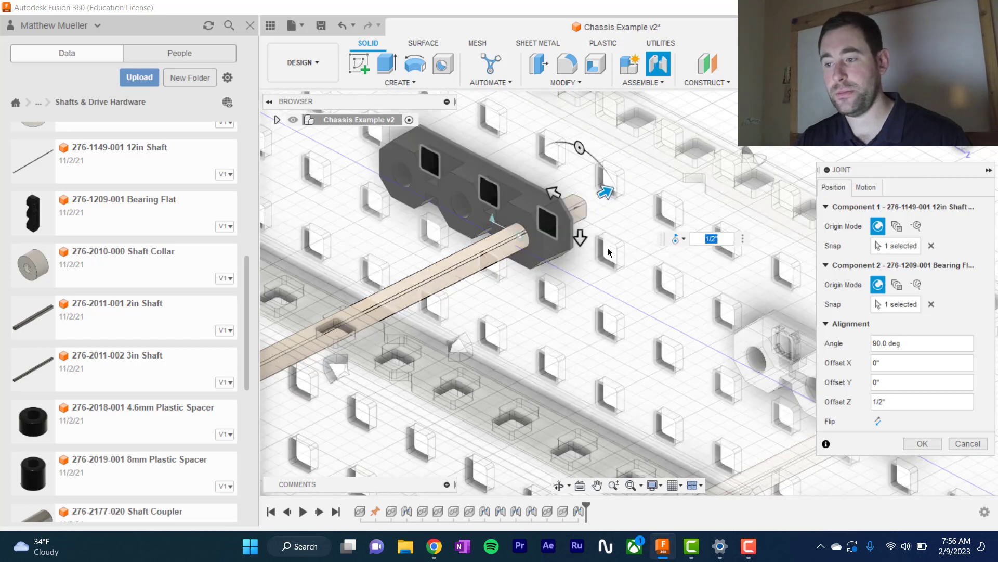
key(Return)
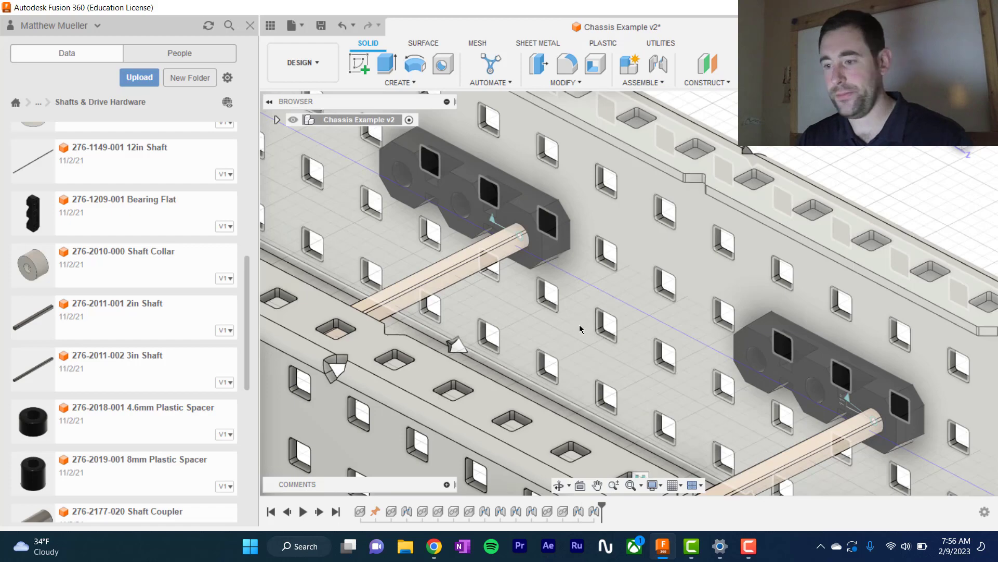
- Open the Gears folder inside the Motion folder of VEX Projects
scroll(577, 342, down, 8)
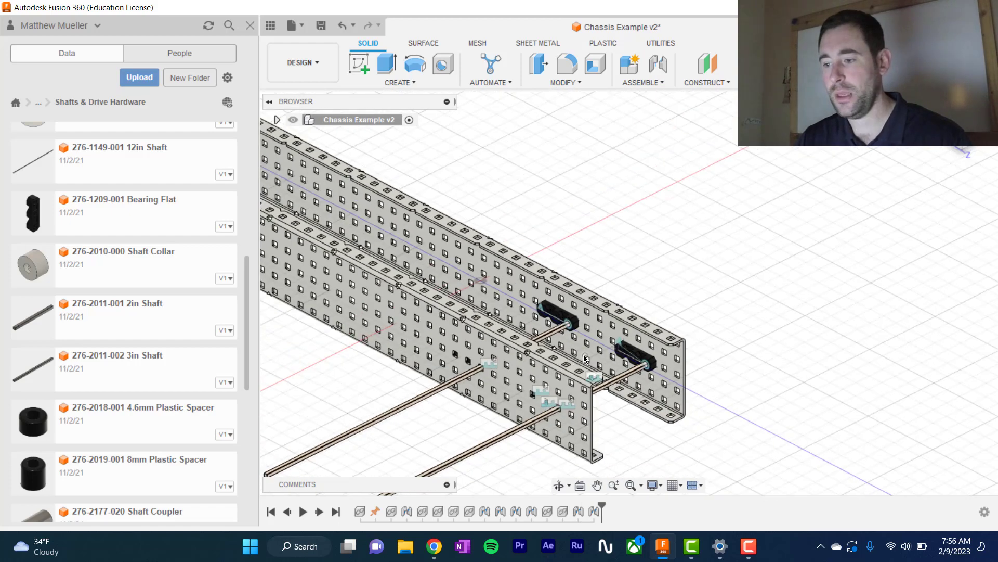
scroll(586, 368, down, 3)
middle_drag(495, 405, 508, 346)
scroll(501, 357, up, 2)
scroll(501, 358, up, 1)
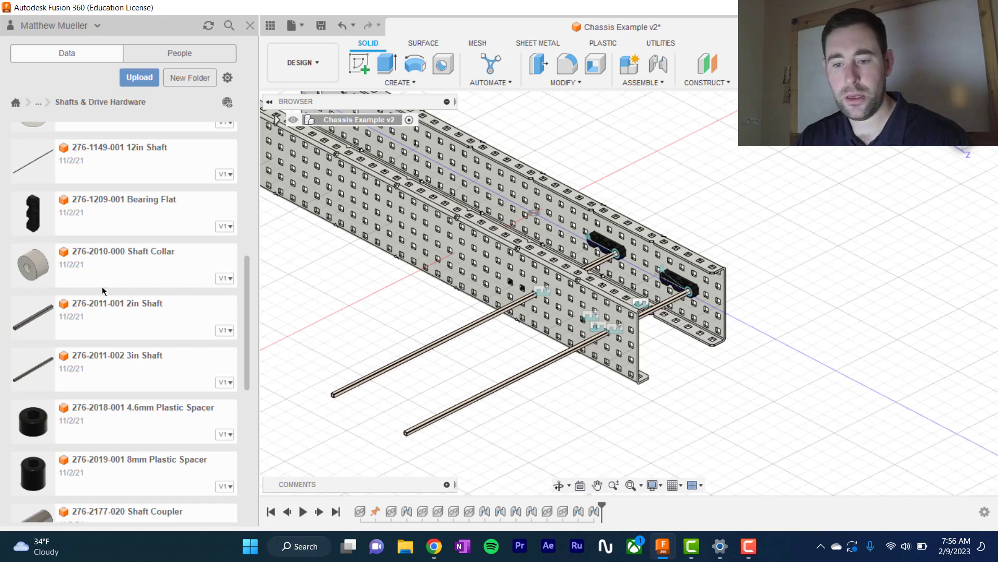
click(38, 104)
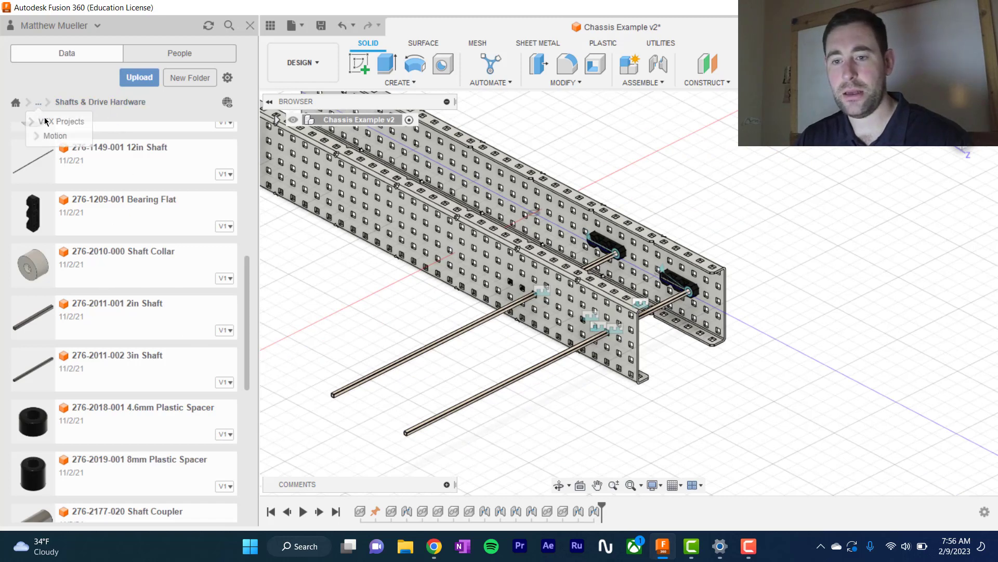
click(48, 135)
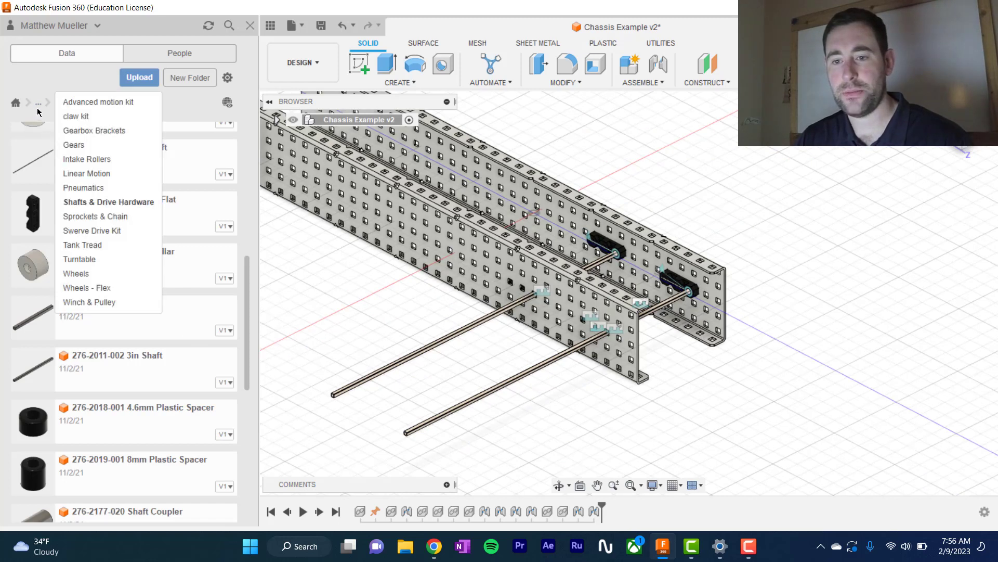
mouse_move(41, 107)
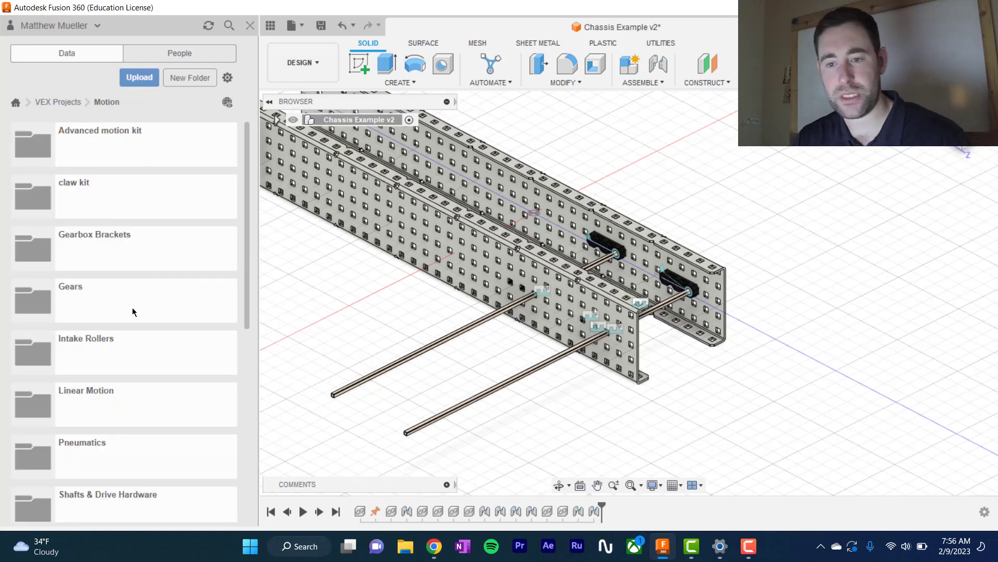
click(97, 309)
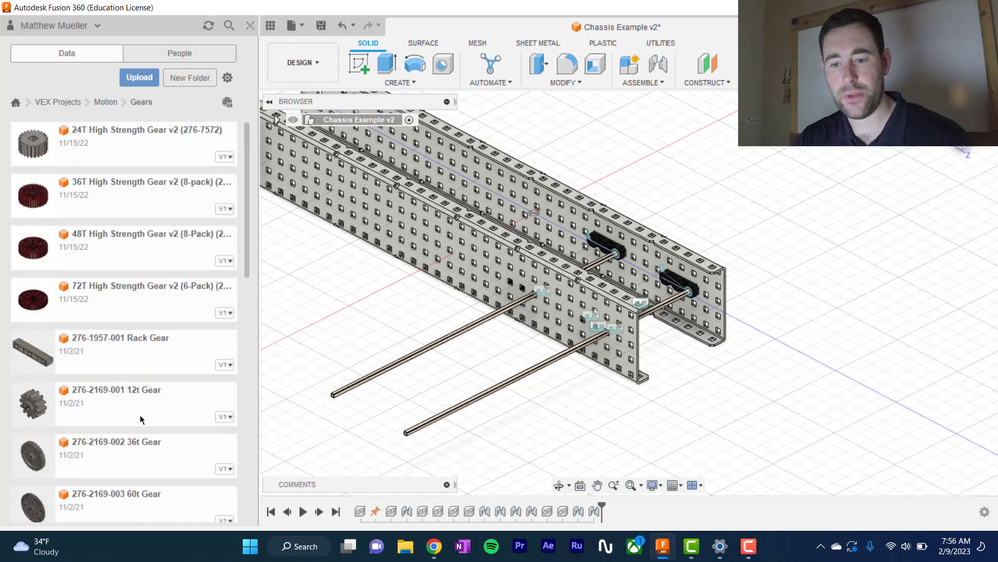
scroll(156, 447, down, 6)
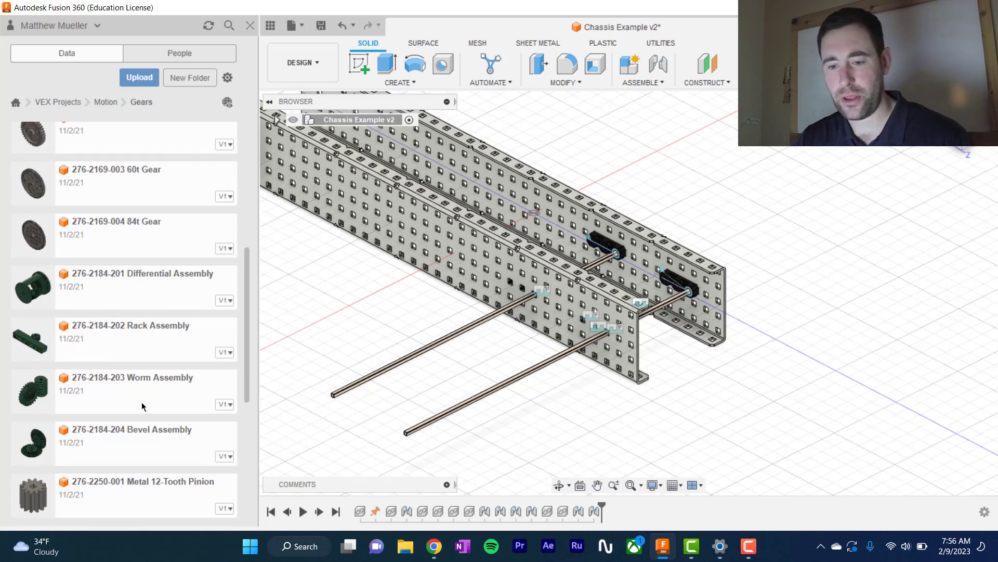
scroll(142, 398, down, 3)
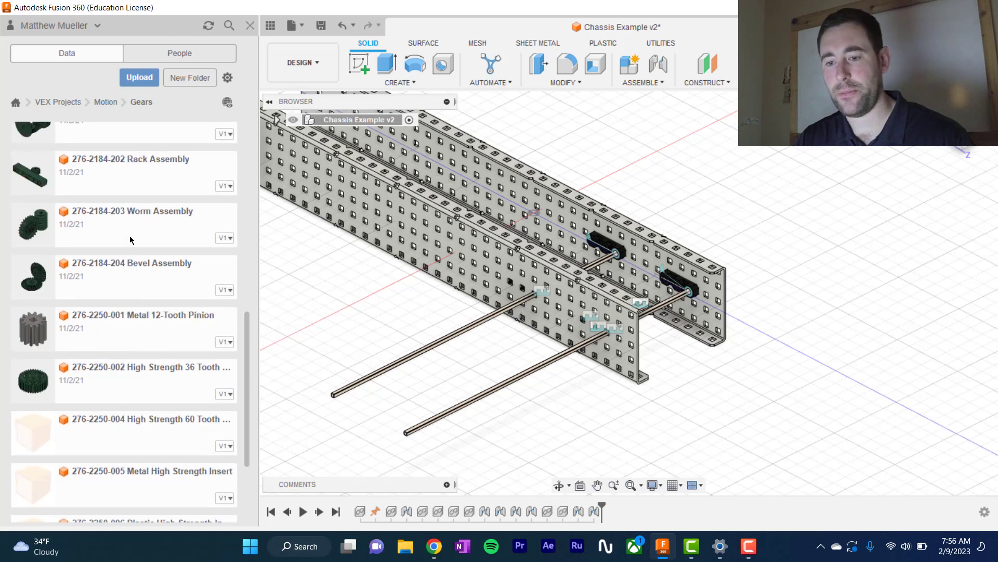
scroll(149, 277, down, 1)
scroll(148, 279, up, 4)
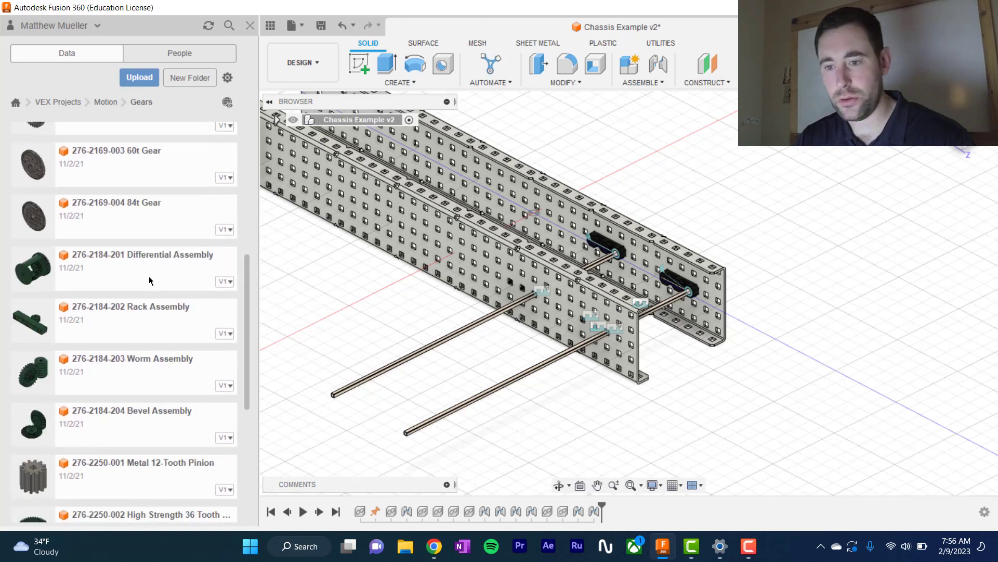
scroll(149, 276, up, 6)
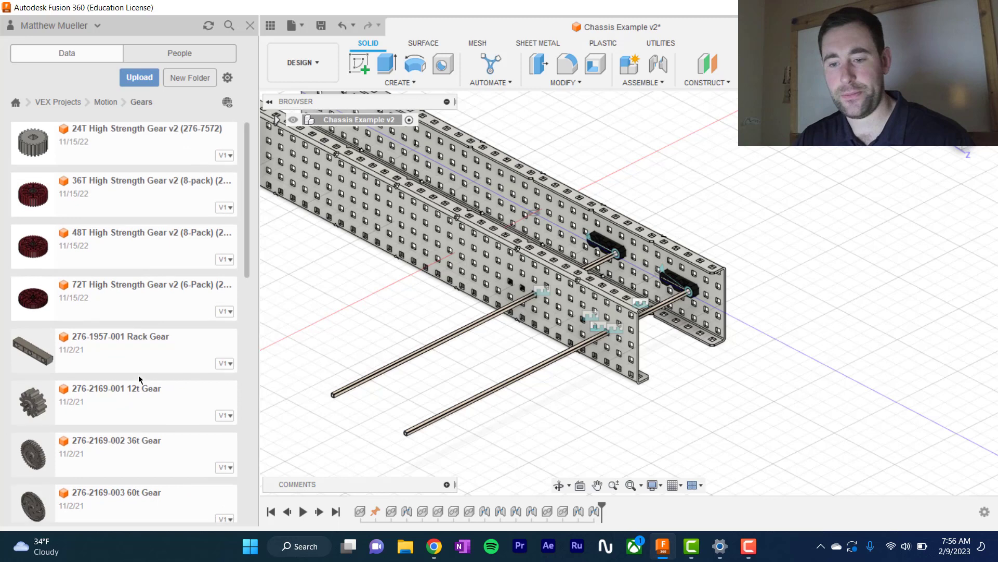
scroll(131, 450, down, 3)
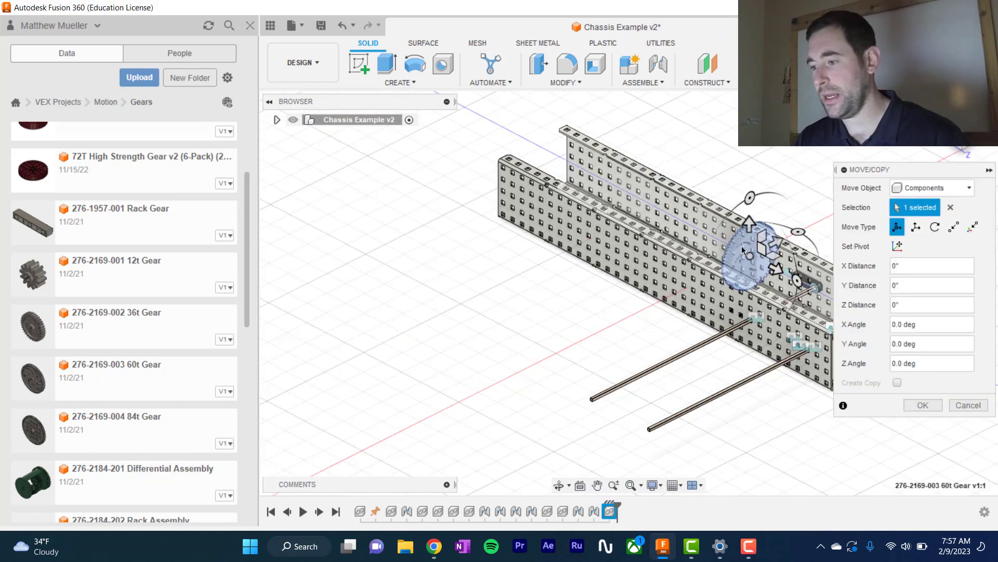
drag(794, 278, 822, 182)
key(Return)
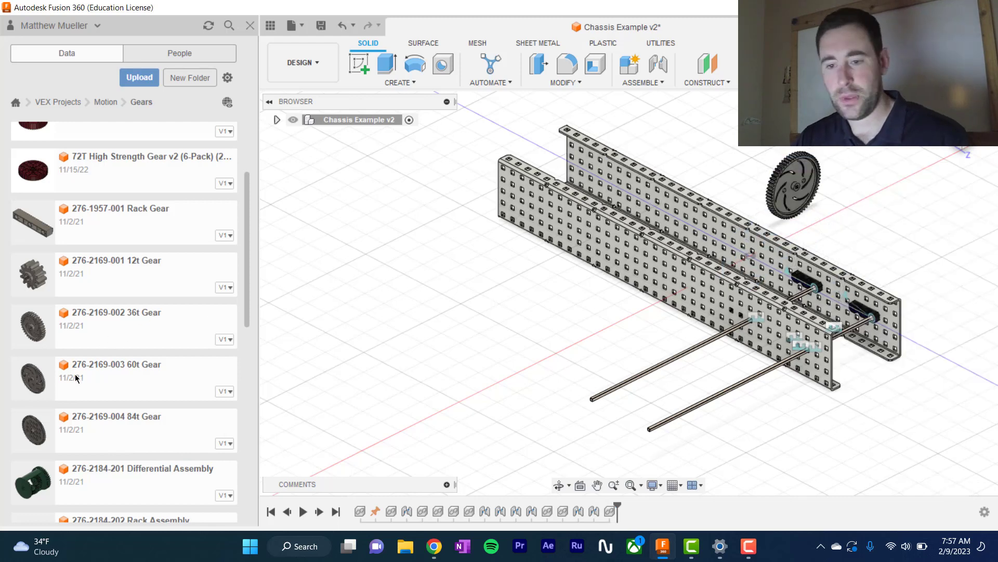
drag(95, 430, 590, 289)
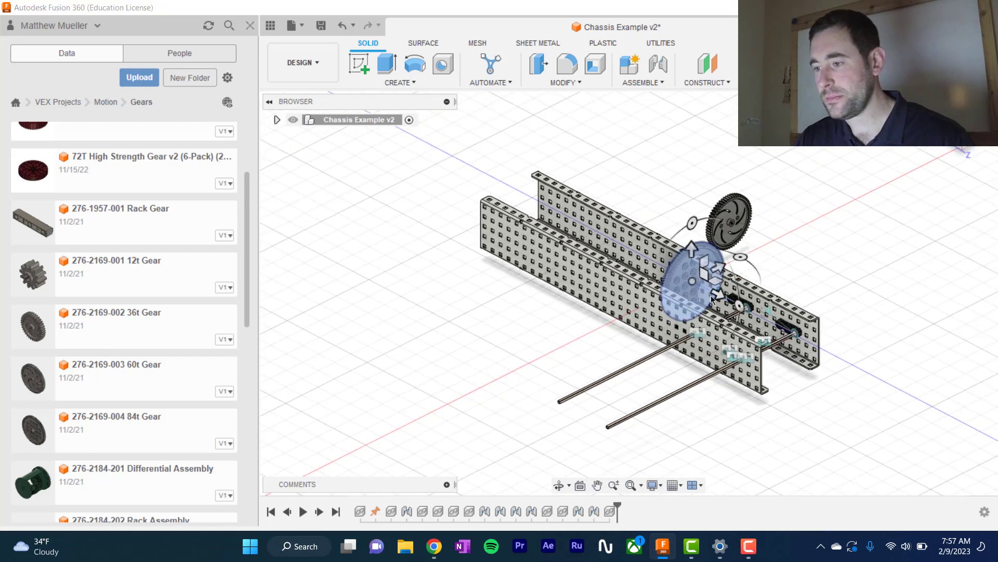
drag(719, 285, 799, 245)
key(Return)
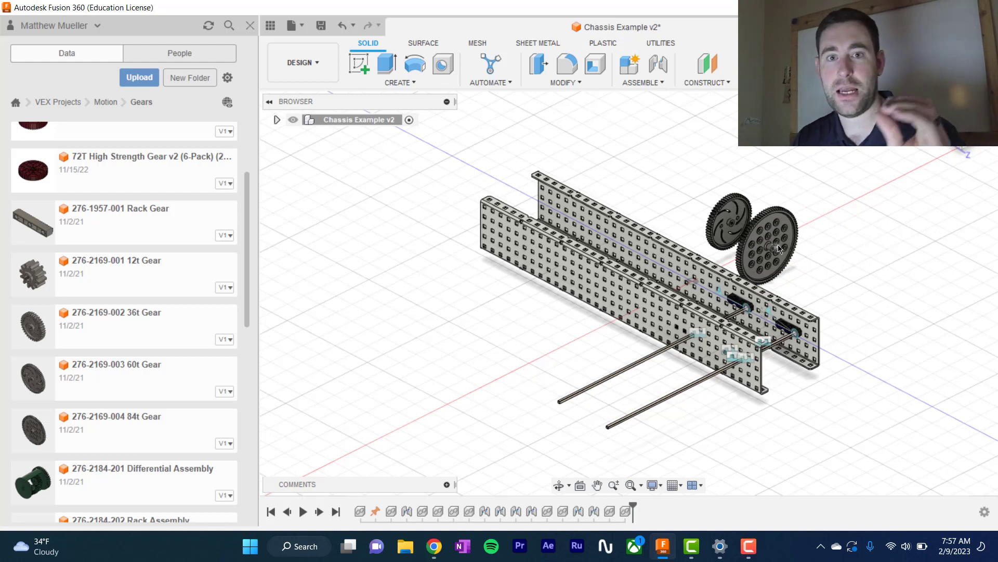
- Start a joint with its first snap at an edge midpoint of the square bore on the 84t gear's hub
scroll(781, 251, up, 10)
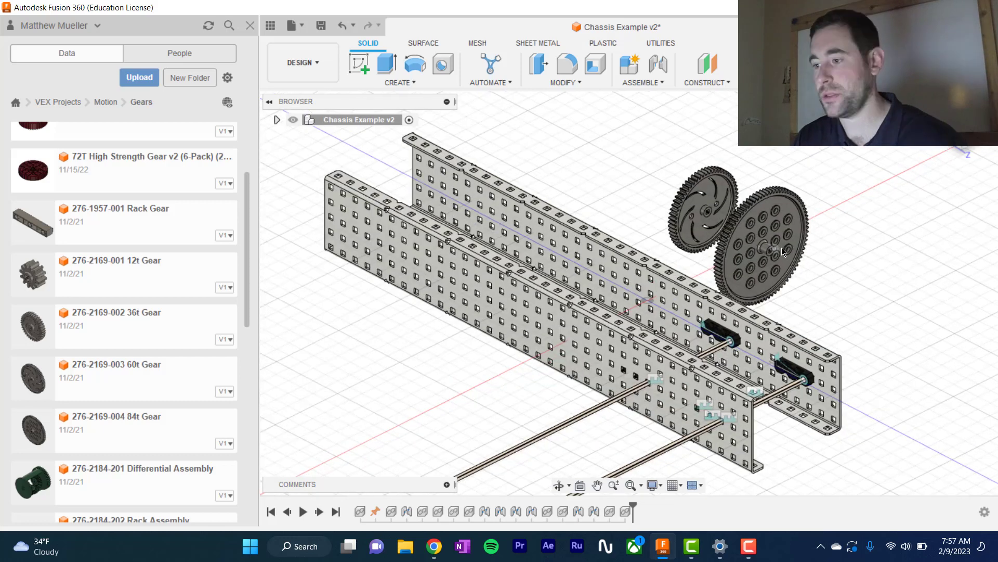
key(j)
scroll(744, 244, up, 15)
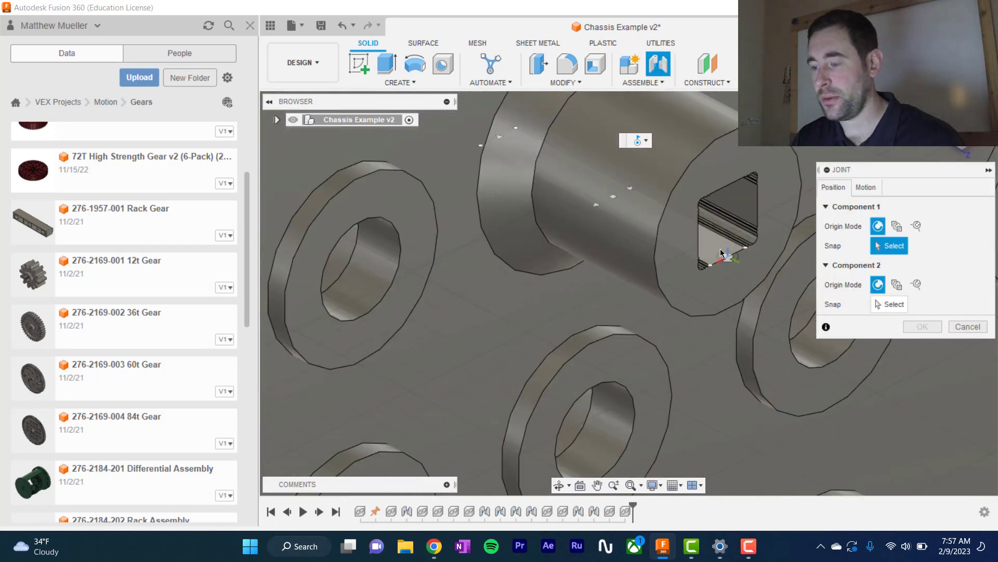
scroll(723, 254, up, 4)
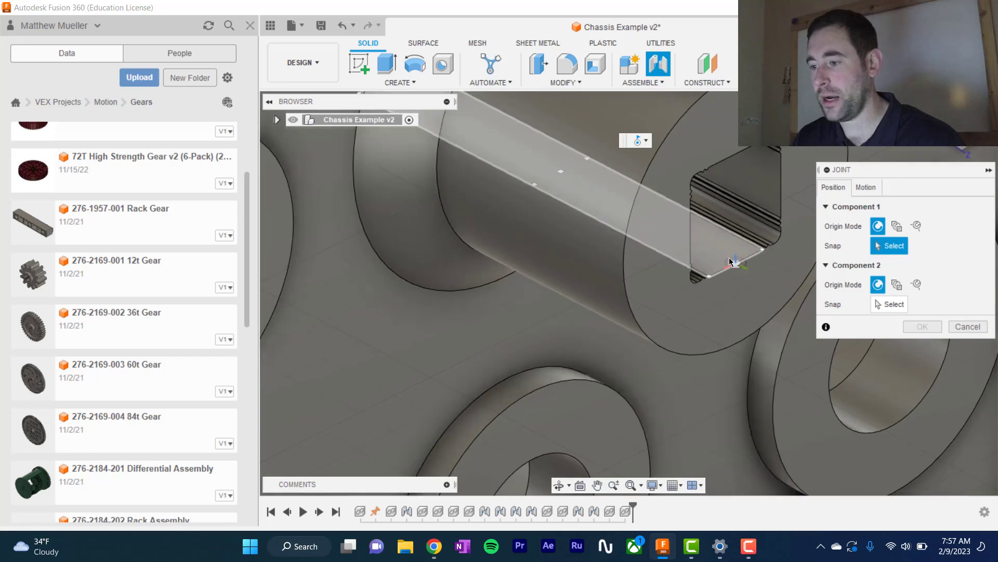
click(732, 262)
scroll(732, 265, down, 10)
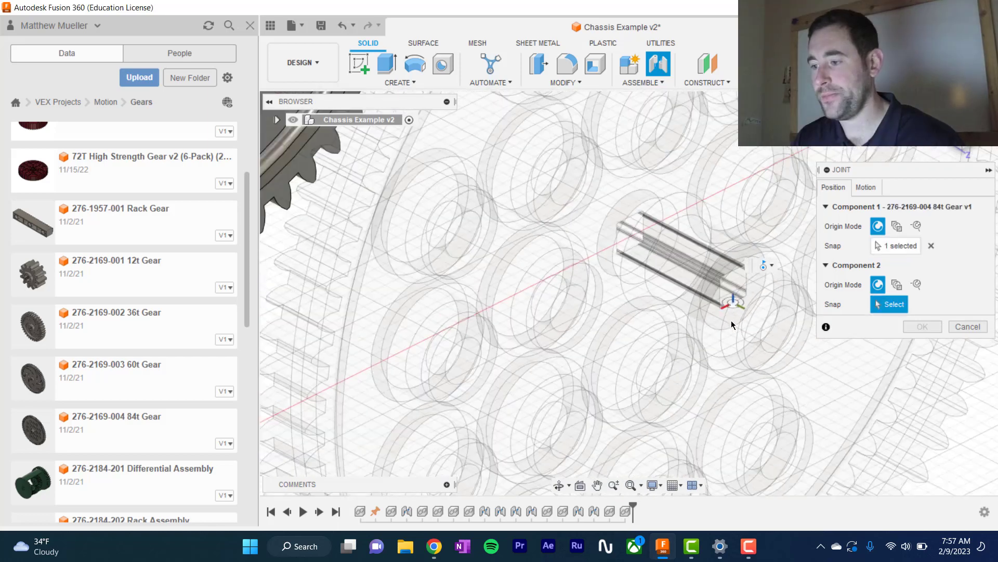
- Set the gear joint's second snap at the midpoint of a flat side face on the shaft farther from the channel ends
scroll(730, 326, down, 5)
scroll(655, 354, up, 5)
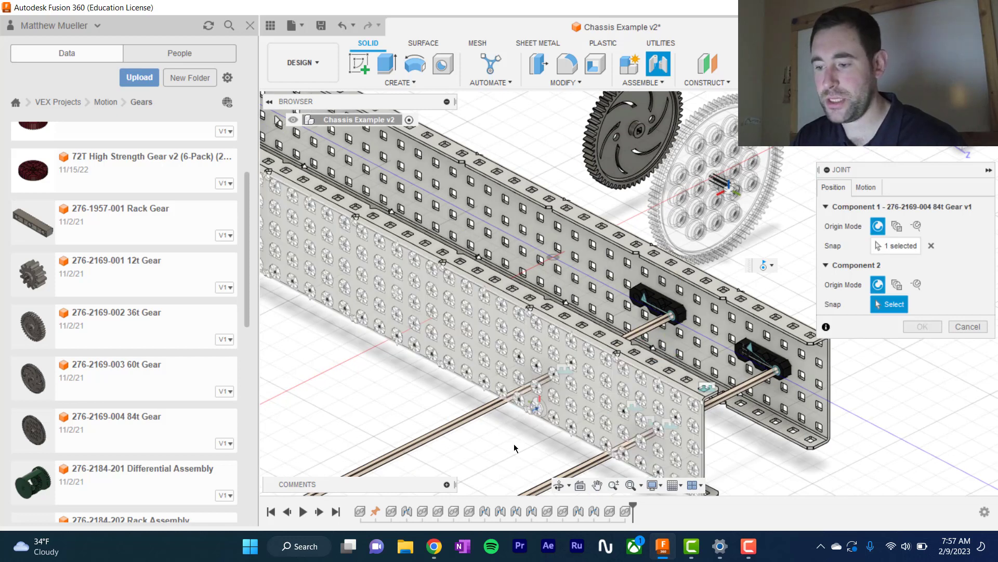
shift+middle_drag(515, 444, 515, 443)
scroll(514, 443, up, 2)
scroll(514, 443, up, 1)
middle_drag(515, 429, 586, 336)
scroll(540, 368, up, 1)
scroll(541, 369, up, 4)
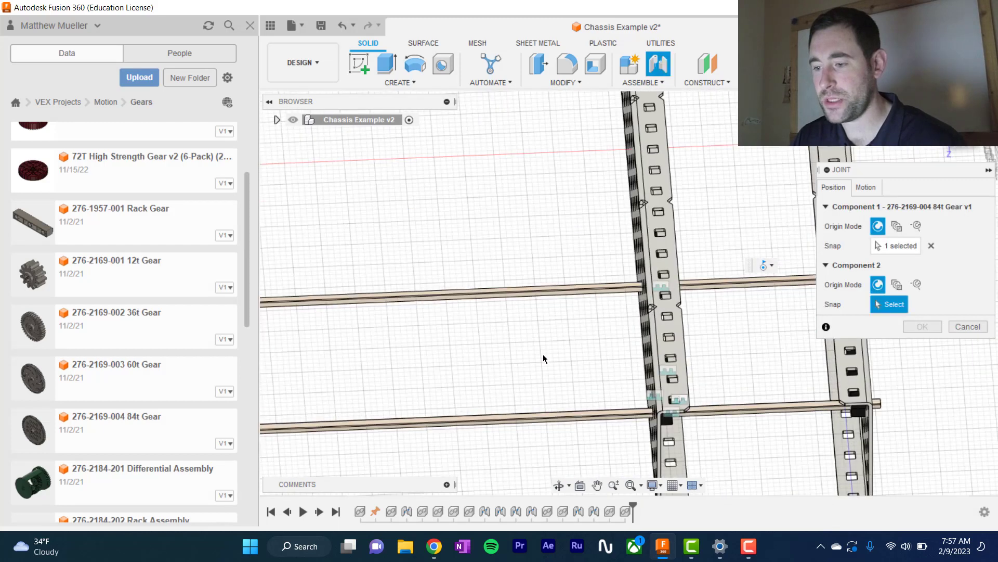
scroll(543, 279, up, 4)
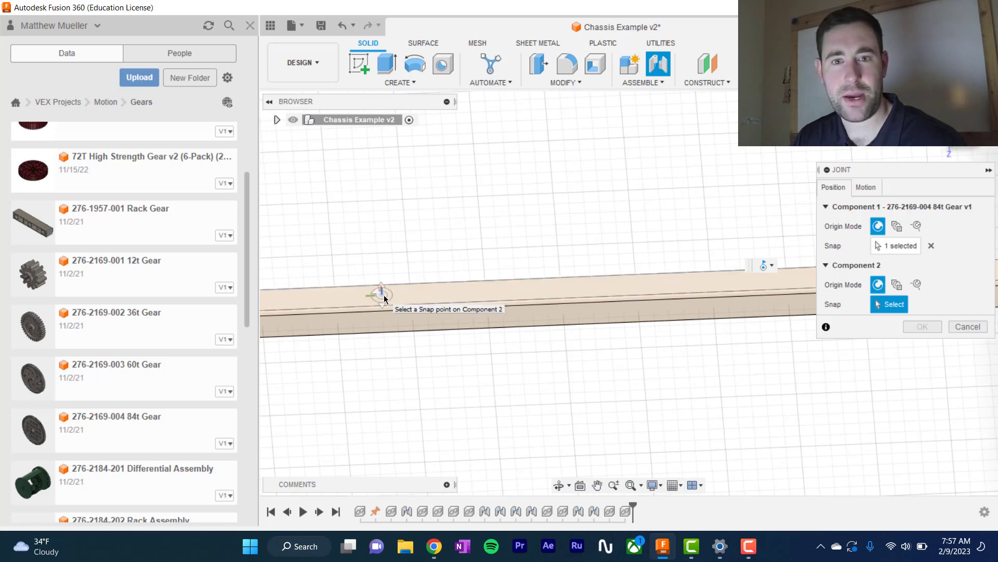
click(385, 299)
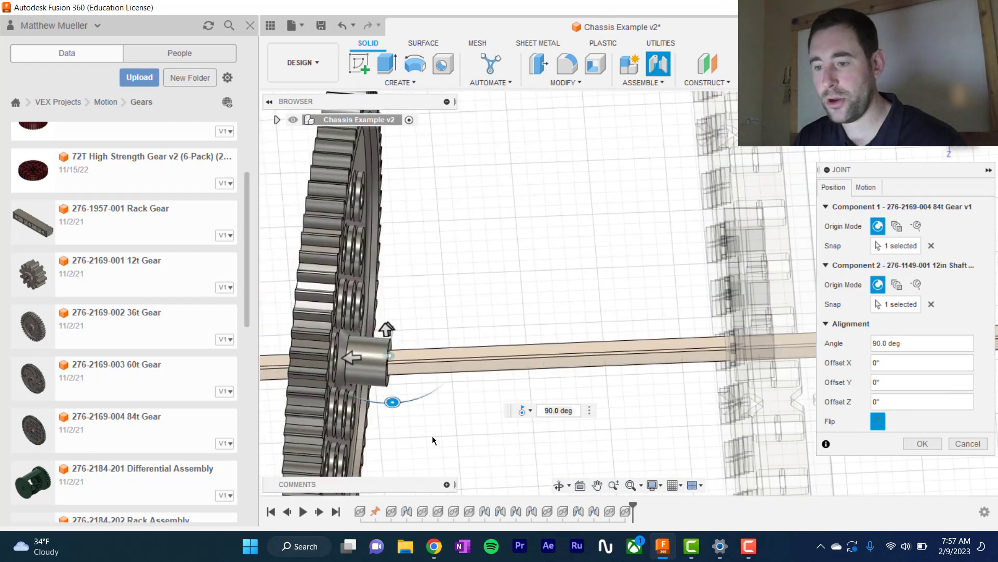
- Change the 84t gear joint's motion type to Rigid so the gear is fixed to the shaft
scroll(432, 437, down, 3)
middle_drag(706, 317, 771, 249)
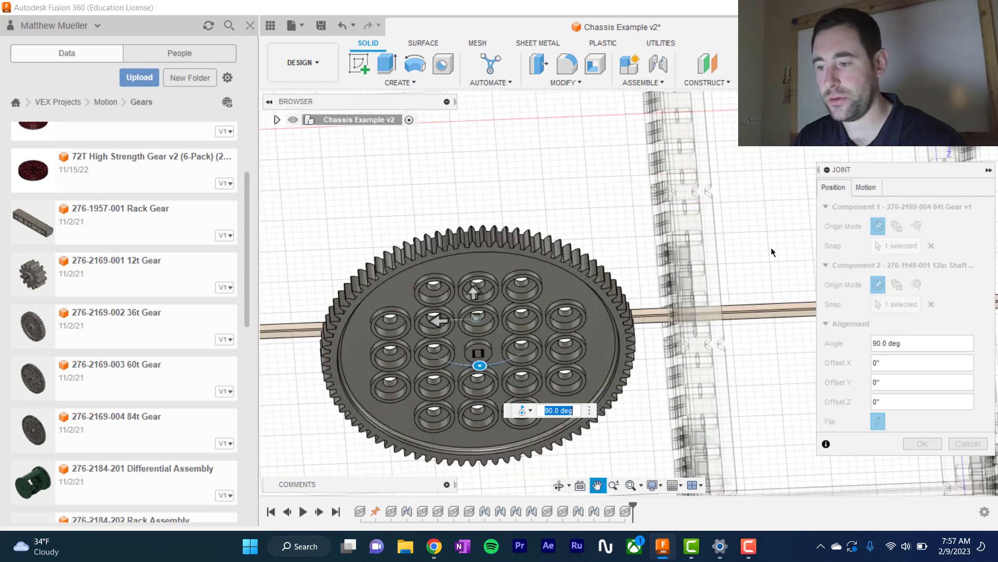
click(872, 187)
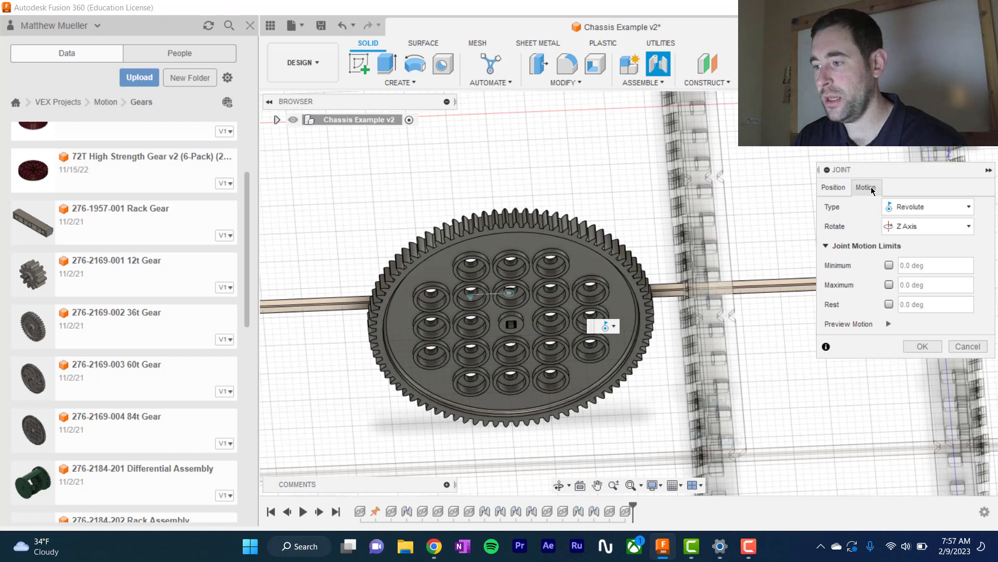
click(946, 206)
click(905, 221)
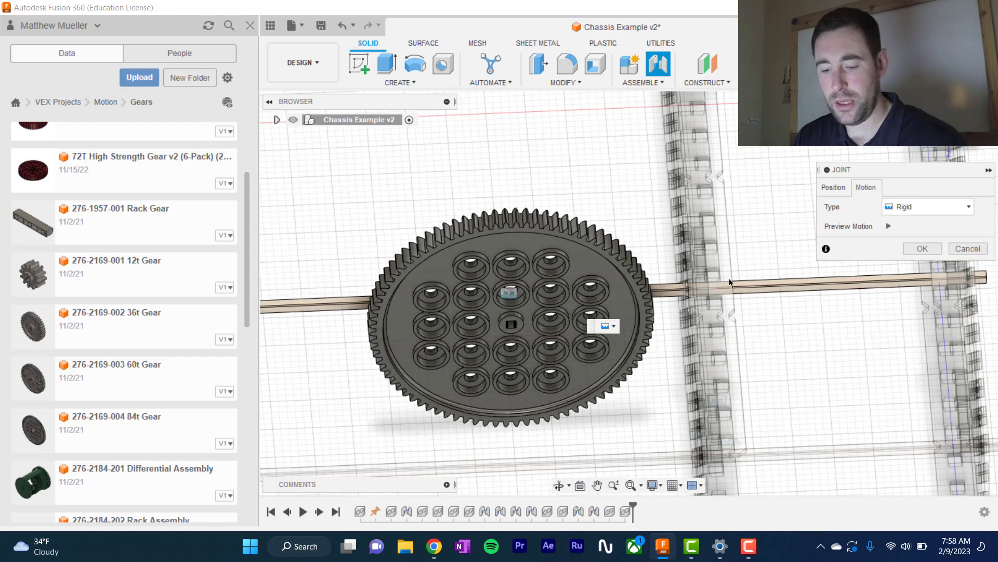
- Rotate the 84t gear's joint alignment to an angle of 180 degrees so the gear stands perpendicular to the shaft
click(840, 187)
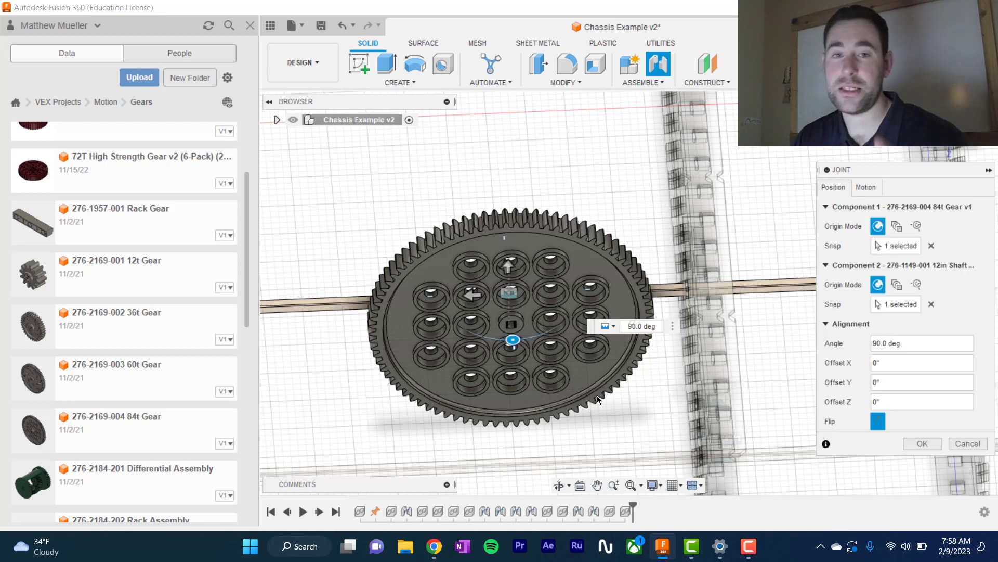
drag(514, 339, 584, 290)
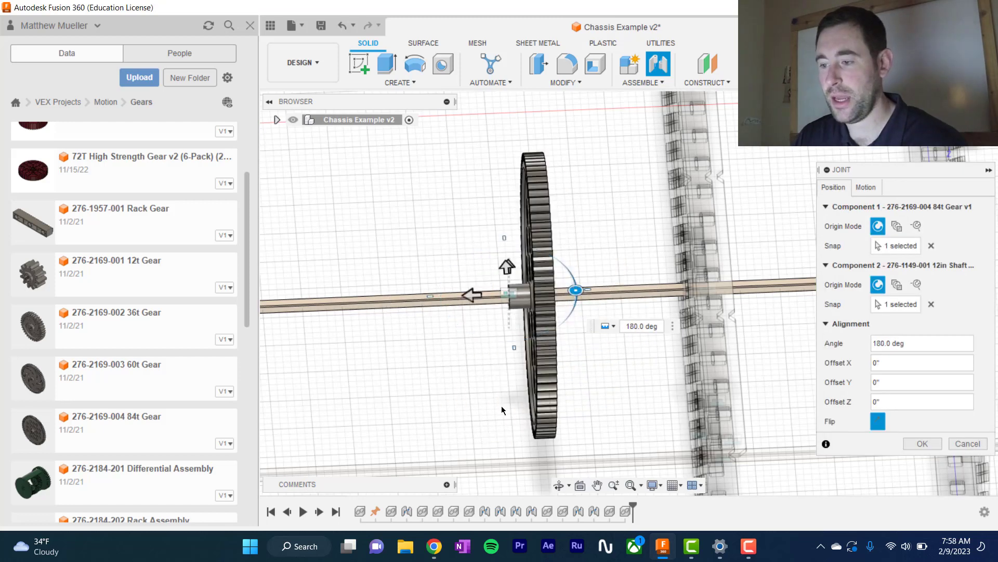
shift+middle_drag(500, 411, 586, 354)
scroll(633, 269, down, 1)
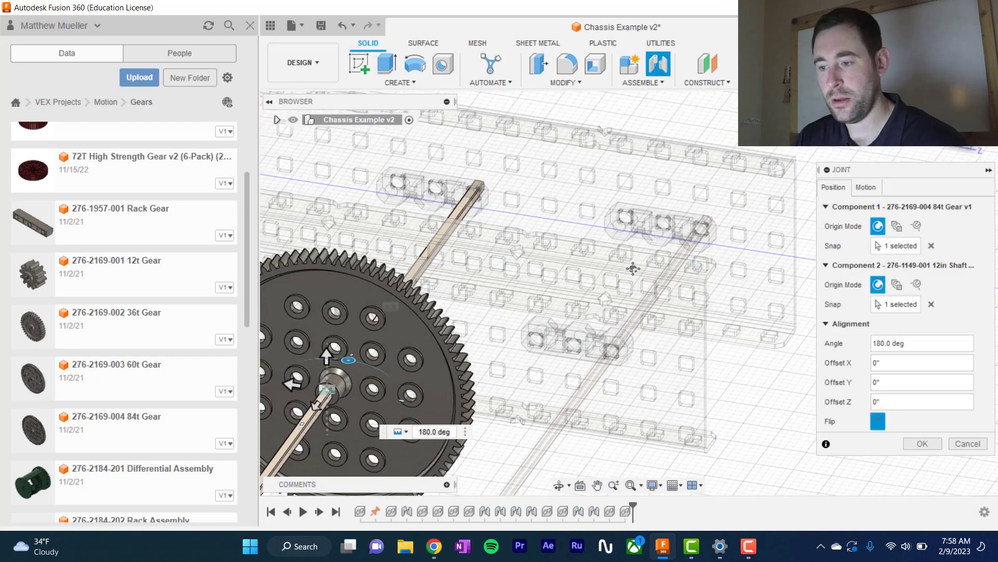
- Offset the 84t gear -4 1/2" in Y along its shaft so it sits between the two C-channels, and finish the joint
middle_drag(359, 445, 560, 315)
scroll(560, 315, up, 5)
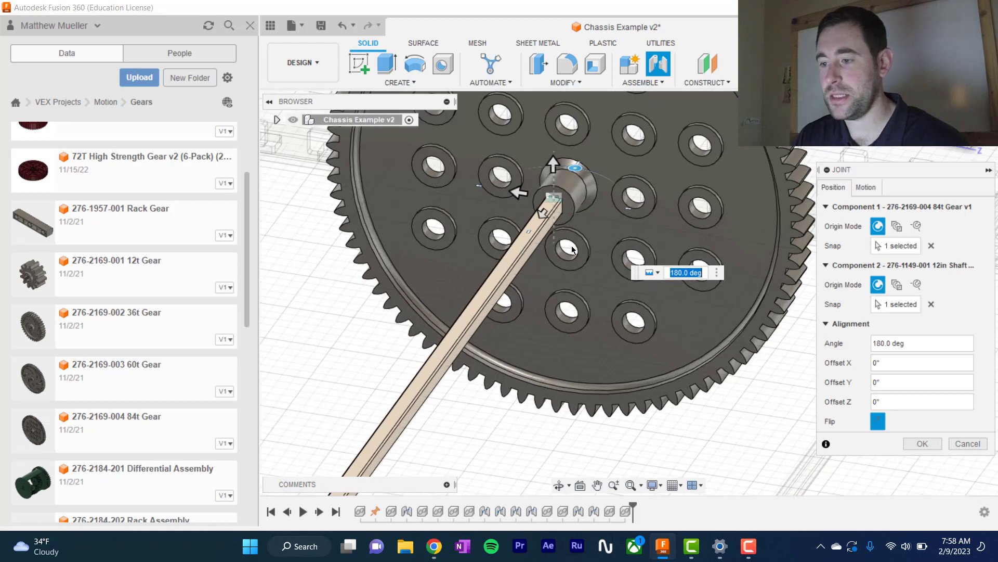
scroll(572, 308, up, 5)
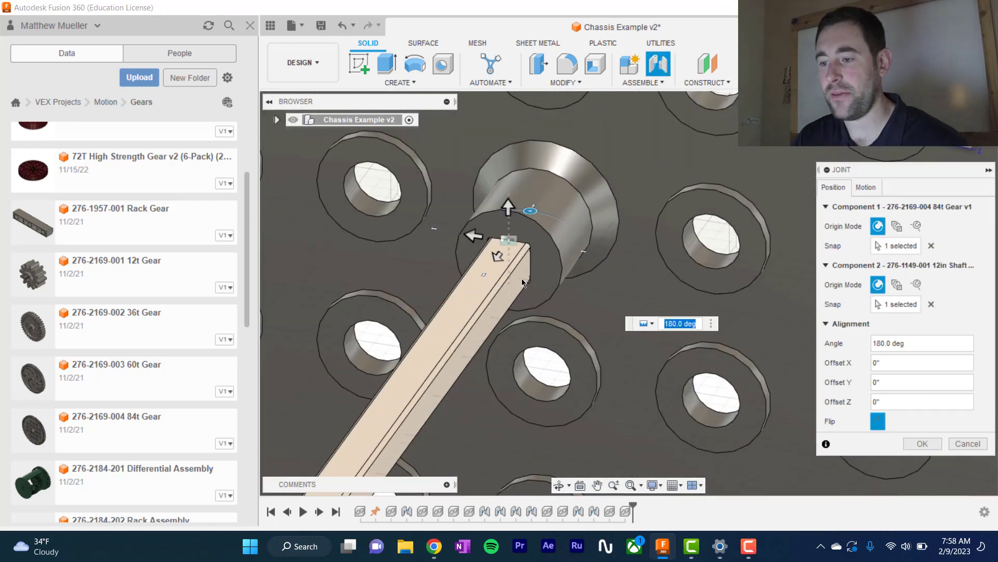
scroll(603, 357, down, 10)
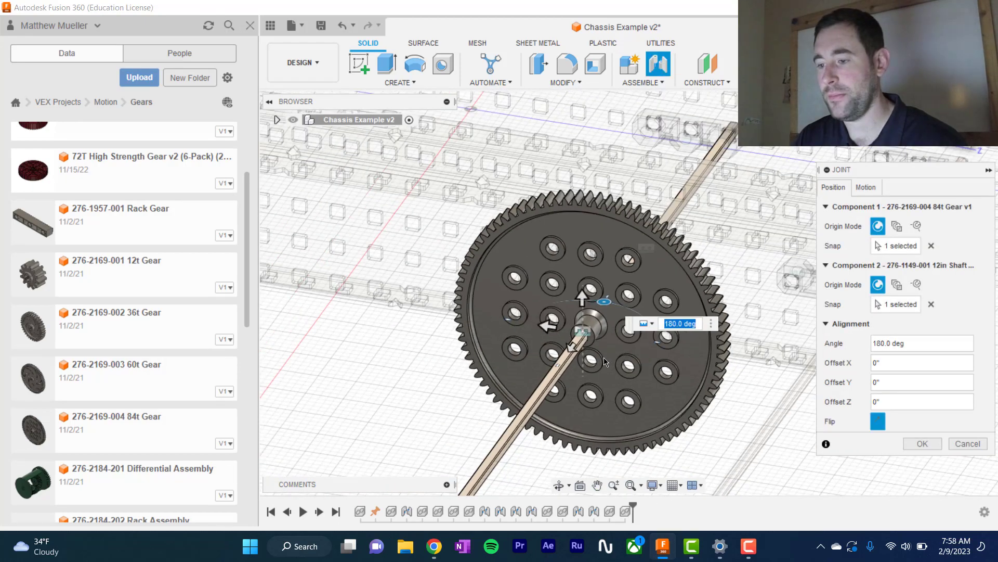
shift+middle_drag(630, 419, 451, 398)
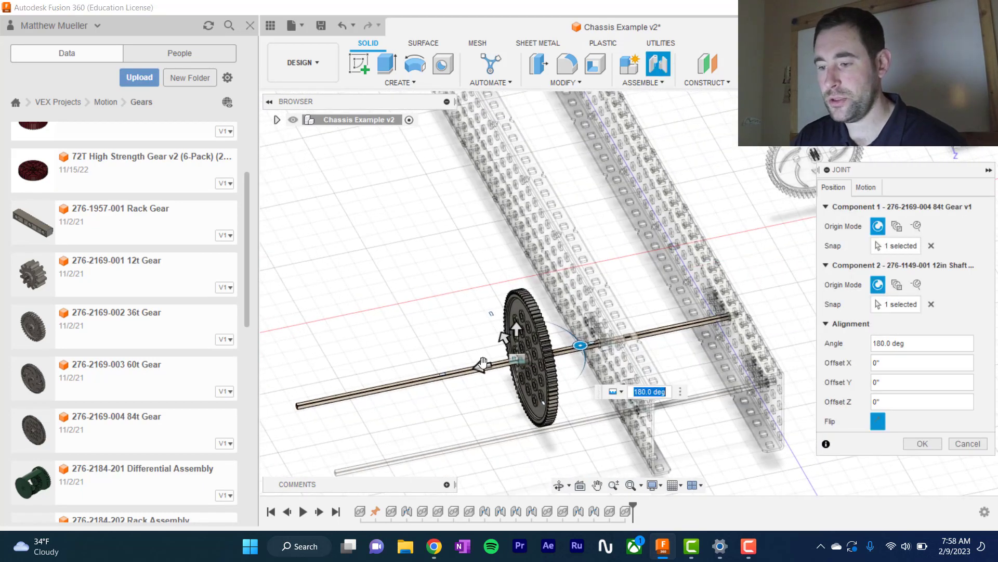
drag(497, 361, 660, 325)
middle_drag(734, 379, 656, 393)
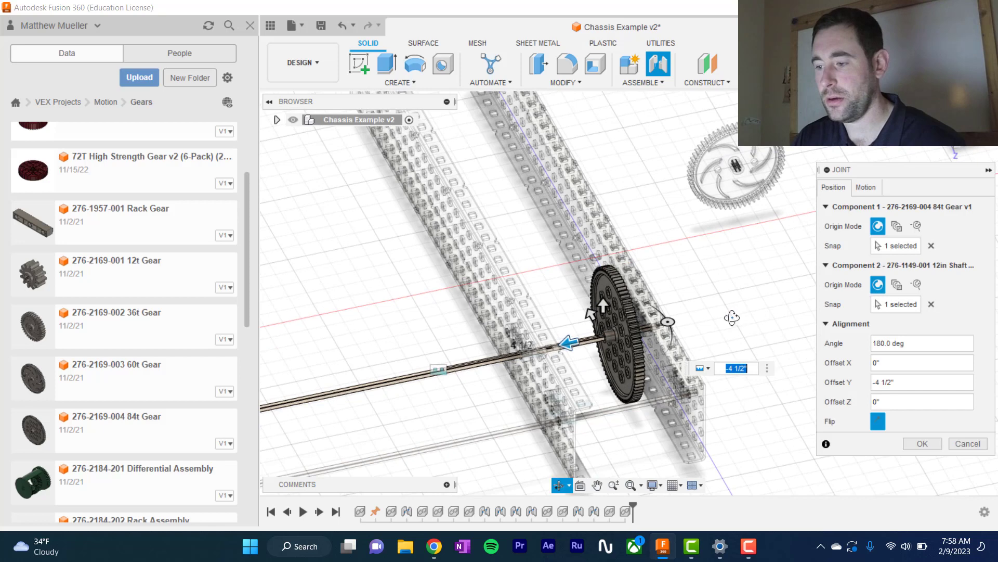
shift+middle_drag(732, 317, 715, 326)
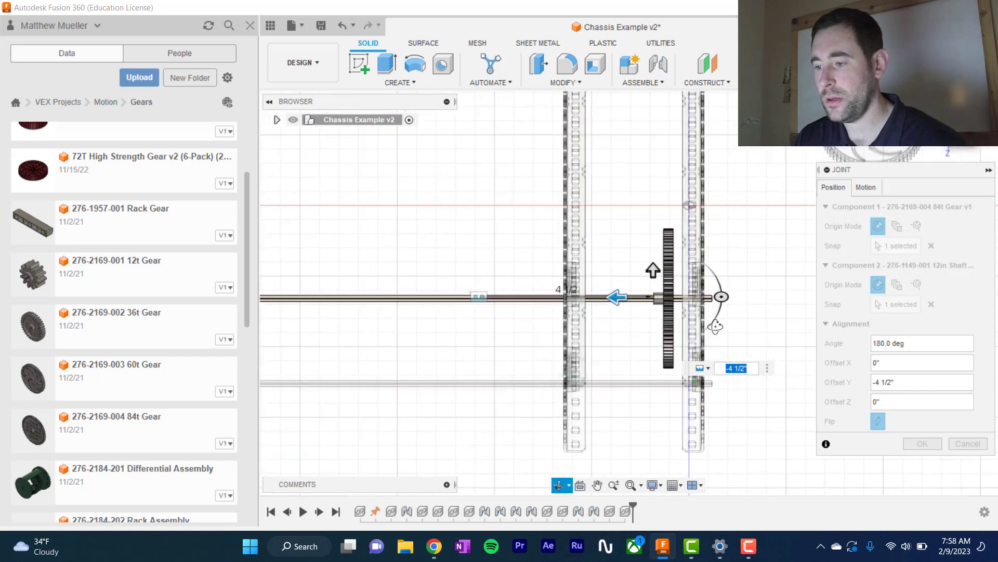
scroll(708, 326, up, 6)
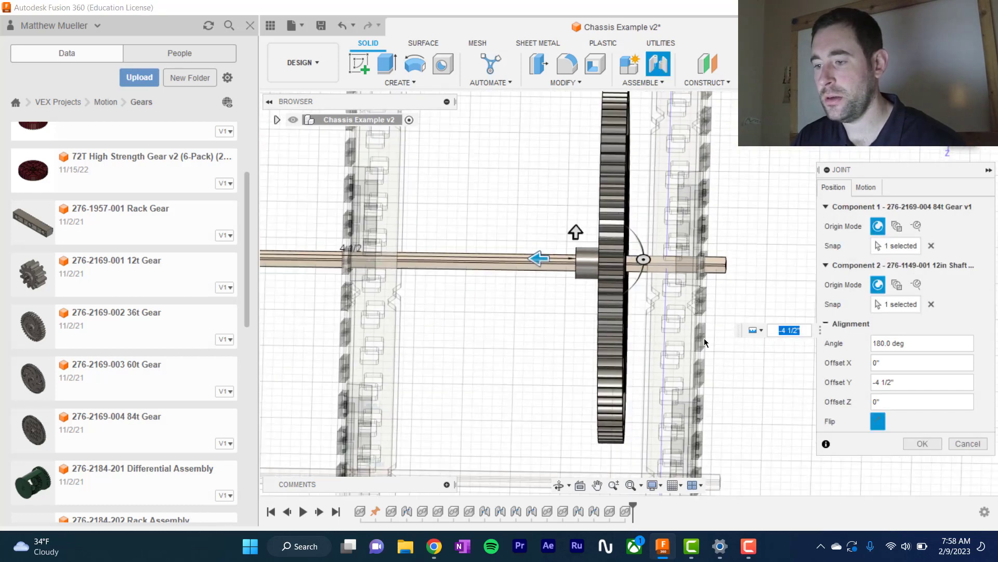
key(Return)
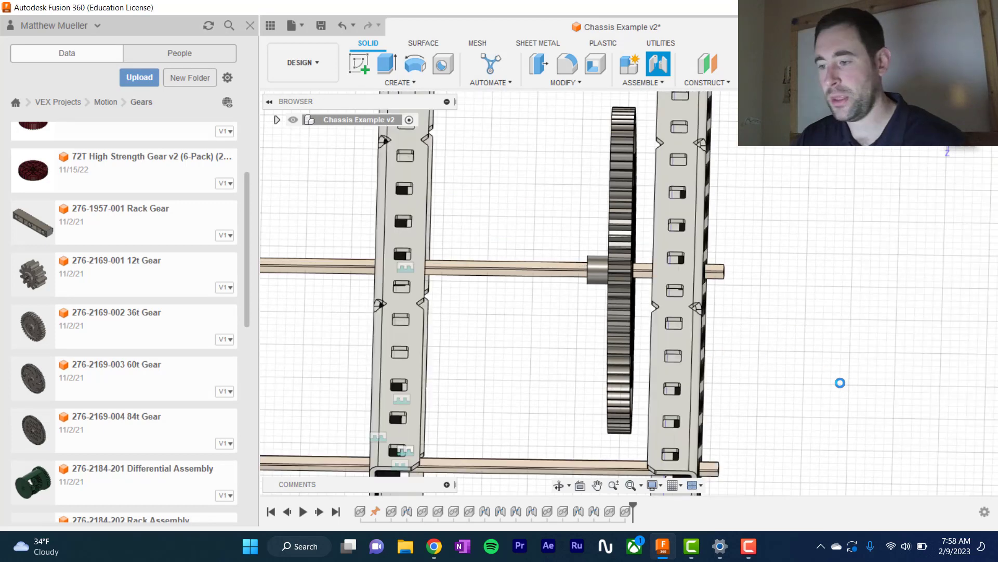
- Start a joint with its first snap at an edge midpoint of the square bore on the 60t gear's hub
scroll(753, 322, down, 3)
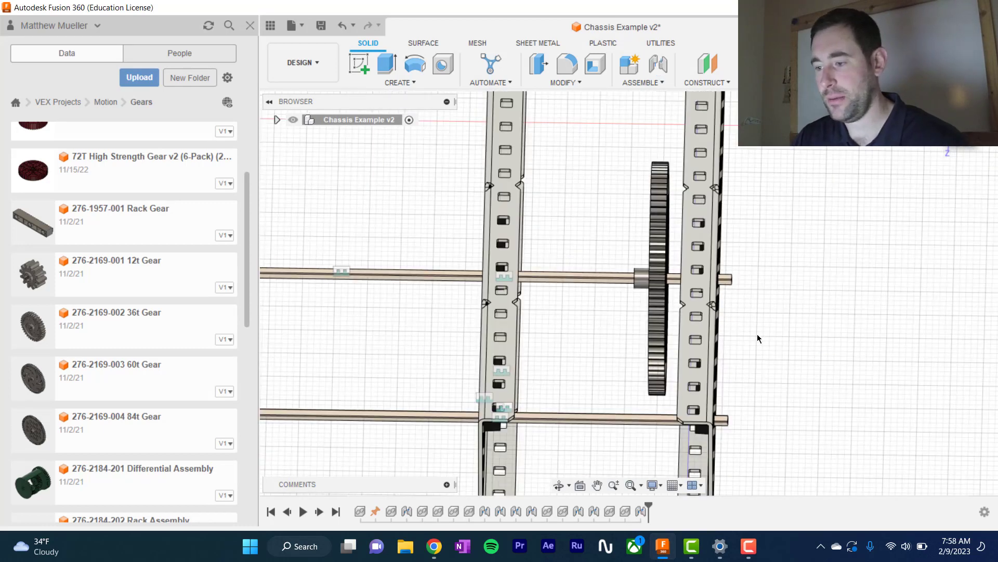
shift+middle_drag(762, 348, 781, 336)
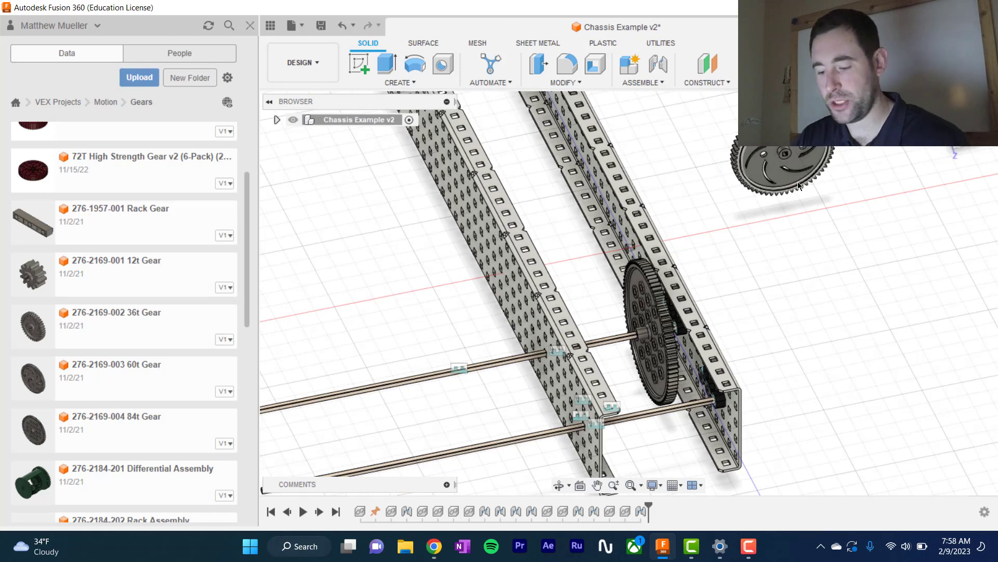
key(j)
scroll(793, 156, up, 10)
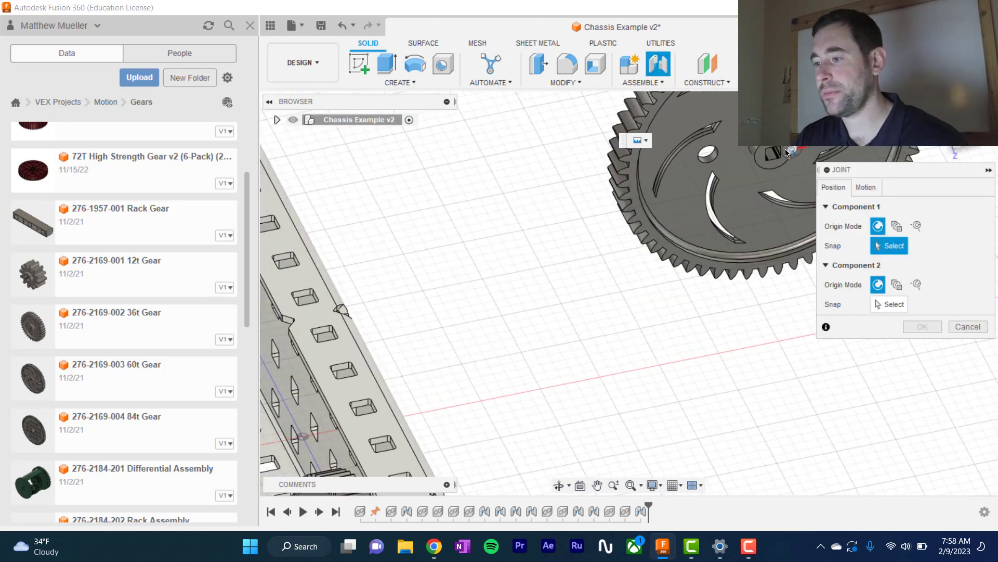
scroll(731, 194, up, 4)
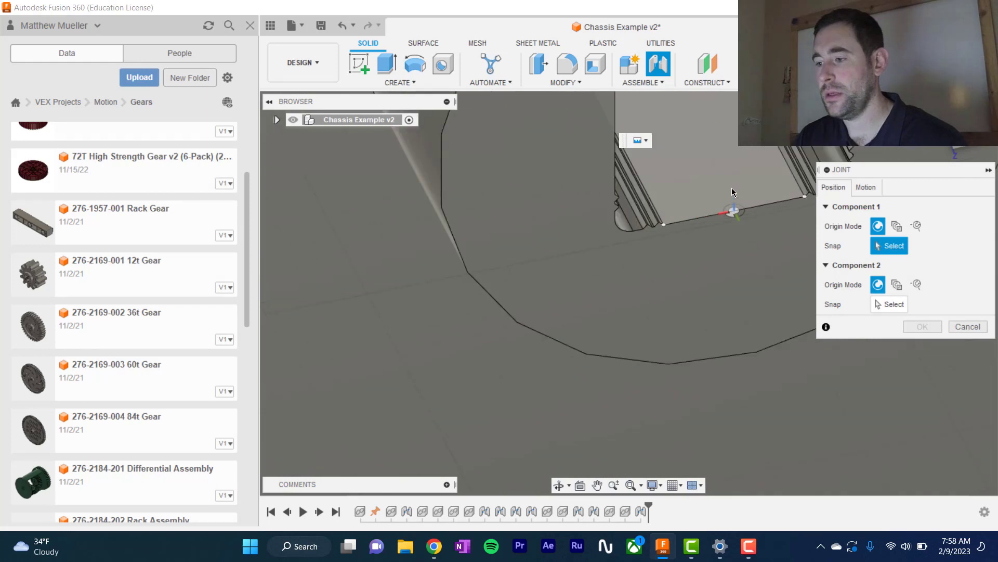
click(735, 209)
- Set the 60t gear joint's second snap at the midpoint of a flat side face on the shaft nearer the channel ends
scroll(737, 248, down, 5)
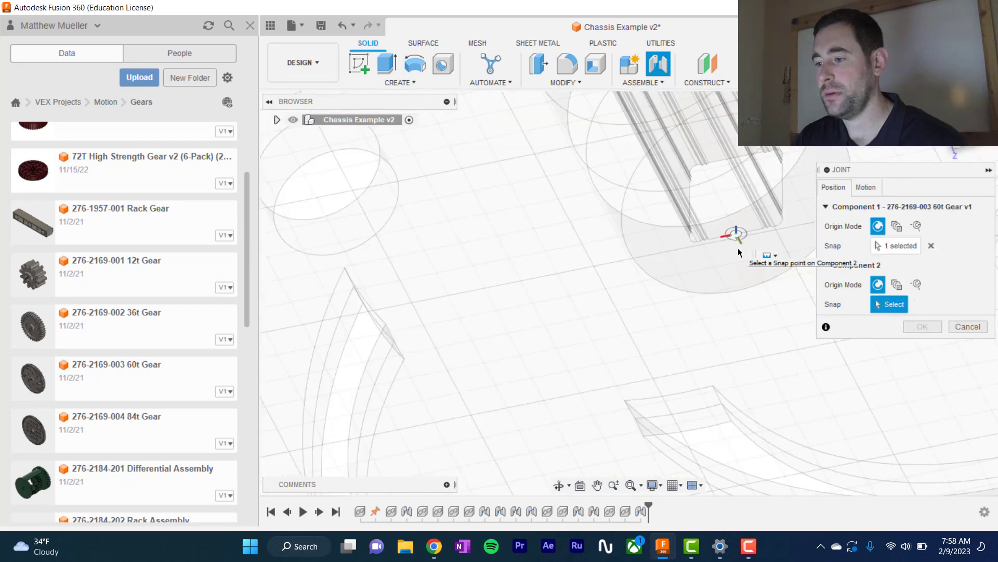
scroll(734, 261, down, 5)
scroll(591, 367, down, 3)
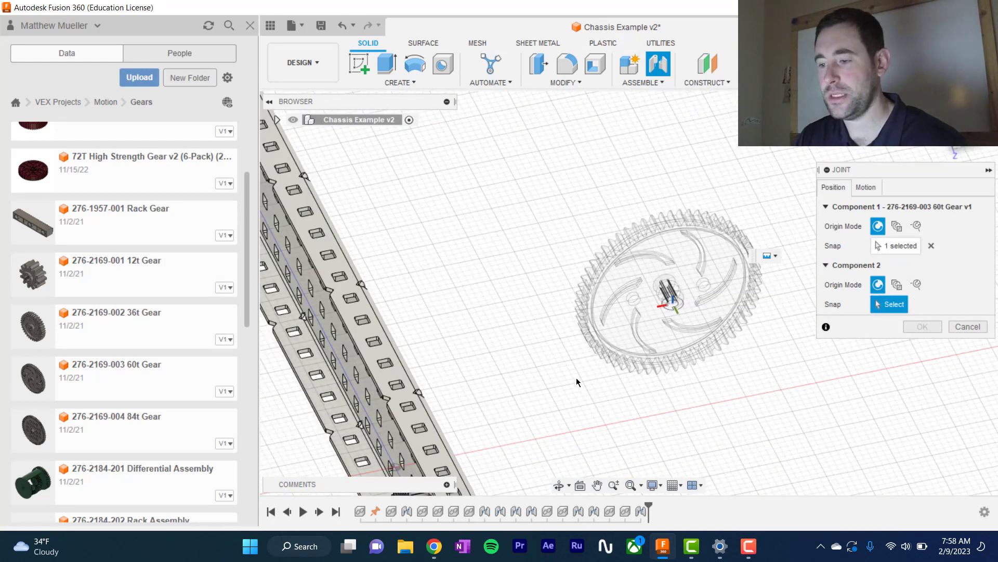
middle_drag(622, 305, 748, 151)
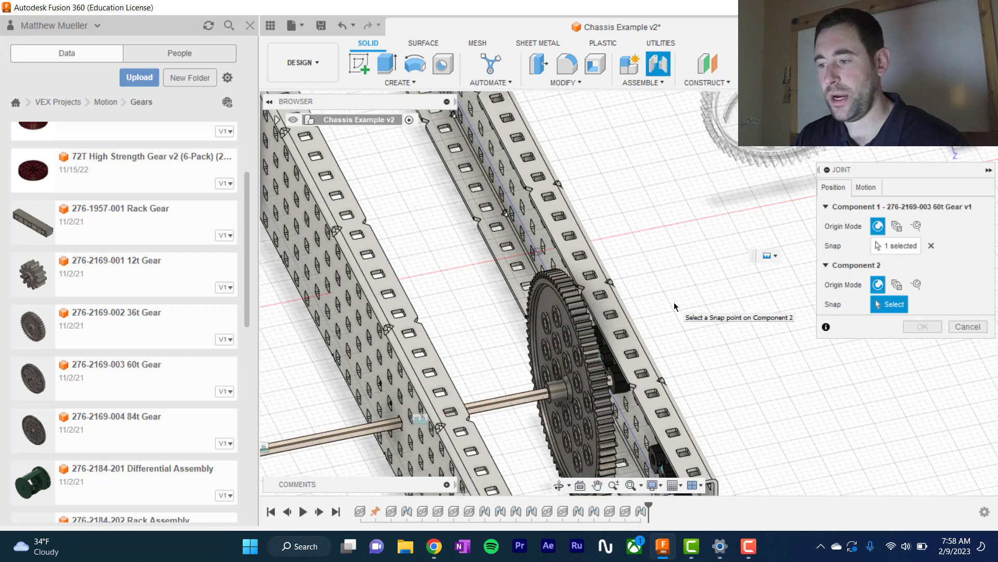
scroll(680, 300, down, 3)
scroll(680, 299, down, 1)
scroll(560, 343, up, 8)
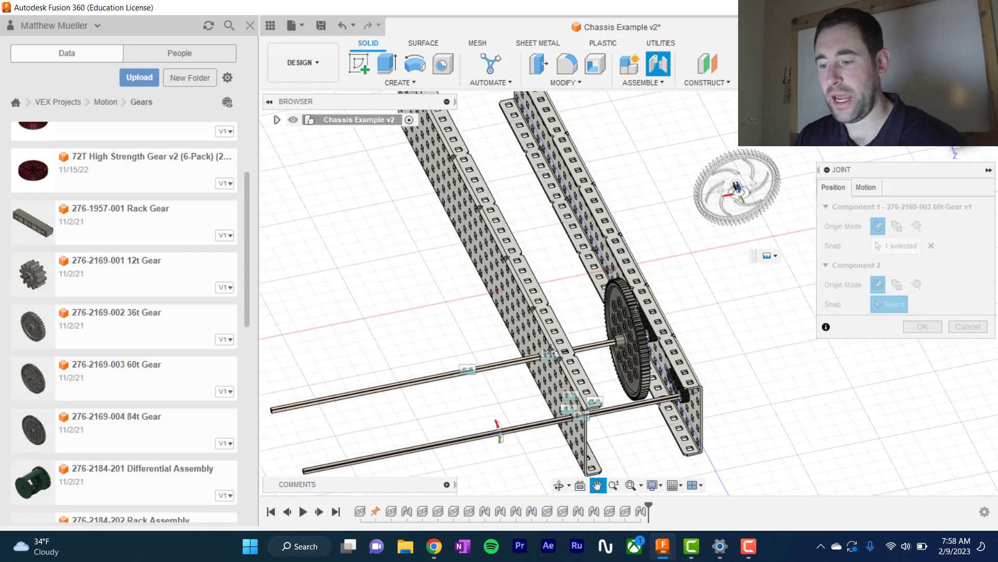
scroll(552, 341, up, 1)
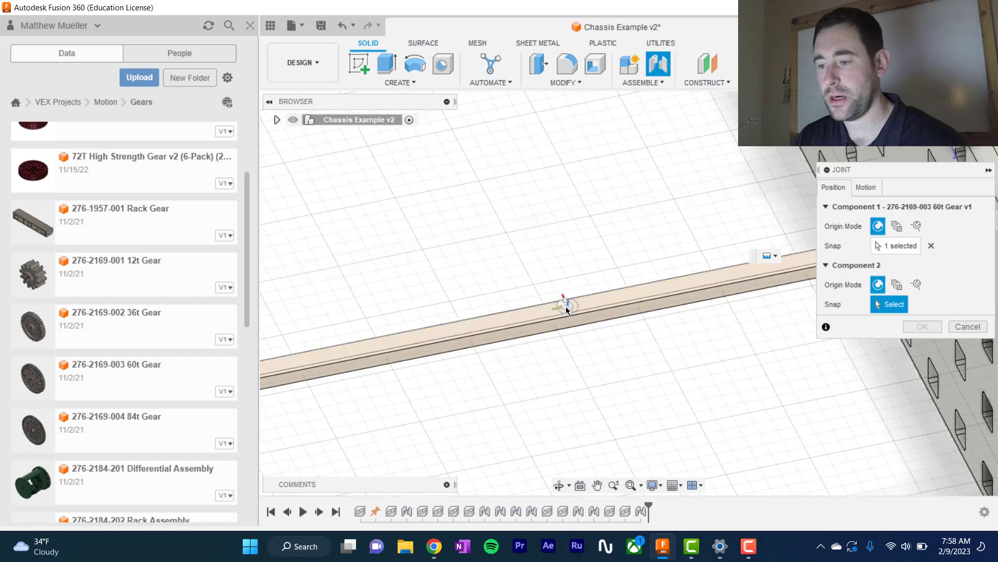
click(566, 307)
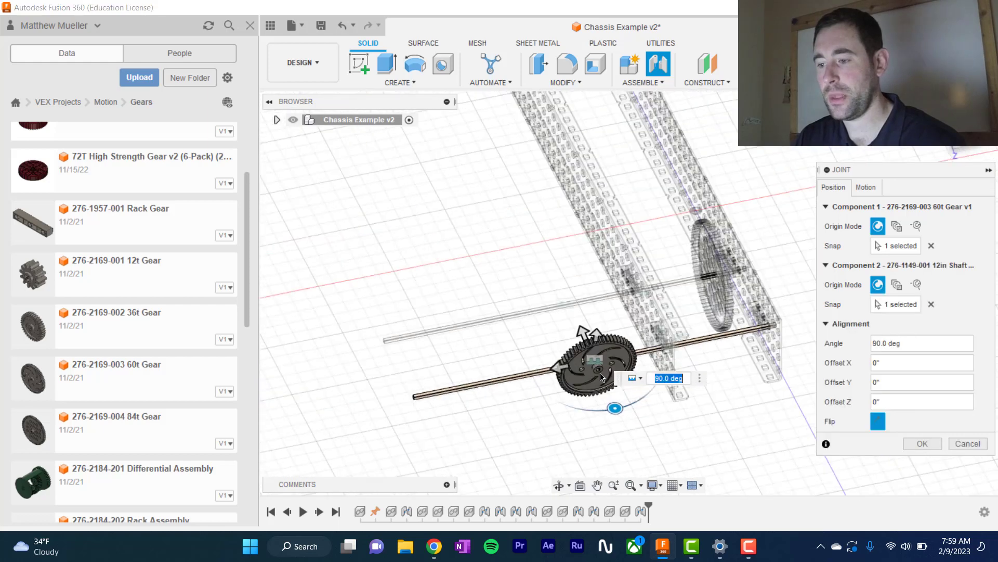
- Set the 60t gear joint's angle to 0 degrees and Y offset to -5 3/32" to align it with the 84t gear, and finish the joint
drag(615, 408, 707, 338)
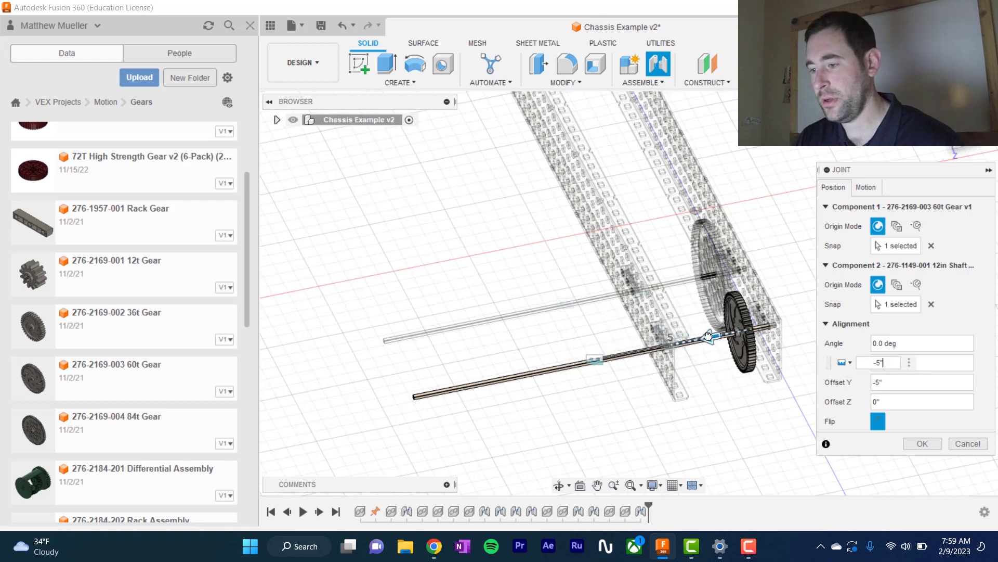
shift+middle_drag(708, 395, 656, 369)
scroll(753, 351, up, 5)
drag(651, 329, 661, 330)
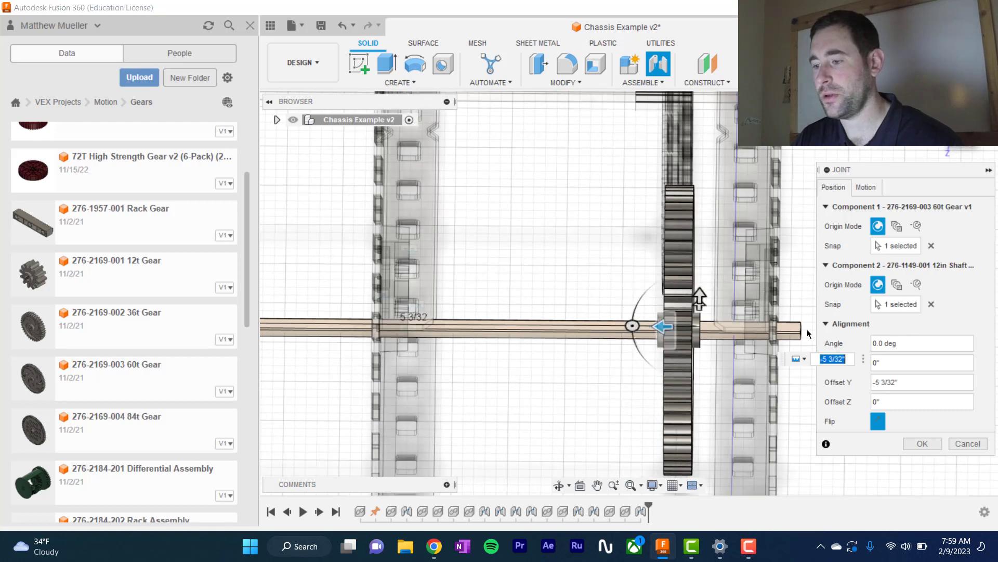
click(921, 444)
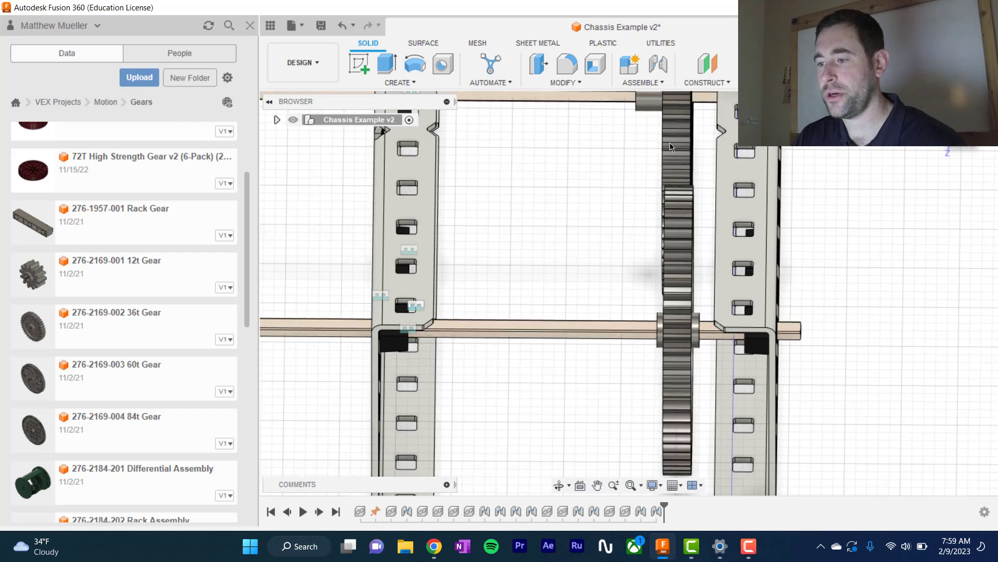
- Open the Wheels folder inside the Motion folder of the VEX Projects parts library
scroll(720, 236, down, 5)
middle_drag(790, 264, 773, 308)
scroll(776, 315, down, 2)
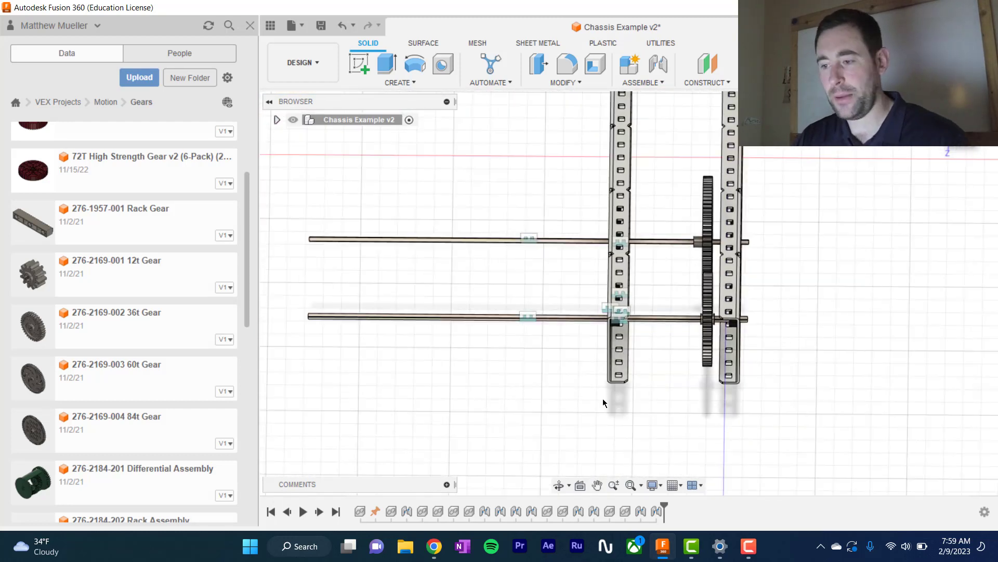
click(105, 102)
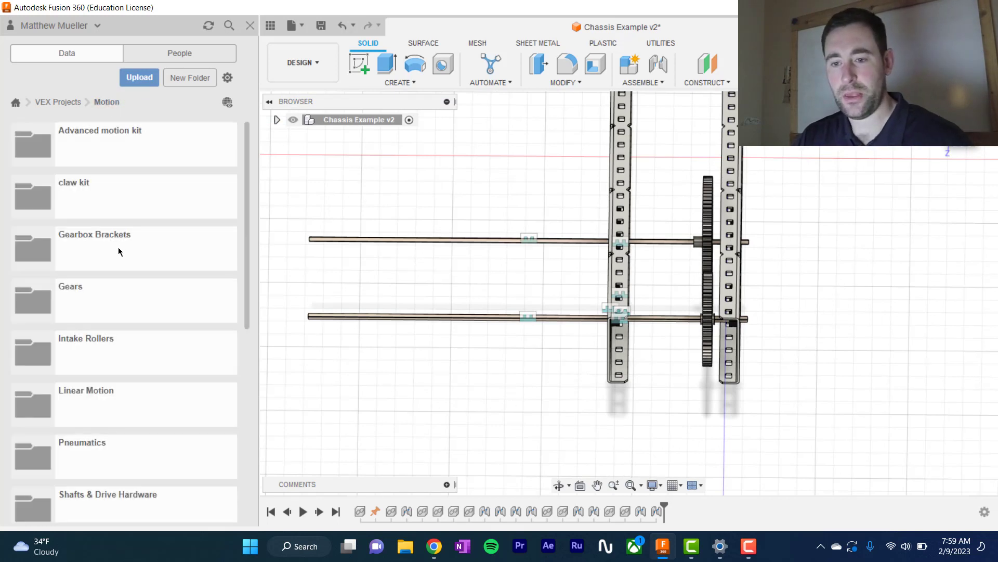
scroll(150, 336, down, 7)
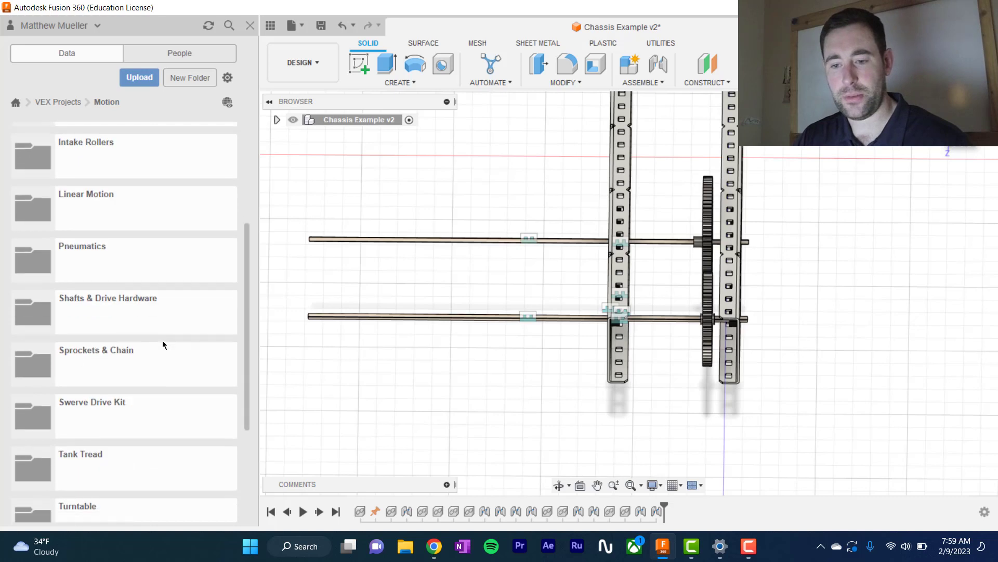
click(84, 391)
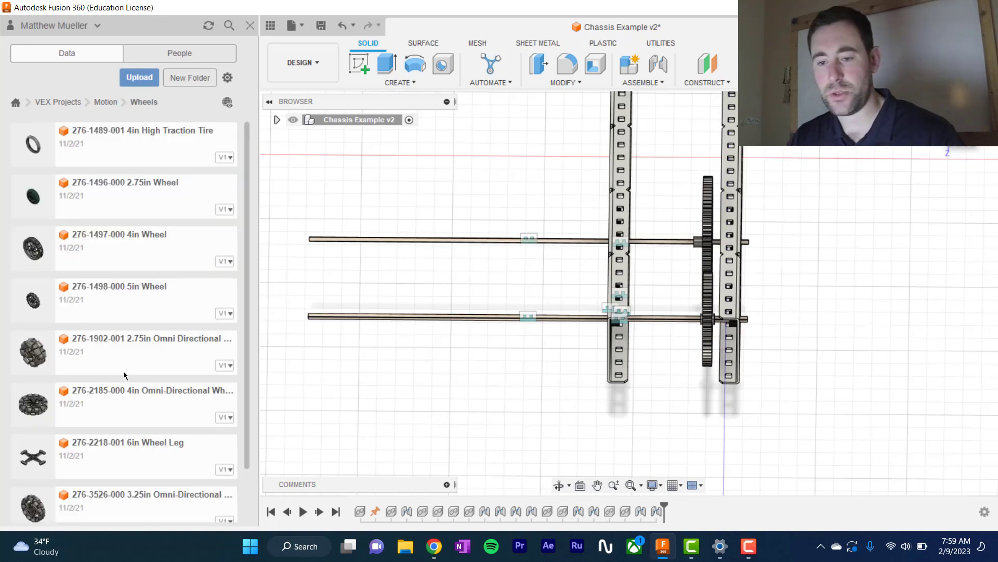
scroll(110, 378, down, 2)
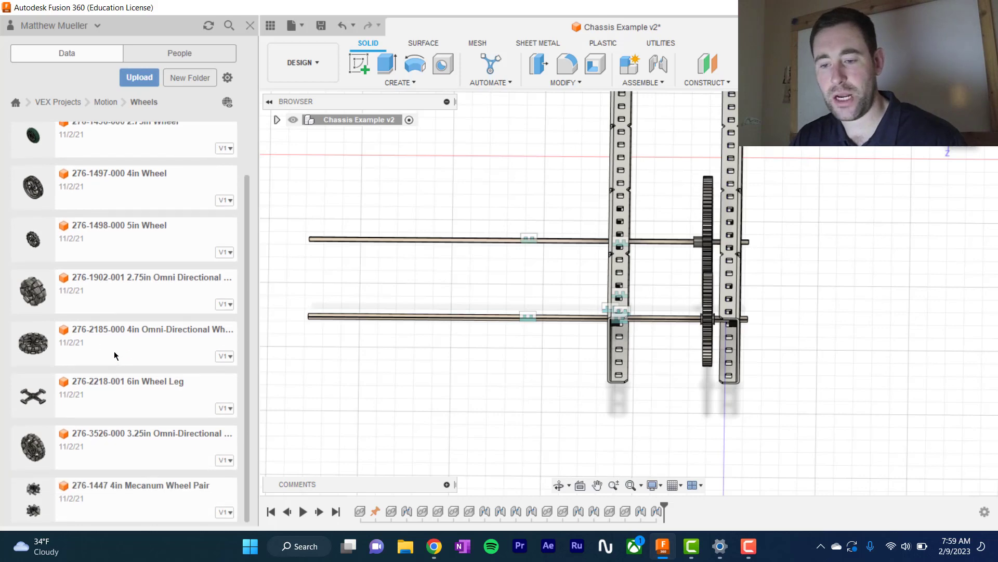
drag(110, 345, 476, 419)
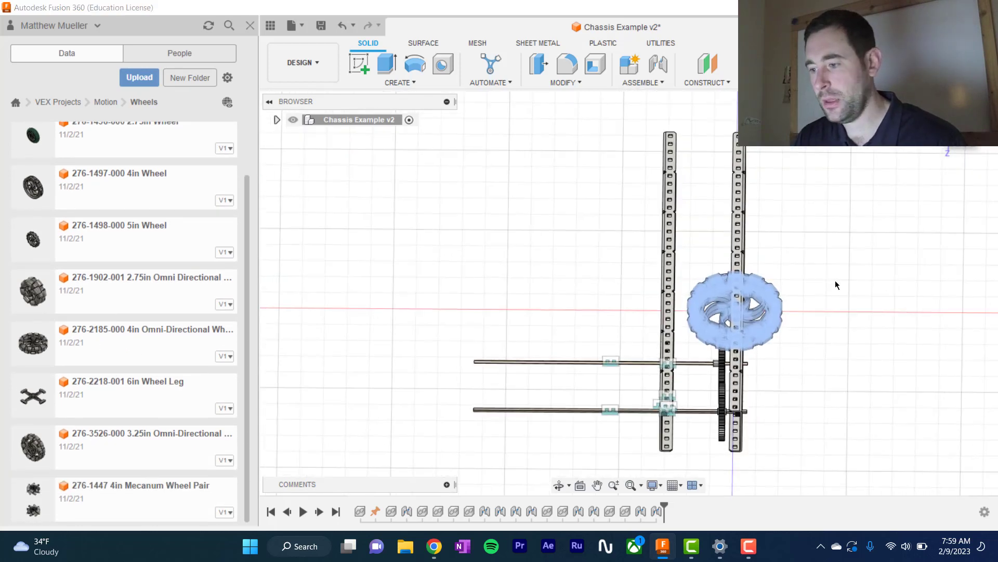
scroll(774, 315, down, 1)
drag(776, 313, 839, 314)
middle_drag(802, 403, 675, 397)
scroll(714, 398, up, 3)
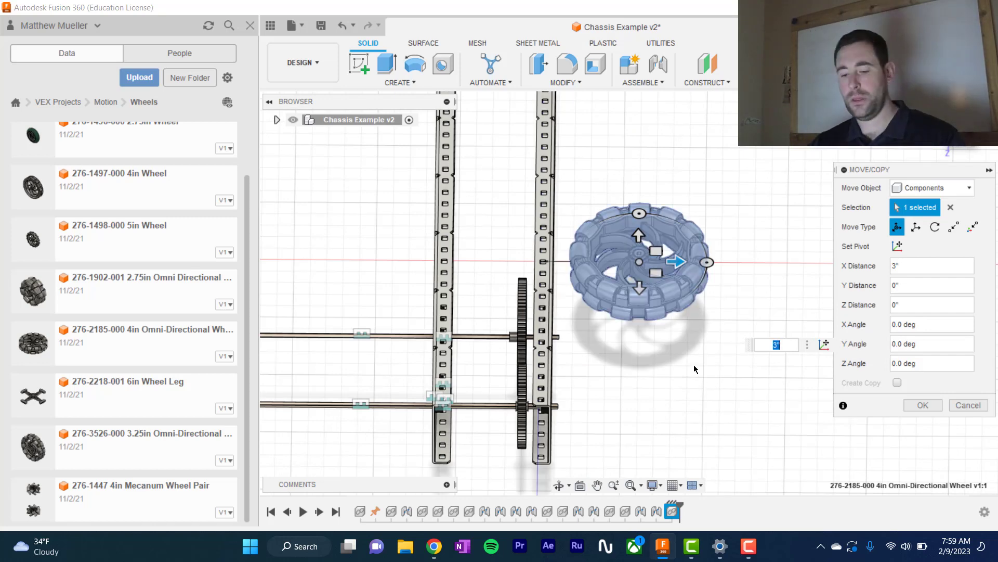
scroll(676, 330, up, 2)
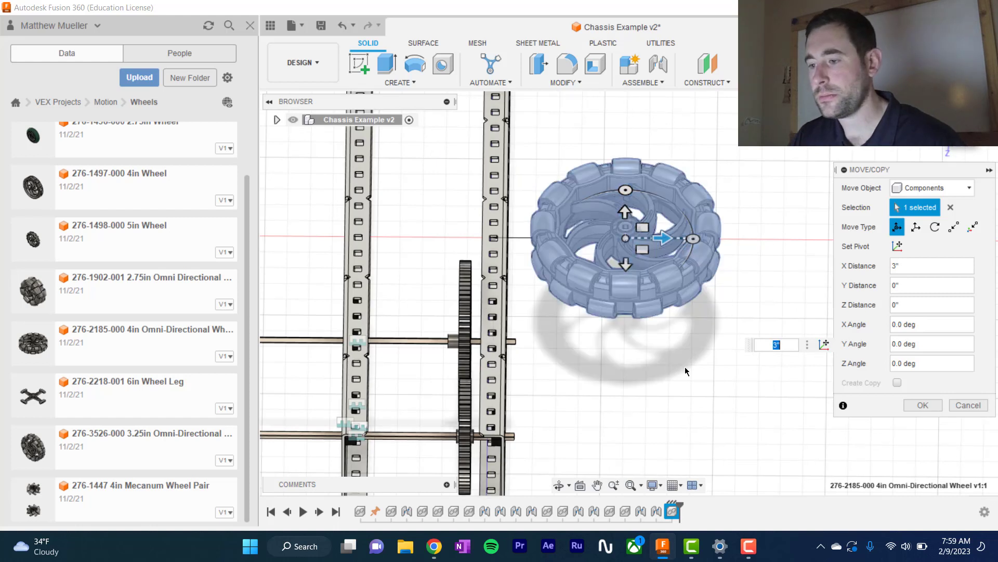
key(Return)
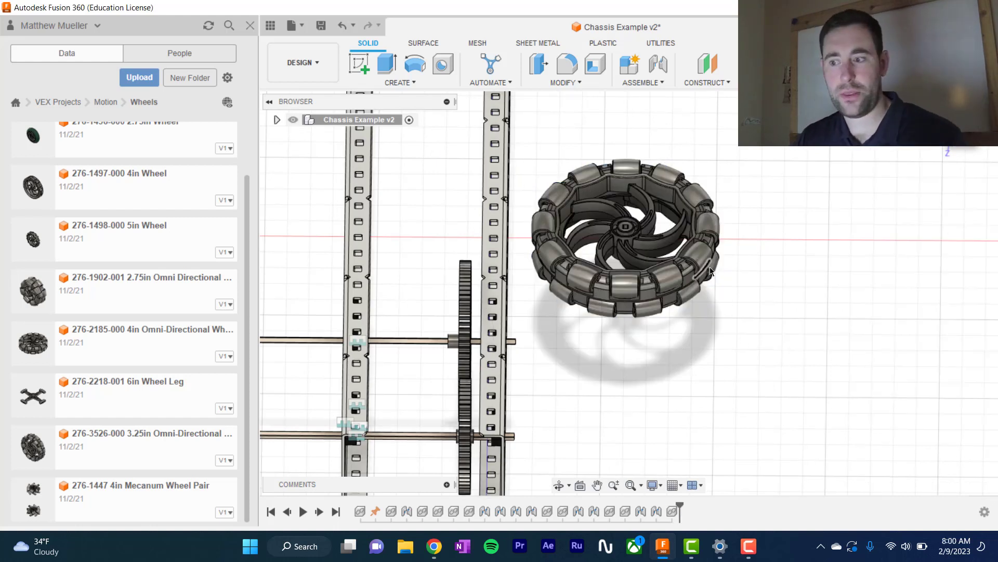
- Expand the 4in omni-directional wheel in the design's component tree and look through the sub-components it is made of
click(277, 120)
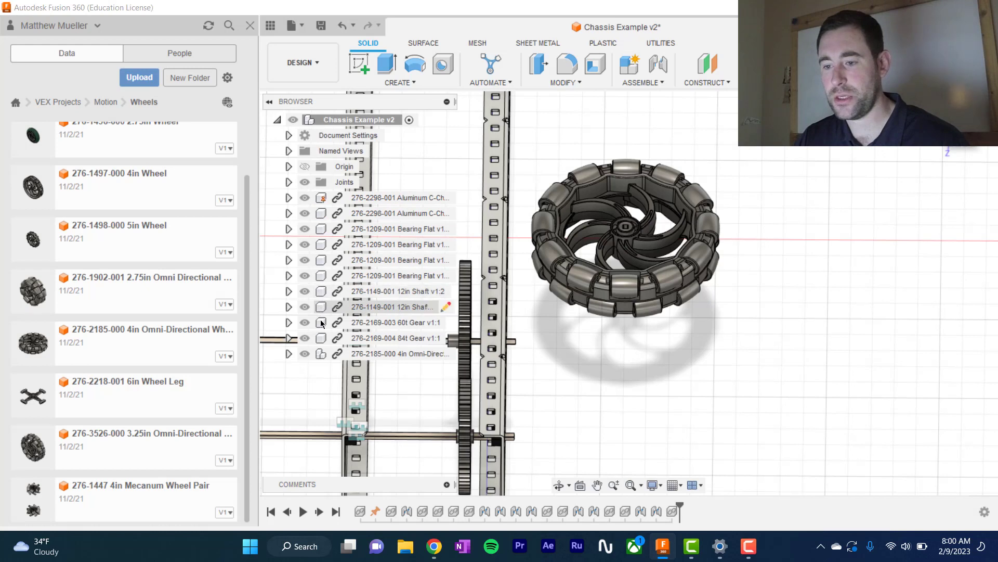
click(322, 356)
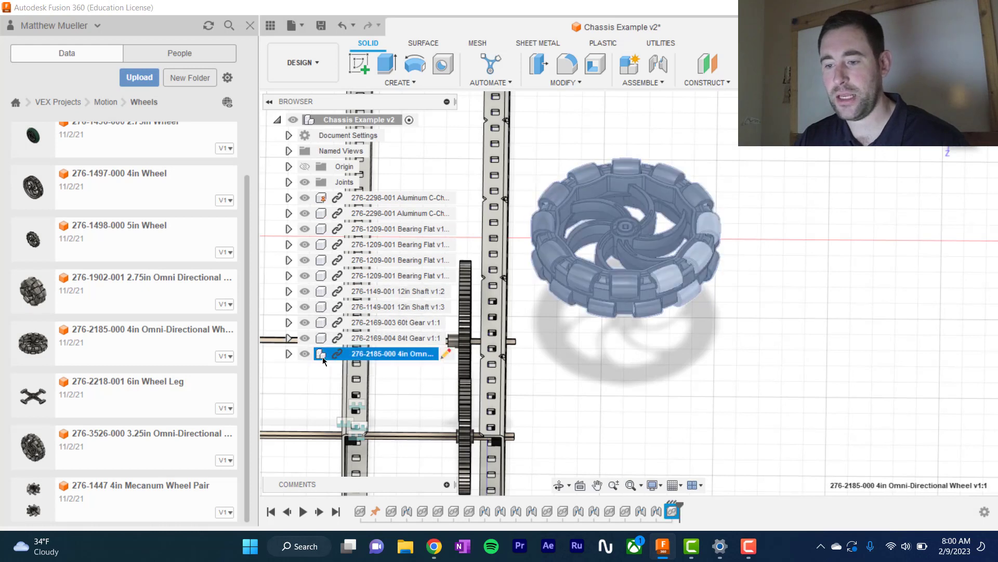
click(288, 354)
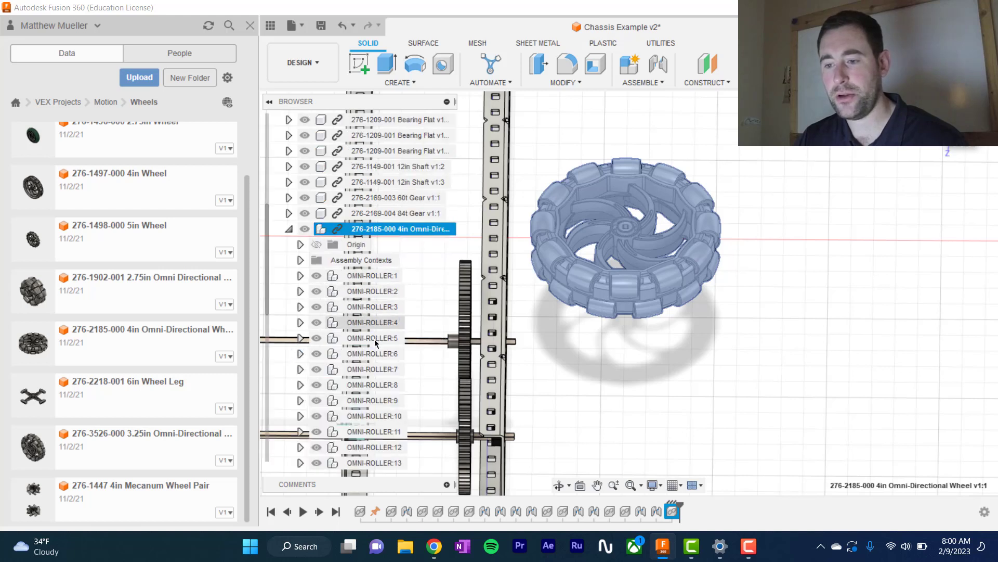
scroll(373, 353, down, 3)
scroll(373, 352, down, 3)
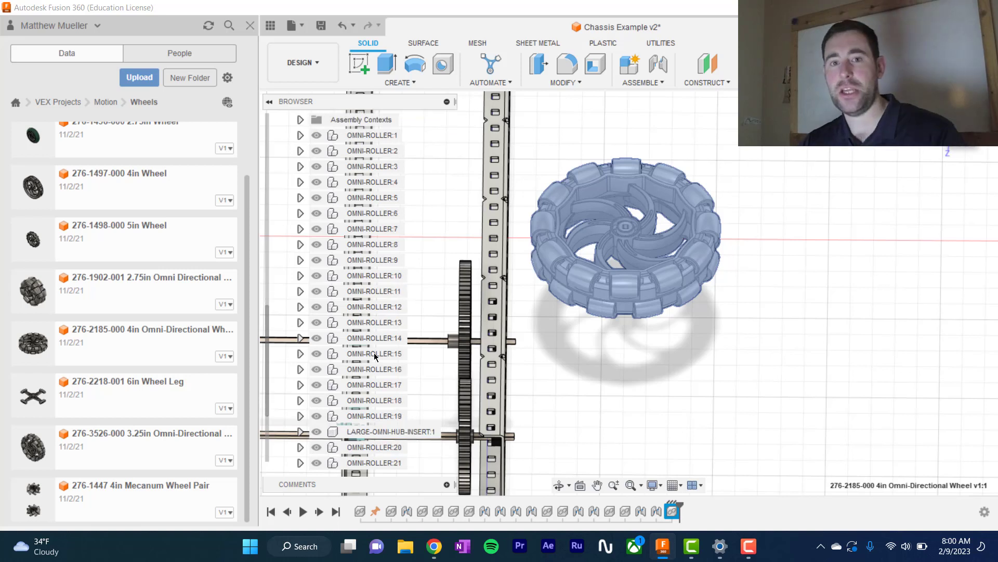
scroll(365, 318, up, 1)
scroll(314, 249, up, 3)
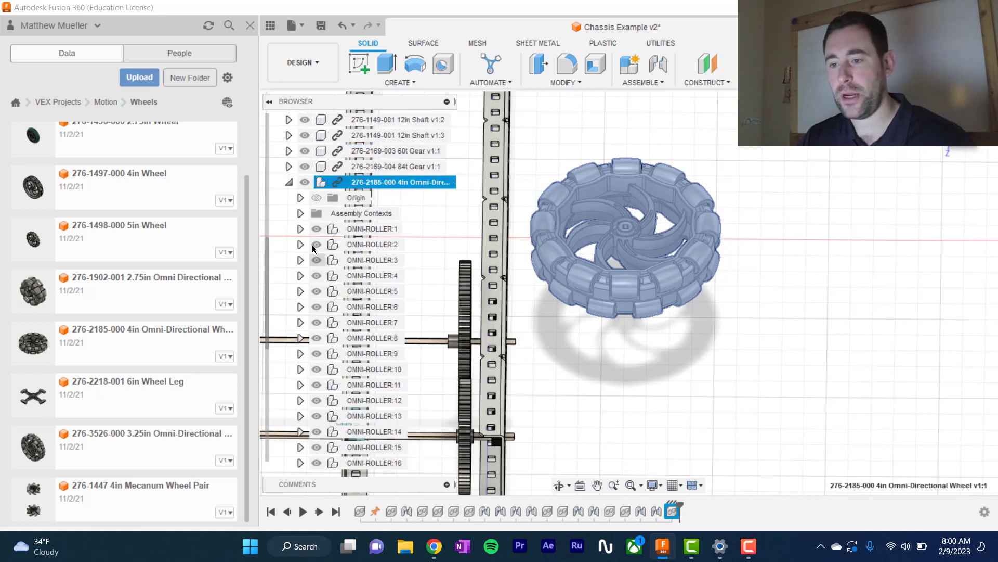
- Collapse the omni-directional wheel in the component tree and examine the bodies inside the 84t gear for comparison
click(290, 183)
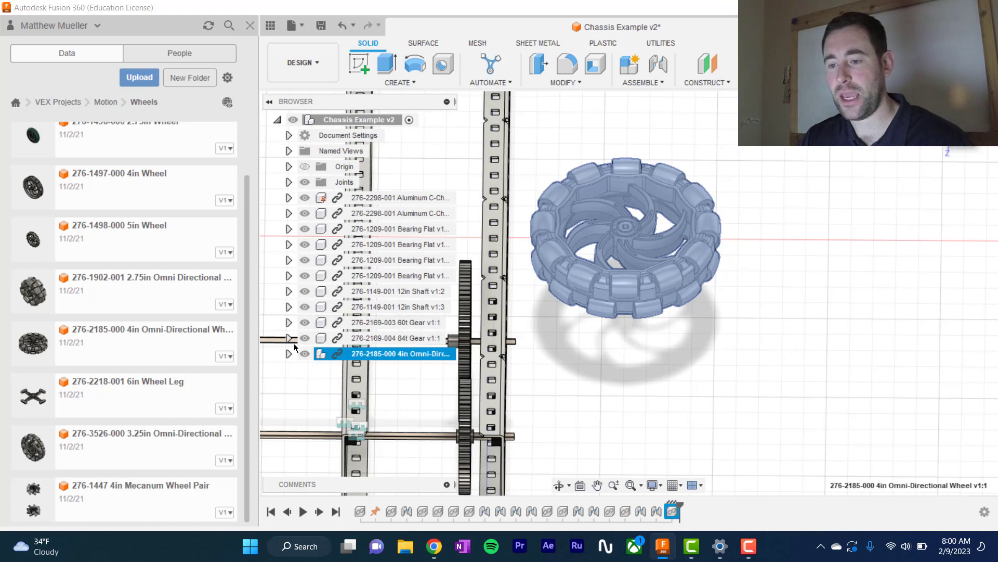
click(372, 341)
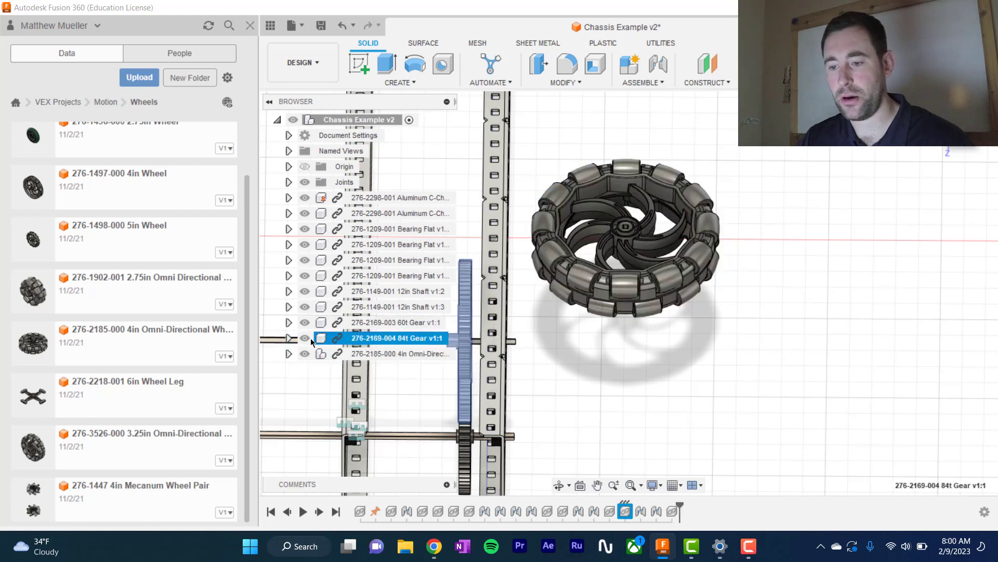
click(289, 338)
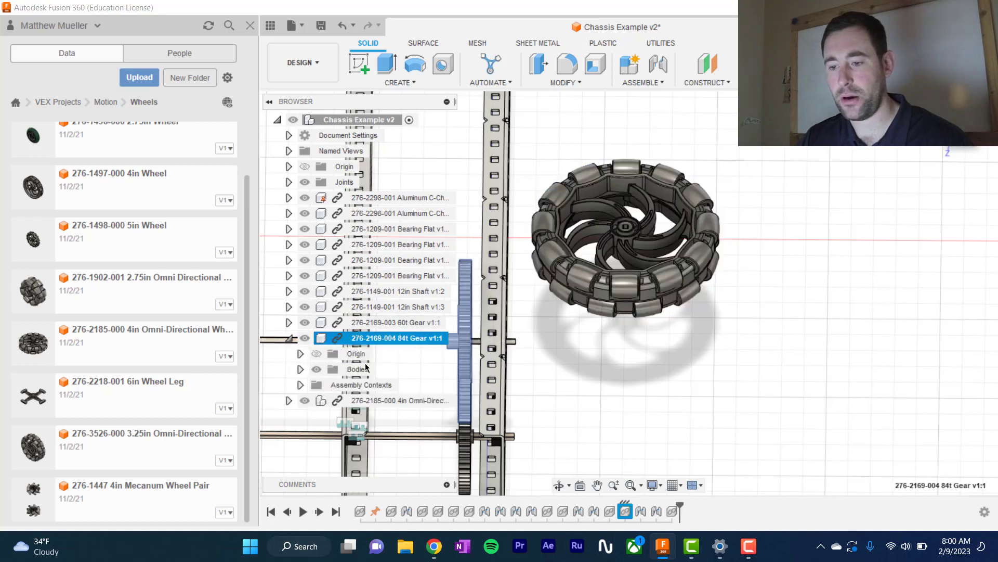
click(301, 369)
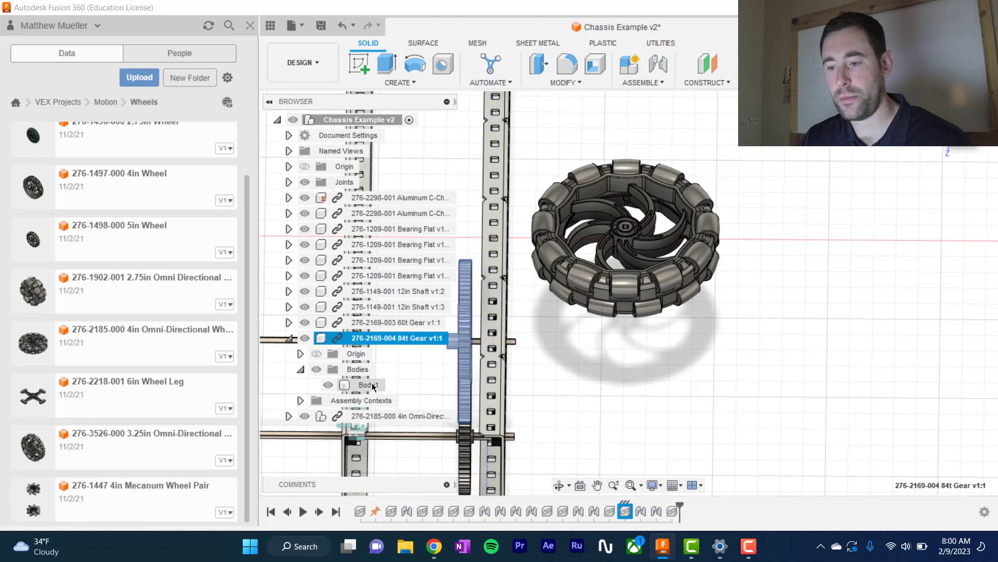
click(301, 370)
click(289, 338)
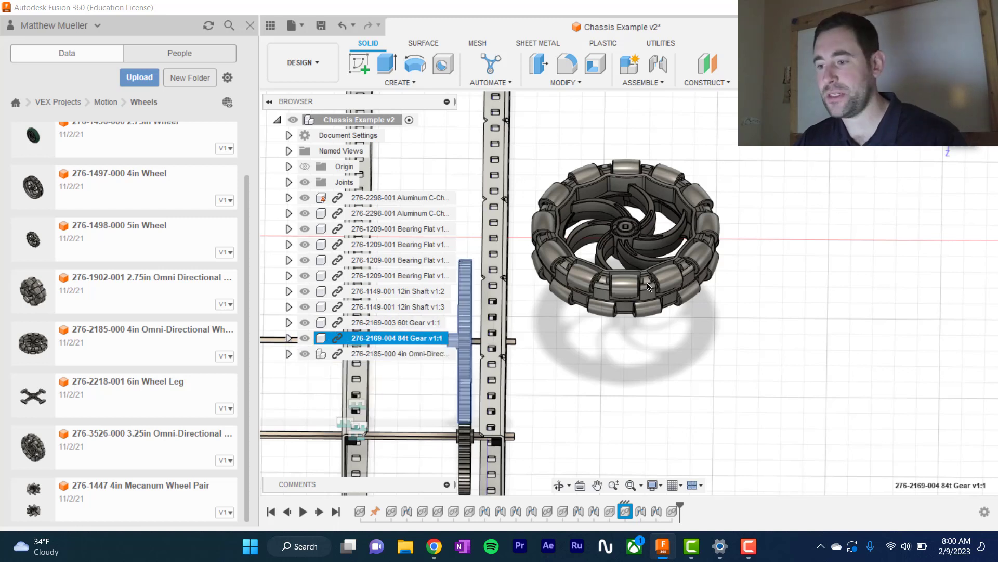
- Make the 4in omni-directional wheel a rigid group including its child components, capturing the current component positions
click(388, 357)
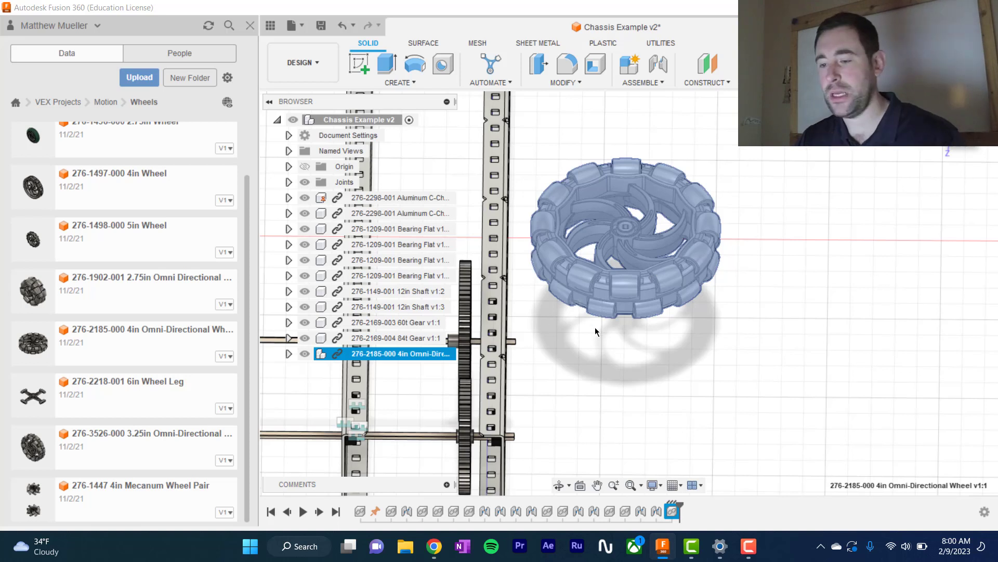
right_click(388, 355)
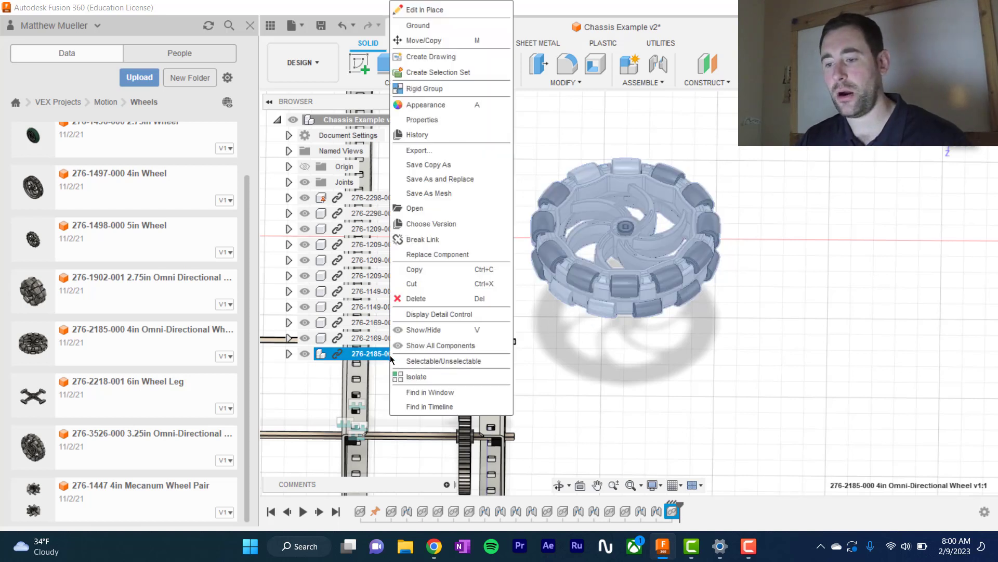
click(425, 88)
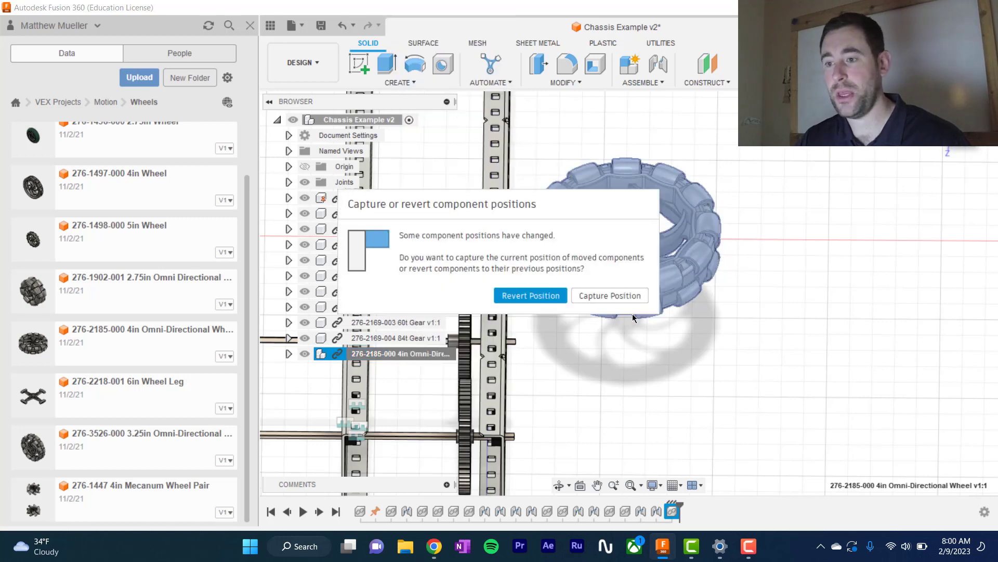
click(598, 296)
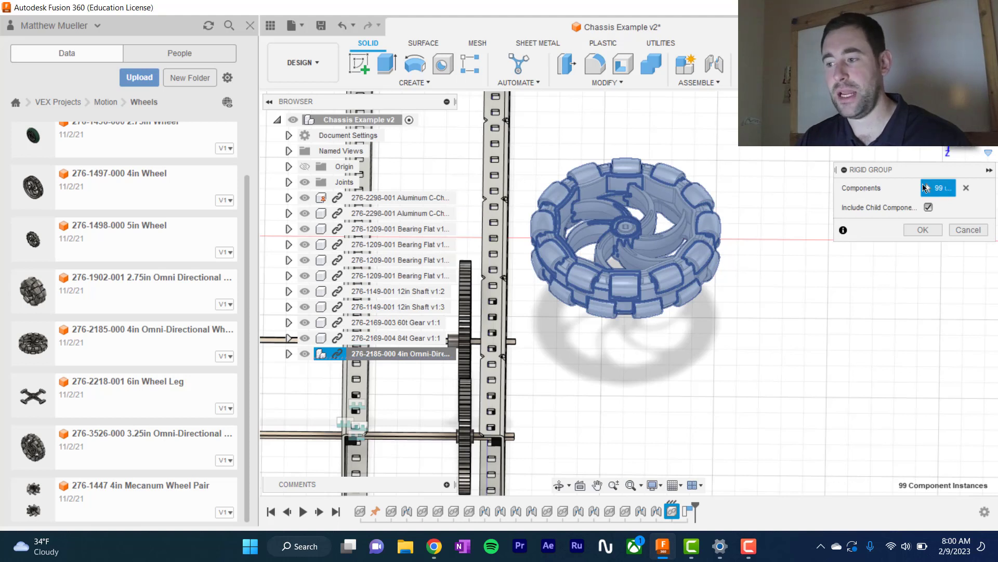
click(915, 230)
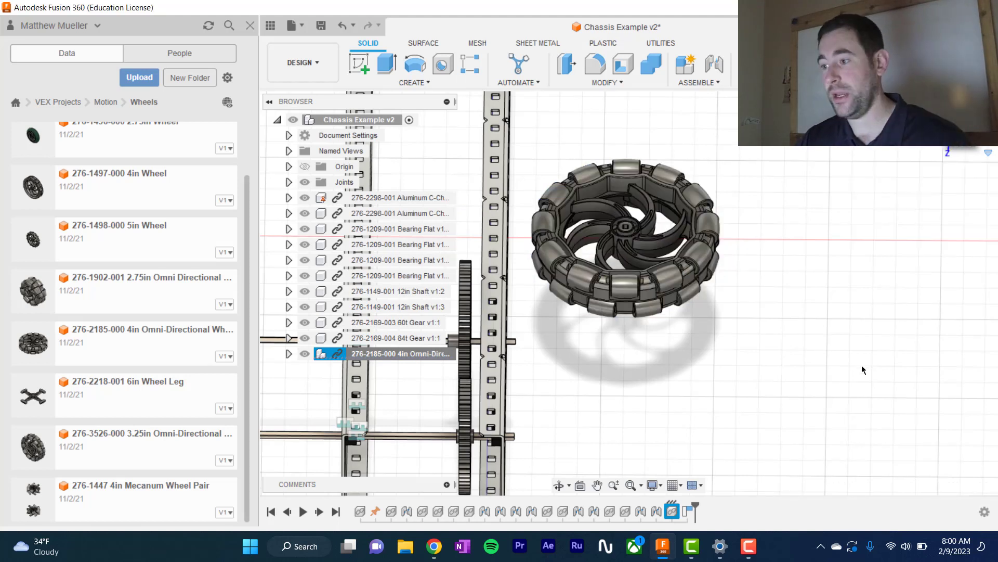
click(278, 120)
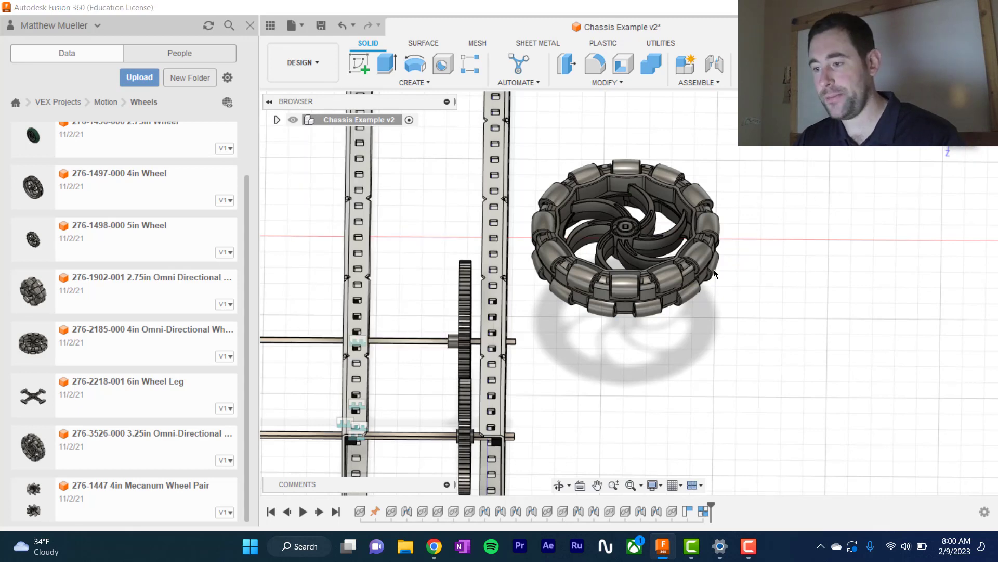
- Start a joint with the center of the omni wheel hub's square bore as the first component's snap point
key(j)
scroll(627, 238, up, 10)
scroll(626, 237, up, 6)
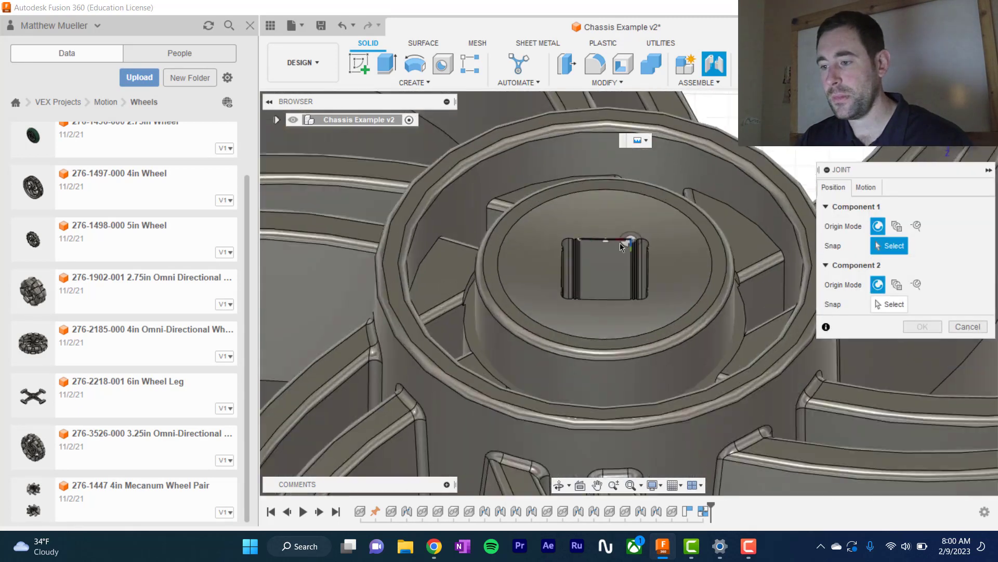
click(602, 250)
scroll(603, 285, down, 15)
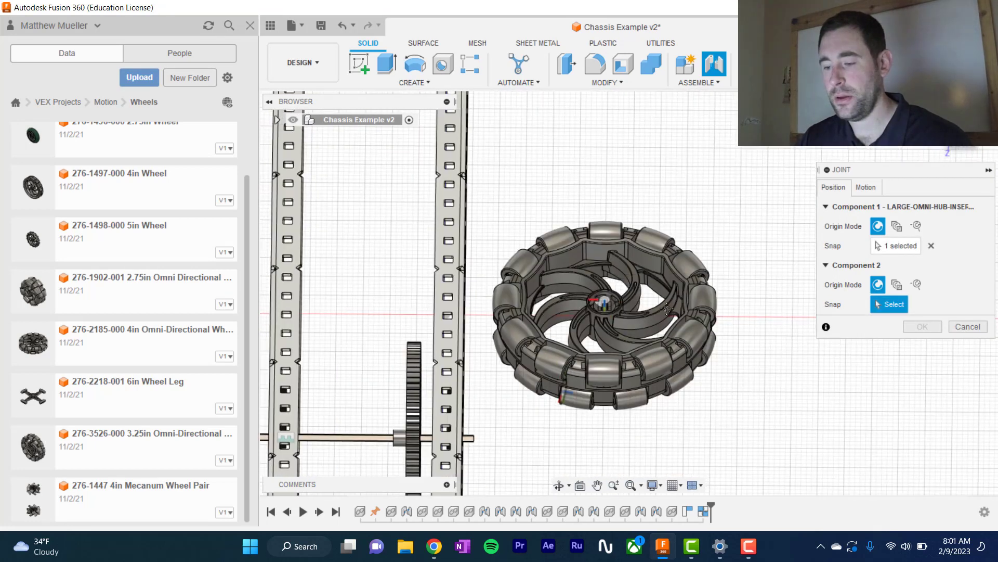
- Snap the wheel joint's second component to the middle of the 12in shaft that carries the 60t gear
middle_drag(482, 492, 661, 320)
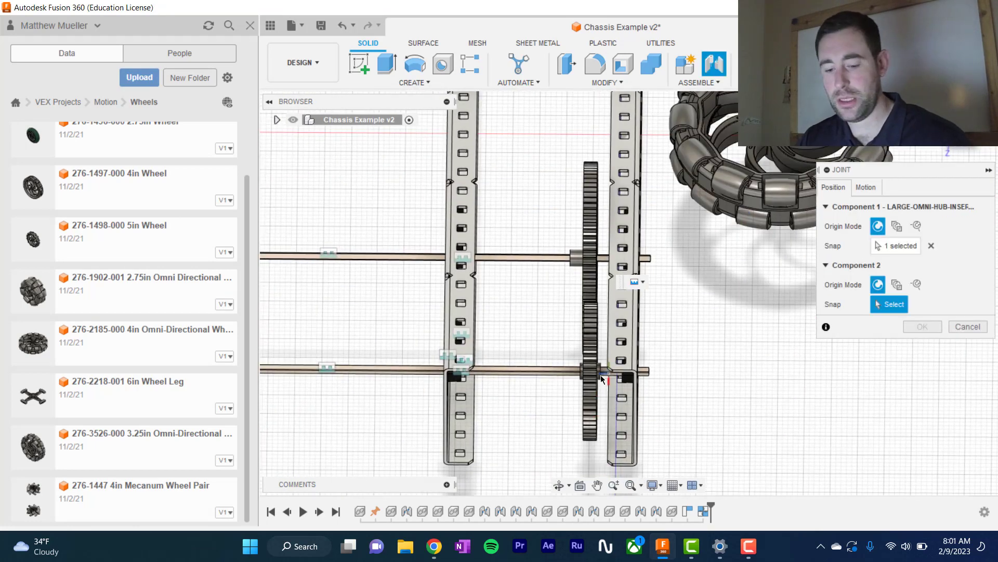
click(601, 374)
shift+middle_drag(635, 374, 598, 409)
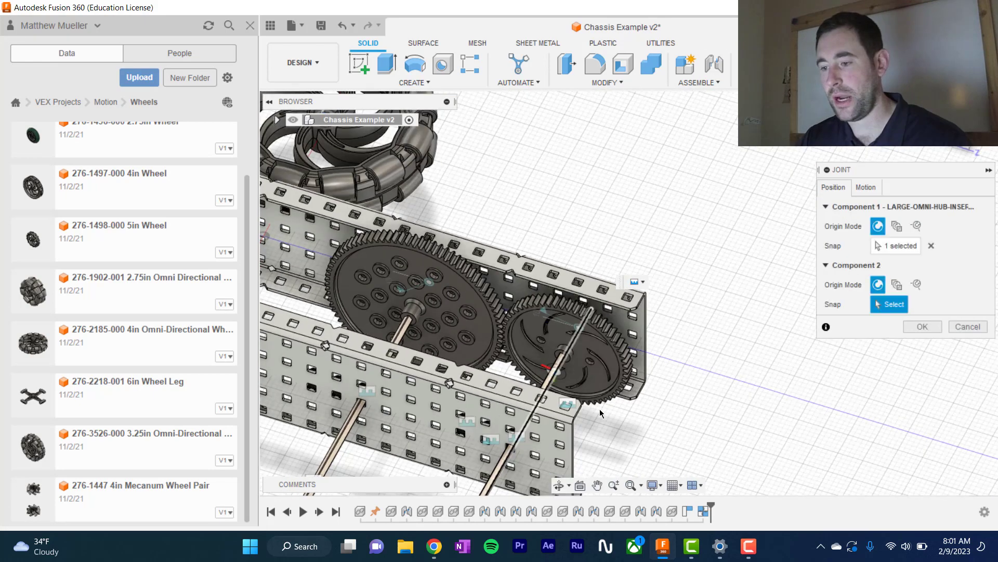
scroll(611, 408, up, 4)
scroll(611, 410, down, 3)
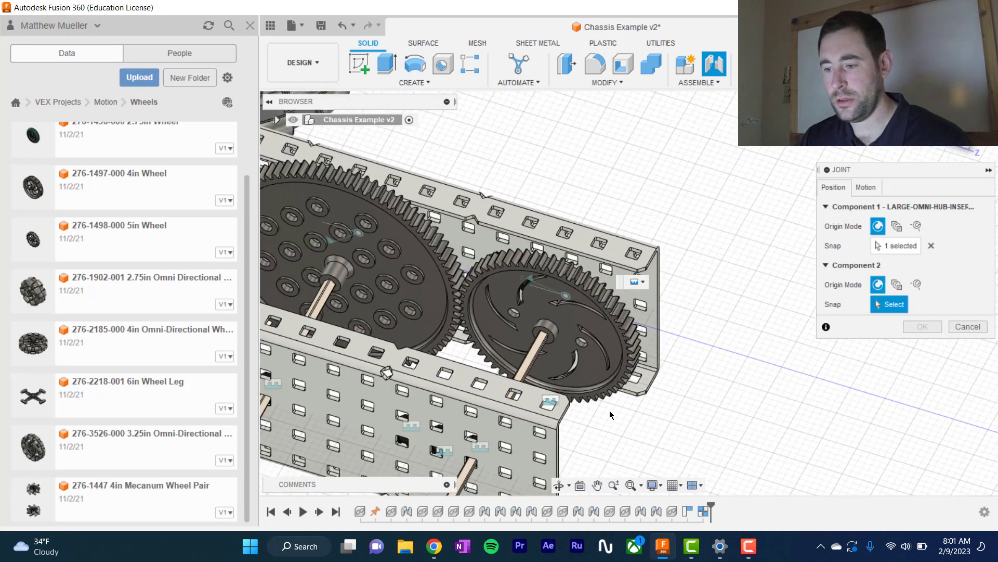
middle_drag(538, 486, 585, 341)
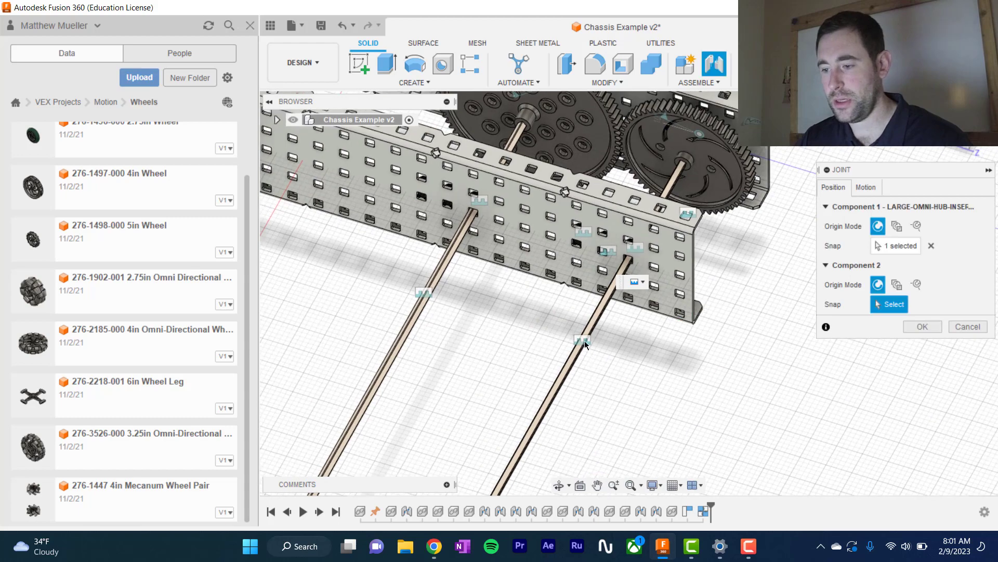
scroll(585, 339, up, 6)
click(563, 311)
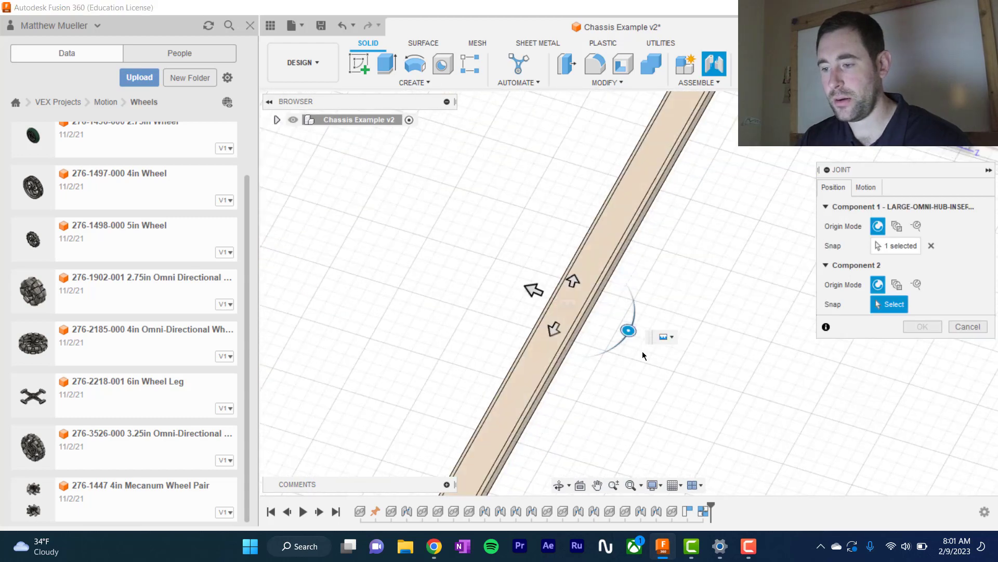
- Rotate the wheel hub to a joint angle of 0 degrees so its bore runs along the shaft
scroll(663, 391, down, 1)
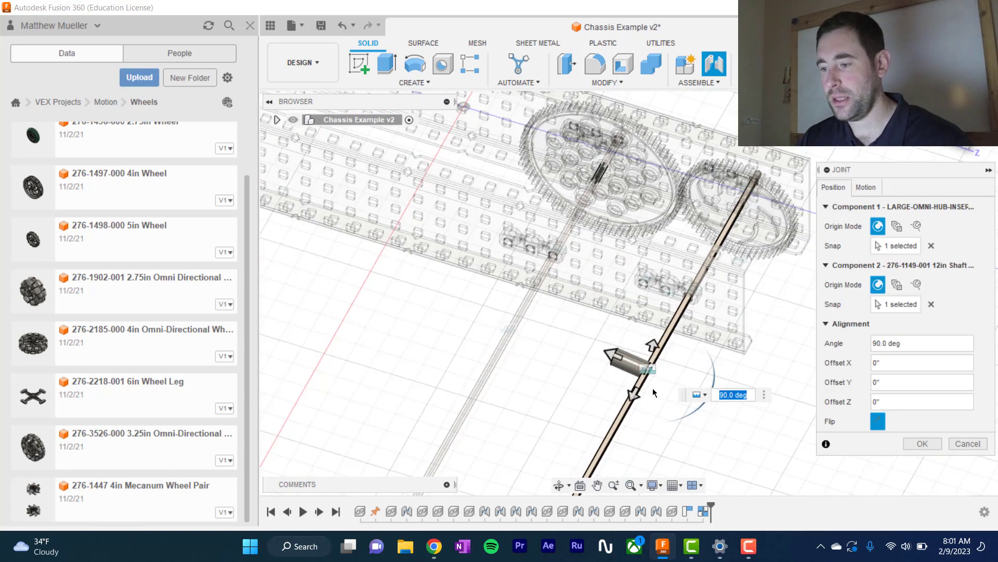
middle_drag(662, 391, 582, 362)
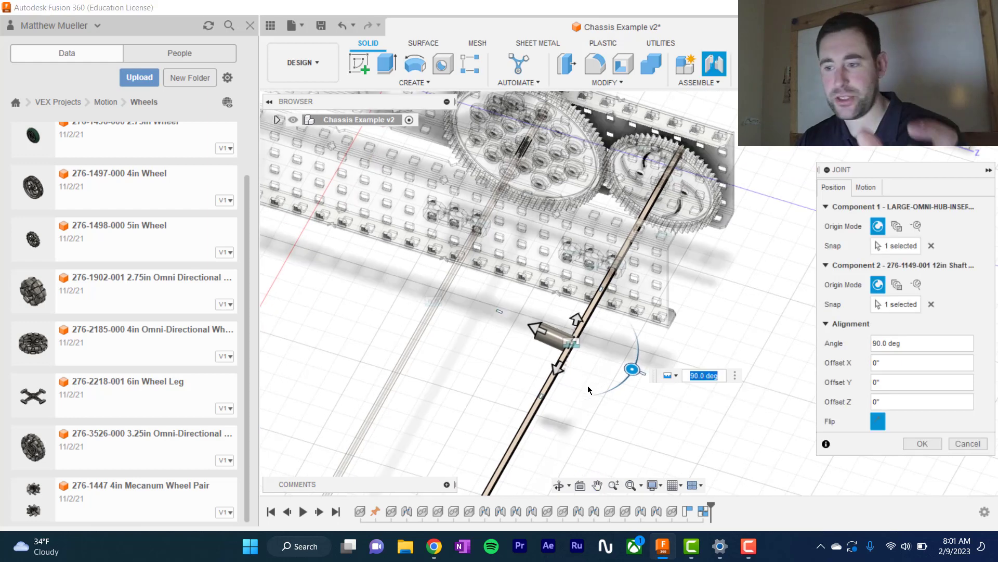
drag(632, 369, 551, 376)
scroll(569, 374, up, 5)
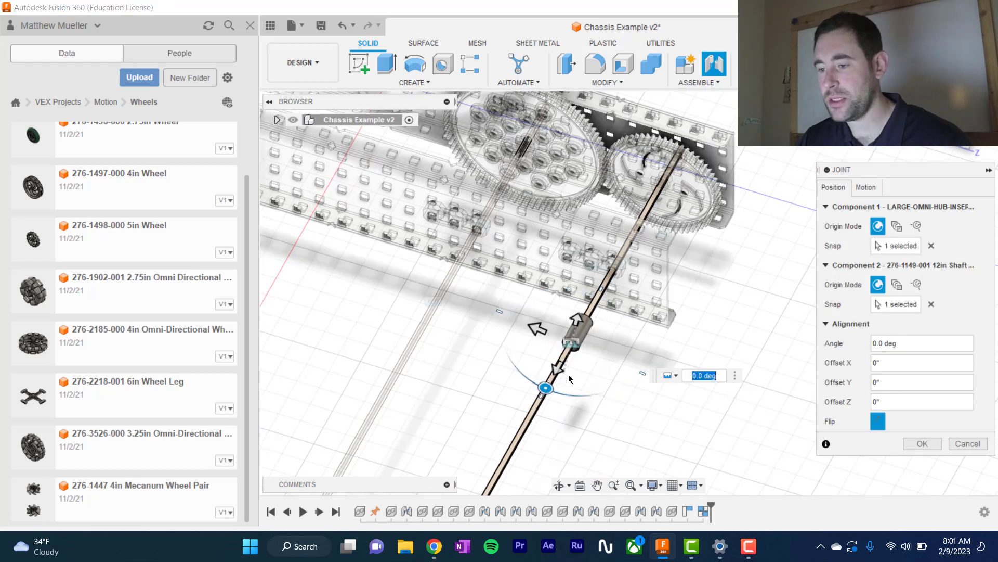
scroll(589, 369, down, 4)
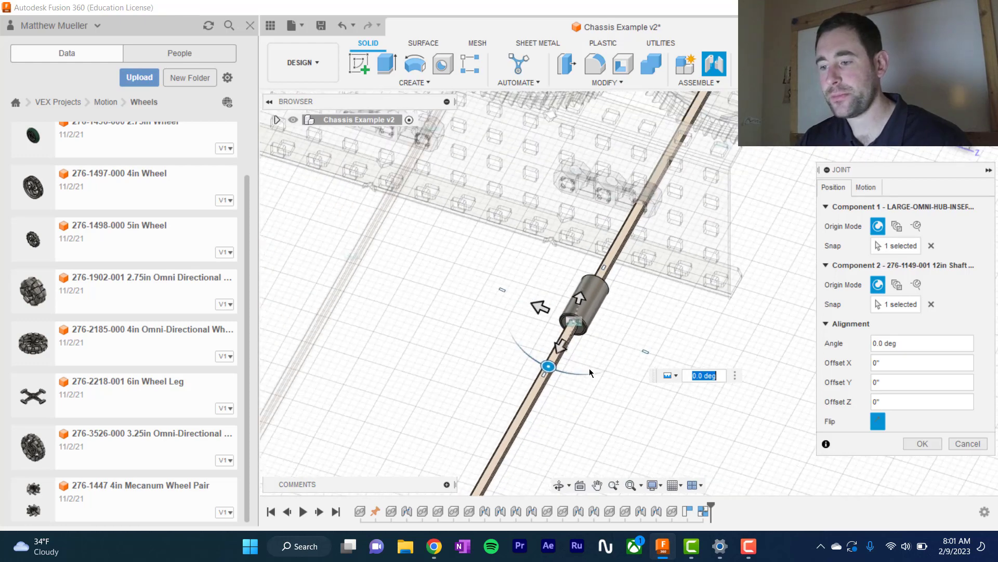
- Offset the wheel joint -3 13/64" in Y to place the wheel between the C-channels, and finish the joint
shift+middle_drag(614, 384, 552, 337)
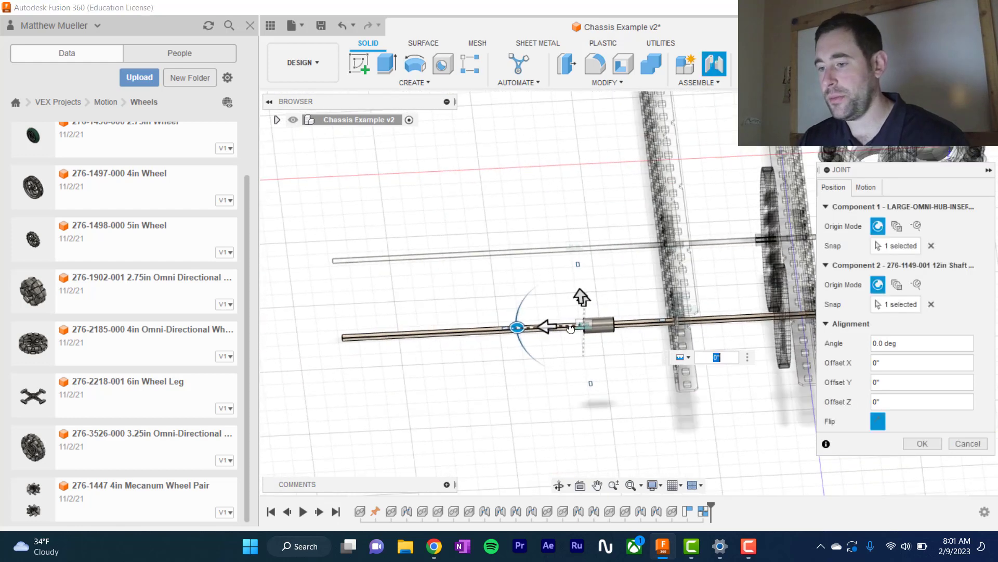
drag(548, 327, 675, 328)
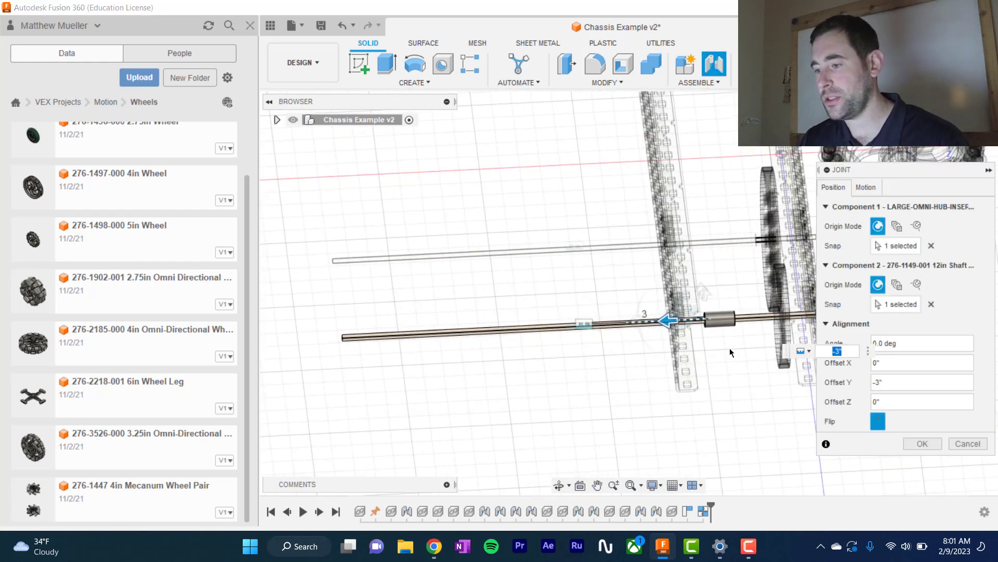
scroll(729, 349, up, 5)
mouse_move(674, 351)
shift+middle_down()
mouse_move(654, 346)
mouse_move(665, 345)
shift+middle_up()
drag(641, 269, 662, 270)
scroll(677, 376, up, 2)
scroll(677, 376, down, 4)
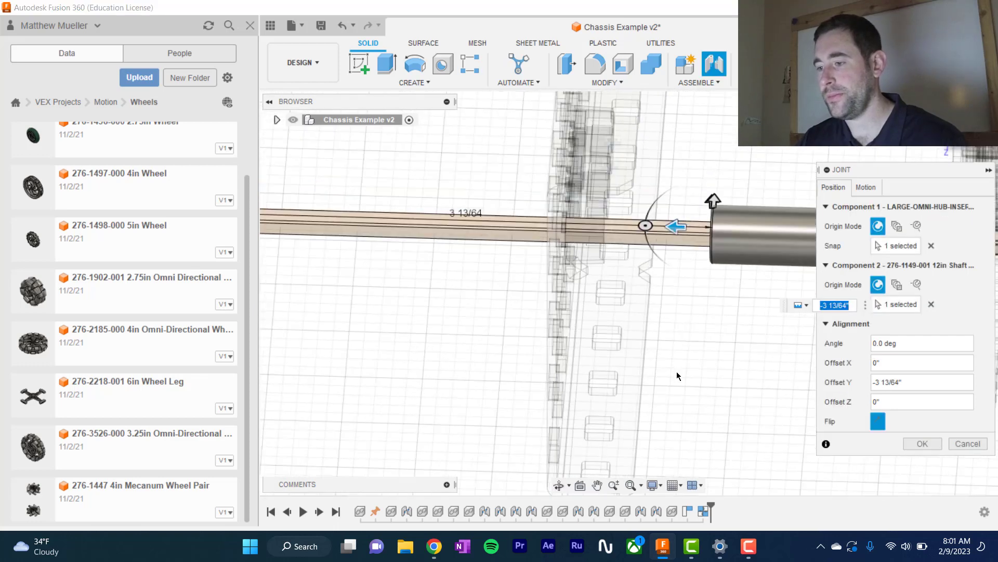
click(937, 443)
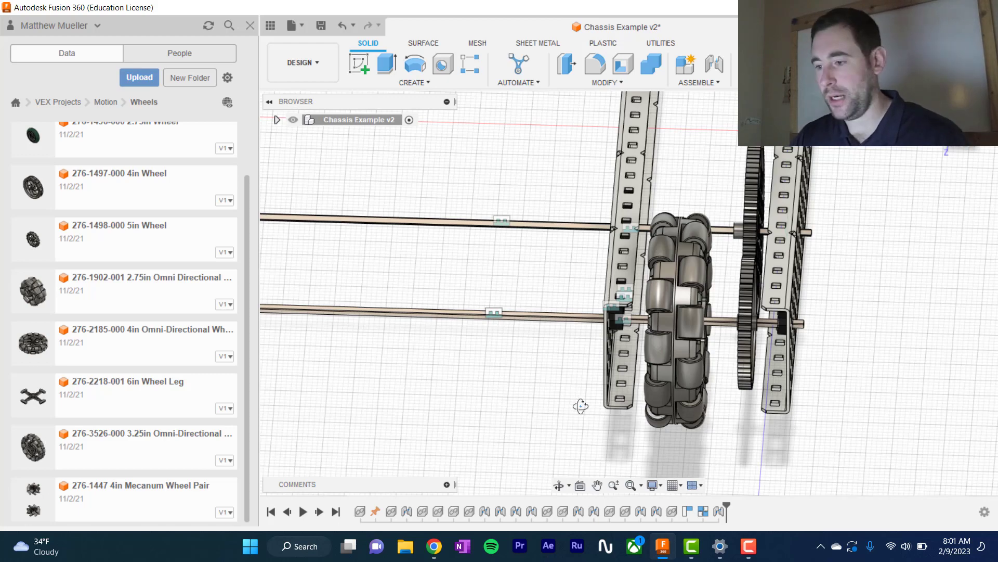
- Open the V5 electronics folder inside the Motion and Electronics folder of the VEX Projects parts library
shift+middle_drag(579, 405, 666, 357)
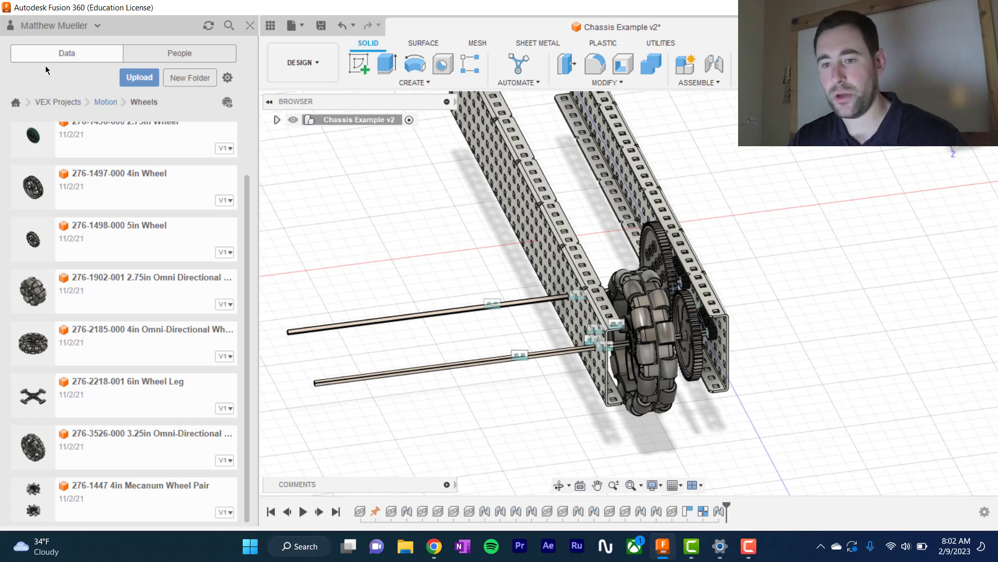
click(66, 106)
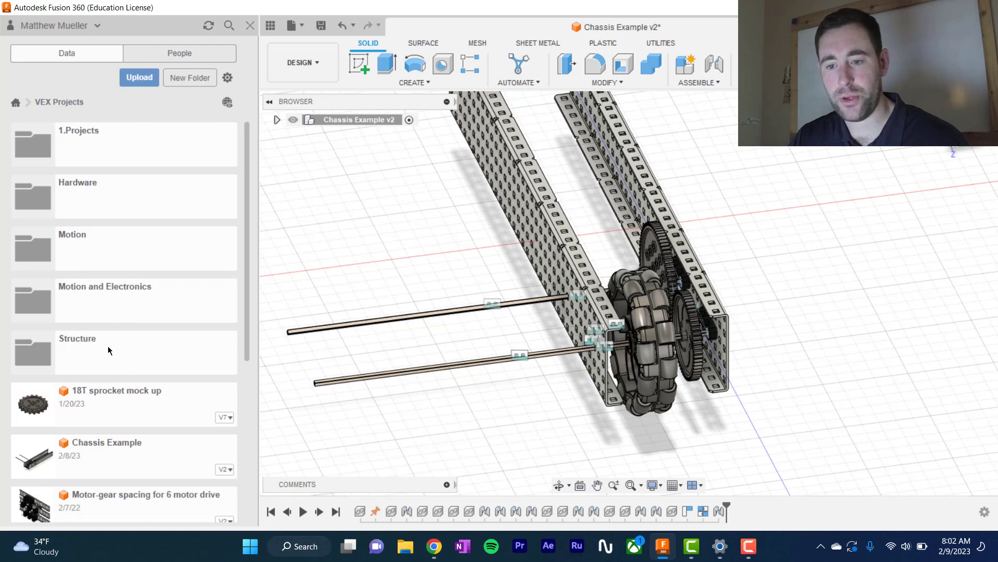
click(93, 305)
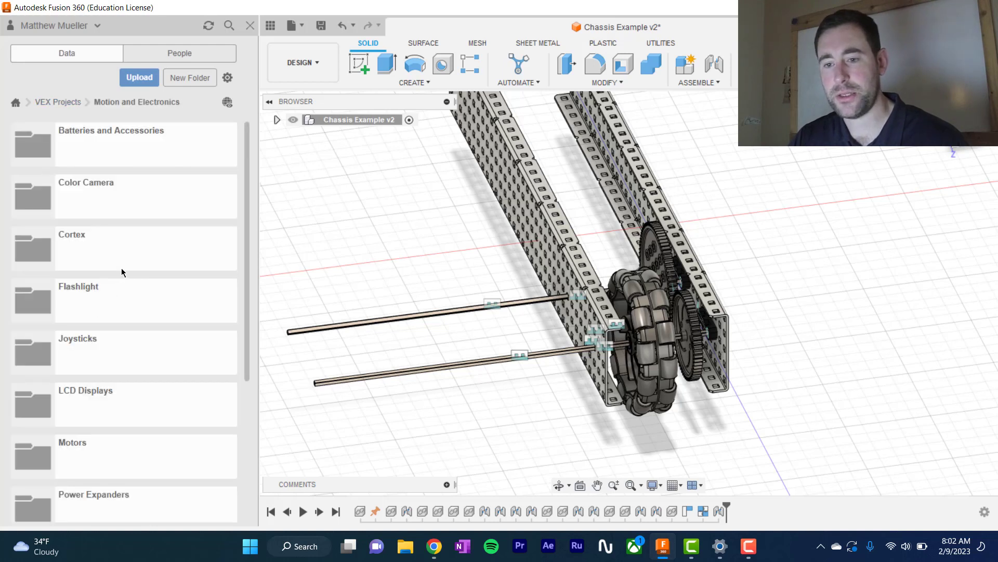
scroll(166, 272, down, 3)
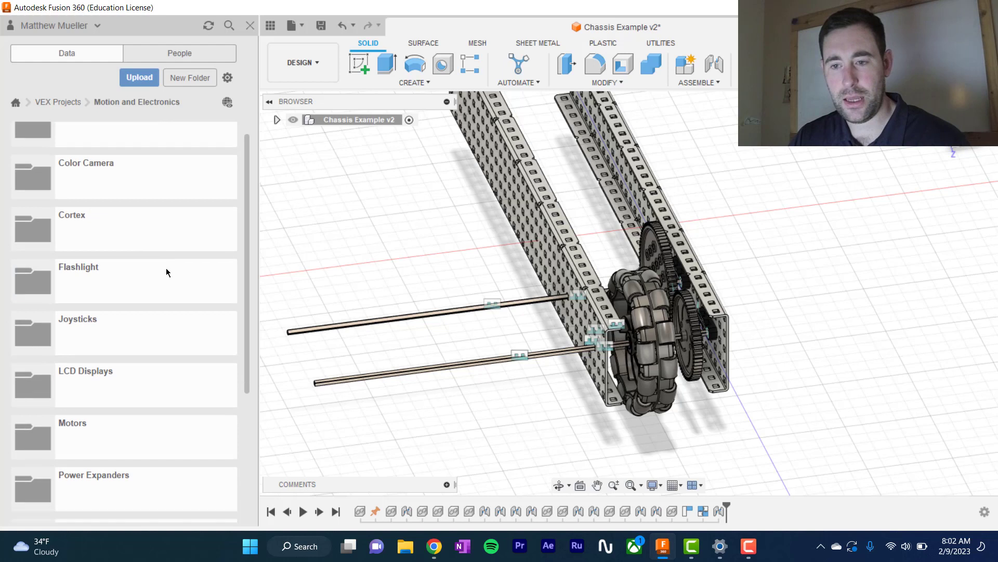
scroll(166, 272, down, 2)
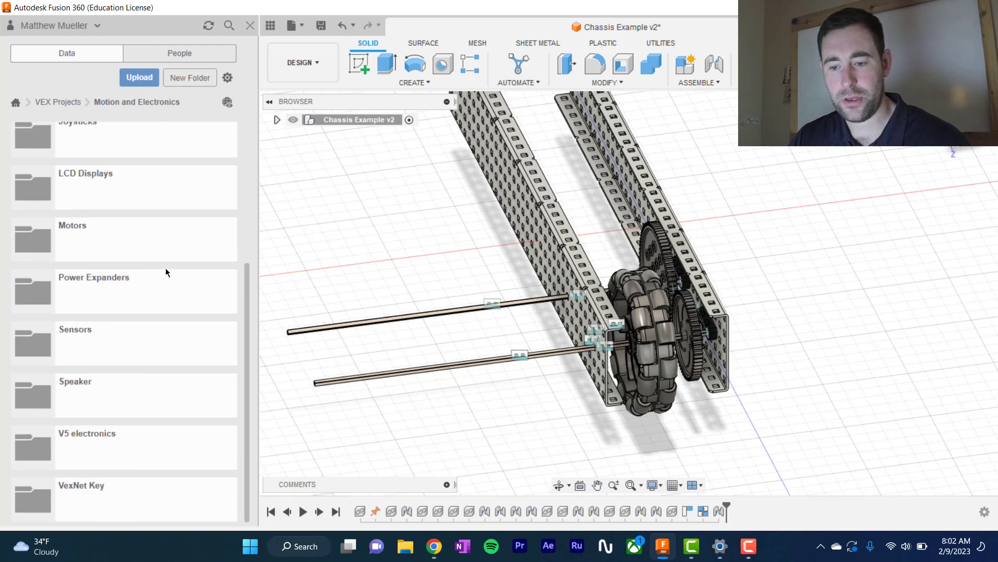
click(114, 438)
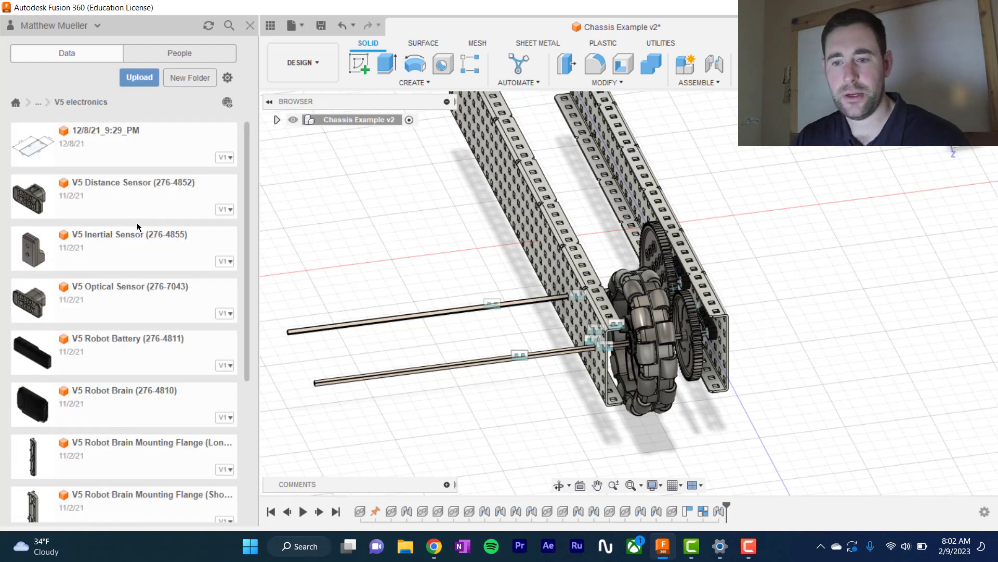
- Insert the V5 Smart Motor (276-4840) into the chassis design, moved 4" in X to clear the C-channels
scroll(133, 291, down, 5)
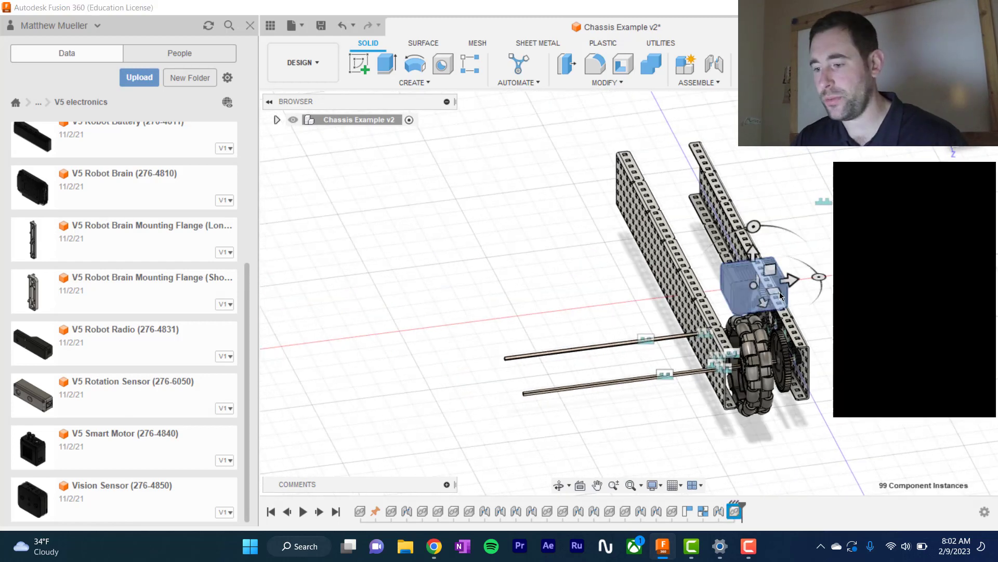
middle_drag(646, 329, 433, 335)
drag(582, 283, 671, 284)
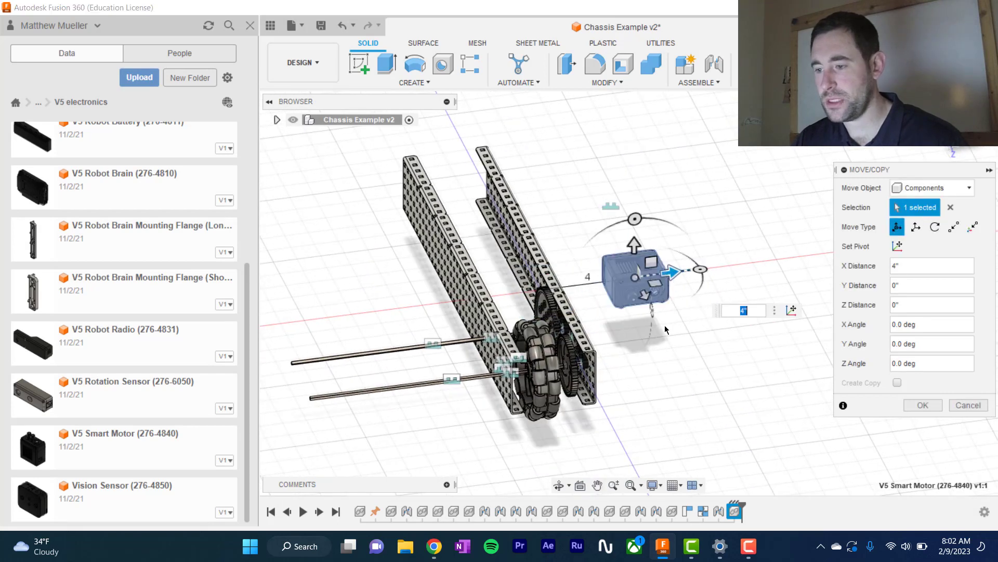
scroll(672, 326, up, 5)
scroll(663, 310, up, 2)
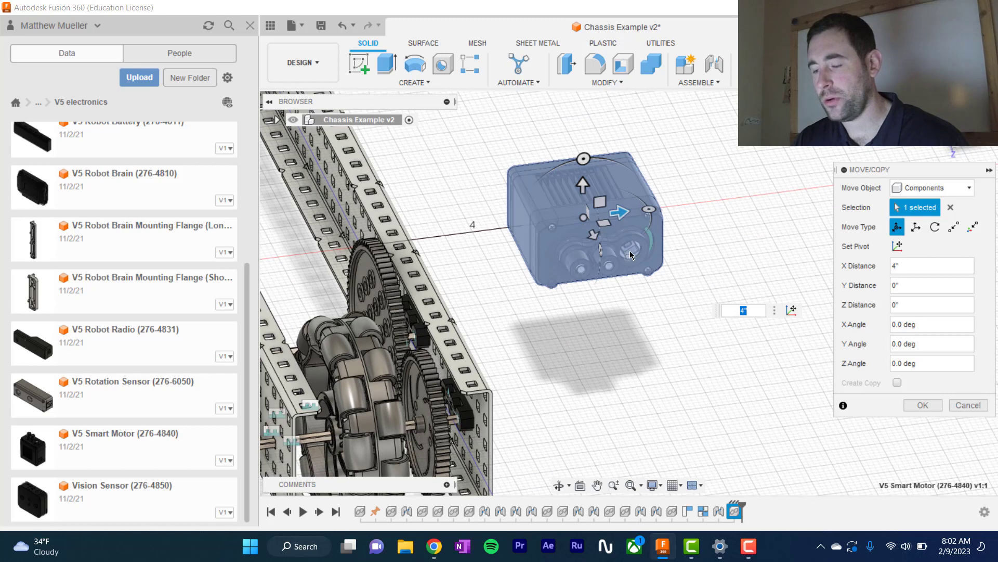
click(921, 406)
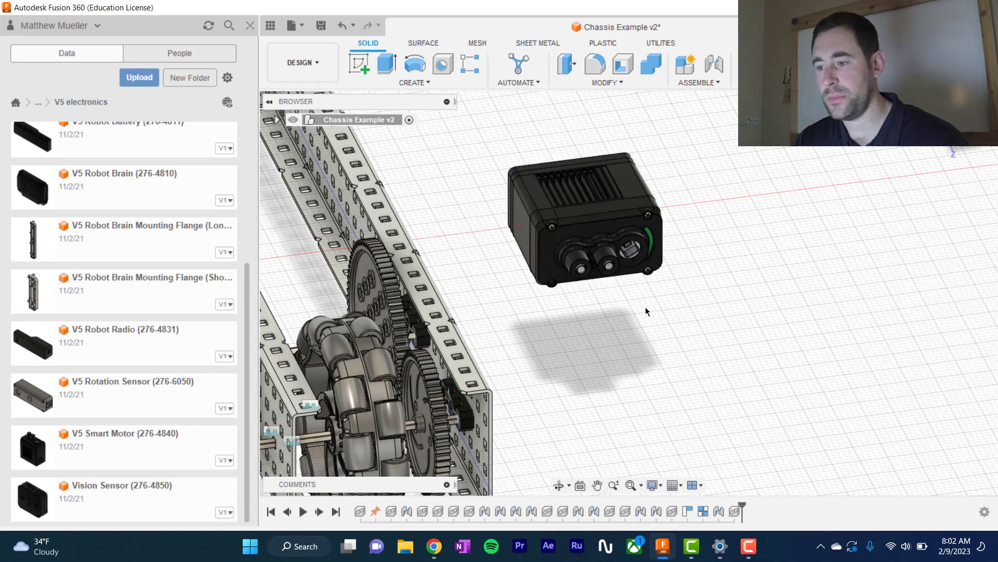
- Make the V5 Smart Motor component a rigid group so all of its parts stay together
scroll(632, 250, up, 5)
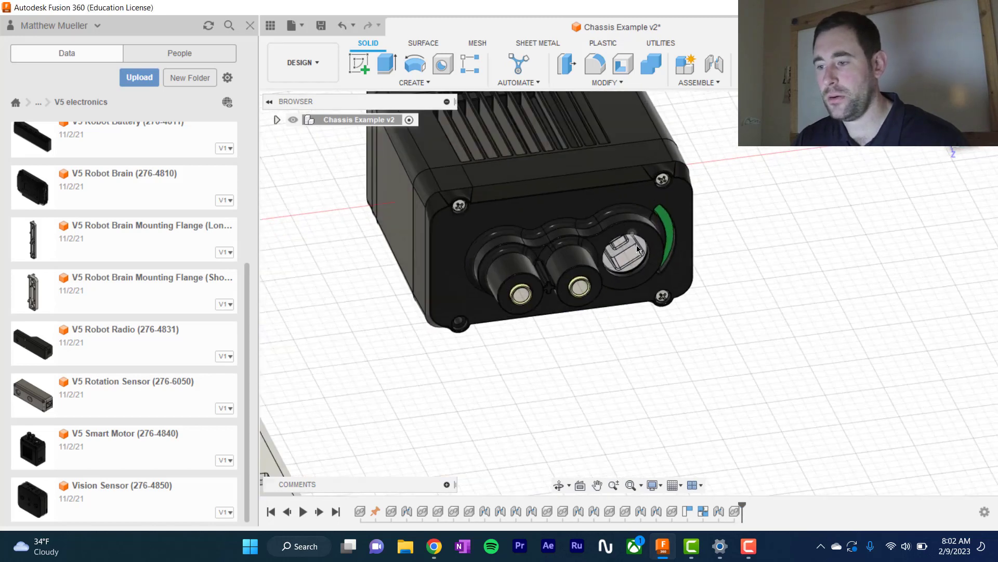
click(641, 273)
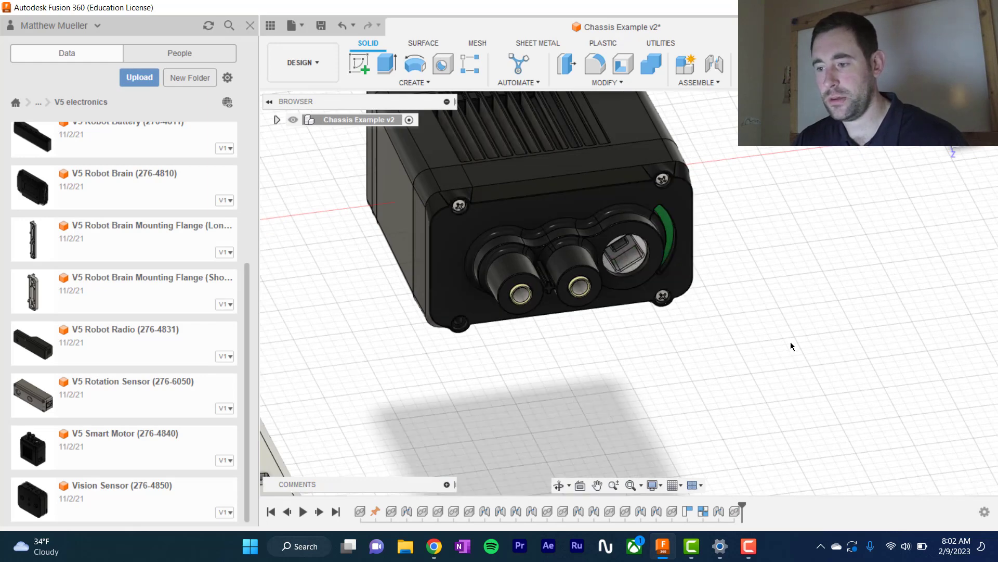
scroll(785, 344, down, 5)
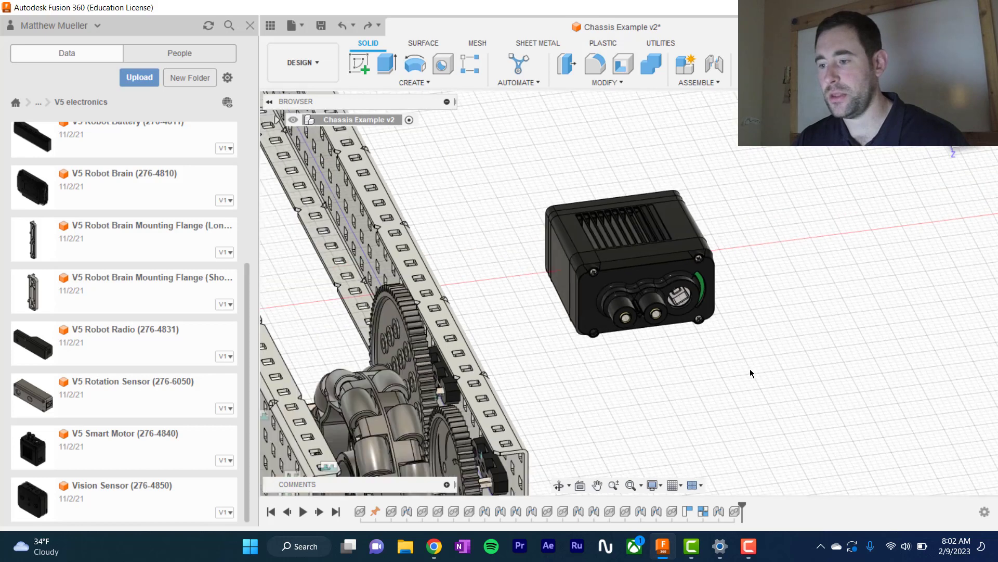
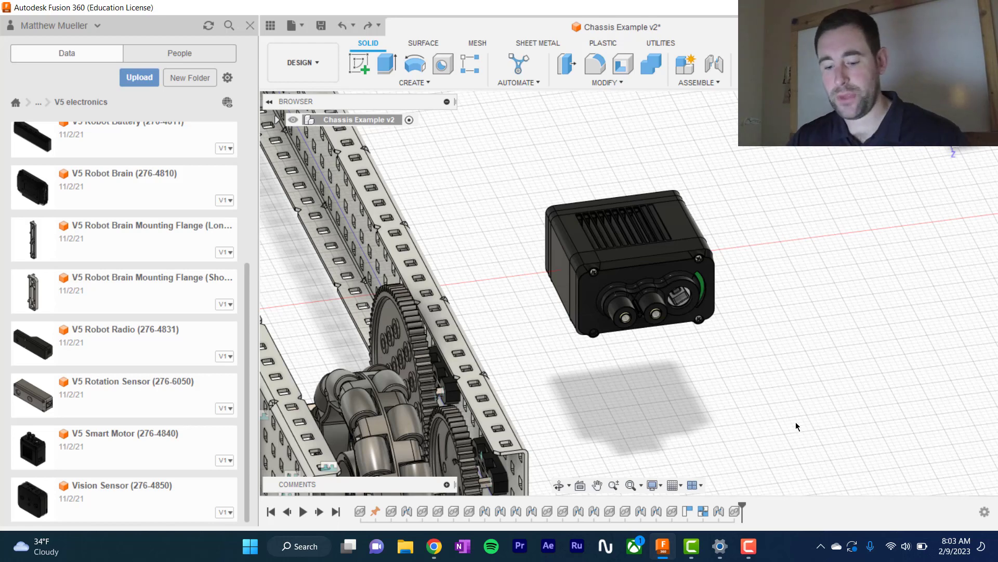
click(278, 119)
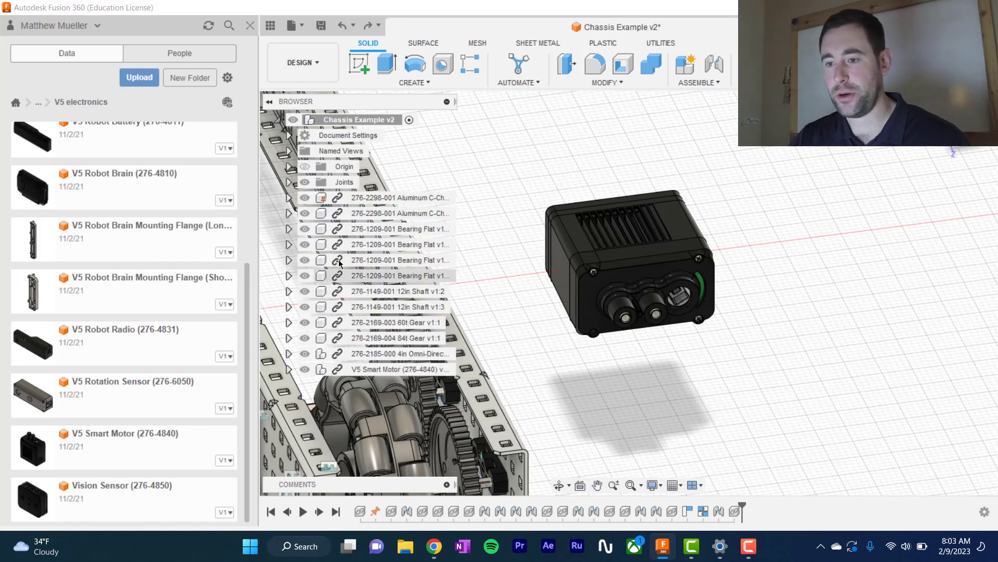
click(391, 371)
right_click(391, 373)
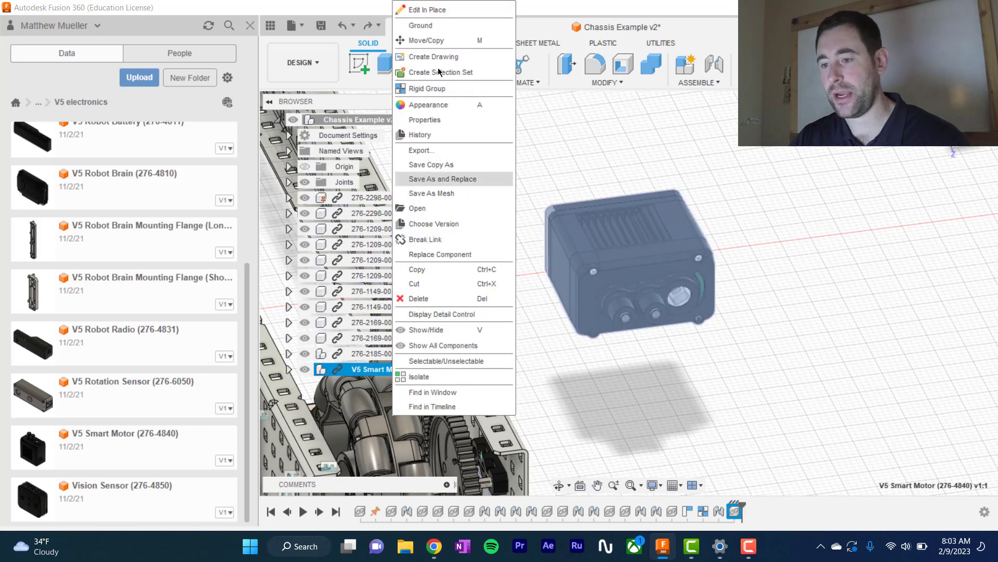
click(427, 89)
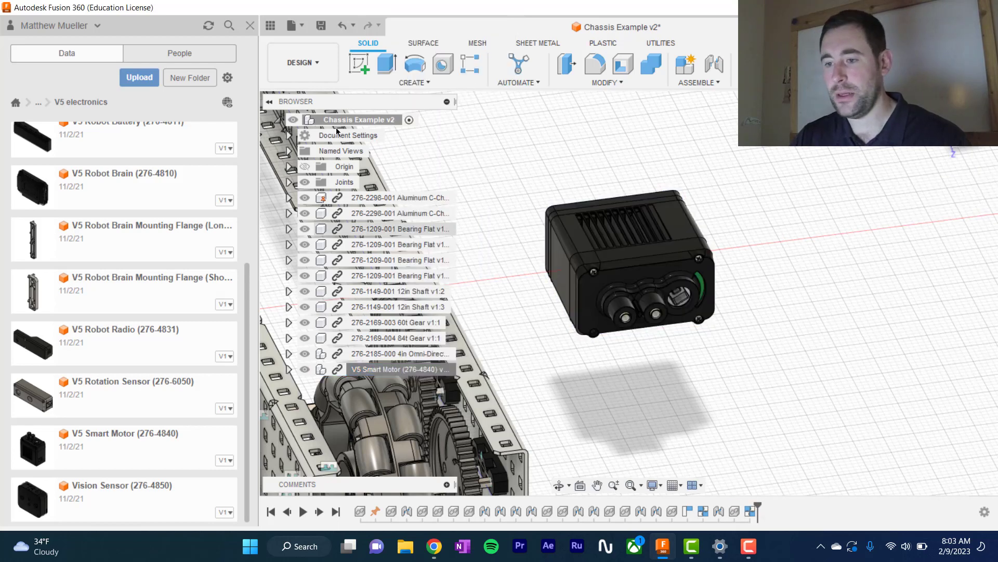
click(283, 124)
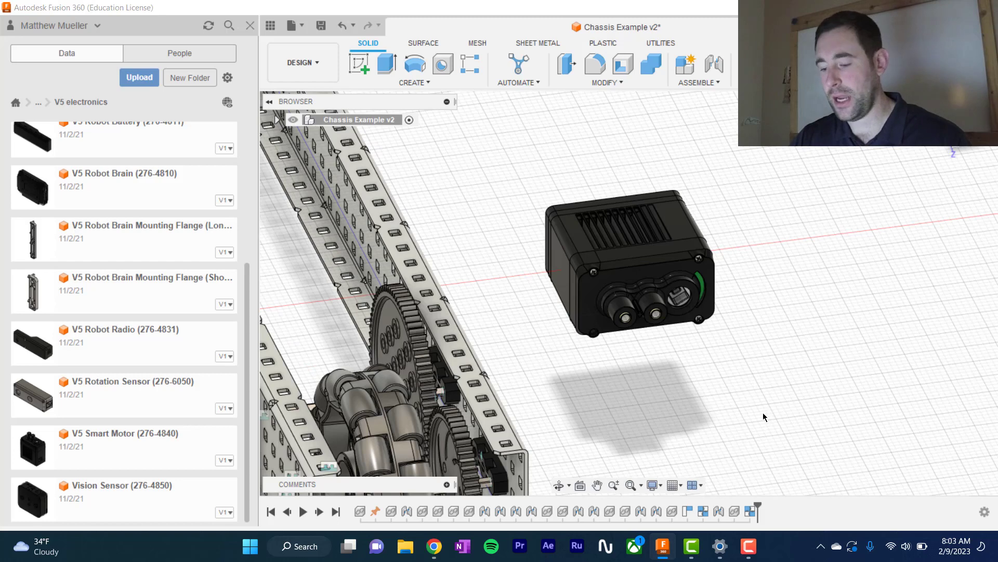
- Start a joint and snap its first component to the centre of the Smart Motor's mounting post farthest from the shaft socket
key(j)
scroll(651, 343, up, 2)
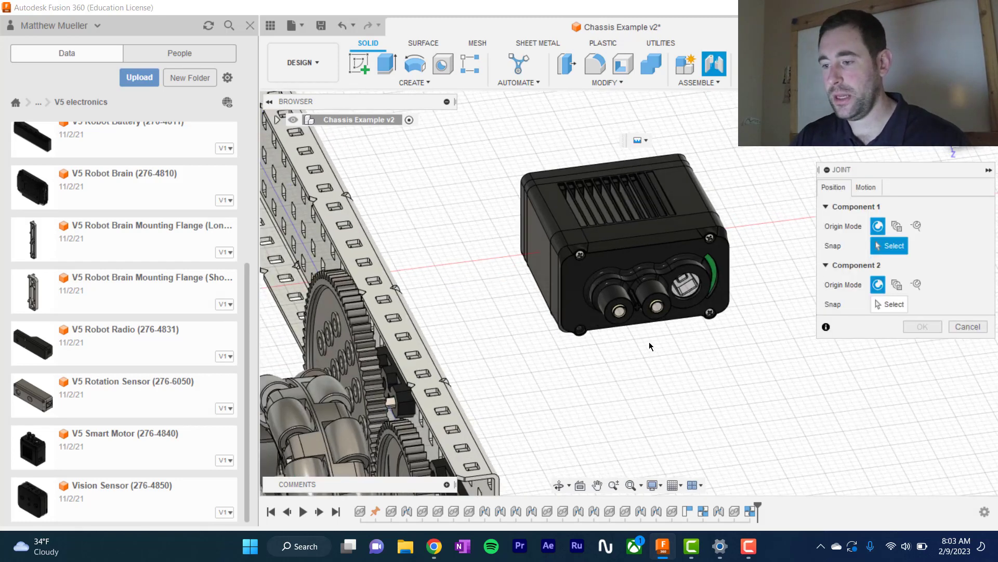
scroll(613, 322, up, 5)
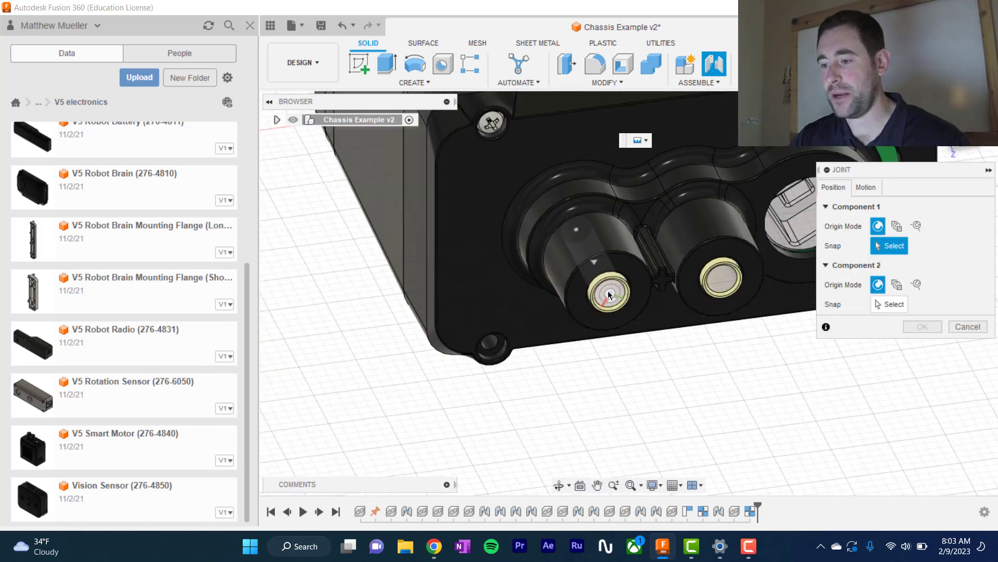
click(610, 294)
scroll(654, 417, down, 3)
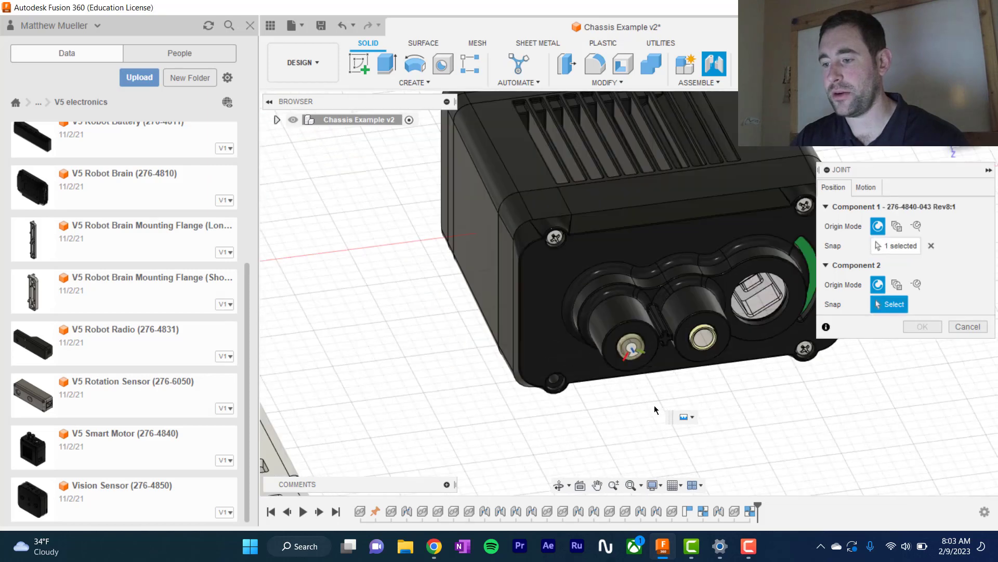
- Snap the joint's second component to the side-edge midpoint of the C-channel's square hole two holes away from the protruding shaft
scroll(655, 405, down, 5)
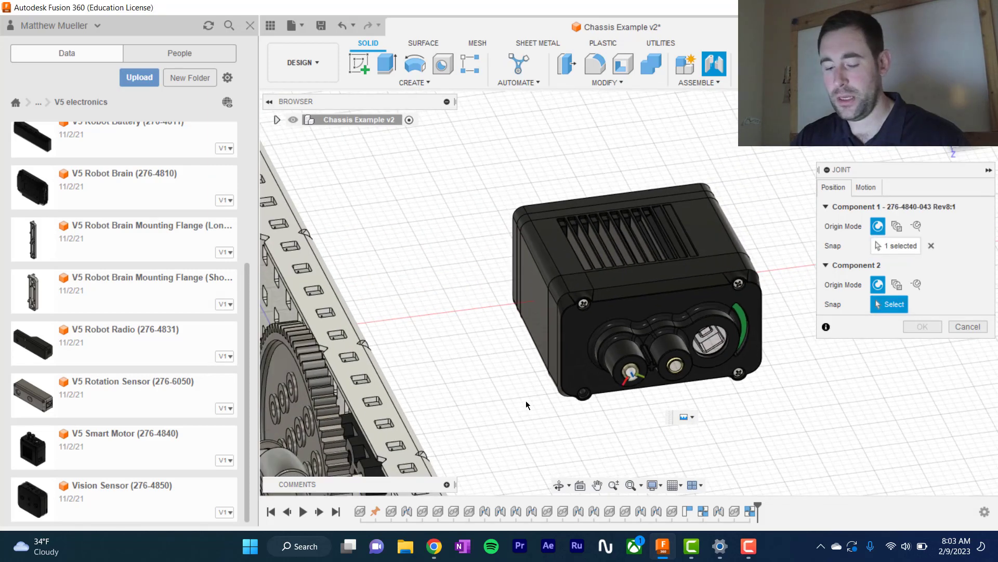
shift+middle_drag(442, 381, 551, 444)
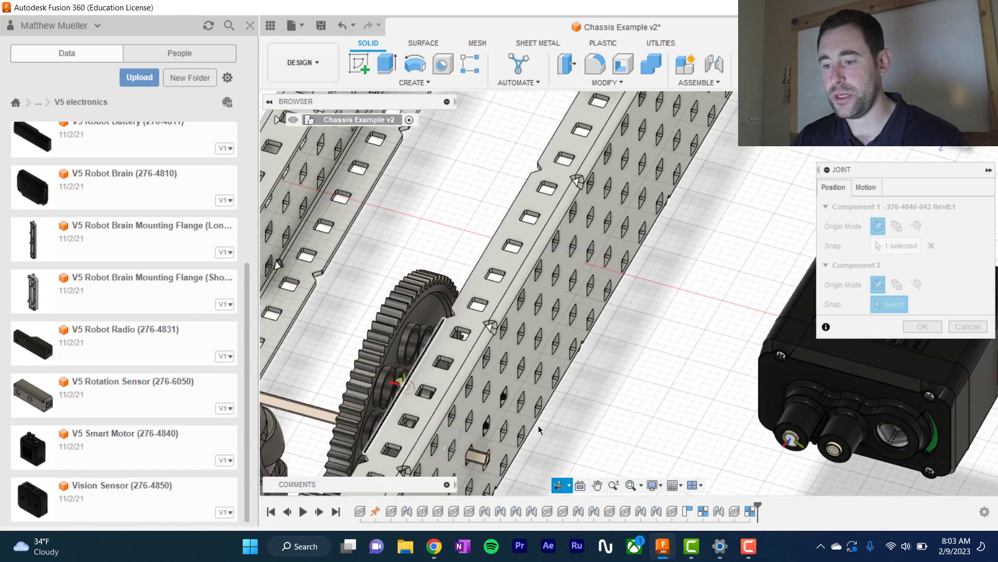
scroll(550, 447, up, 4)
scroll(571, 442, down, 3)
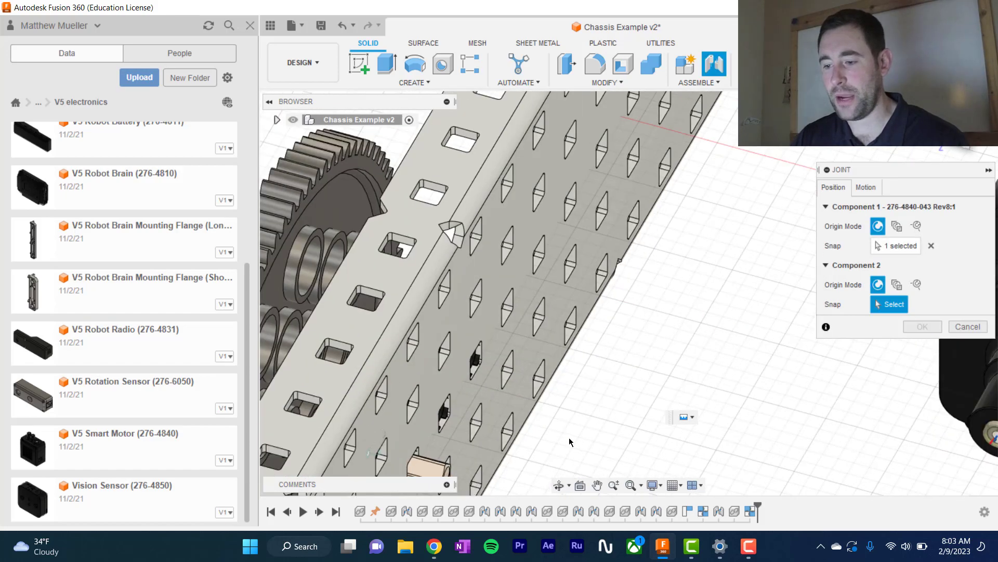
middle_drag(583, 390, 540, 327)
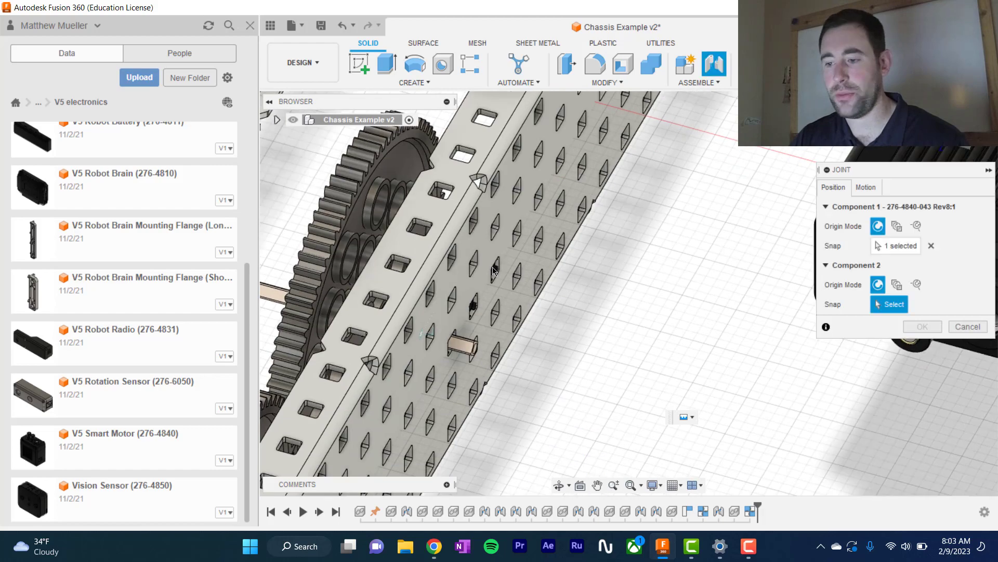
shift+middle_drag(648, 368, 705, 428)
scroll(595, 300, up, 10)
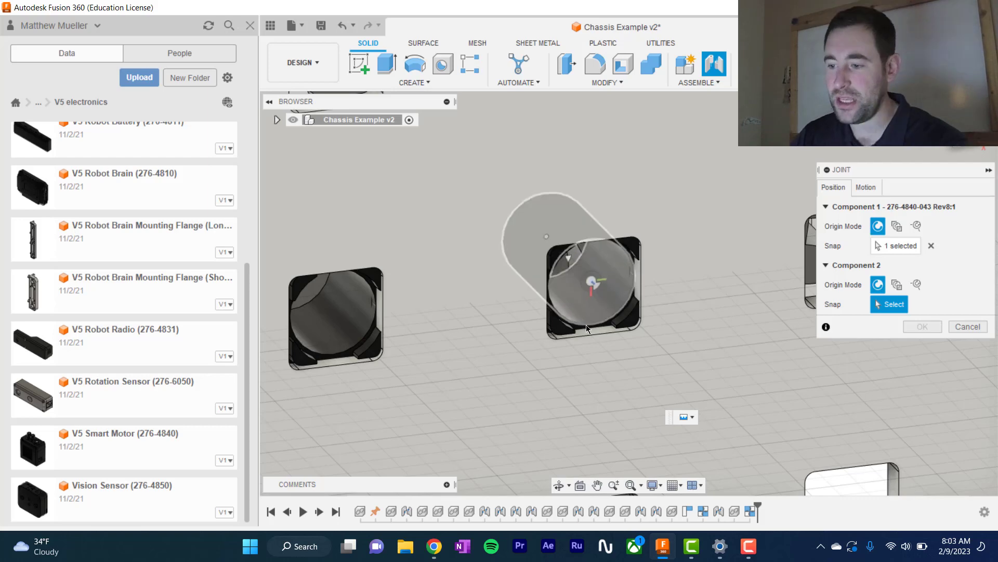
scroll(587, 327, down, 6)
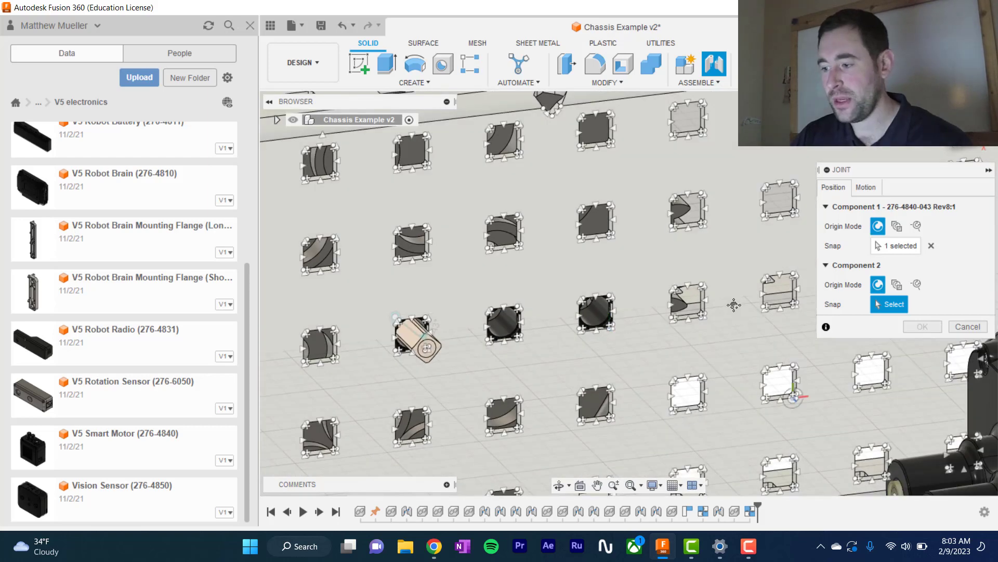
scroll(817, 380, up, 5)
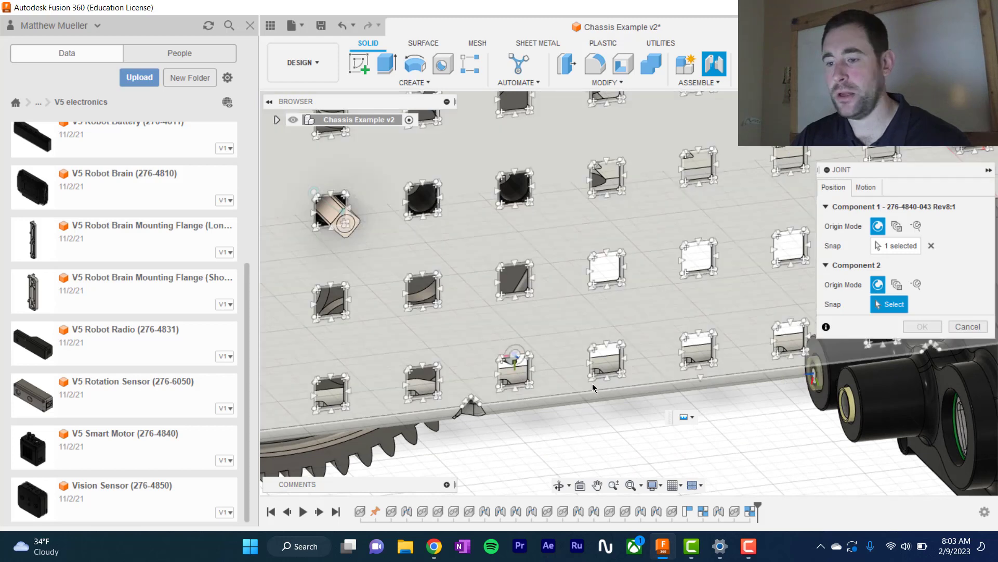
middle_drag(469, 241, 568, 288)
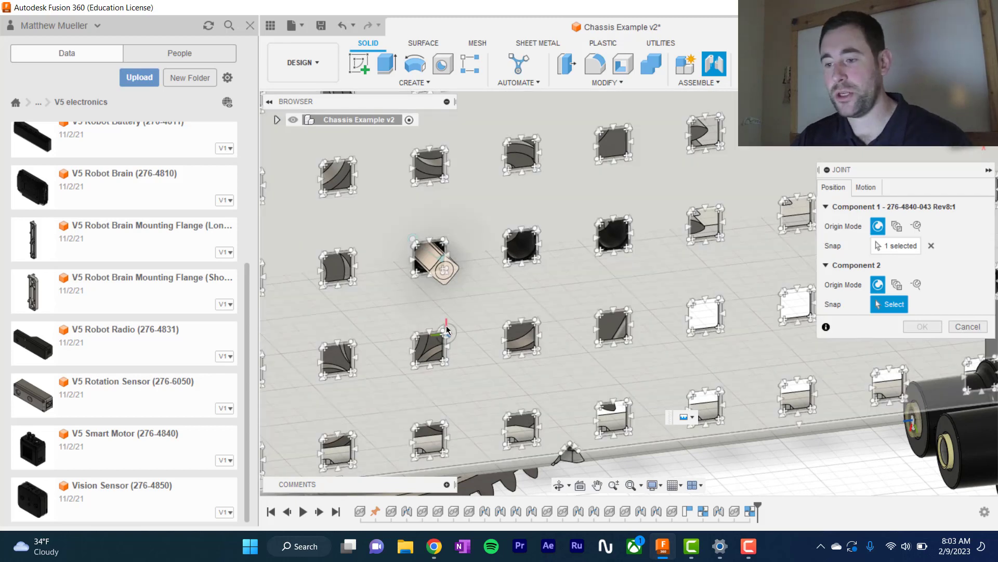
middle_drag(552, 321, 528, 339)
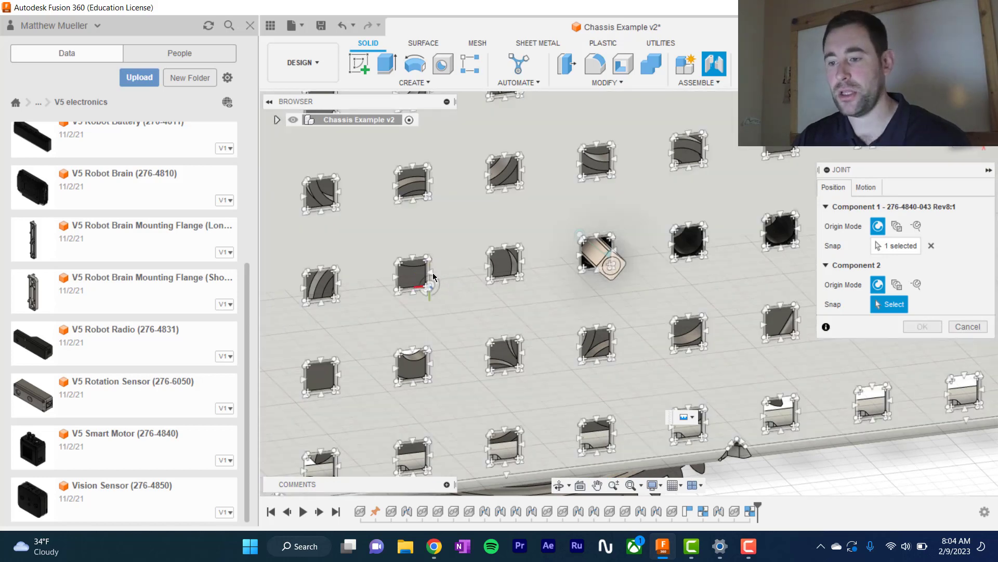
scroll(433, 275, up, 5)
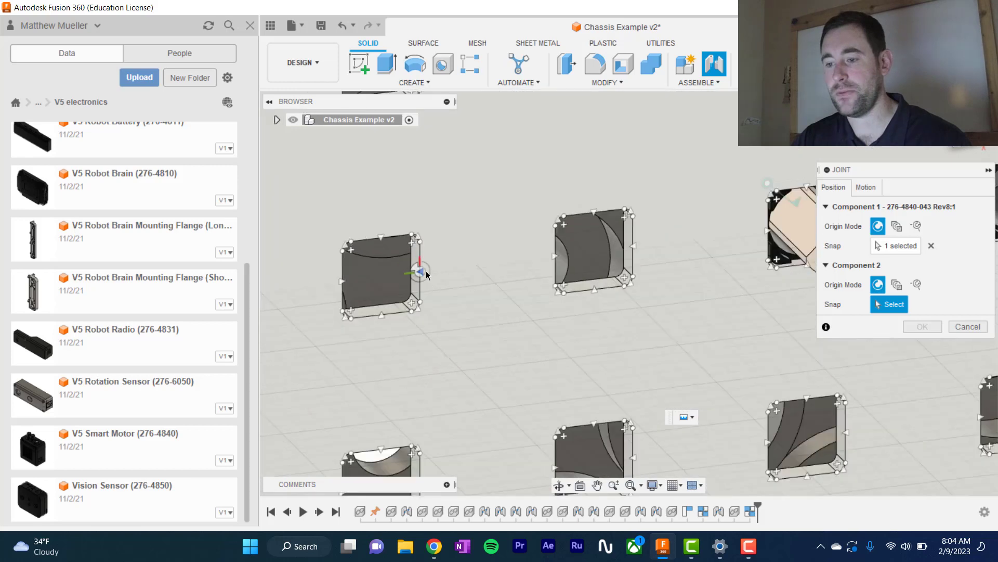
click(428, 281)
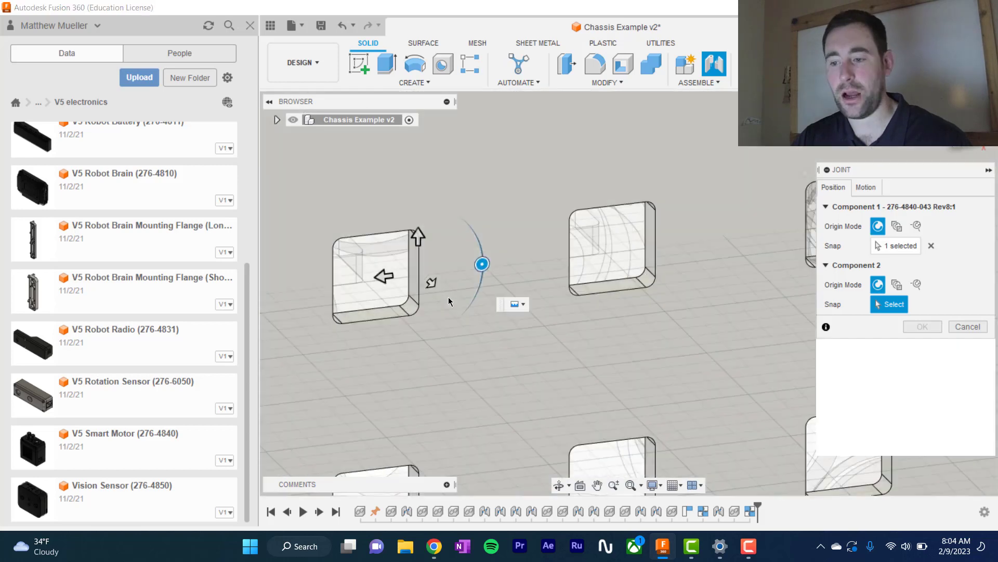
click(449, 298)
scroll(467, 330, down, 5)
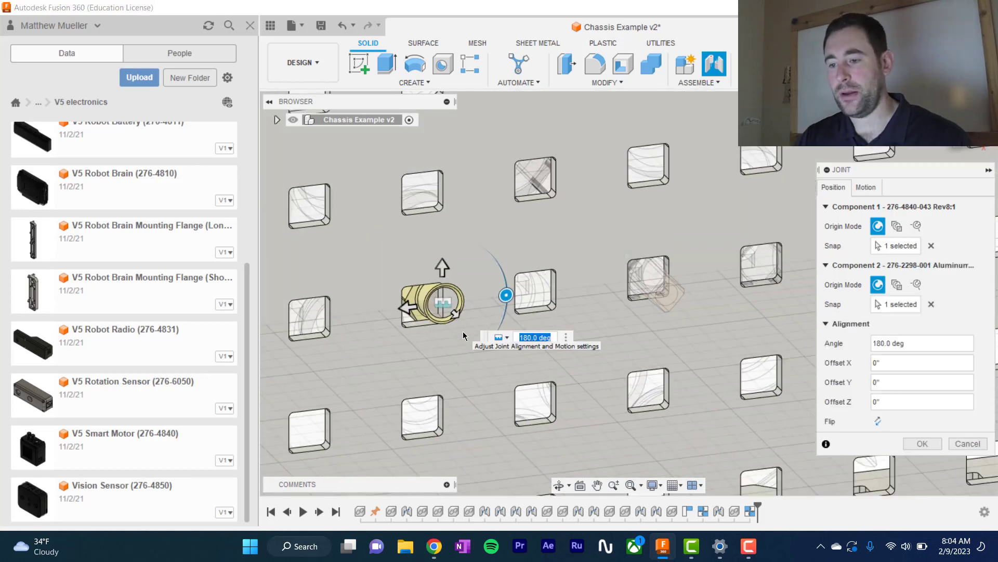
scroll(438, 326, down, 3)
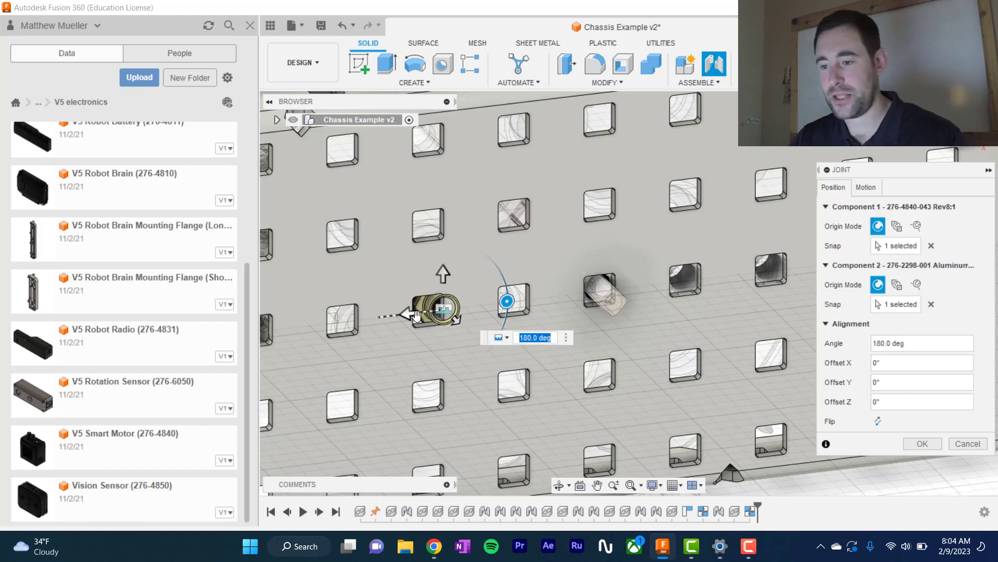
- Flip the motor joint, offset it 3/32" in Y to centre the post on the hole, and finish the joint
click(879, 422)
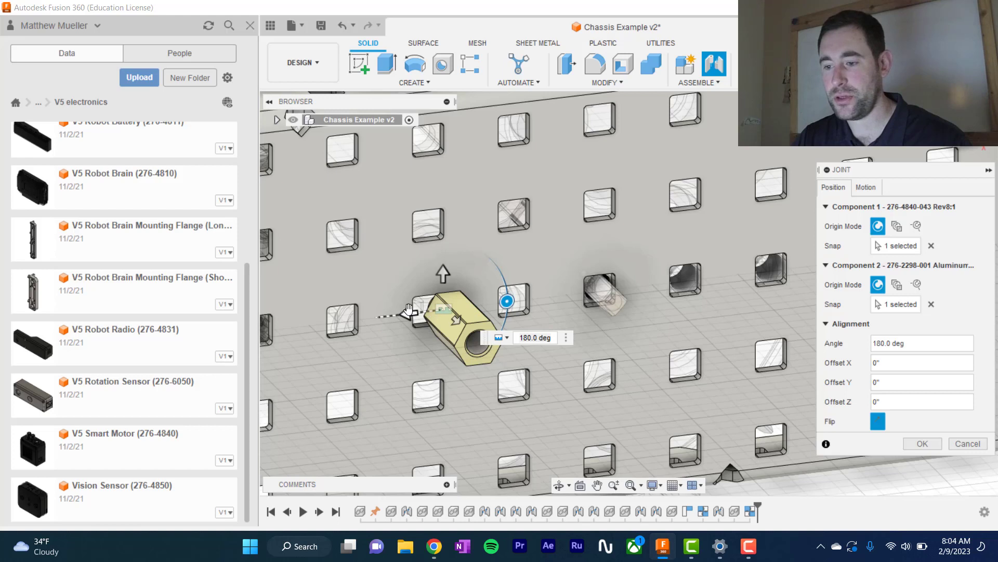
drag(408, 312, 393, 316)
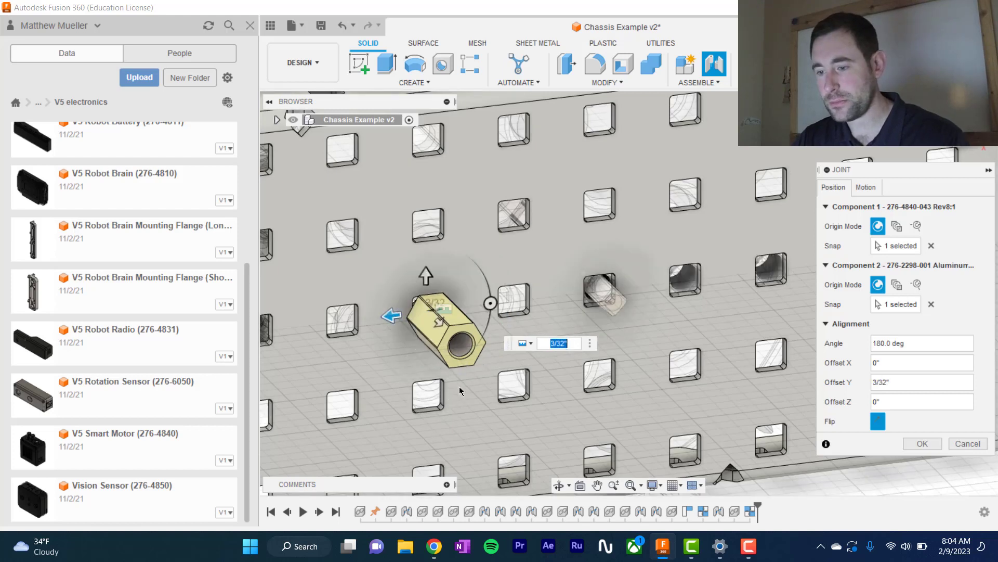
mouse_move(396, 381)
shift+middle_down()
mouse_move(497, 396)
mouse_move(557, 387)
mouse_move(538, 348)
mouse_move(359, 366)
shift+middle_up()
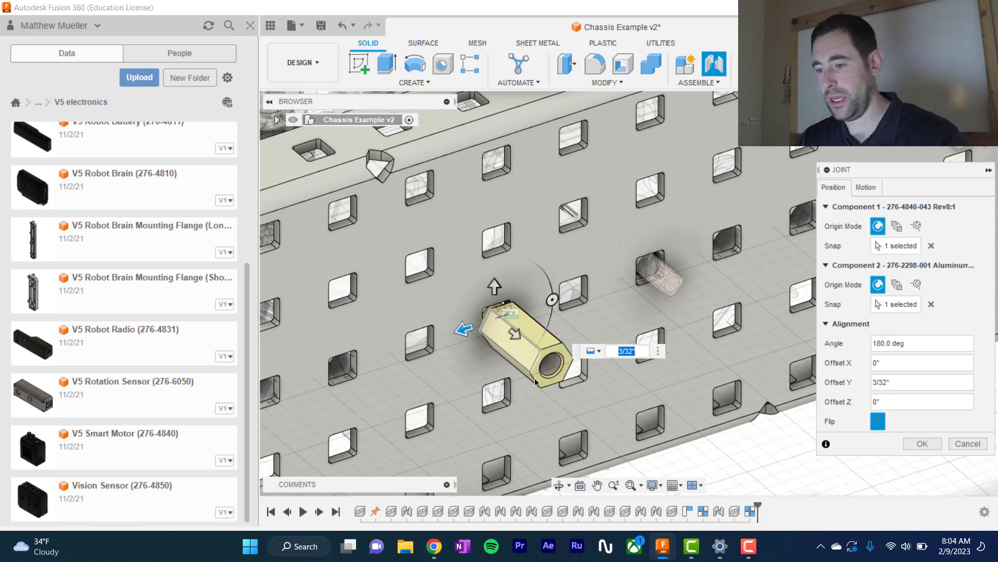
key(Return)
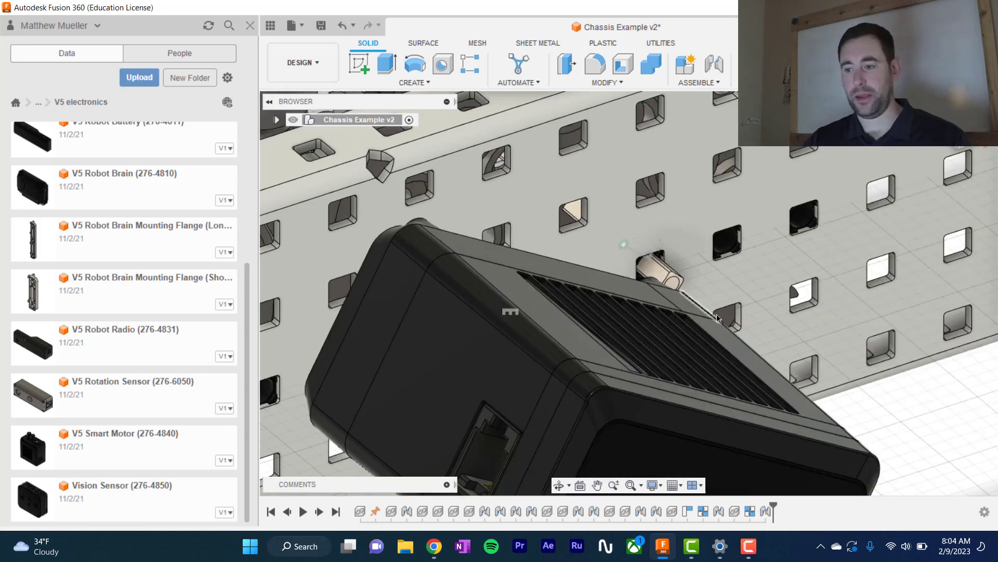
- Edit the Smart Motor's joint to the C-channel and try an alignment angle of 0 degrees
scroll(717, 315, up, 3)
scroll(716, 314, down, 5)
middle_drag(706, 276, 686, 204)
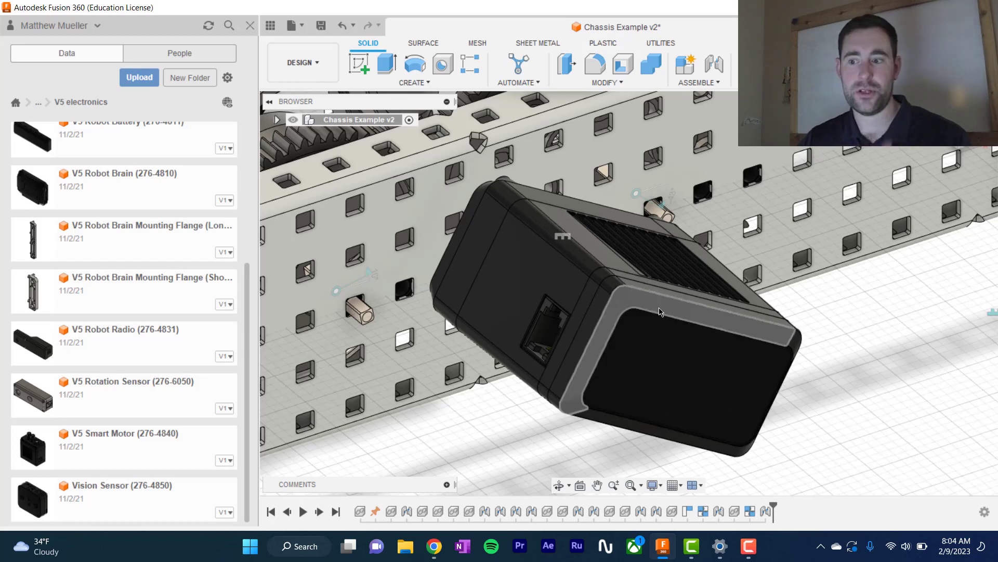
shift+middle_drag(659, 312, 447, 221)
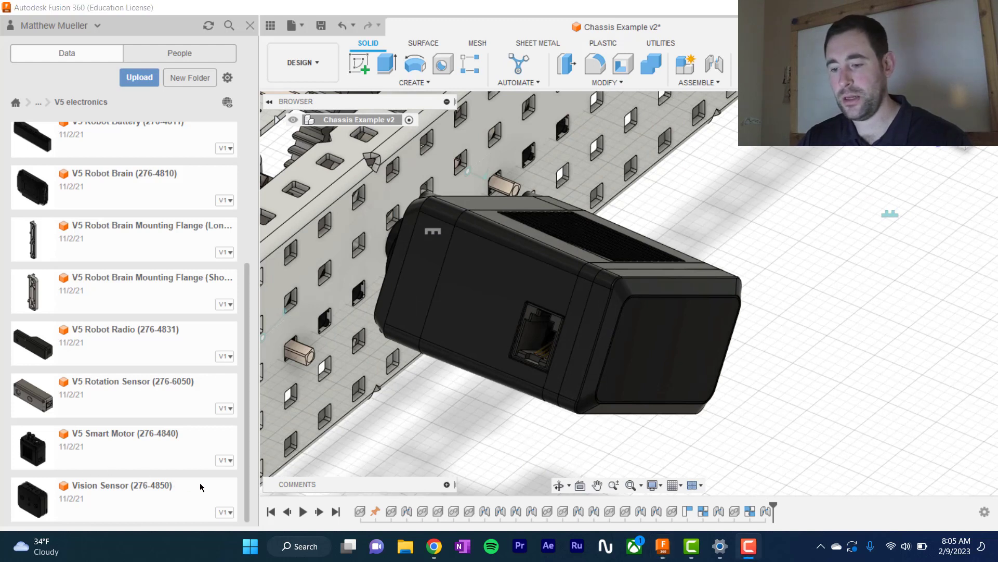
right_click(765, 515)
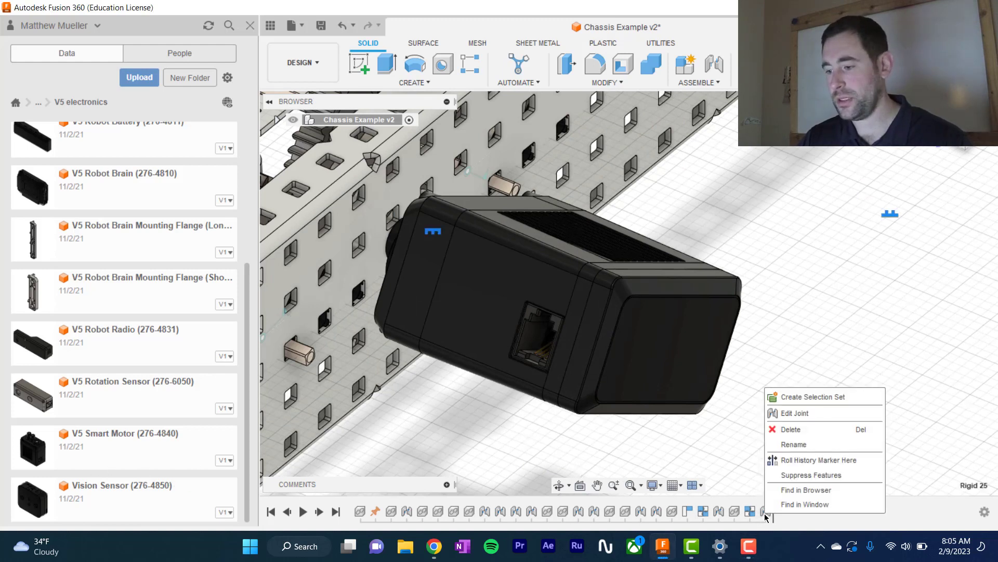
click(797, 416)
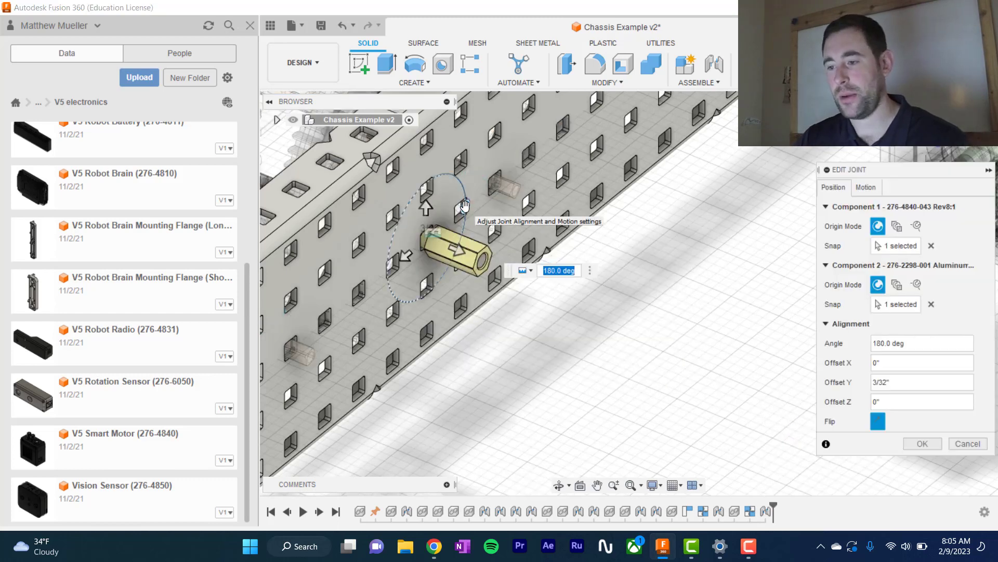
drag(465, 207, 410, 255)
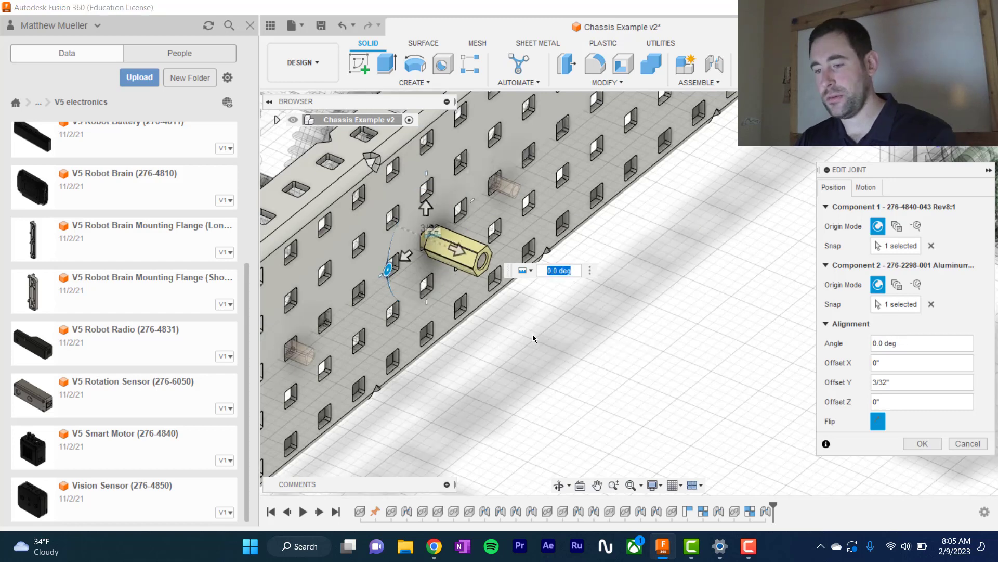
key(Return)
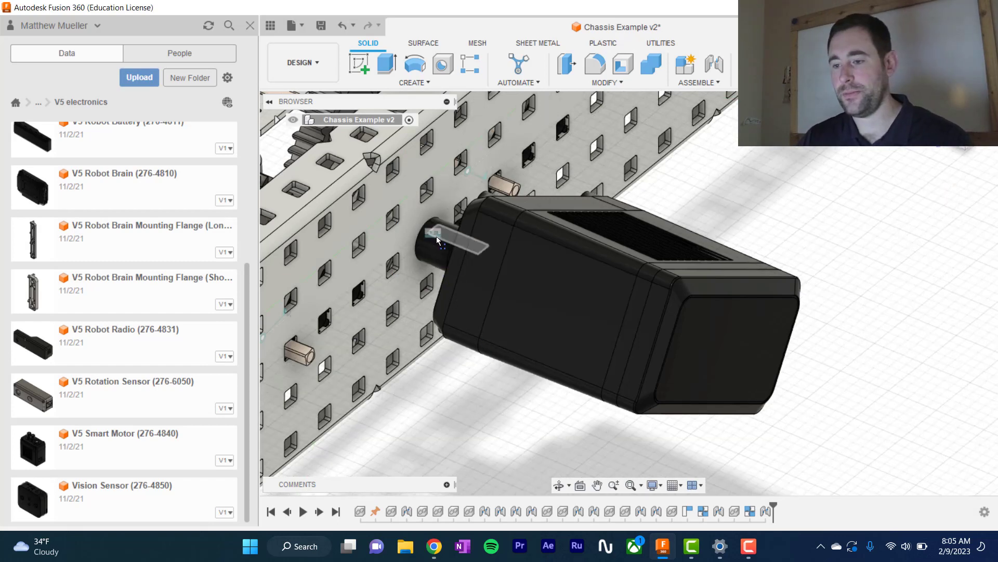
- Reopen the motor joint and try an alignment angle of 15 degrees
click(436, 237)
right_click(437, 238)
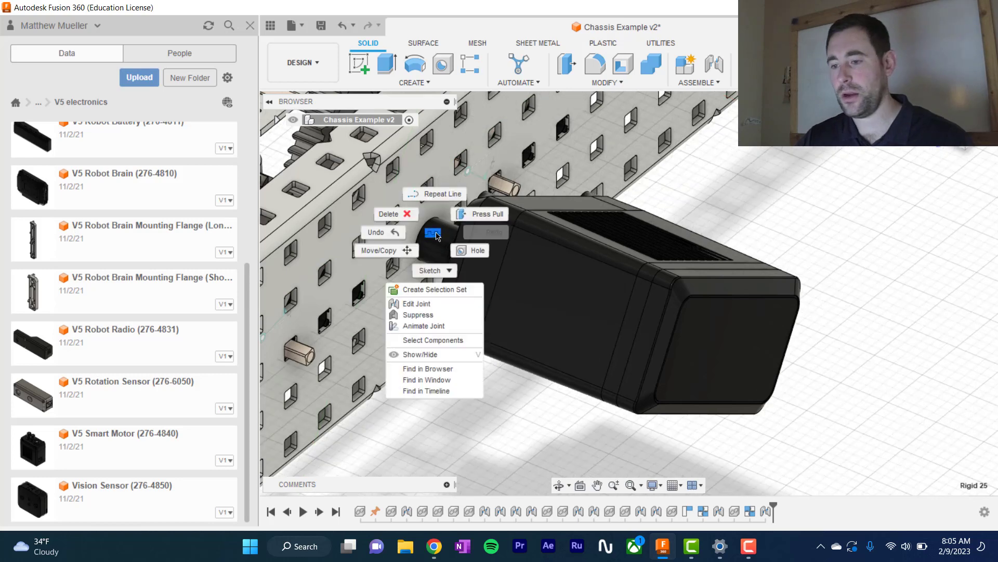
click(444, 303)
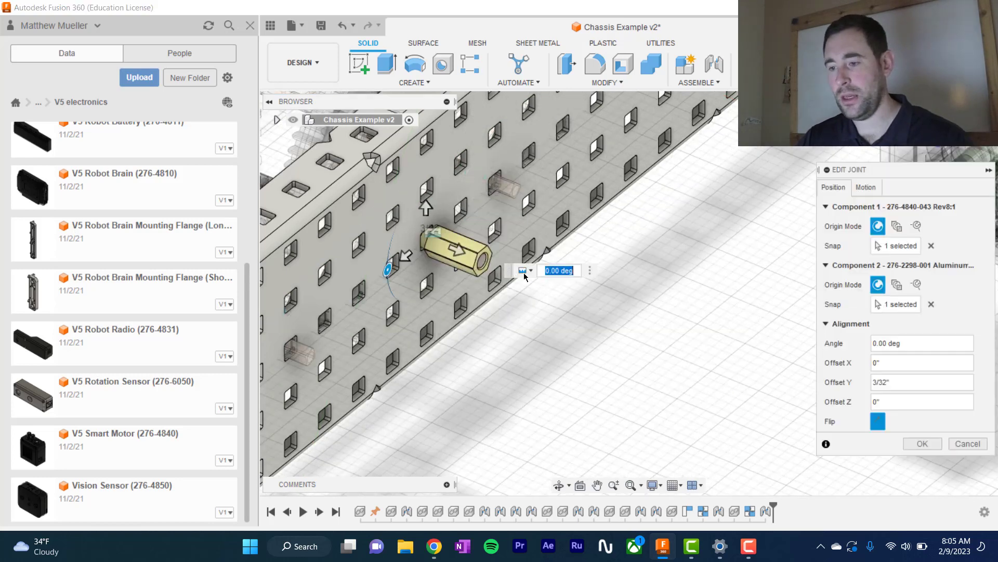
drag(387, 269, 393, 282)
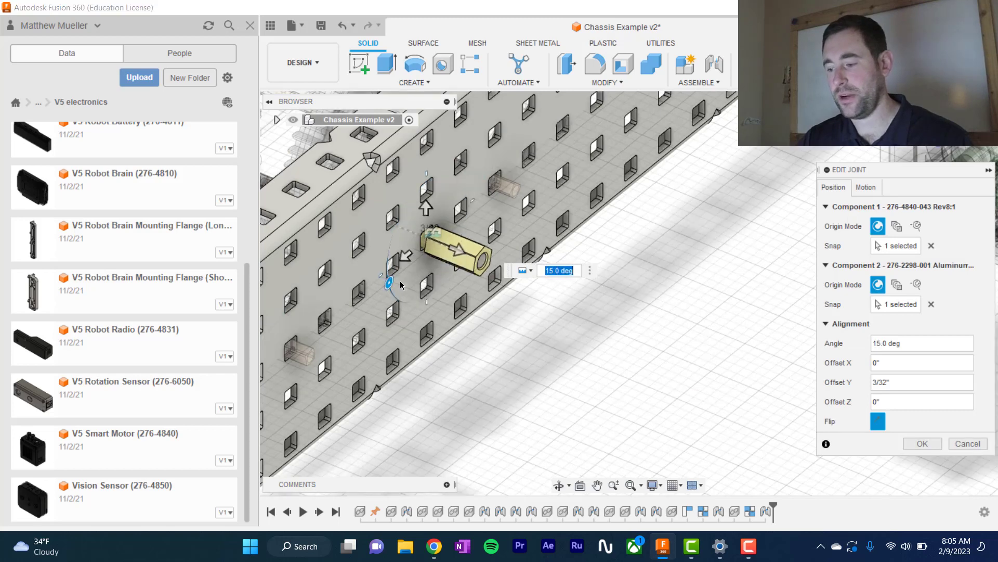
key(Return)
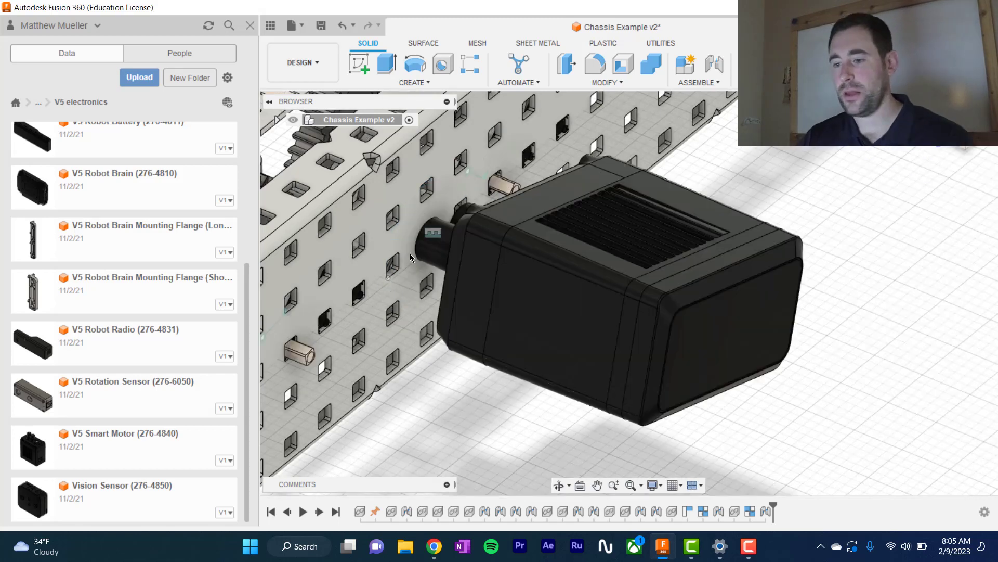
- Edit the motor joint again and try an alignment angle of 25 degrees
right_click(433, 235)
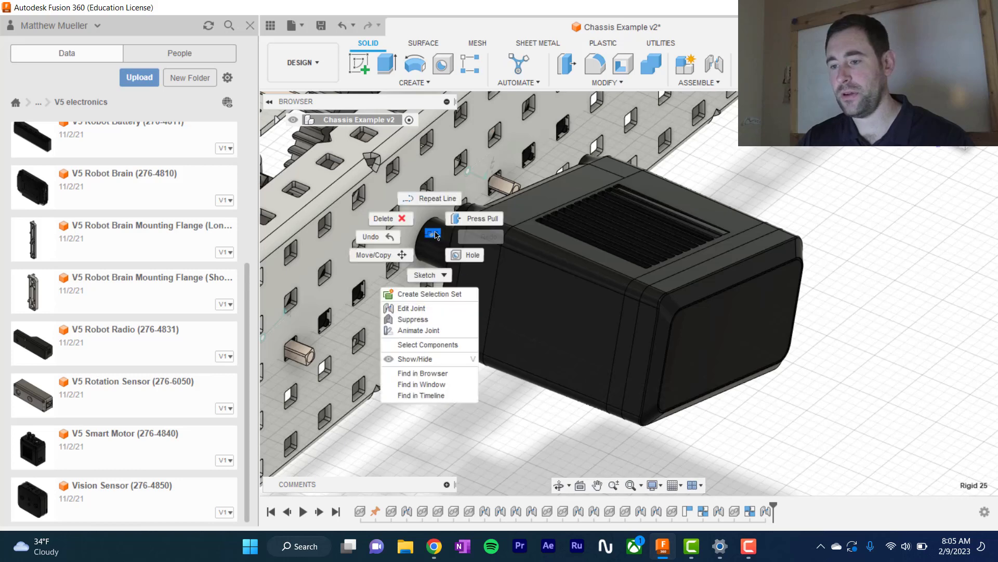
click(416, 308)
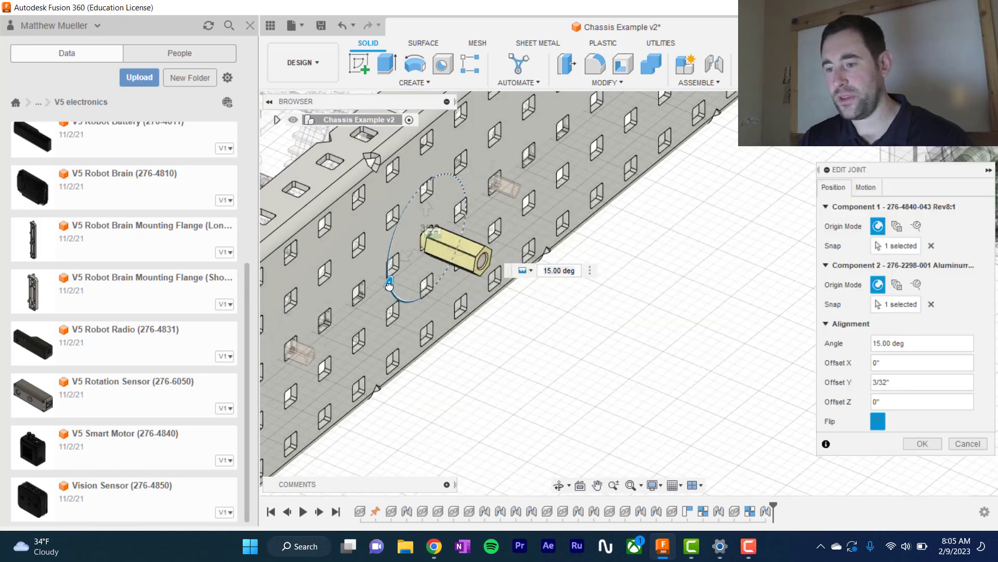
drag(389, 283, 391, 288)
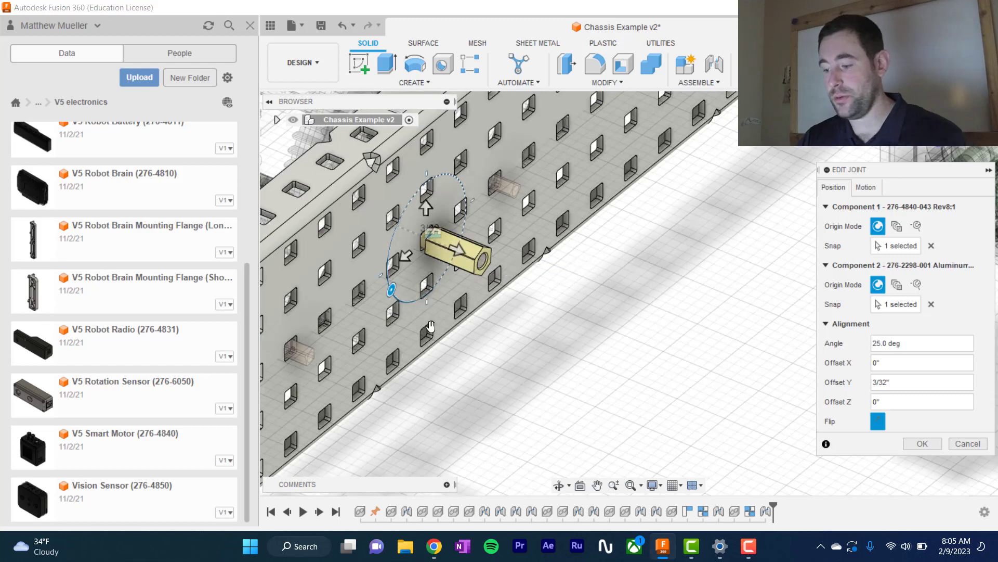
key(Return)
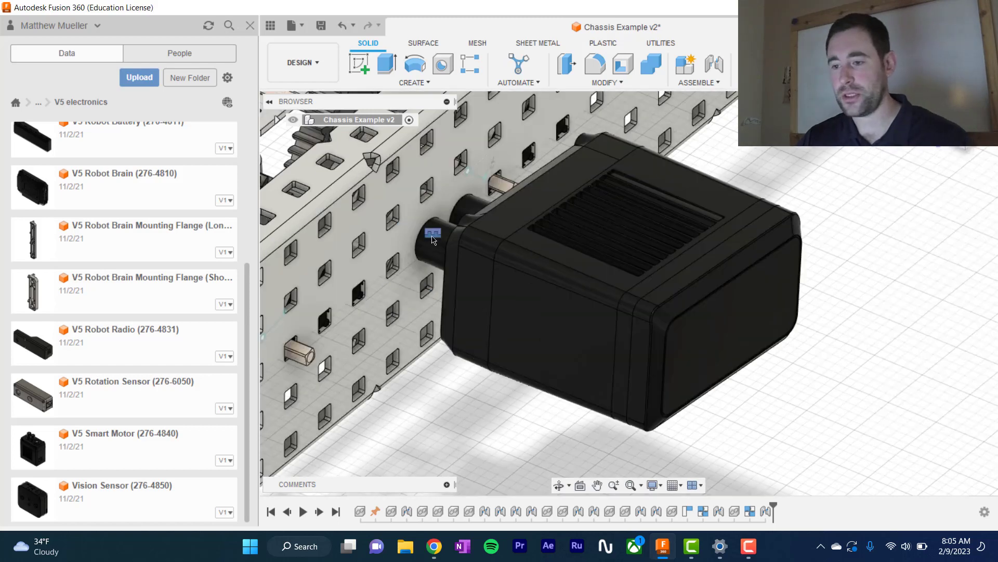
- Set an exact alignment angle in the motor joint so the Smart Motor sits square to the C-channel
right_click(431, 254)
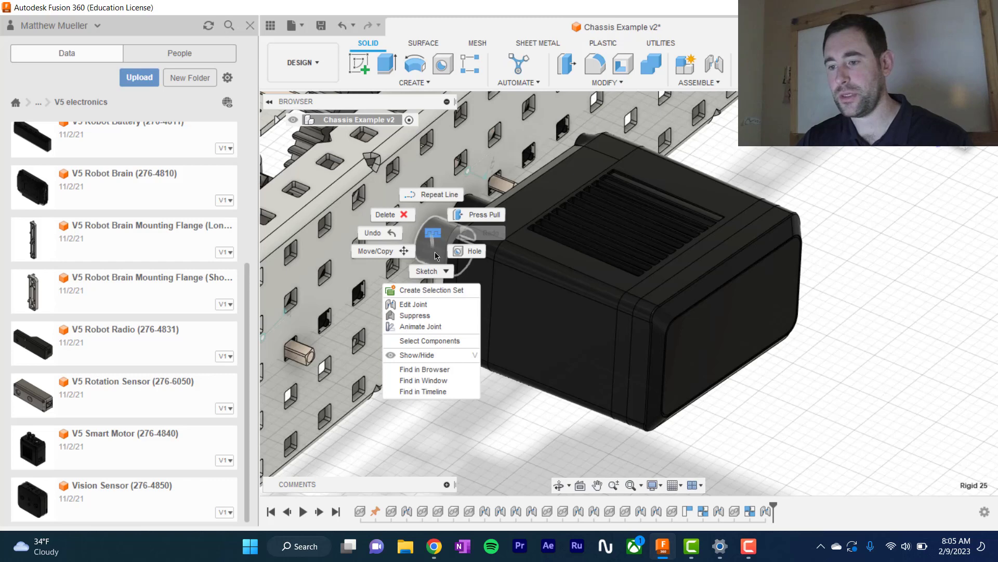
click(433, 236)
right_click(436, 233)
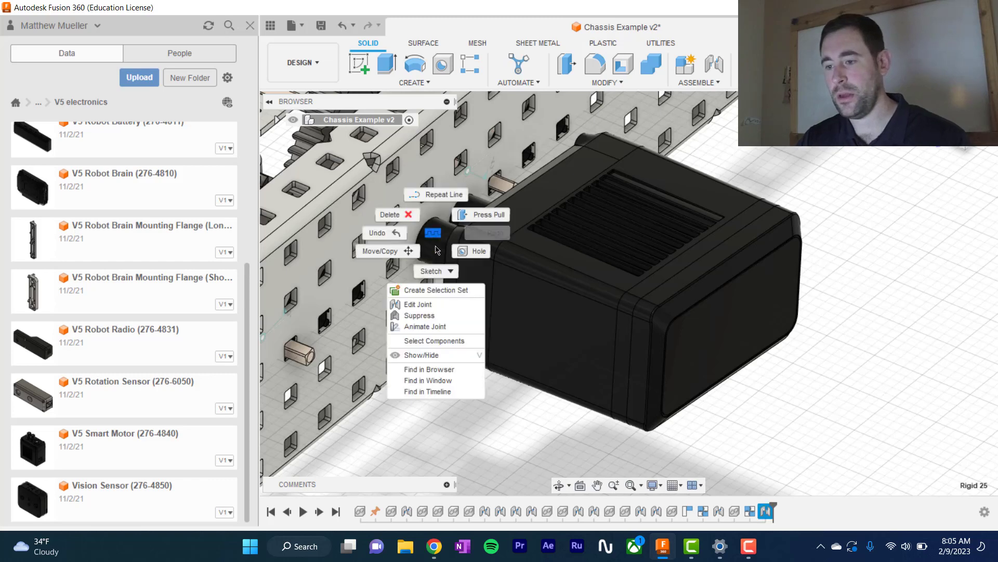
click(443, 310)
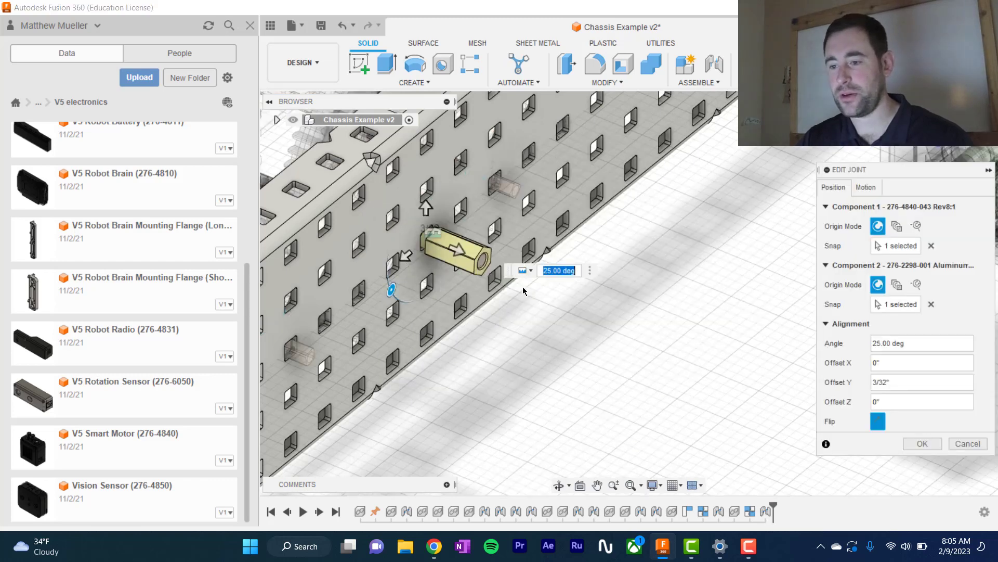
text(90)
key(Return)
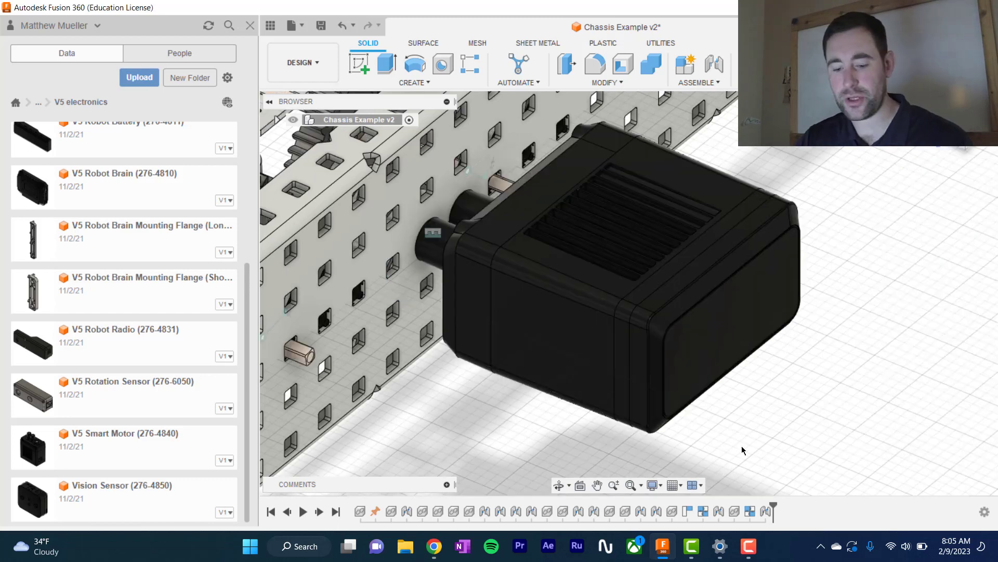
- Examine how the Smart Motor, the nearby shaft ends and the C-channels line up from several sides of the chassis
shift+middle_drag(740, 442, 701, 445)
scroll(707, 448, down, 4)
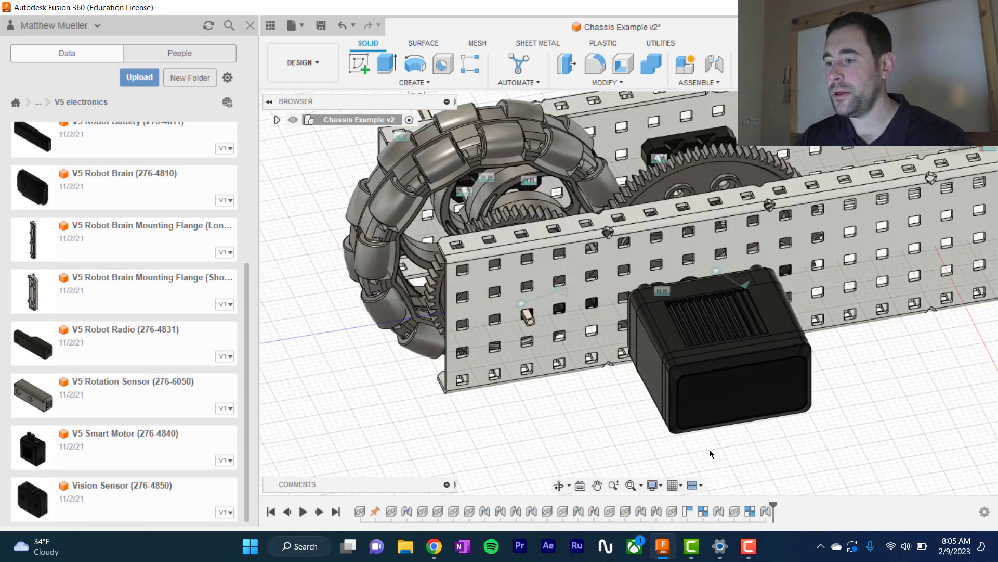
shift+middle_drag(813, 440, 712, 423)
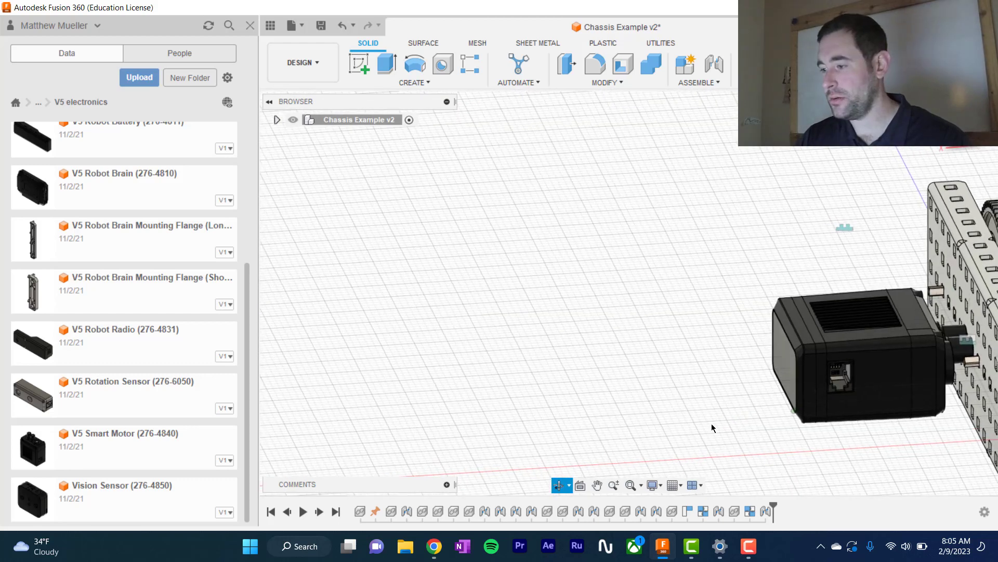
middle_drag(896, 447, 748, 428)
scroll(794, 361, up, 5)
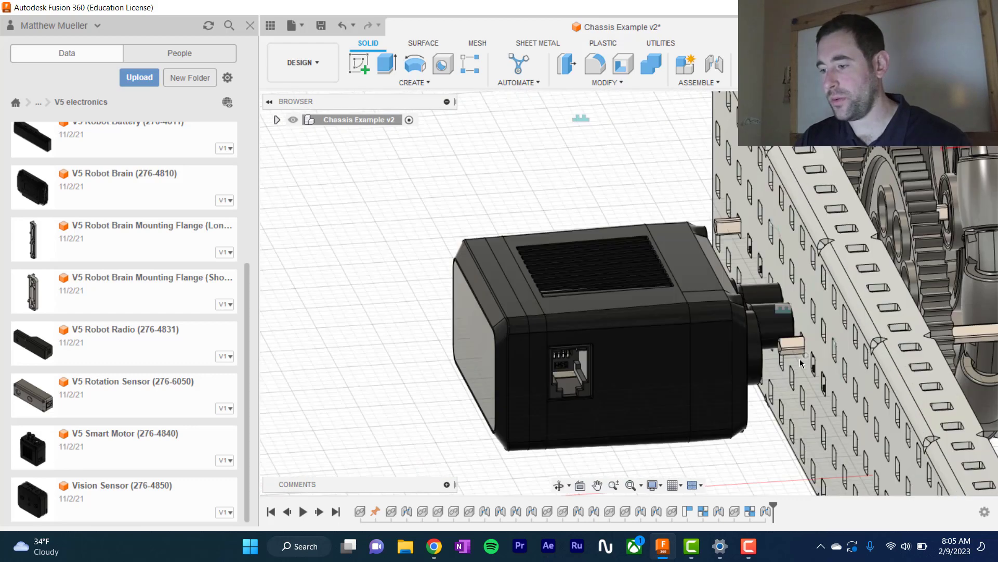
scroll(794, 361, up, 2)
scroll(780, 339, down, 5)
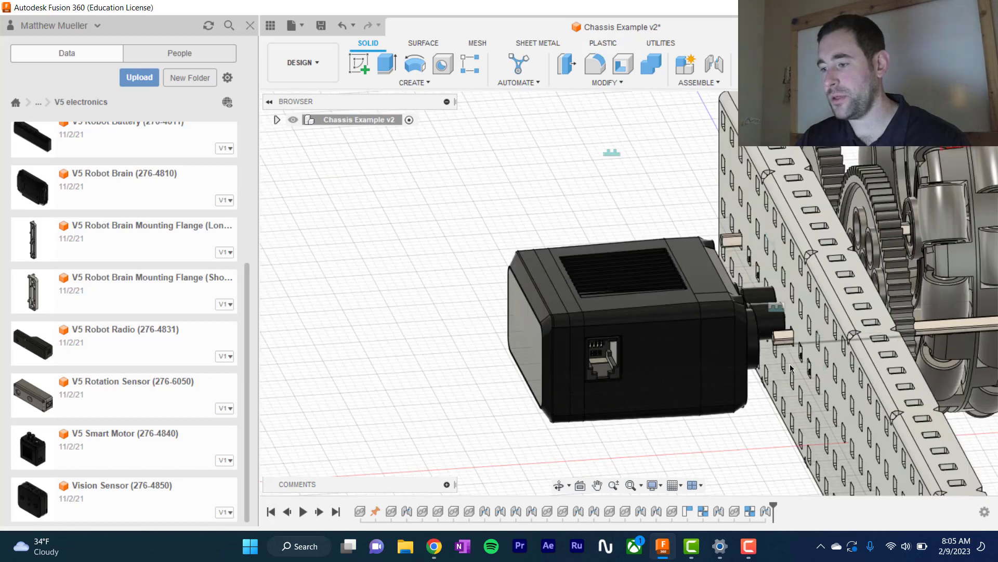
middle_drag(730, 379, 647, 407)
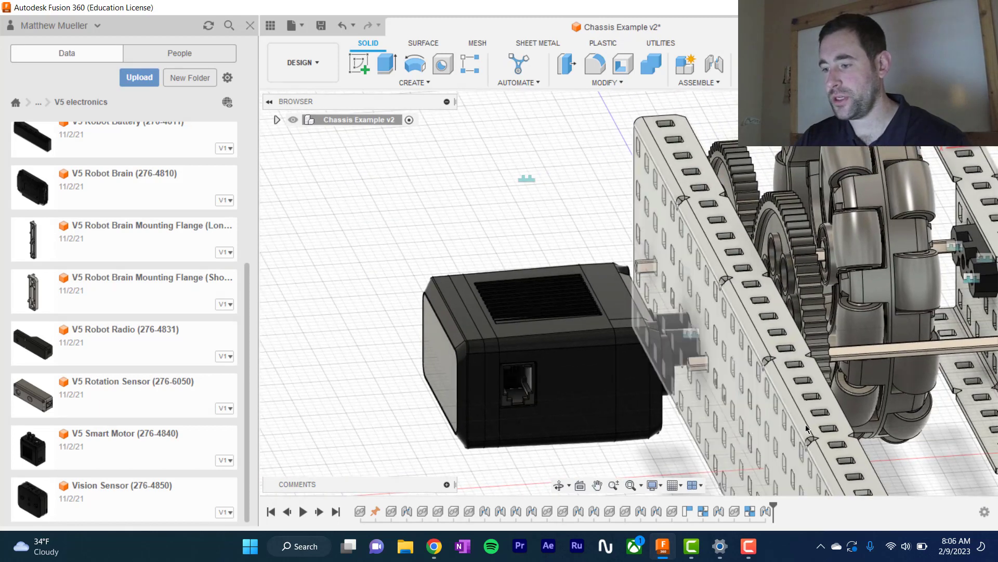
scroll(807, 428, down, 4)
scroll(843, 428, down, 1)
middle_drag(843, 428, 627, 375)
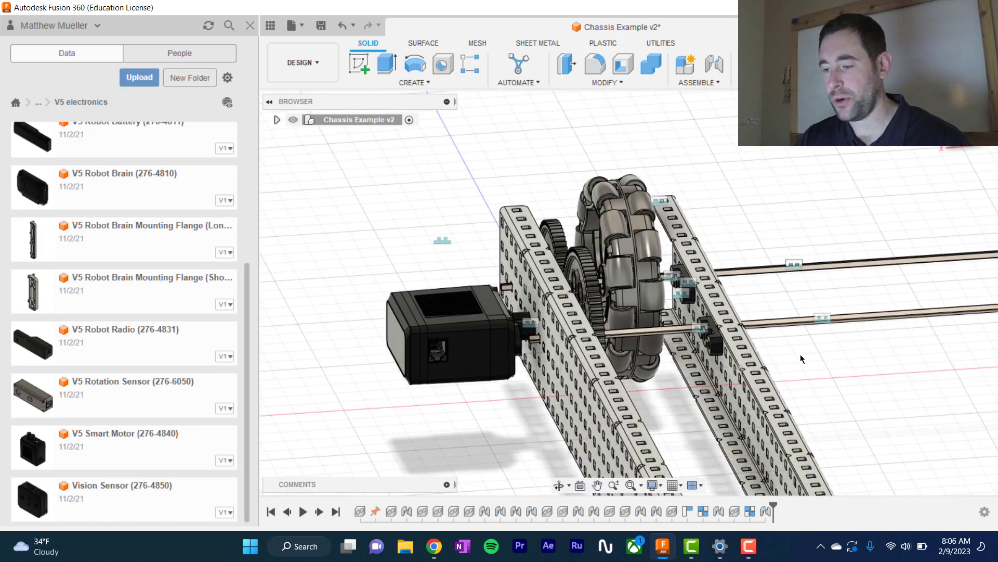
scroll(692, 336, up, 5)
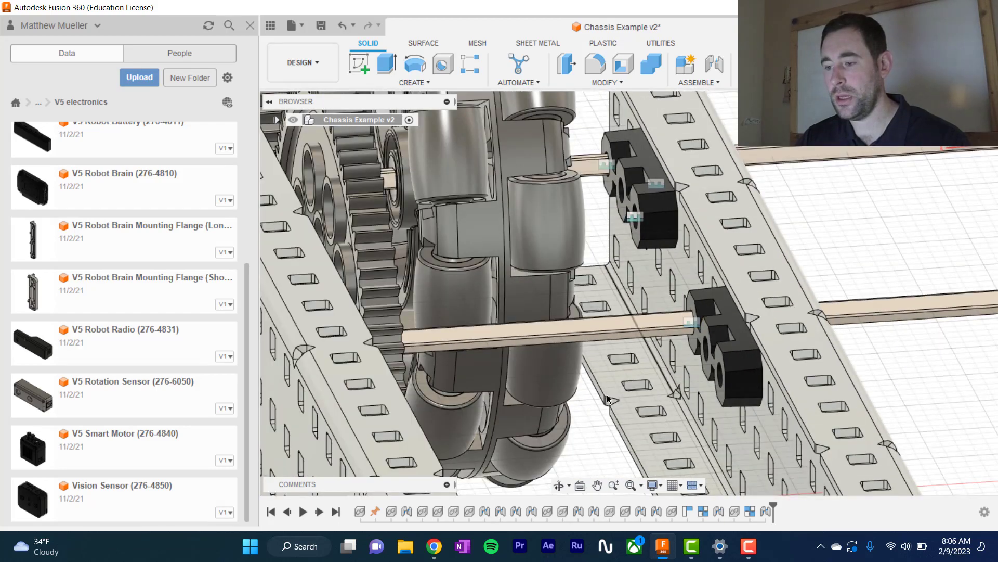
- Edit the joint between the motor-side 12in shaft and its bearing flat, setting Offset Z to 1" so the shaft extends towards the motor
shift+middle_drag(607, 395, 962, 447)
mouse_move(564, 361)
shift+middle_down()
mouse_move(583, 369)
mouse_move(577, 364)
shift+middle_up()
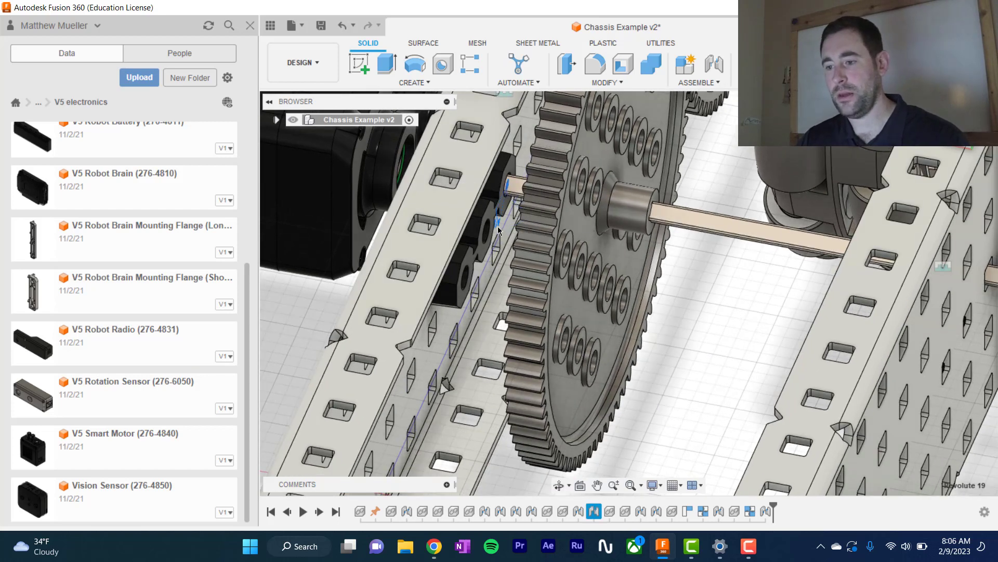
right_click(592, 514)
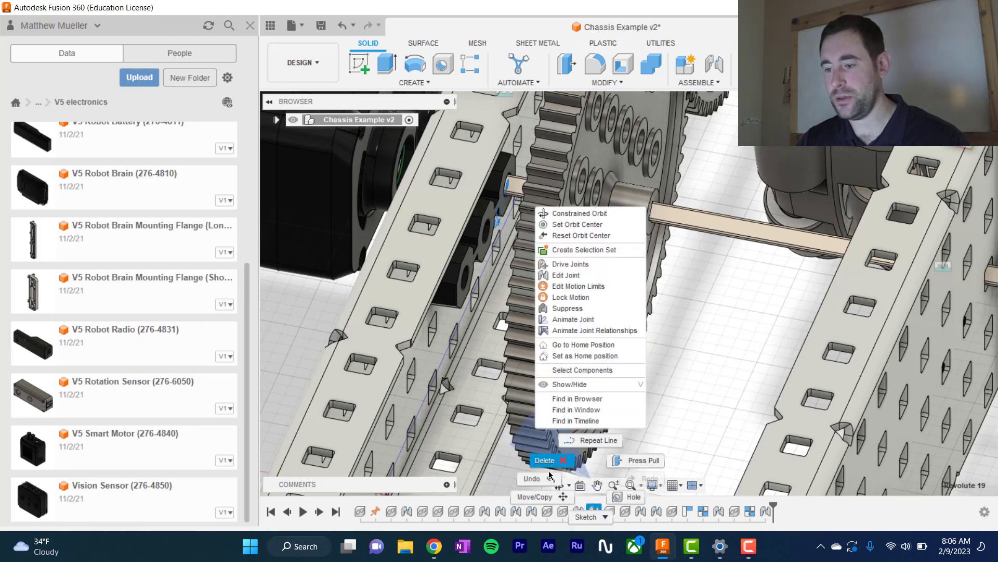
click(587, 275)
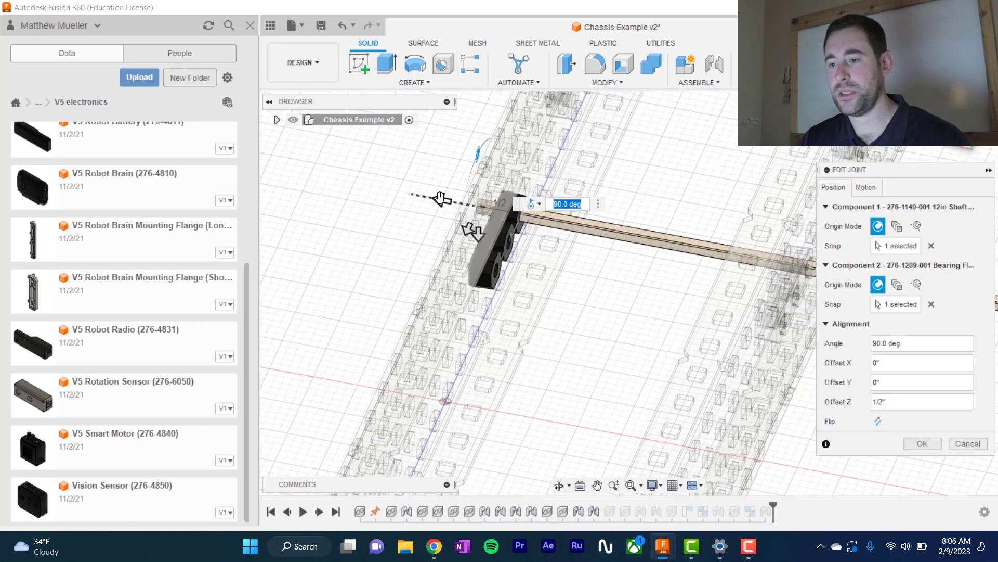
drag(430, 197, 399, 187)
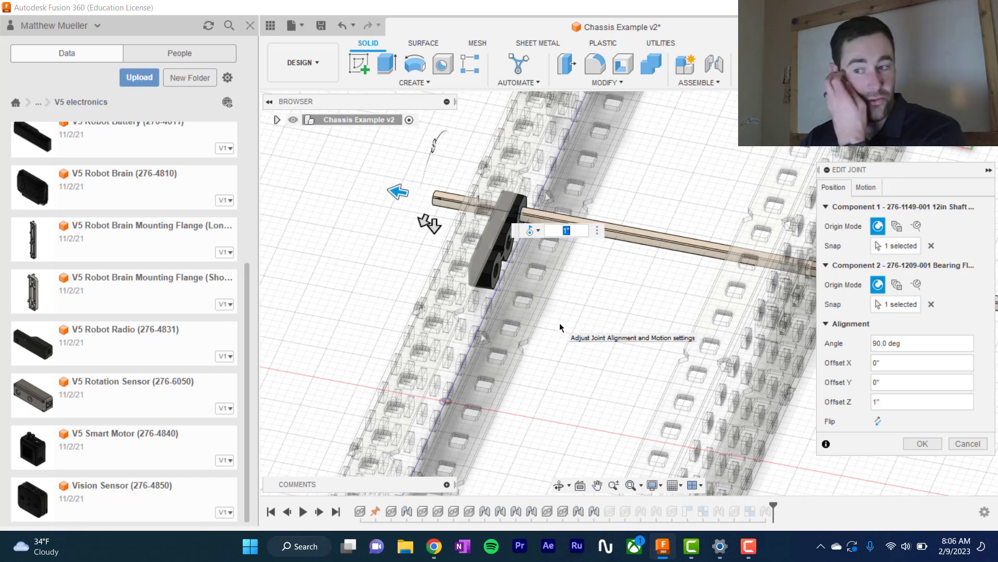
key(Return)
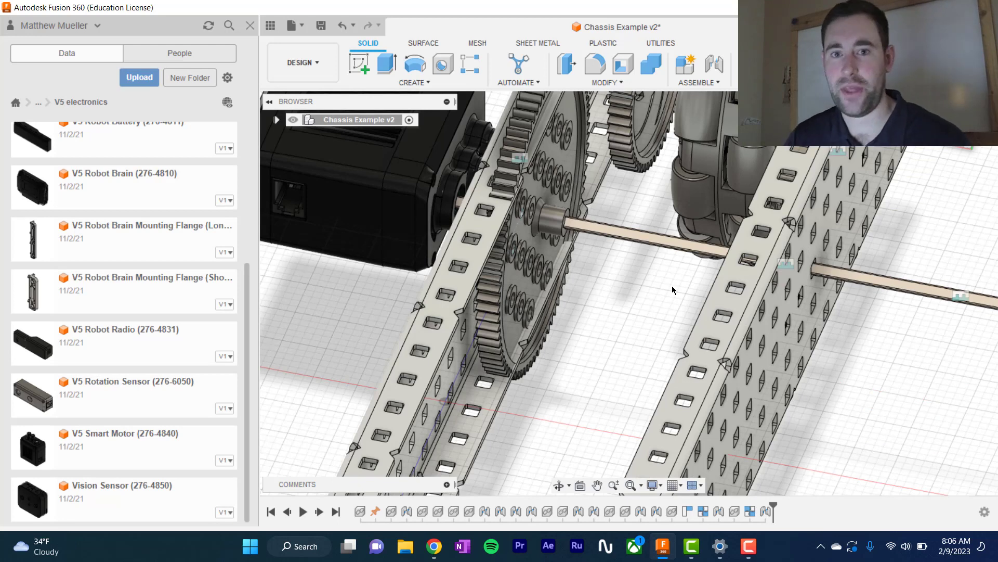
- Edit the 84t gear's joint on the motor-side shaft, setting Offset Y to -4 3/32" to move the gear clear of the C-channel
scroll(694, 298, down, 3)
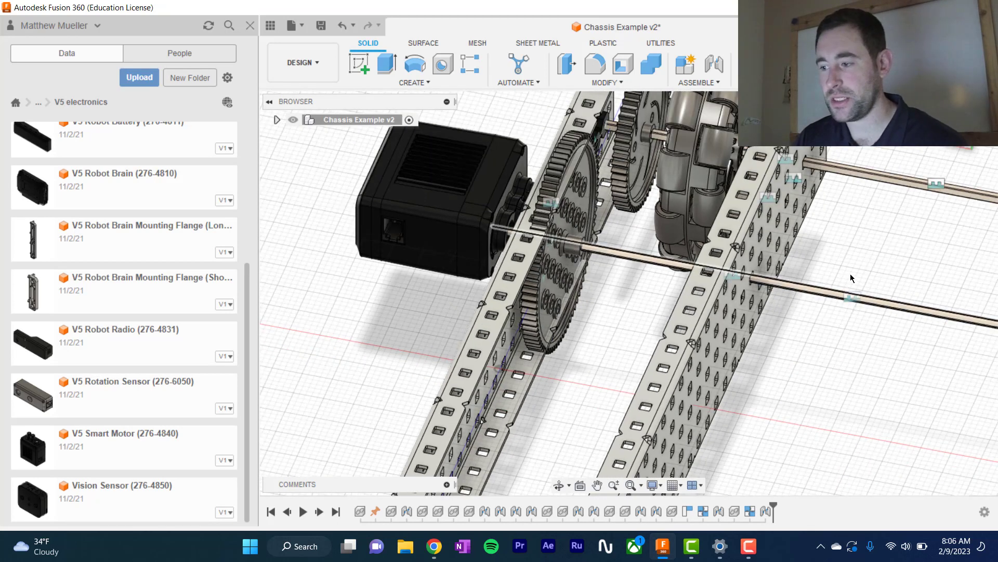
right_click(850, 298)
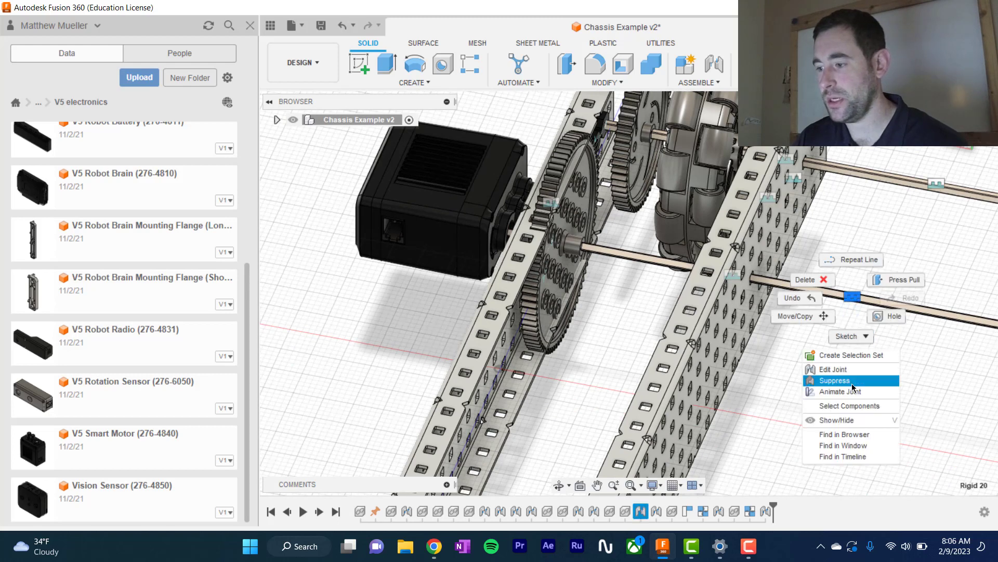
click(845, 369)
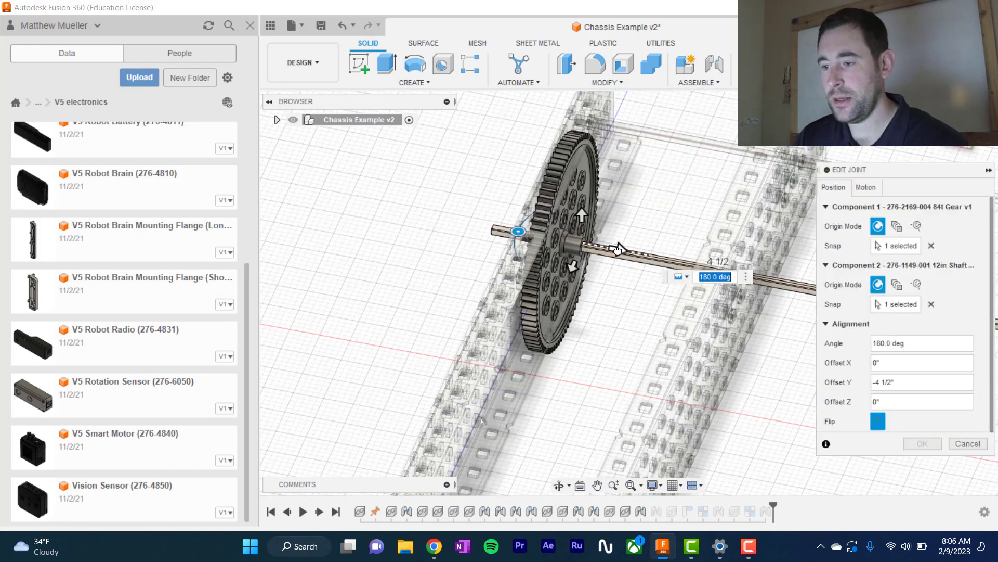
drag(619, 250, 642, 253)
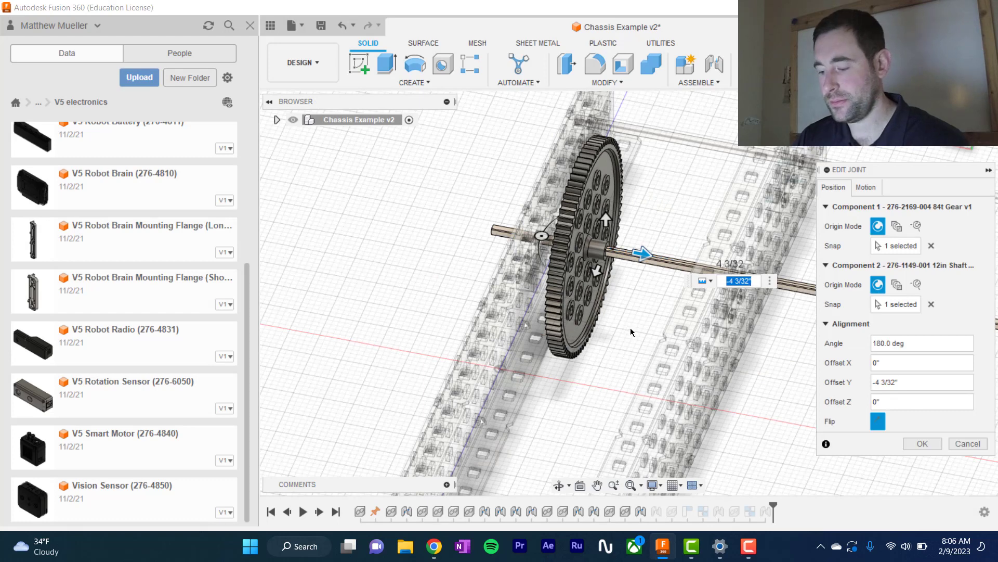
key(Return)
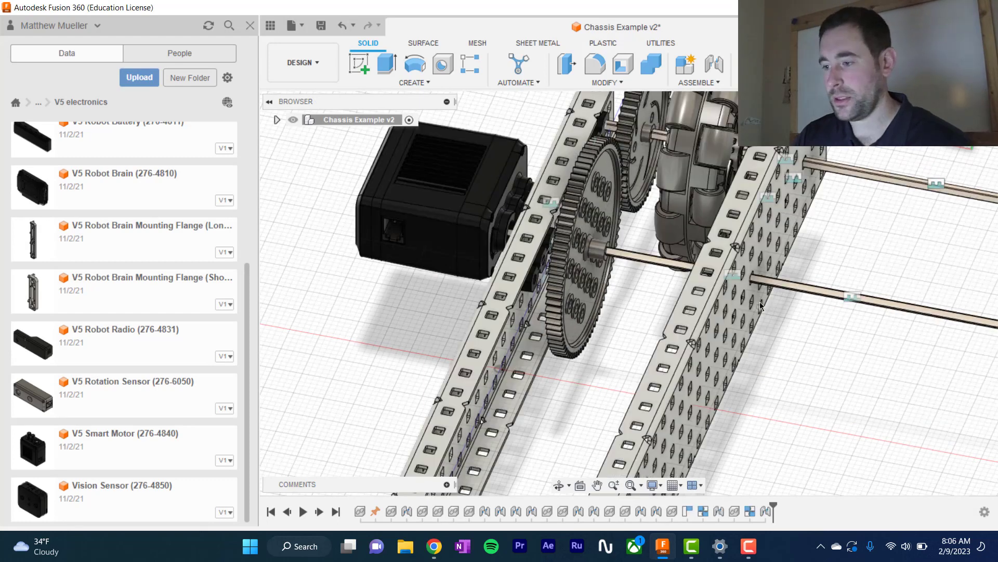
- Edit the 84t gear's joint on the motor-side shaft, nudging its Offset Y slightly to shift the gear away from the C-channel
right_click(856, 318)
click(843, 368)
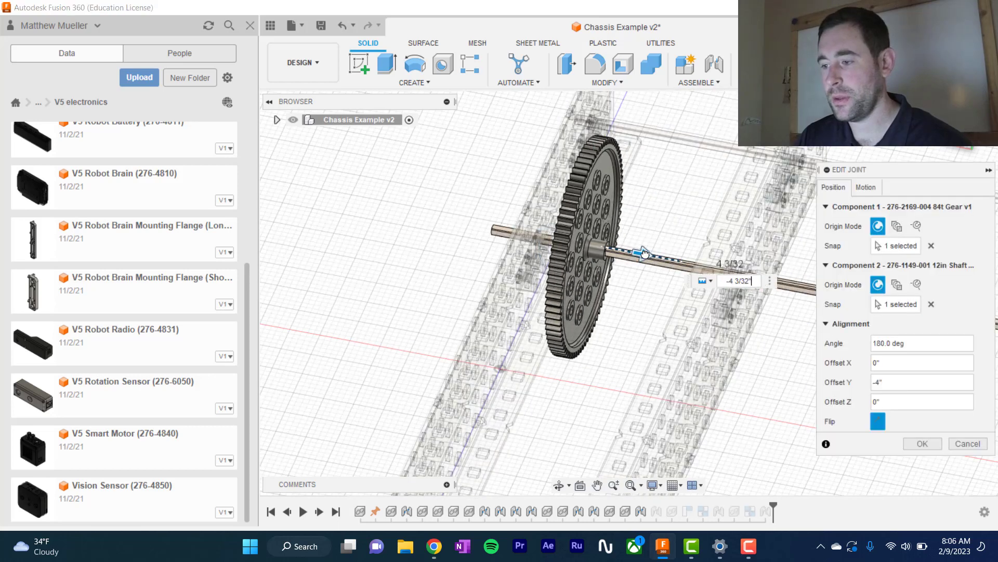
drag(645, 253, 647, 254)
key(Return)
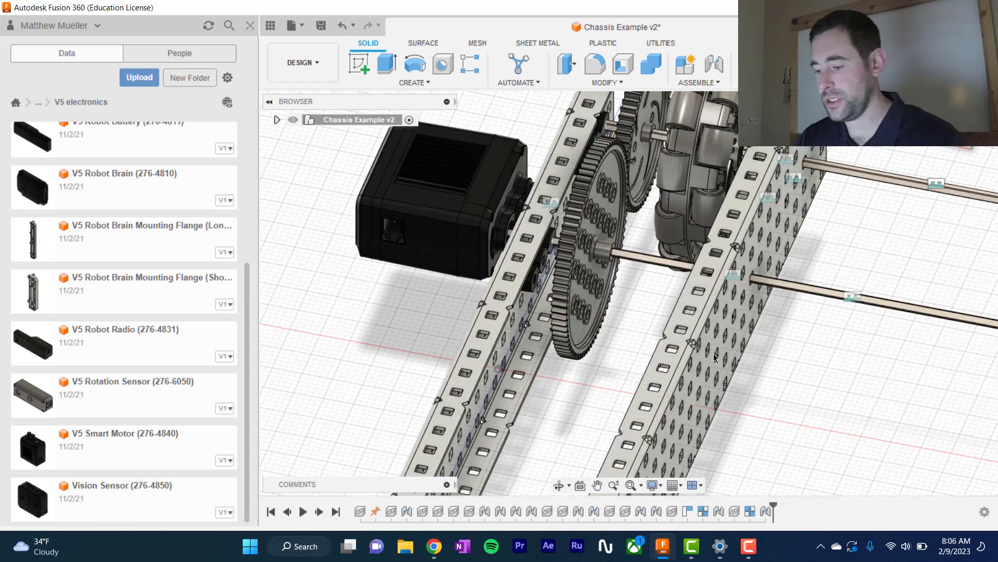
- Hide the data panel to widen the modelling area around the two protruding 12in shafts
scroll(801, 356, down, 6)
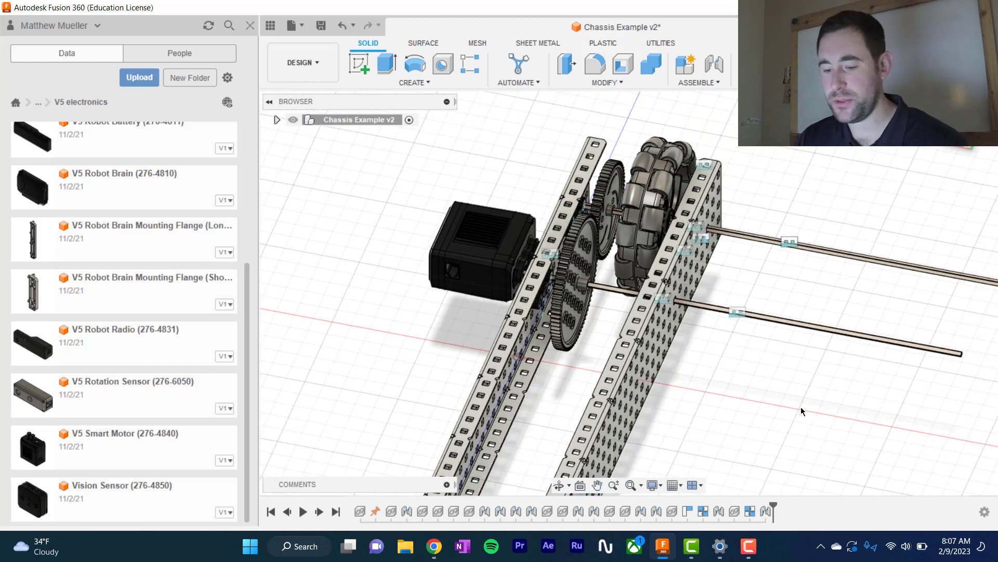
shift+middle_drag(817, 403, 787, 390)
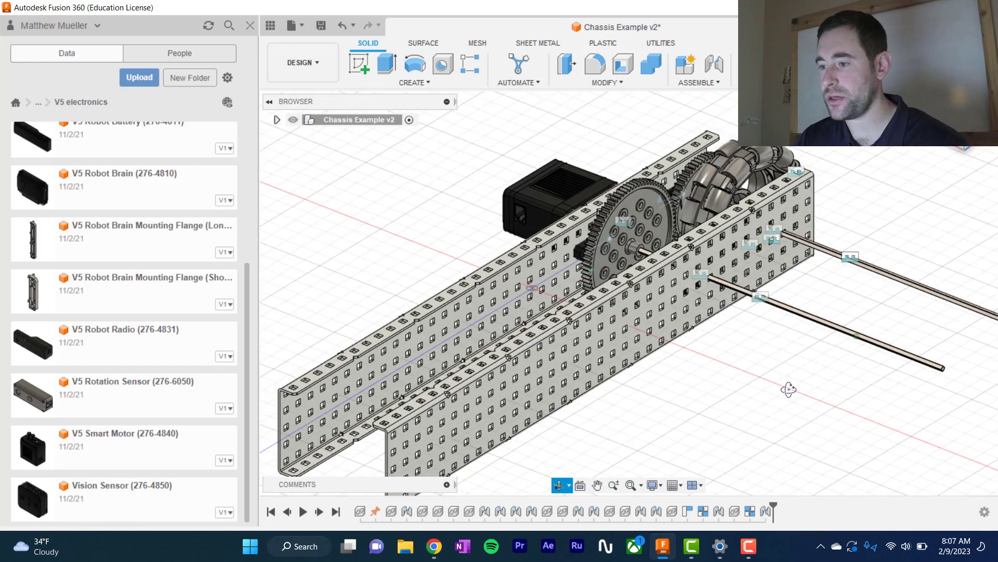
scroll(814, 372, up, 2)
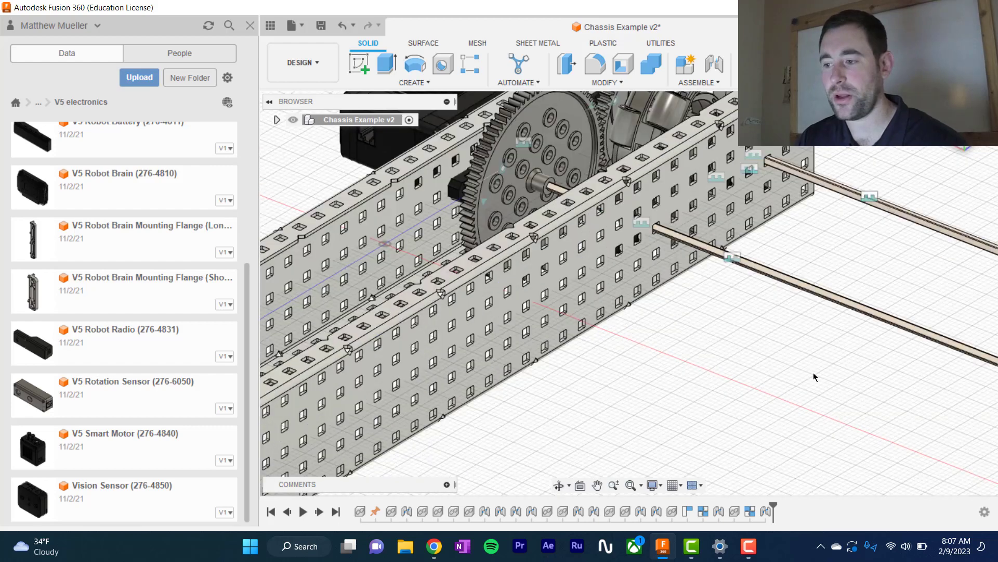
scroll(763, 392, down, 3)
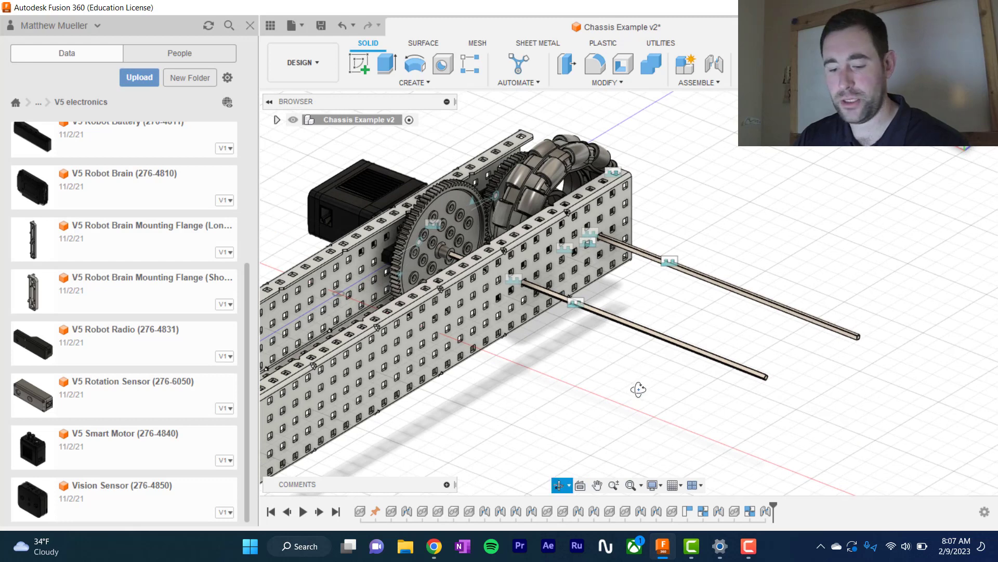
shift+middle_drag(638, 388, 726, 371)
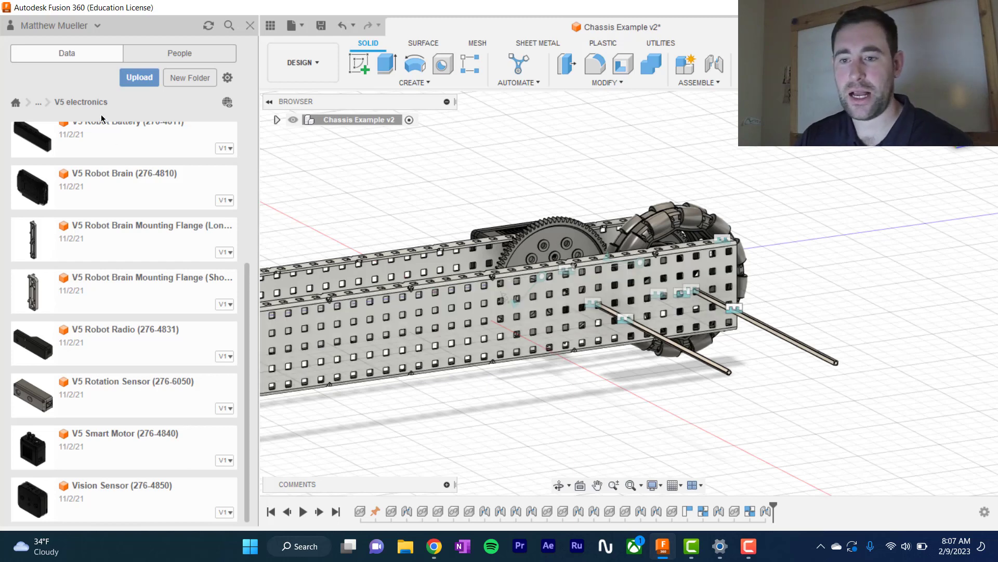
click(251, 27)
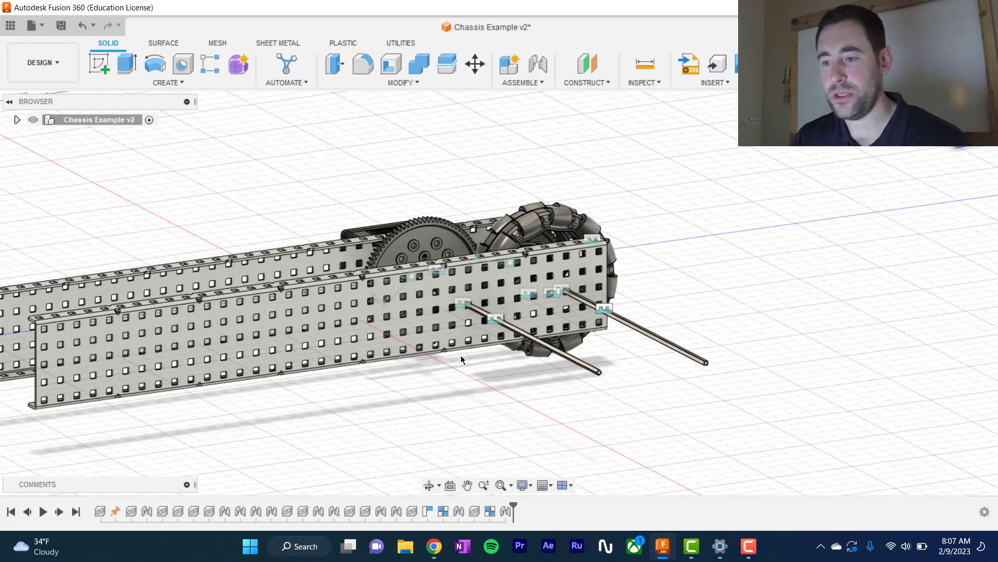
- Break the external links of both 12in shaft components so they can be edited in the chassis design
click(16, 119)
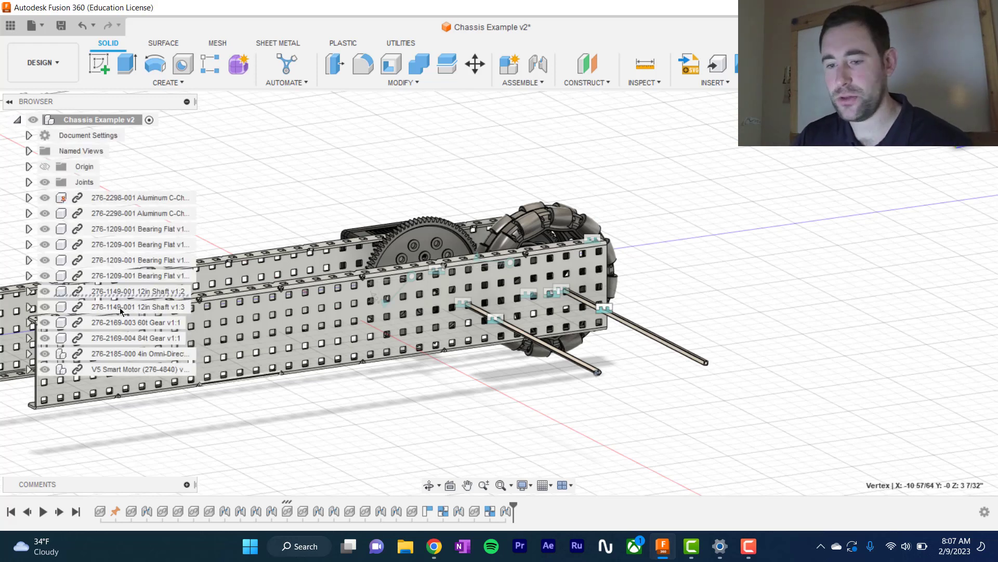
click(130, 291)
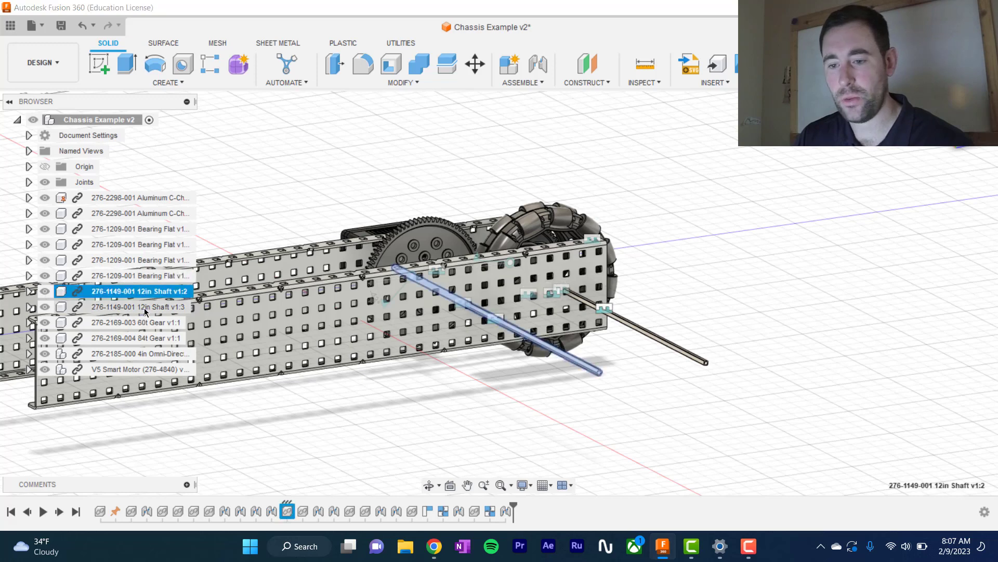
ctrl+click(145, 307)
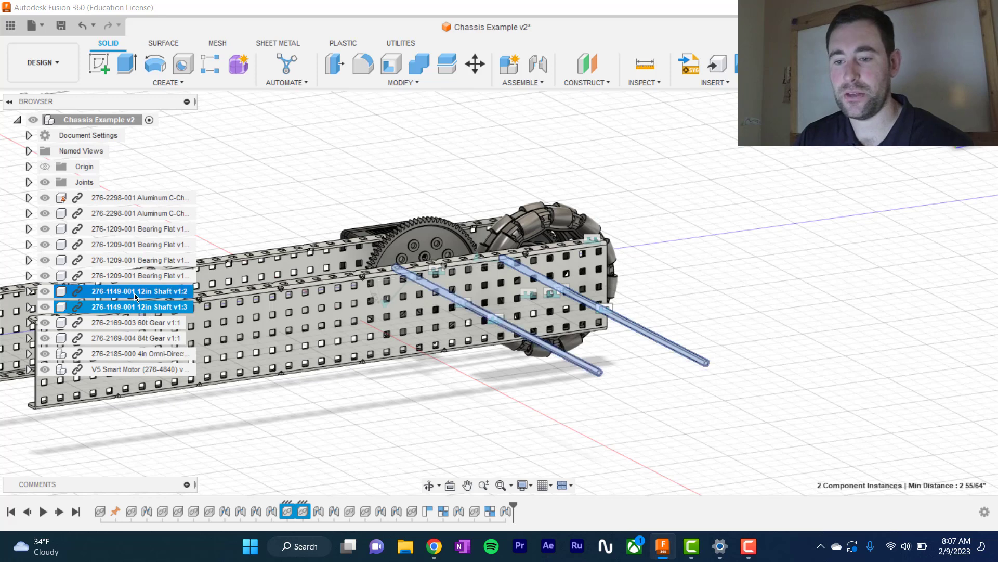
right_click(134, 296)
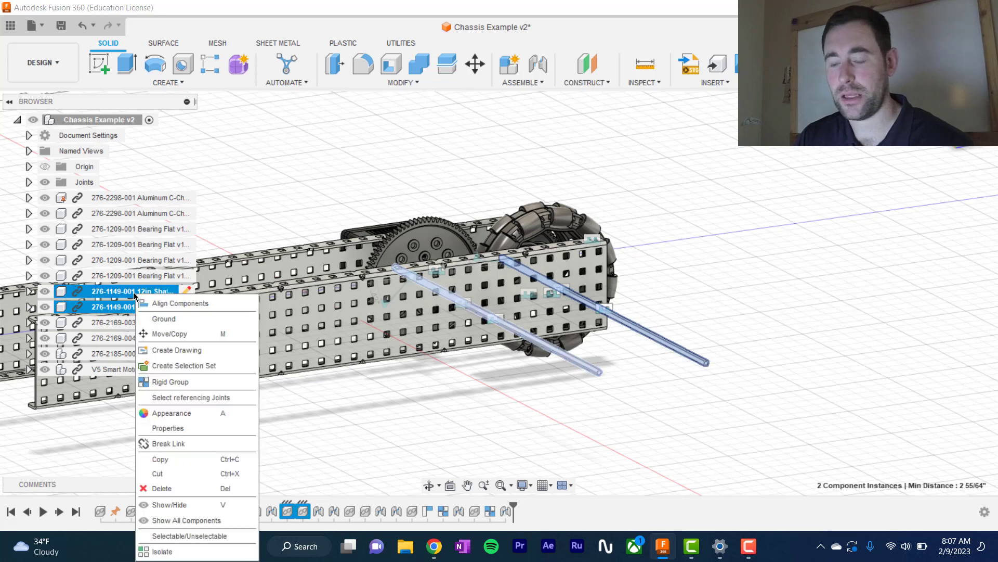
click(170, 444)
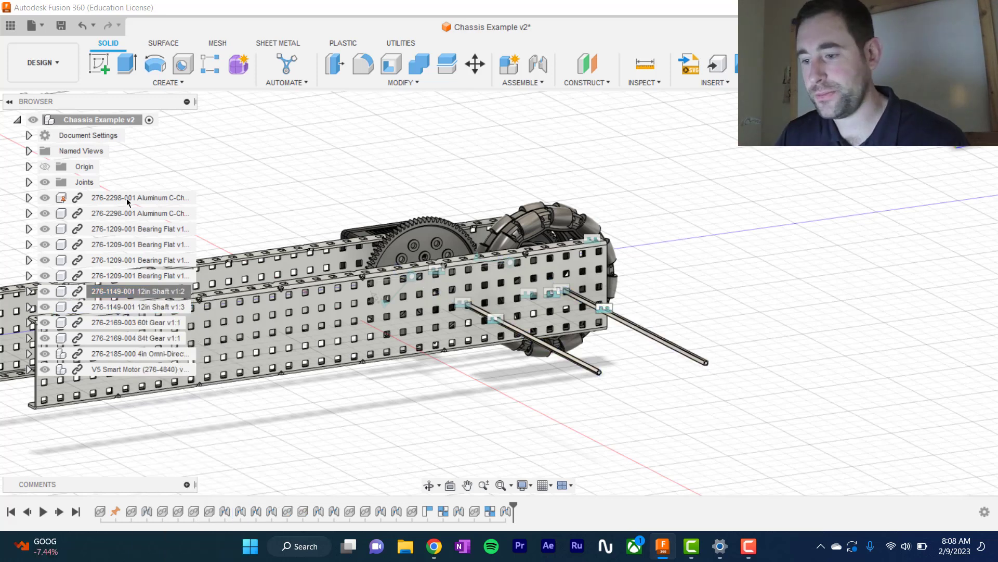
- Sketch a circle larger than the shaft, centred on the protruding end face of the motor-side 12in shaft, and finish the sketch
click(99, 63)
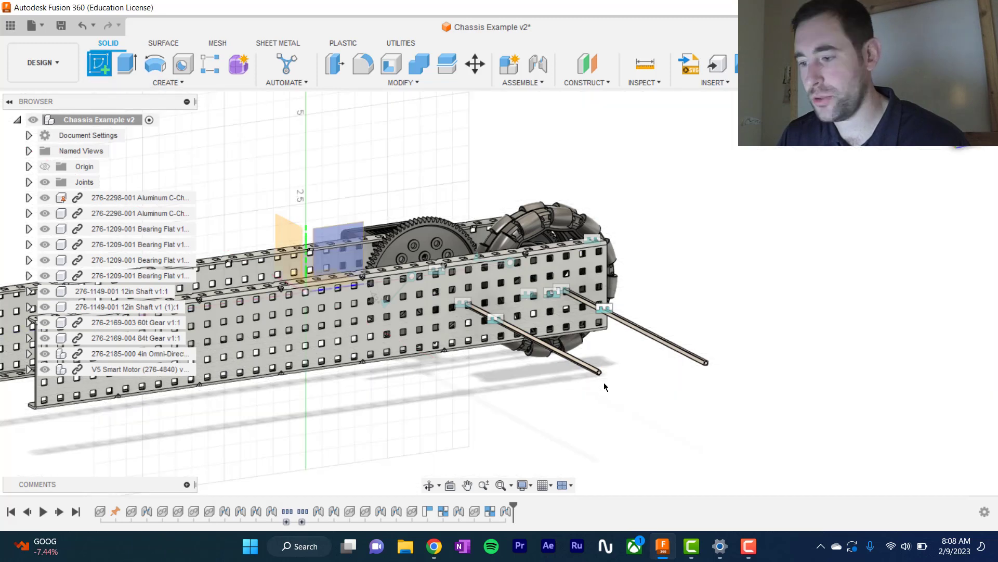
scroll(605, 378, up, 10)
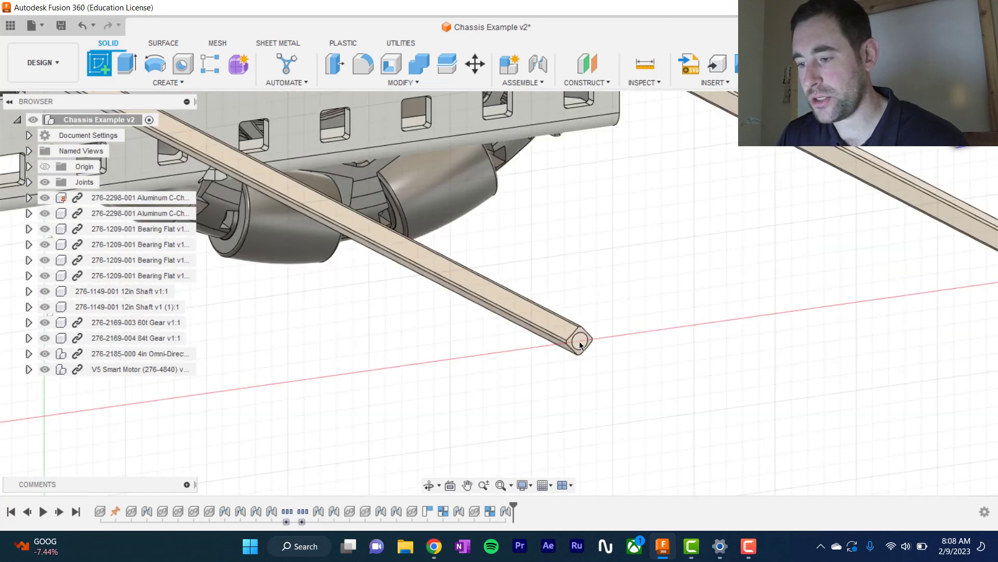
click(581, 345)
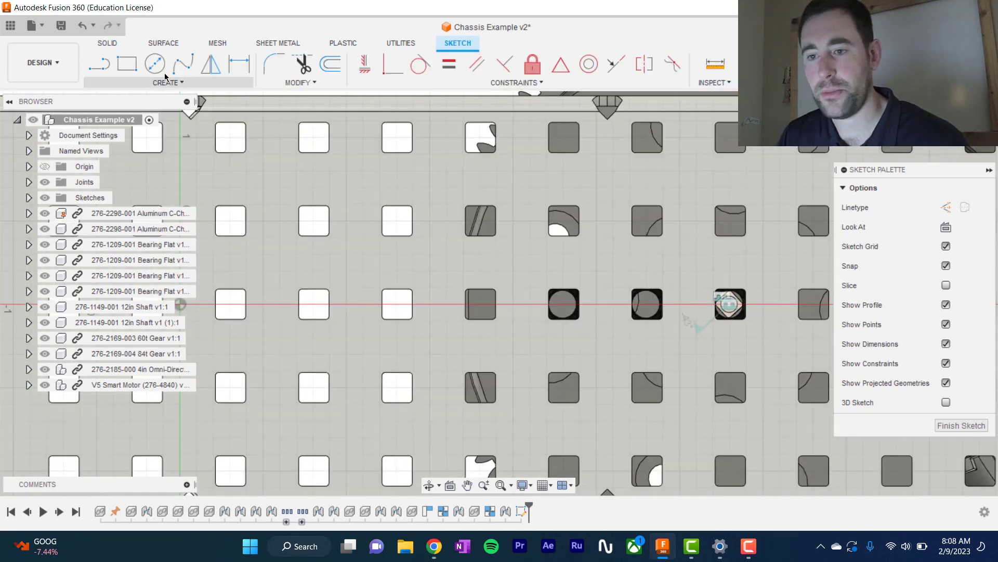
click(155, 64)
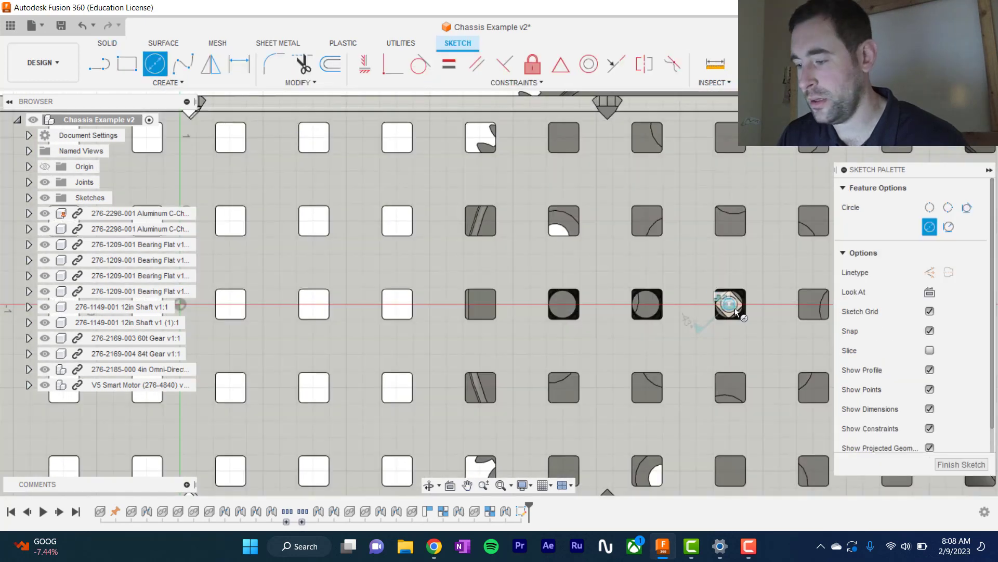
click(730, 306)
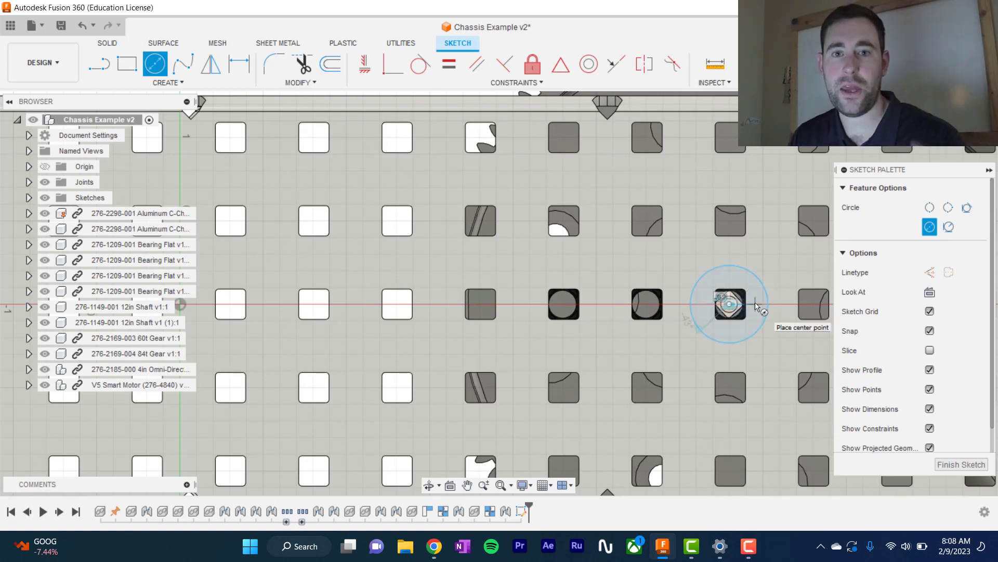
click(961, 465)
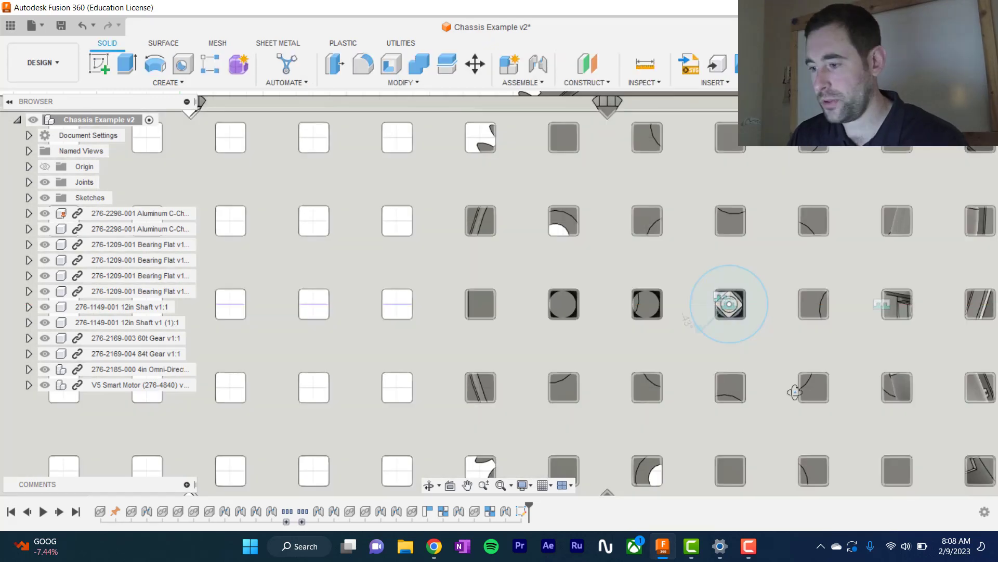
- Extrude both circle profiles as a cut 7 1/2" back along the motor-side shaft, trimming it close to the C-channel
shift+middle_drag(776, 331, 566, 258)
scroll(619, 307, down, 3)
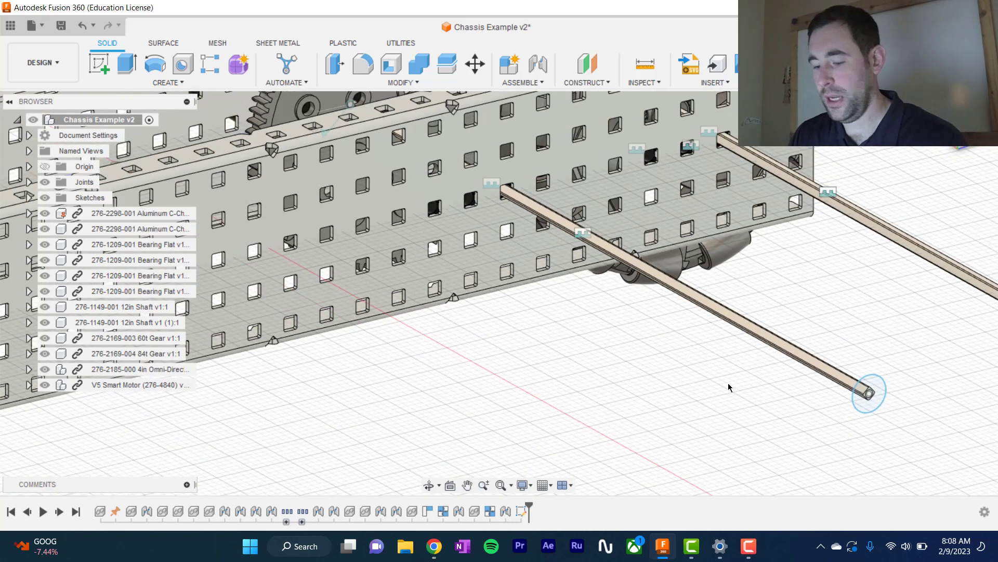
key(e)
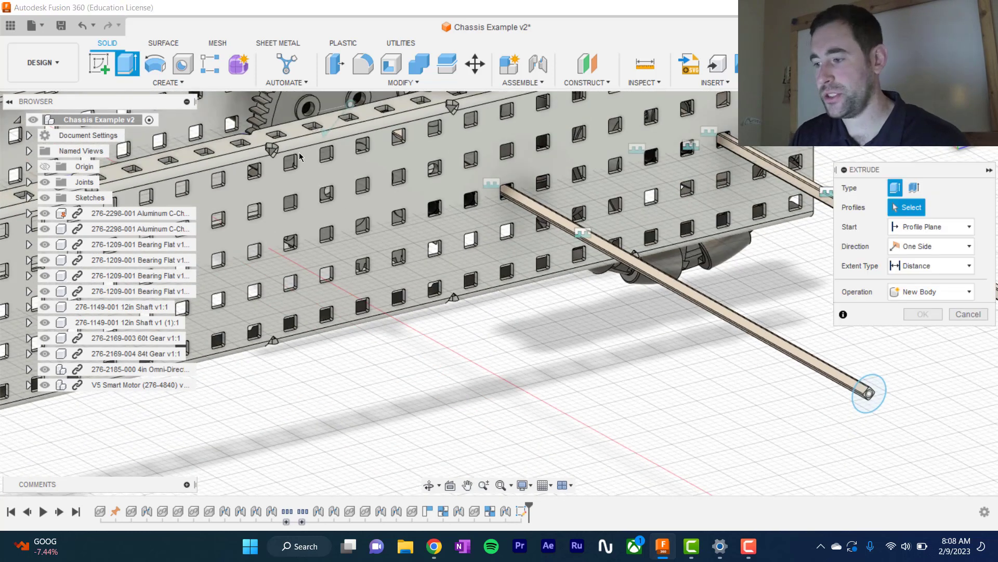
click(868, 393)
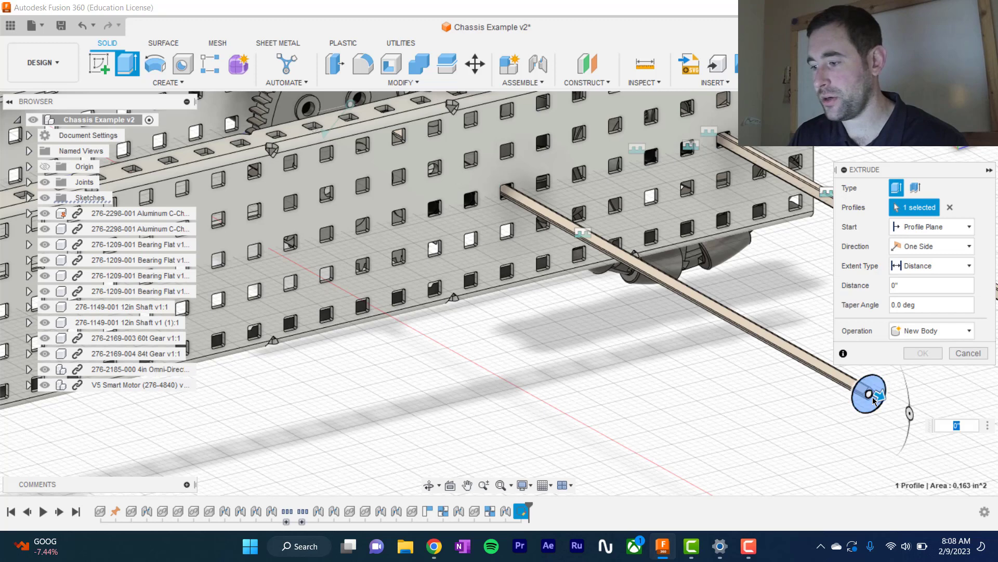
scroll(867, 394, up, 4)
click(866, 391)
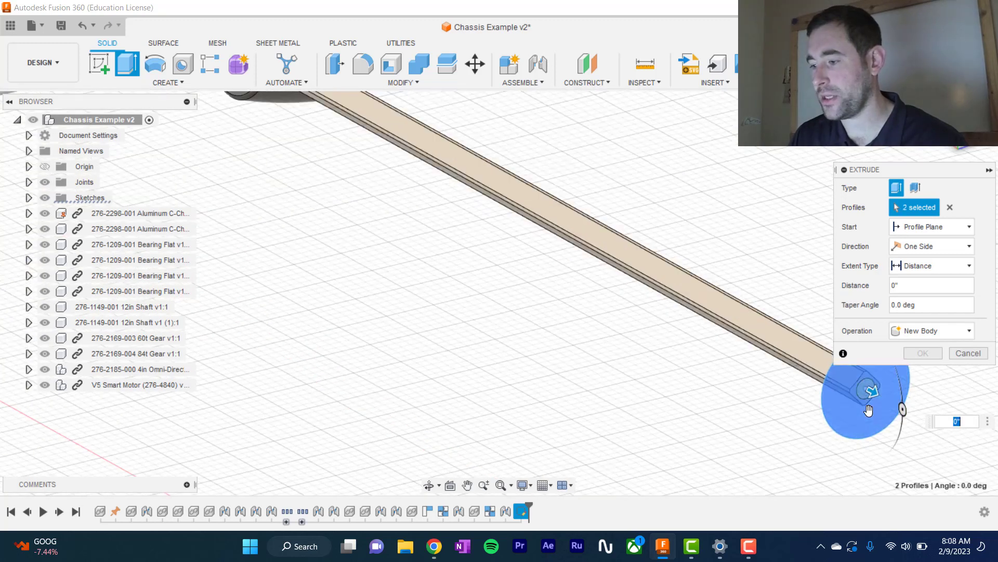
scroll(870, 415, down, 4)
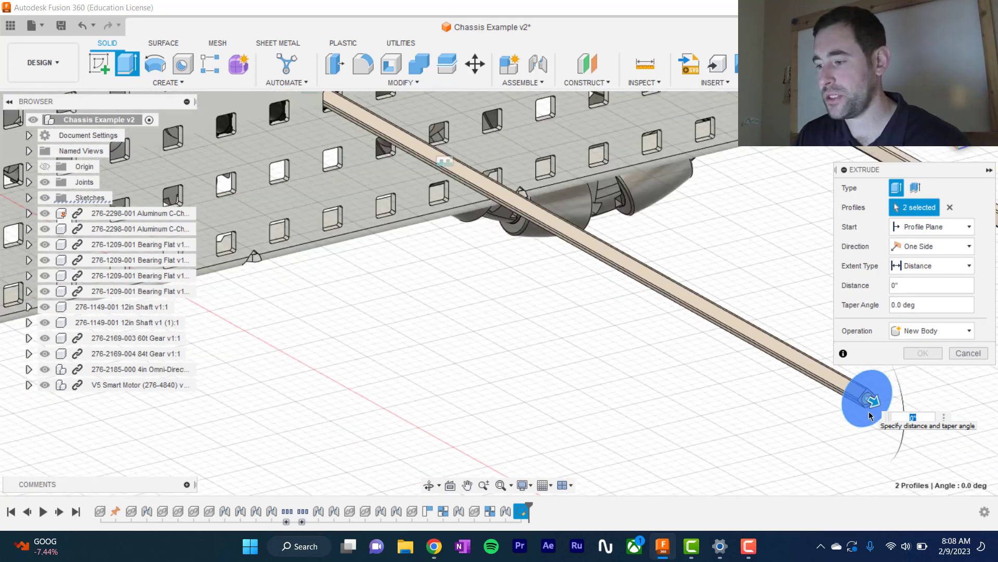
drag(872, 402, 376, 130)
key(Return)
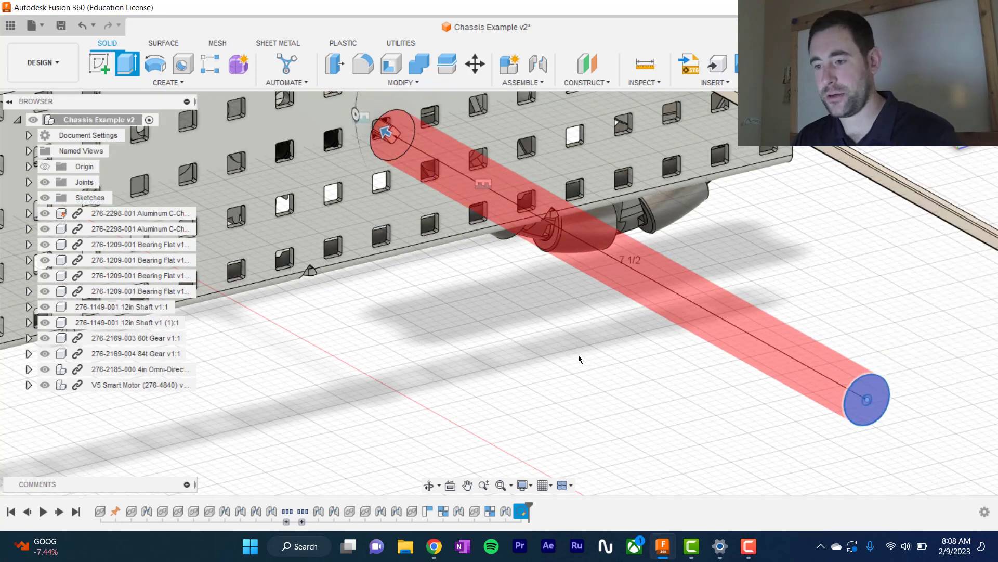
- Sketch a circle larger than the shaft, centred on the protruding end face of the wheel-side 12in shaft, and finish the sketch
scroll(585, 372, down, 3)
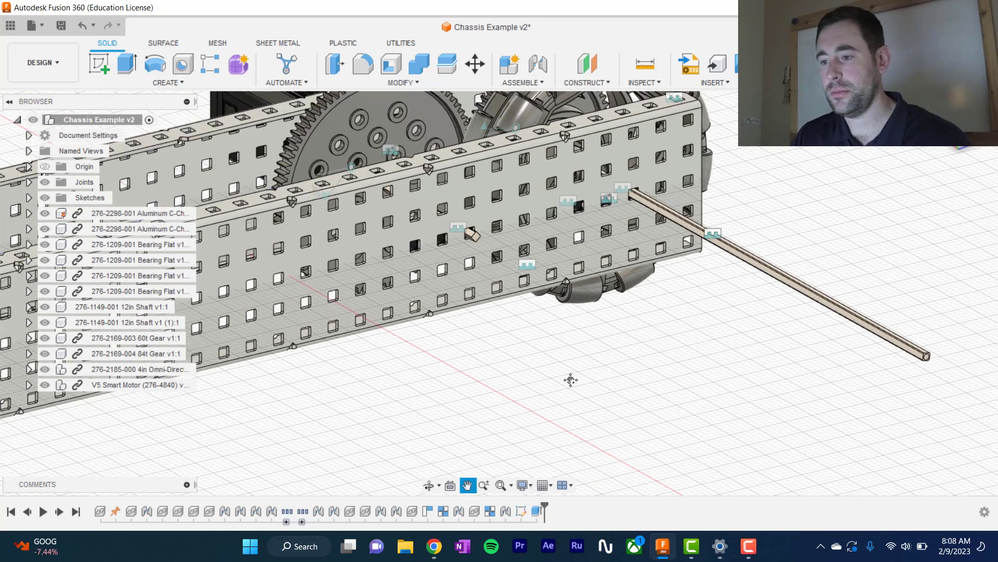
middle_drag(570, 380, 486, 403)
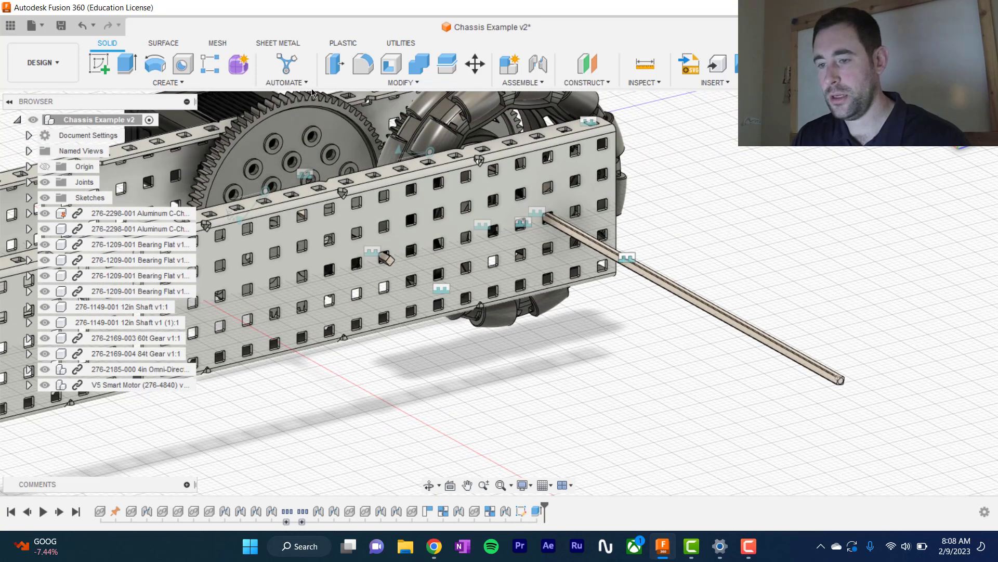
click(102, 64)
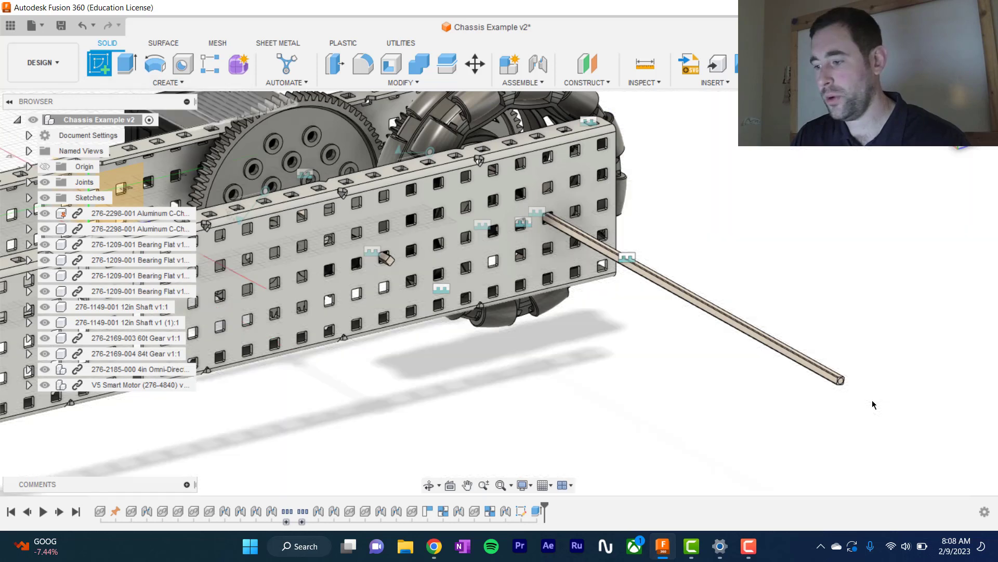
scroll(873, 405, up, 5)
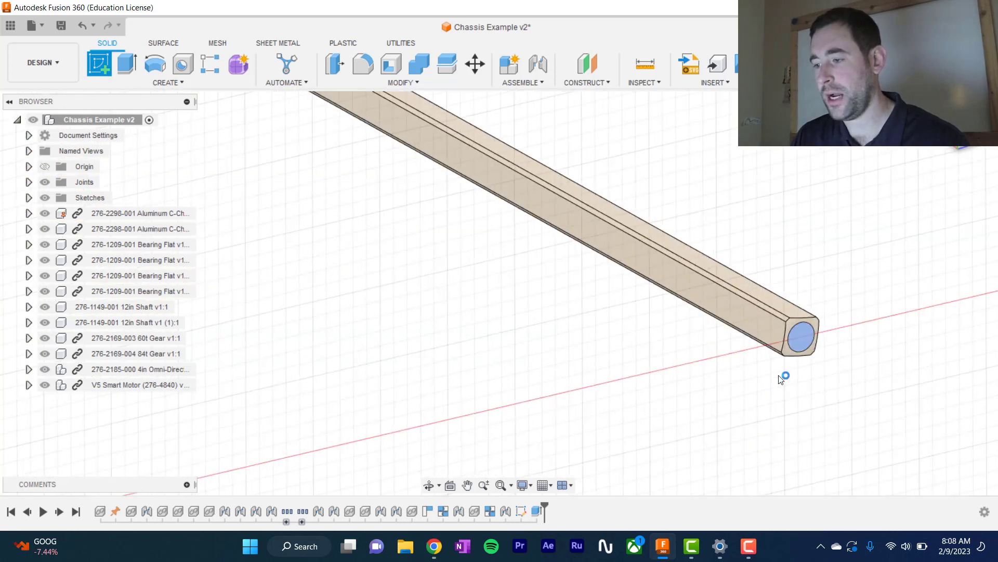
click(780, 376)
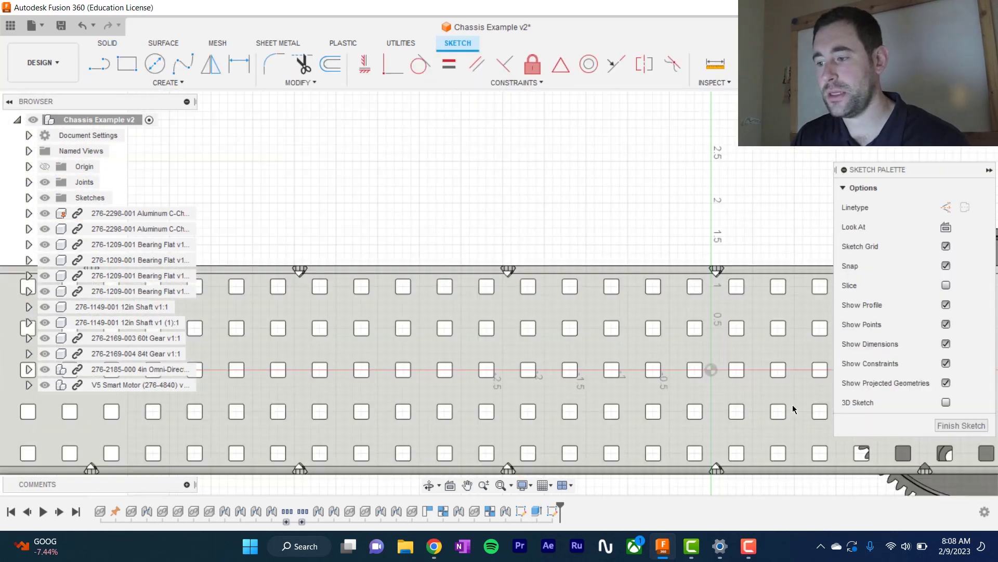
scroll(793, 410, down, 3)
middle_drag(793, 409, 369, 370)
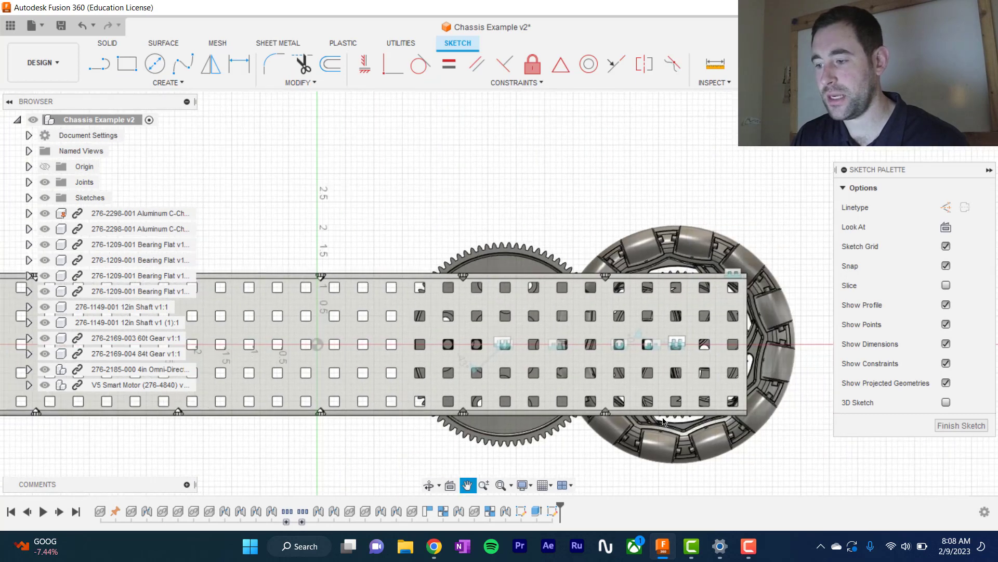
click(155, 64)
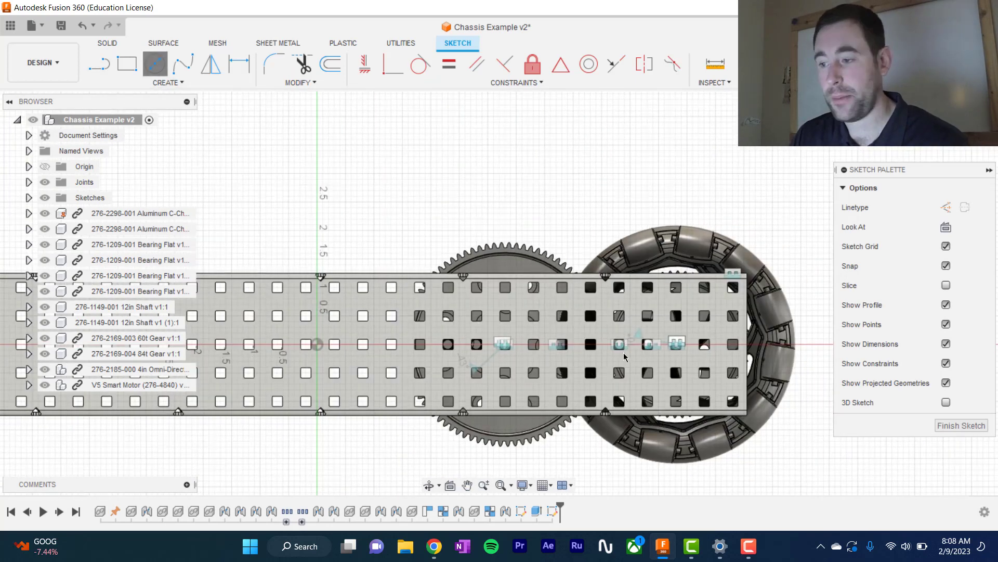
scroll(624, 357, up, 6)
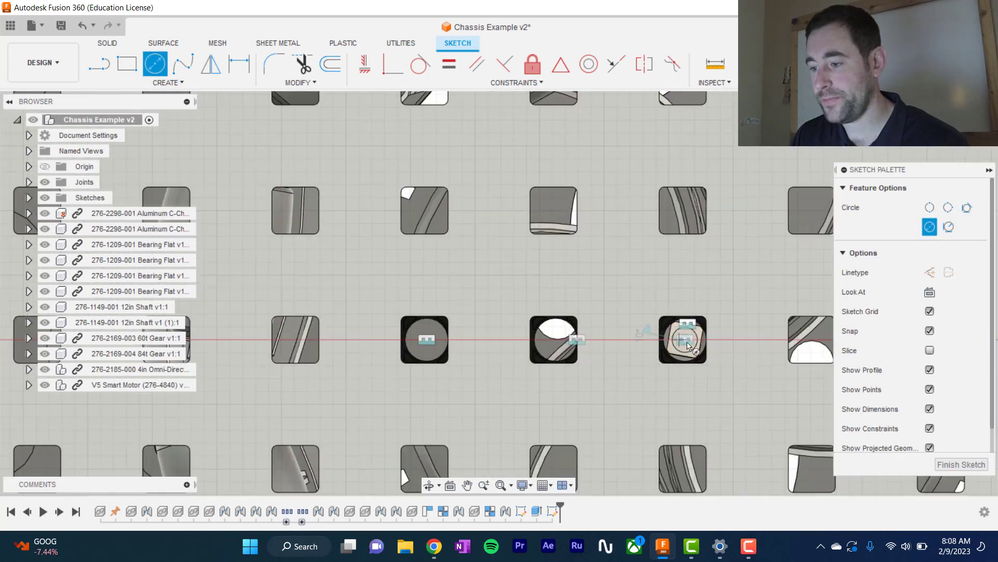
click(685, 339)
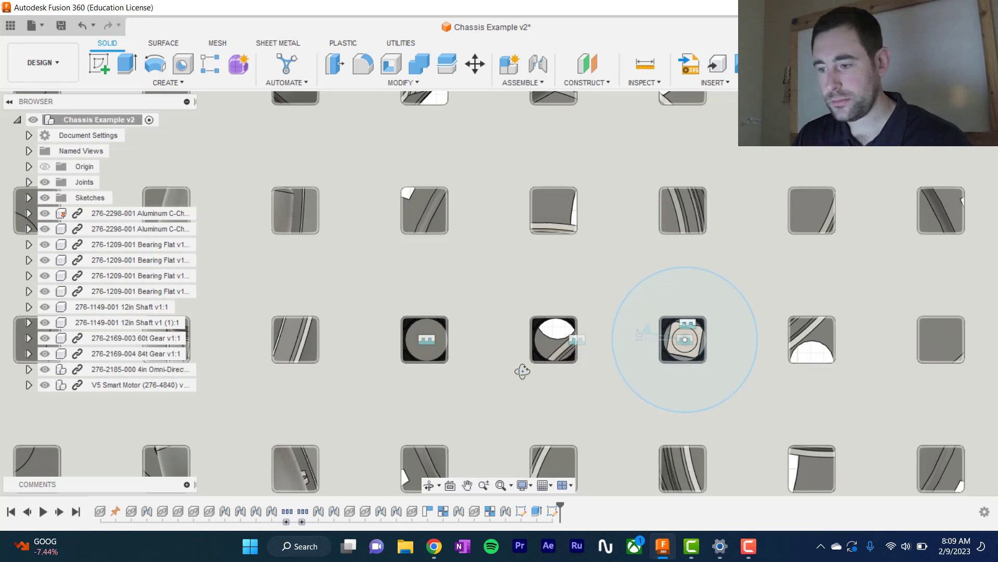
mouse_move(522, 371)
shift+middle_down()
mouse_move(564, 400)
mouse_move(614, 411)
shift+middle_up()
scroll(614, 412, down, 10)
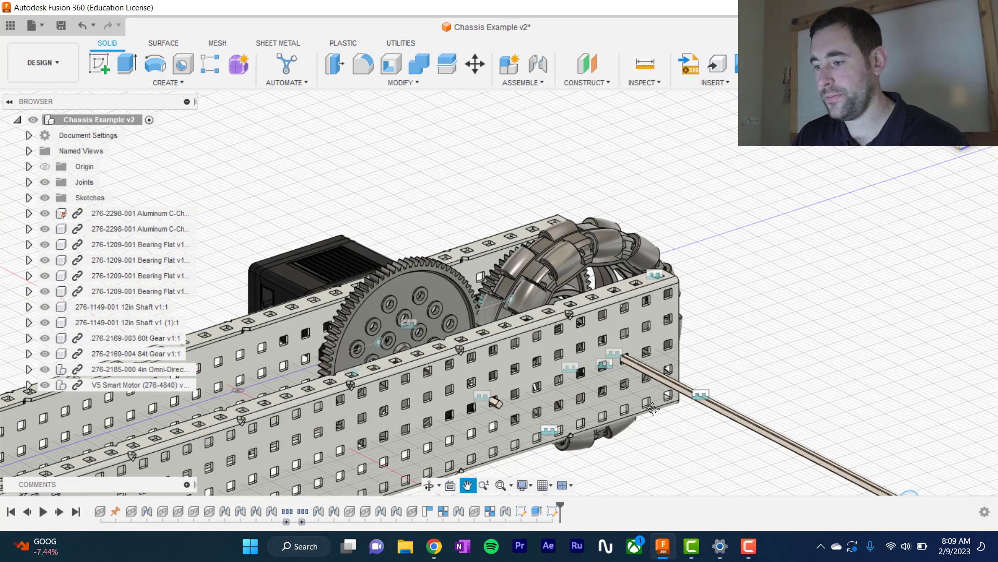
- Extrude both circle profiles as a cut 7 51/64" back along the wheel-side shaft, trimming it close to the C-channel
middle_drag(609, 373, 565, 322)
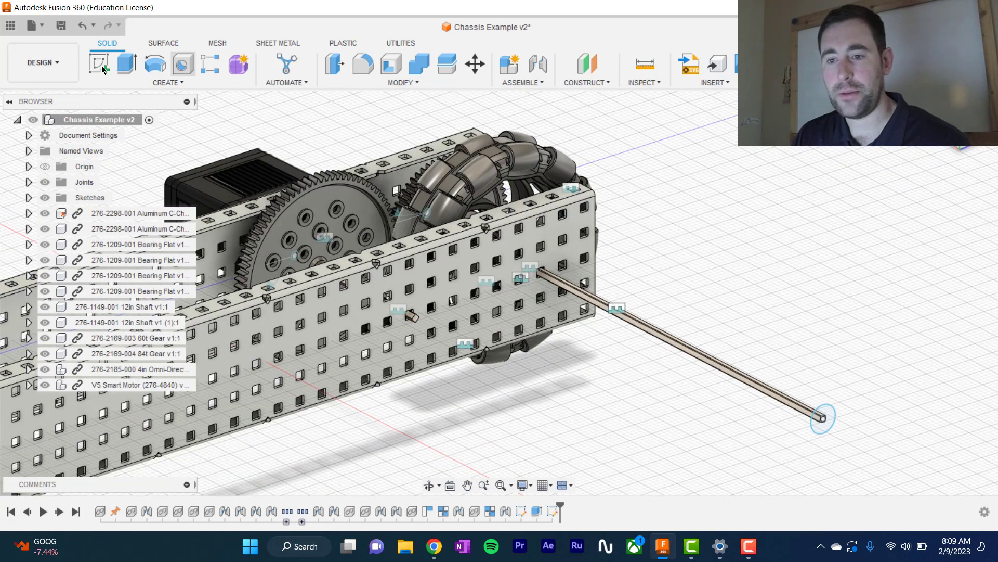
click(126, 63)
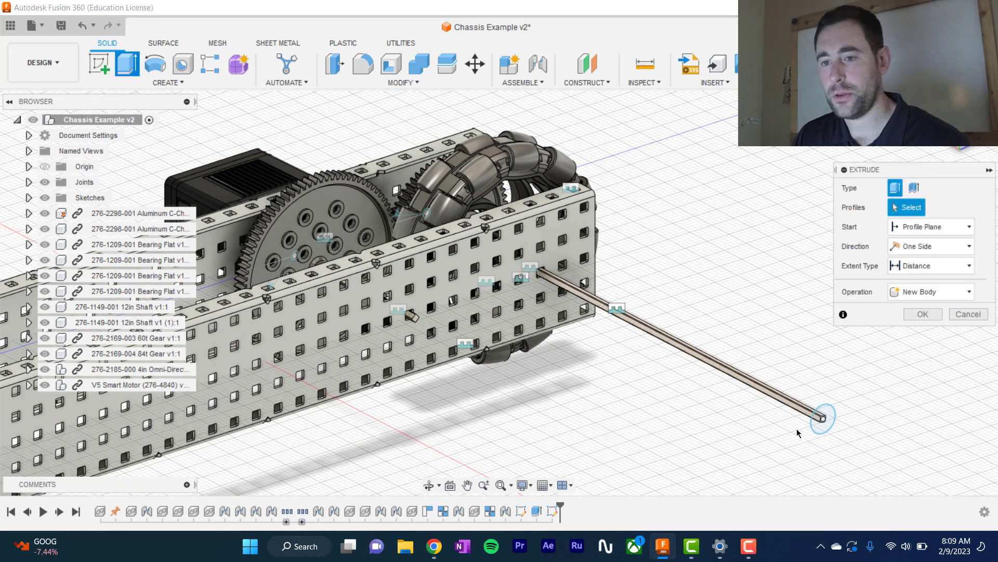
click(823, 424)
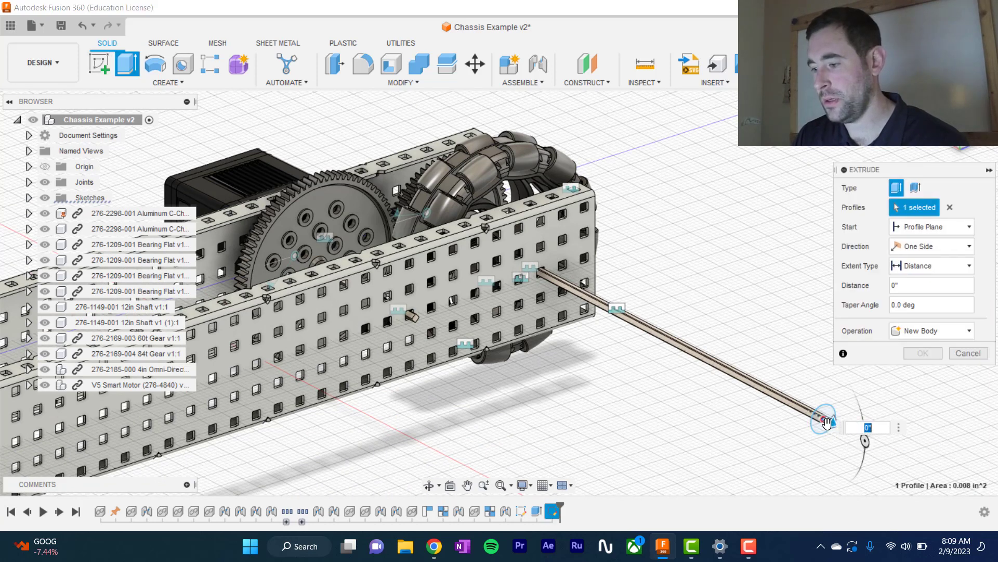
scroll(827, 422, up, 5)
click(828, 411)
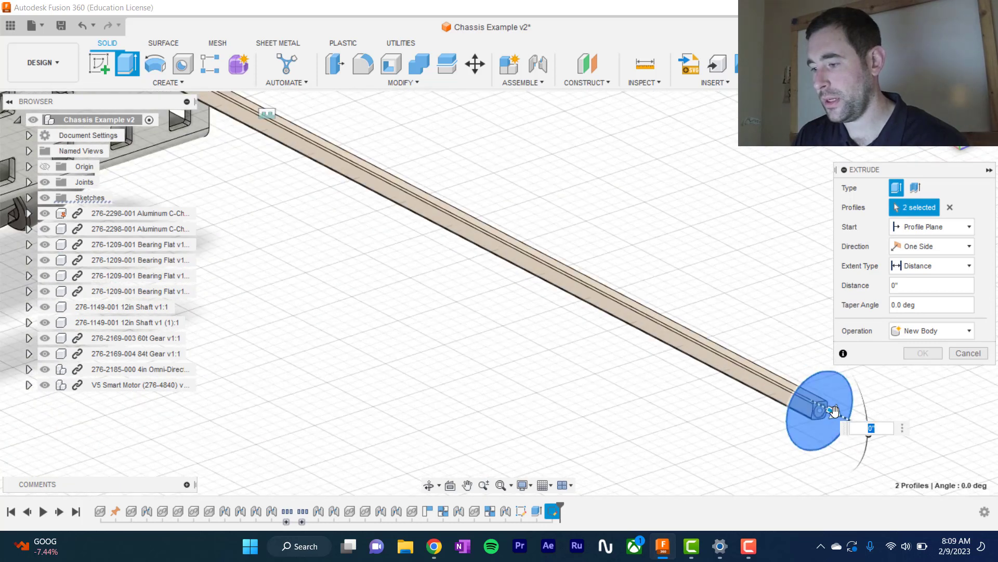
drag(834, 411, 284, 166)
scroll(359, 247, down, 3)
scroll(397, 248, down, 2)
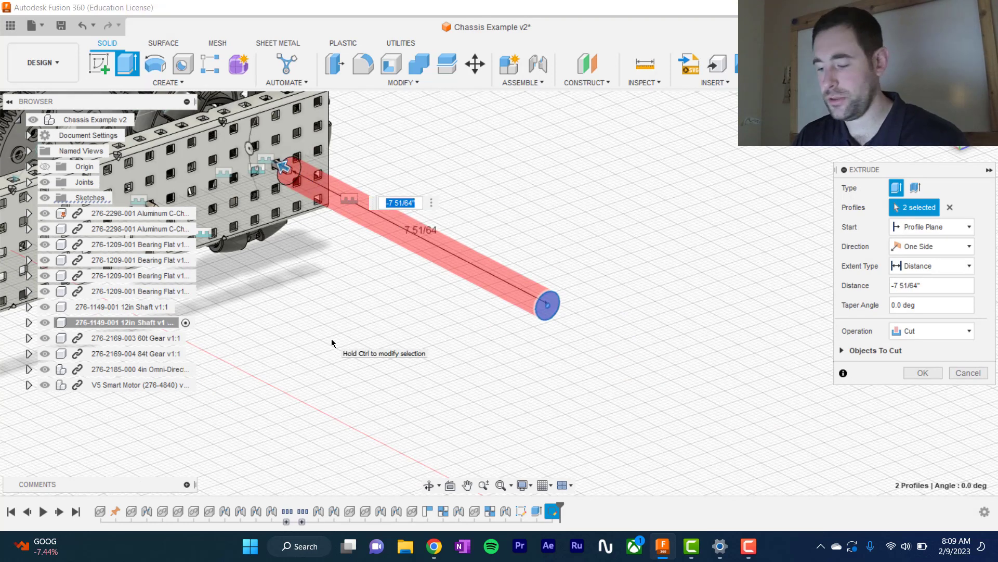
key(Return)
middle_drag(368, 317, 597, 295)
scroll(526, 346, down, 3)
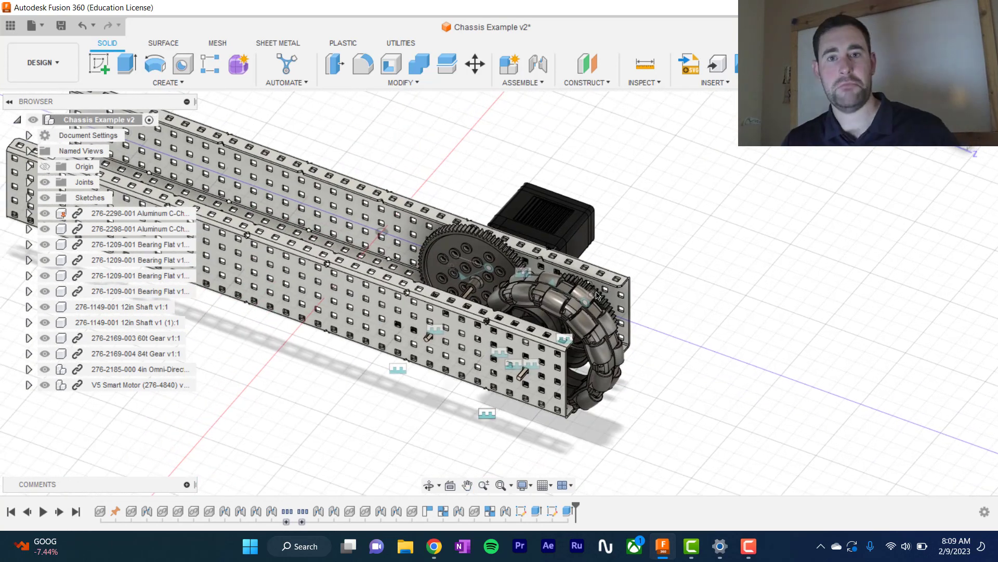